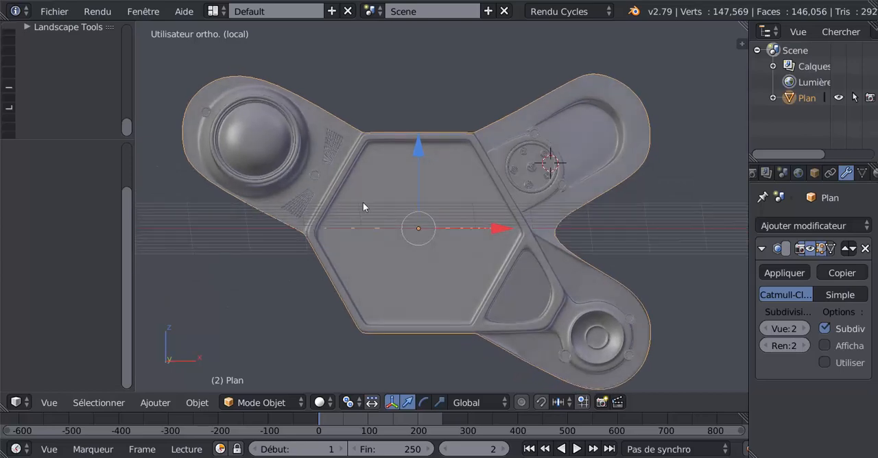
Examine the hexagonal plate model with its three arms from several angles, including a close look at the six-hole round grille.
middle_drag(354, 137, 400, 232)
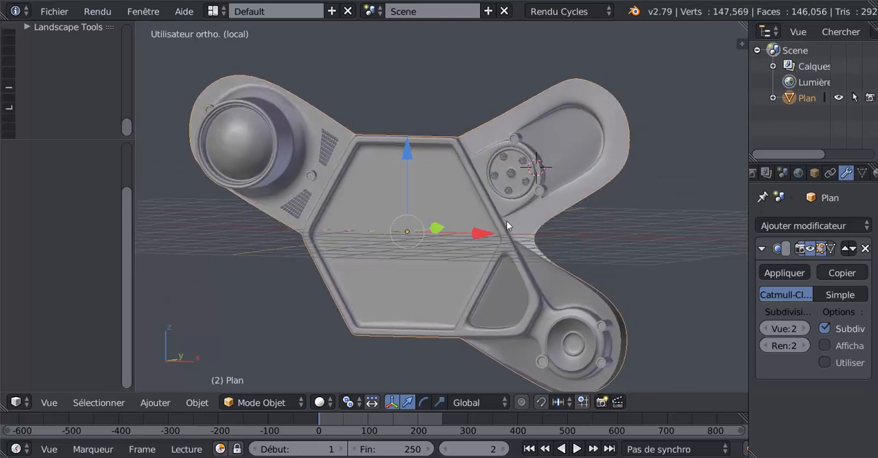
scroll(506, 221, up, 10)
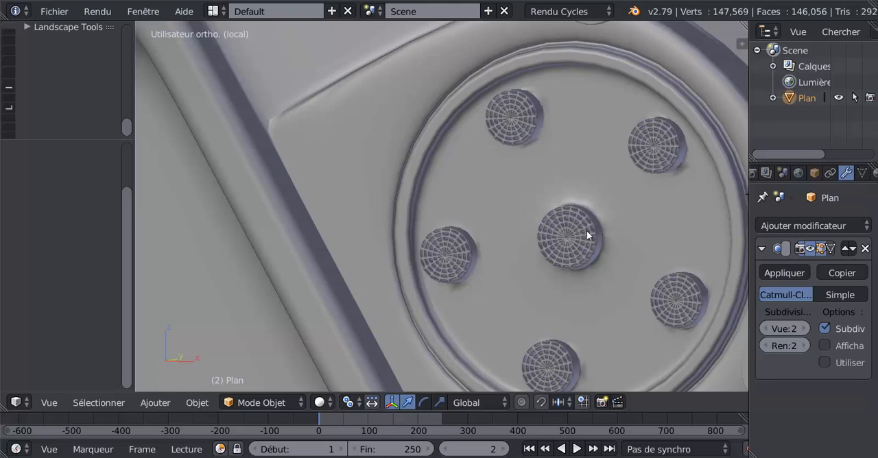
scroll(481, 263, down, 9)
shift+middle_drag(479, 265, 541, 218)
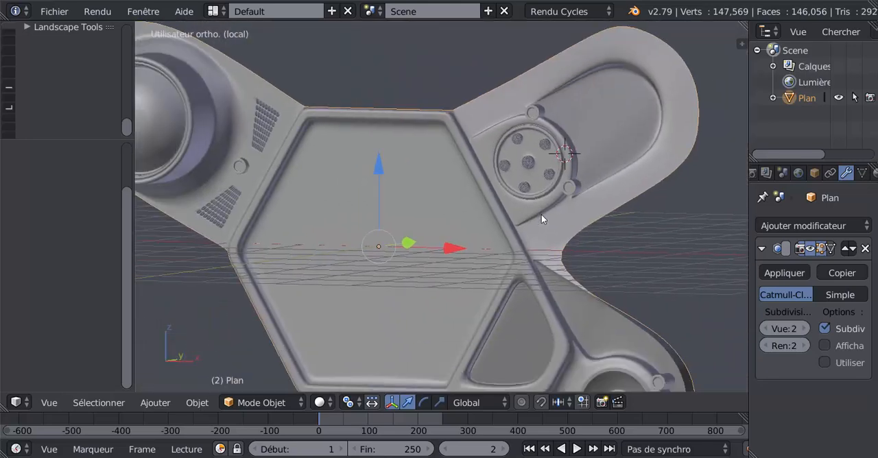
middle_drag(414, 275, 454, 263)
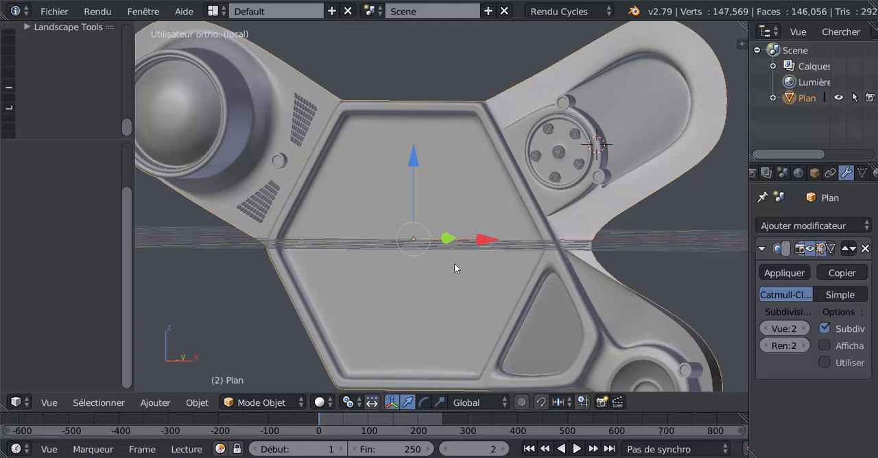
scroll(473, 270, down, 3)
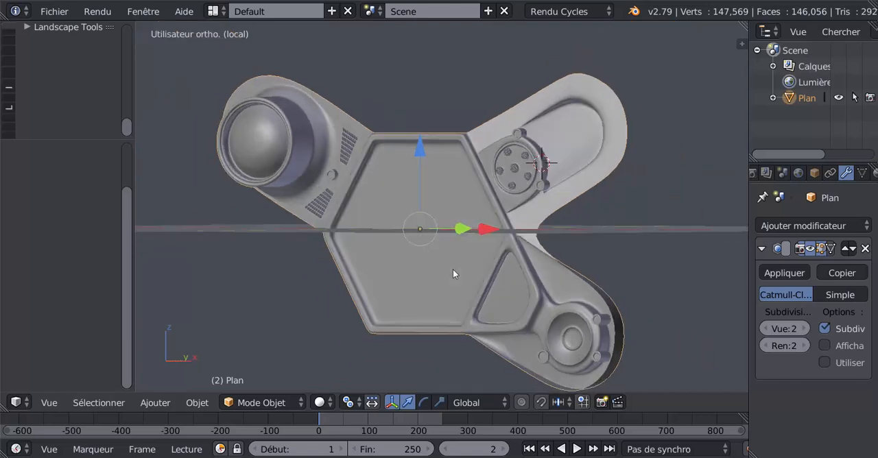
middle_drag(452, 274, 440, 257)
scroll(497, 269, up, 1)
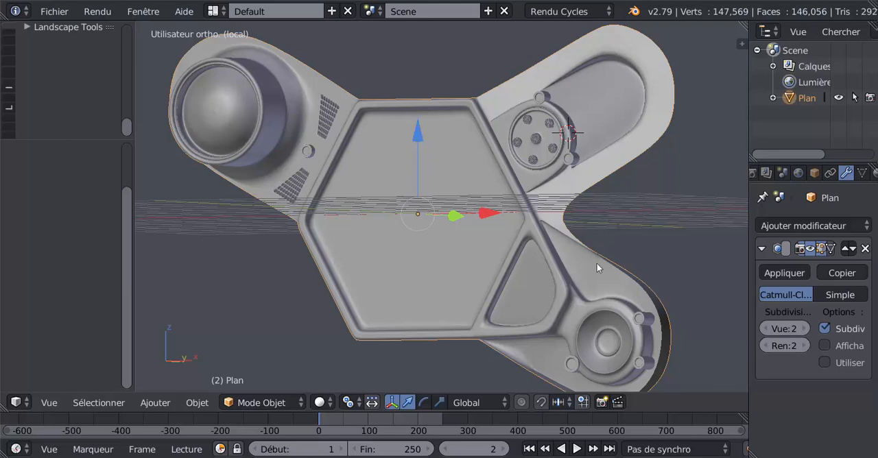
Compare the two open Blender sessions and quit the one with the finished hexagon frame without saving its changes.
mouse_move(713, 456)
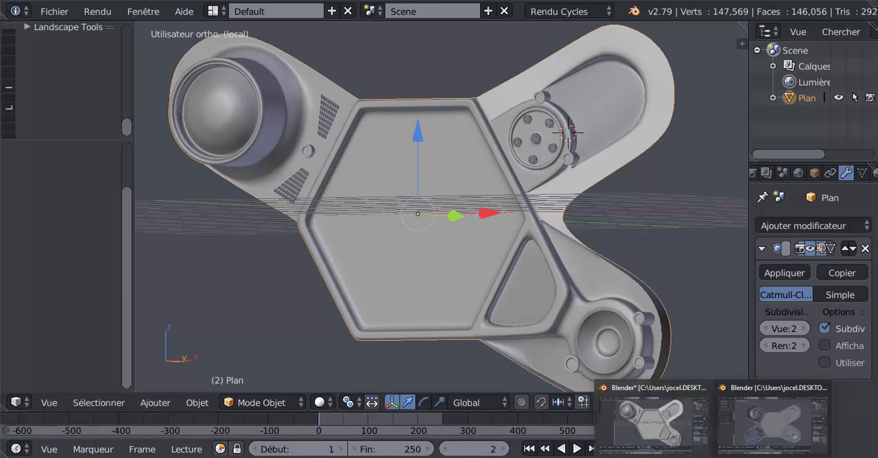
click(773, 422)
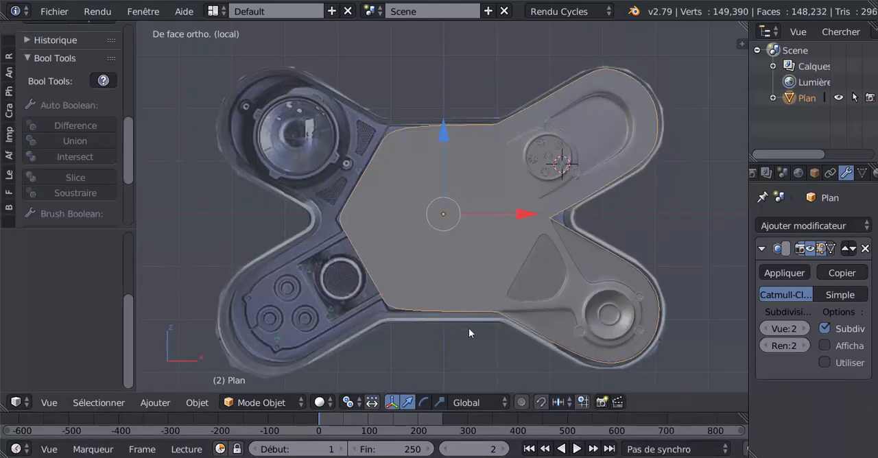
mouse_move(713, 457)
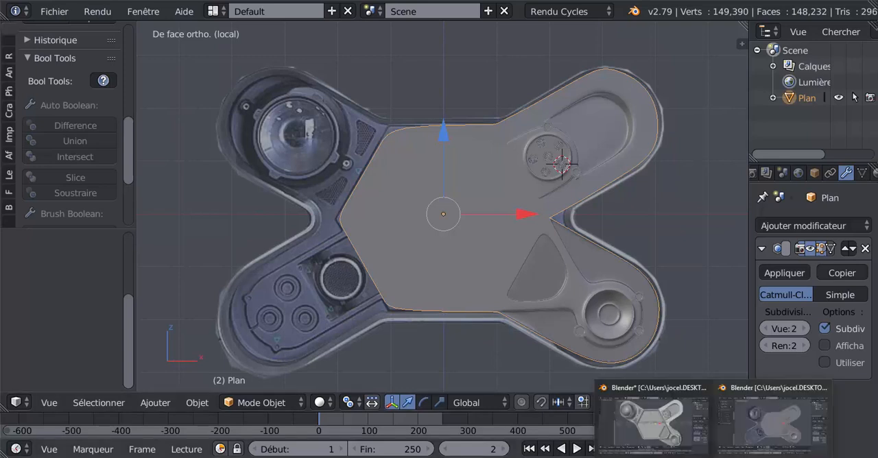
click(655, 437)
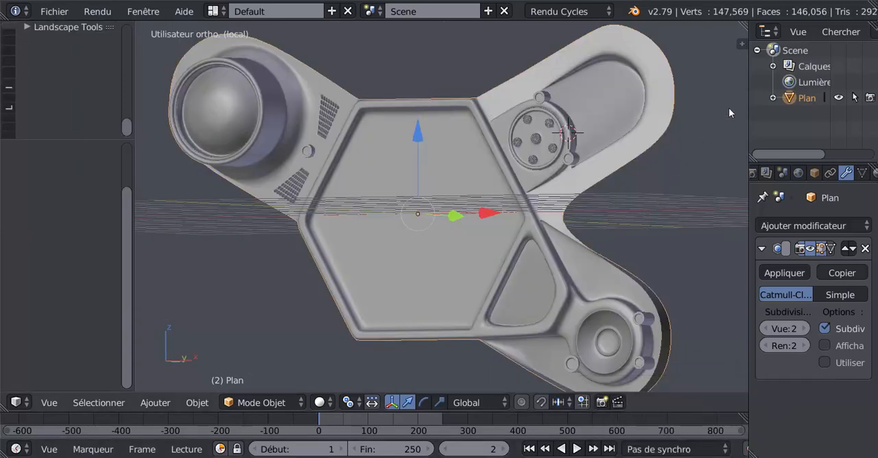
click(856, 1)
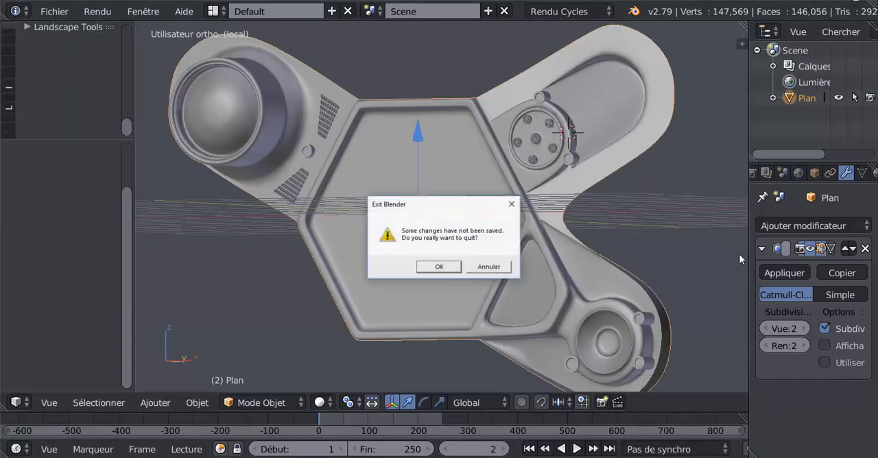
click(439, 267)
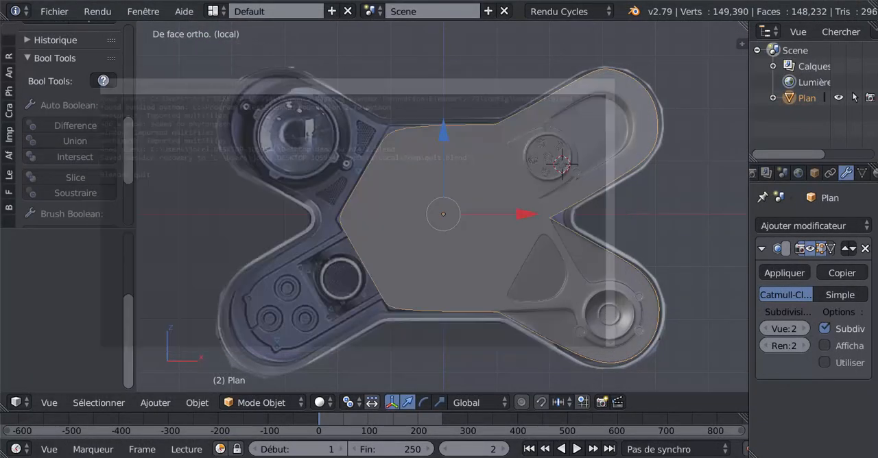
Start editing the Plan mesh at the six-hole round disc and clear the existing selection.
mouse_move(714, 456)
scroll(504, 219, up, 3)
middle_drag(504, 218, 450, 231)
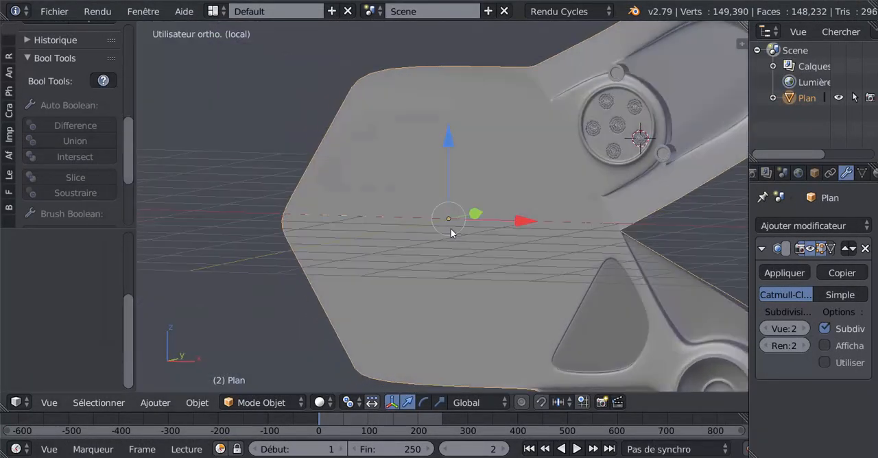
scroll(368, 267, up, 1)
shift+middle_drag(505, 187, 360, 252)
scroll(443, 231, up, 5)
shift+middle_drag(458, 192, 368, 238)
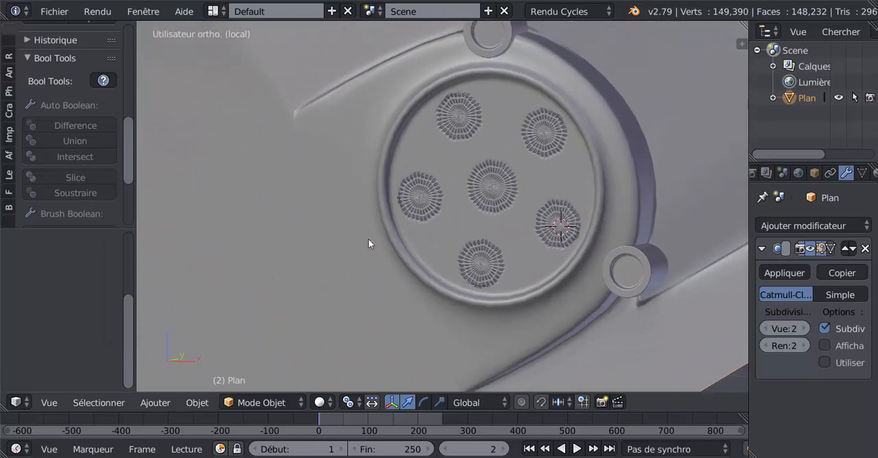
scroll(494, 164, up, 3)
scroll(545, 149, down, 3)
key(Tab)
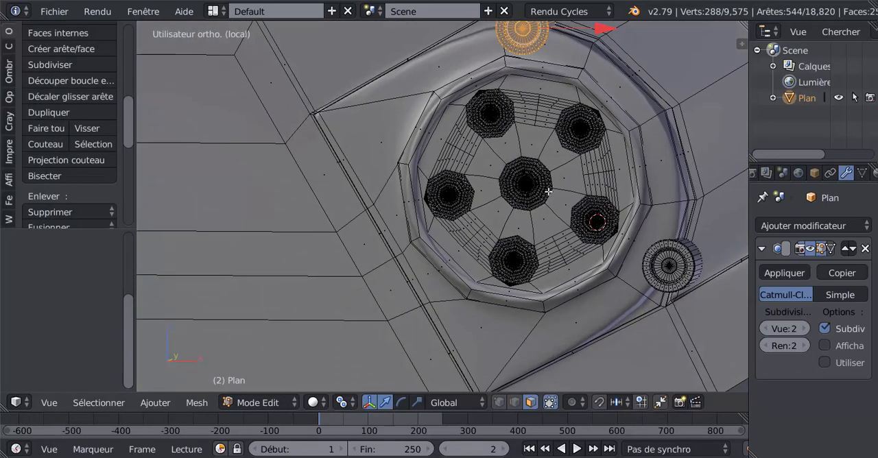
shift+middle_drag(548, 192, 439, 212)
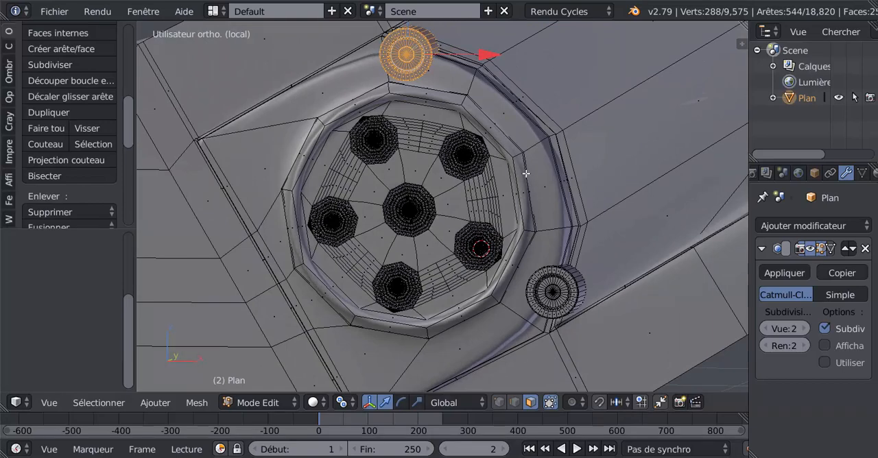
key(a)
key(a)
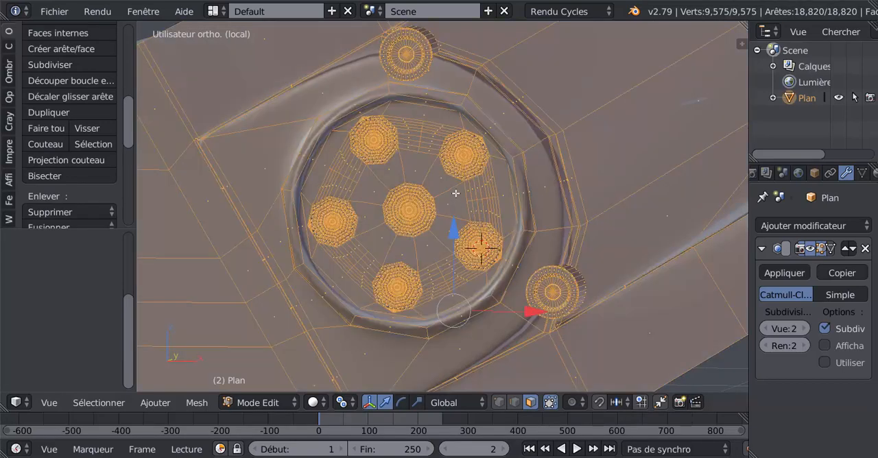
key(a)
scroll(460, 185, up, 2)
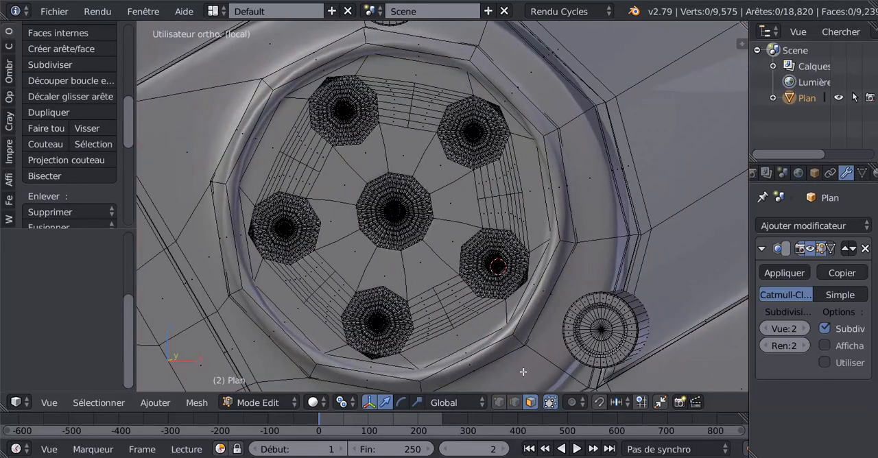
In edge selection mode, duplicate the edge loop around the round disc's outer border in place.
click(514, 401)
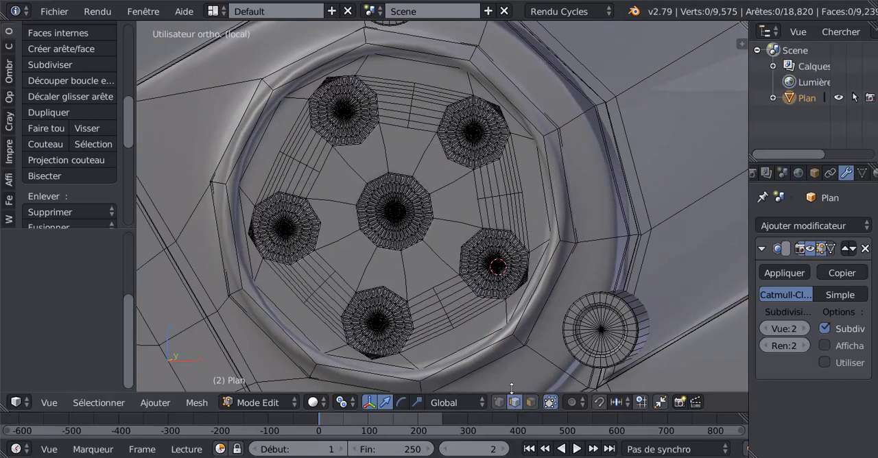
alt+right_click(510, 120)
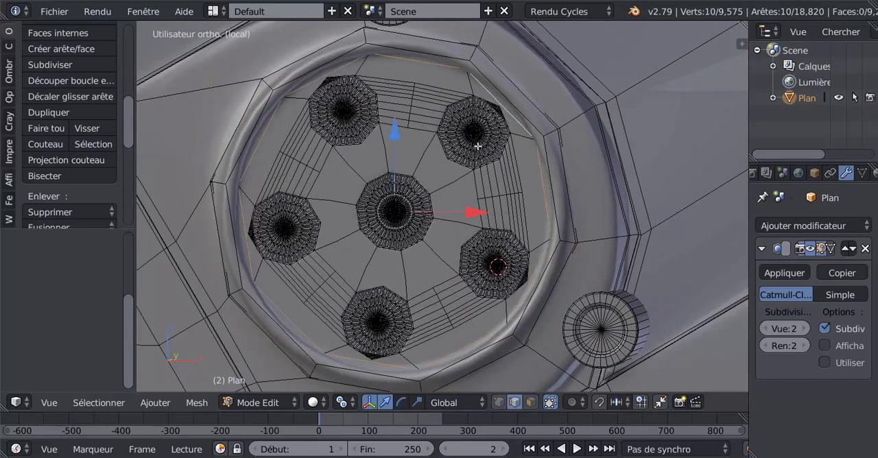
key(shift+d)
click(470, 222)
Delete all linked vertices of the original disc with its six perforated holes.
right_click(485, 210)
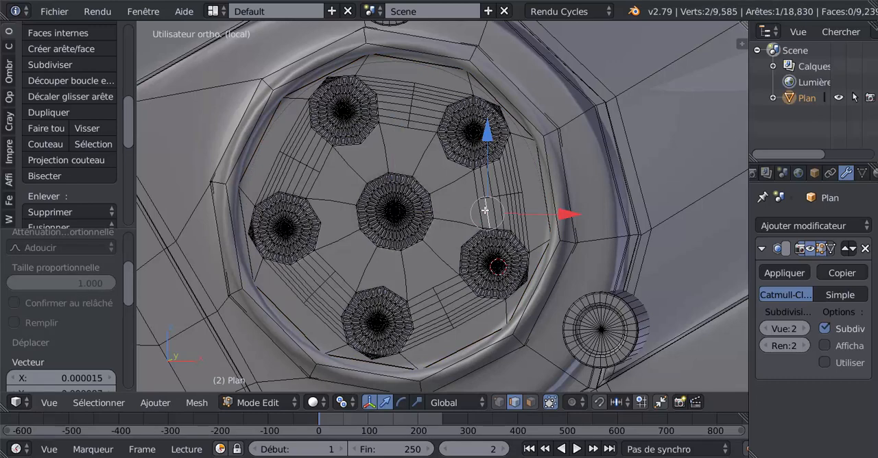
key(ctrl+l)
key(x)
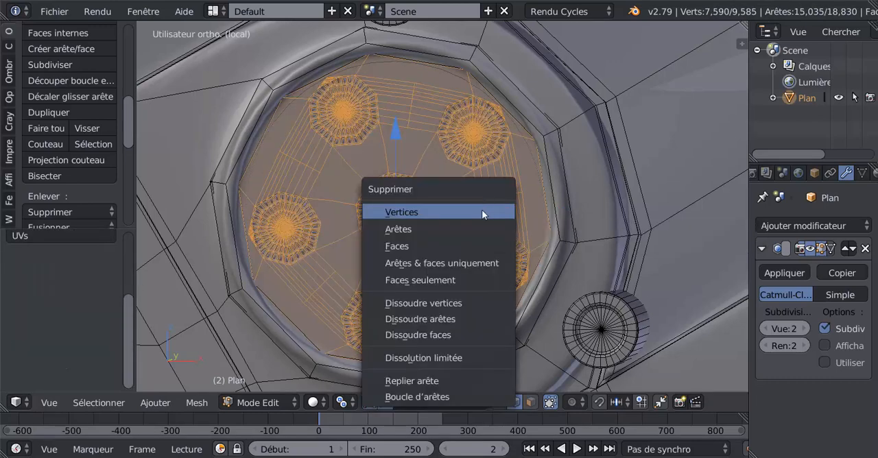
click(481, 210)
Duplicate the edge loop around the circular opening and scale the copy to about 0.972.
alt+right_click(540, 167)
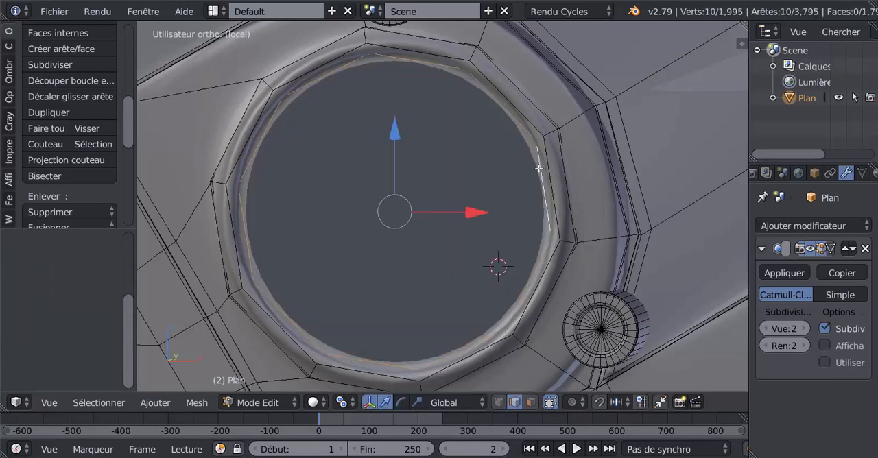
key(shift+d)
key(s)
click(544, 297)
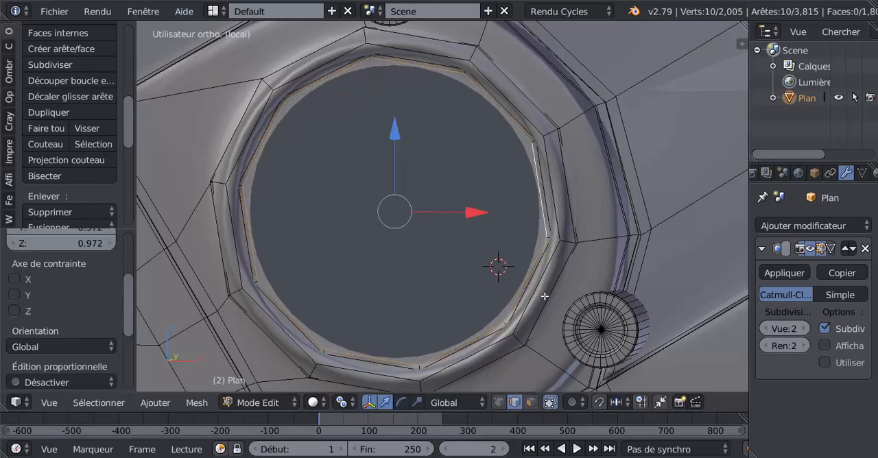
Extrude the duplicated loop inward twice, scaling the first ring to about 0.558 and the second to about 0.545.
key(e)
key(s)
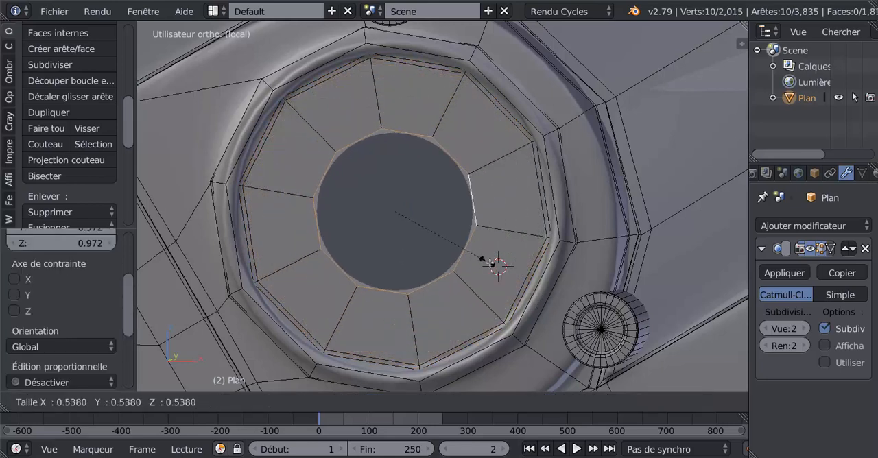
click(491, 265)
key(e)
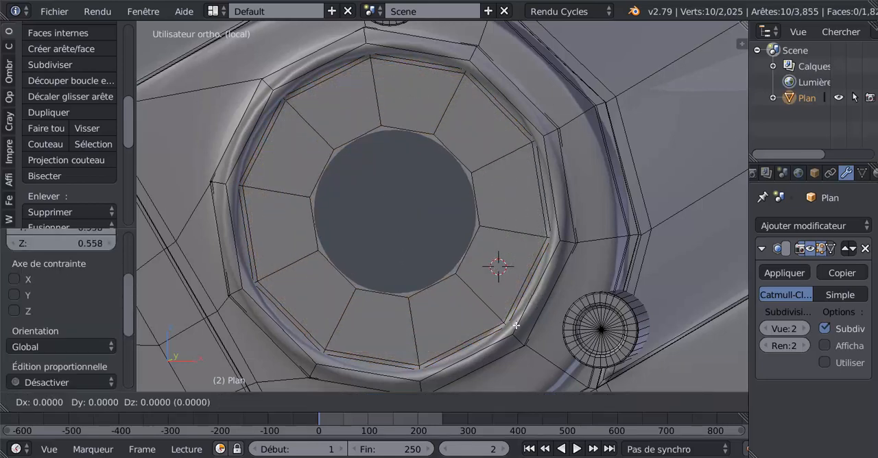
key(s)
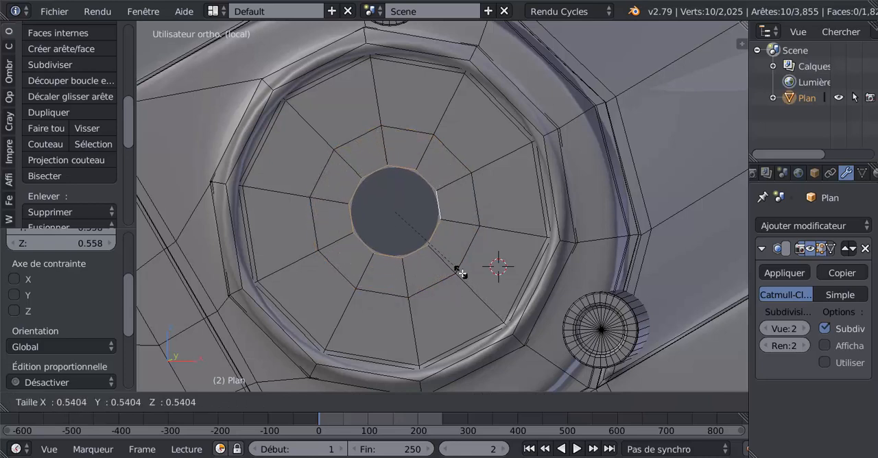
click(457, 271)
Close the disc's central hole by extruding the innermost loop and scaling it to 0.
key(e)
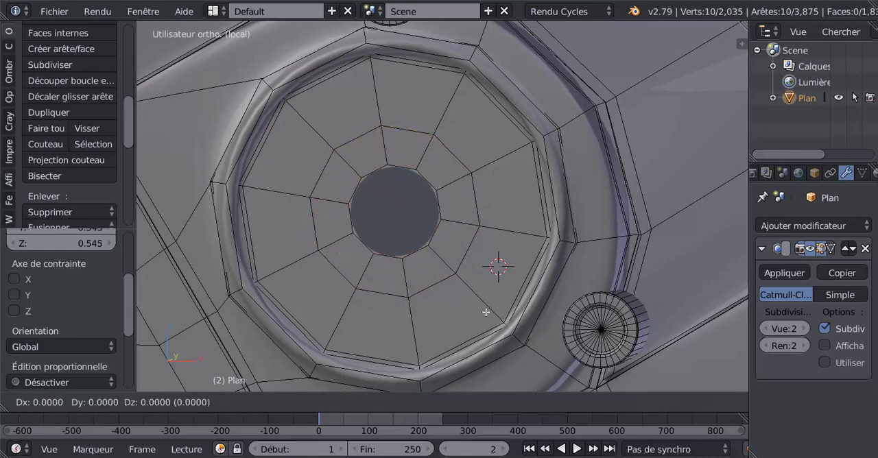
key(s)
key(0)
key(Return)
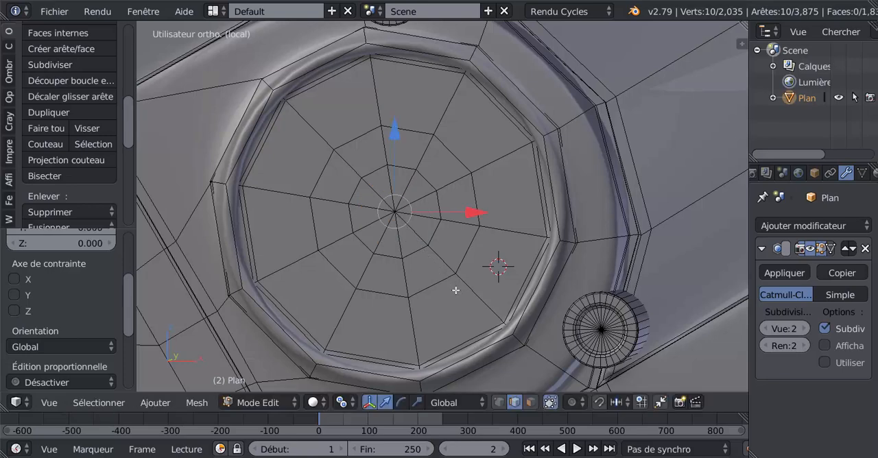
Inset five alternate faces of the disc's outer ring by a thickness of about 0.0083 and subdivide the inset faces twice.
key(a)
right_click(508, 213)
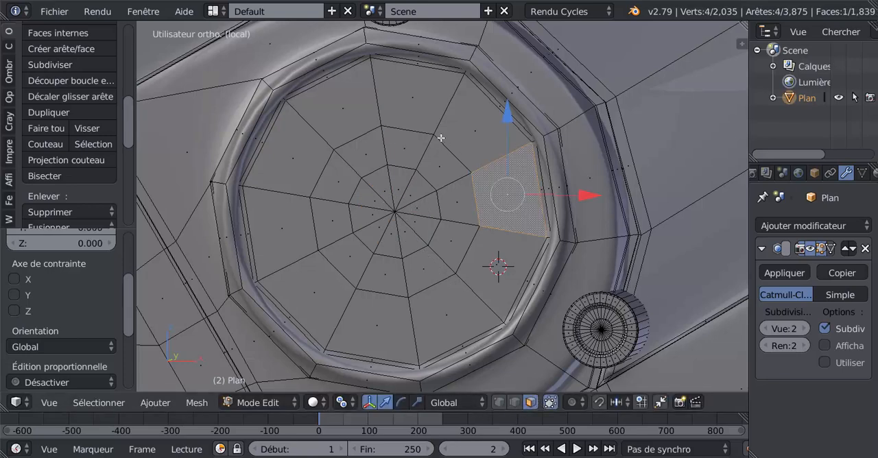
shift+right_click(419, 107)
shift+right_click(310, 131)
shift+right_click(324, 305)
shift+right_click(442, 310)
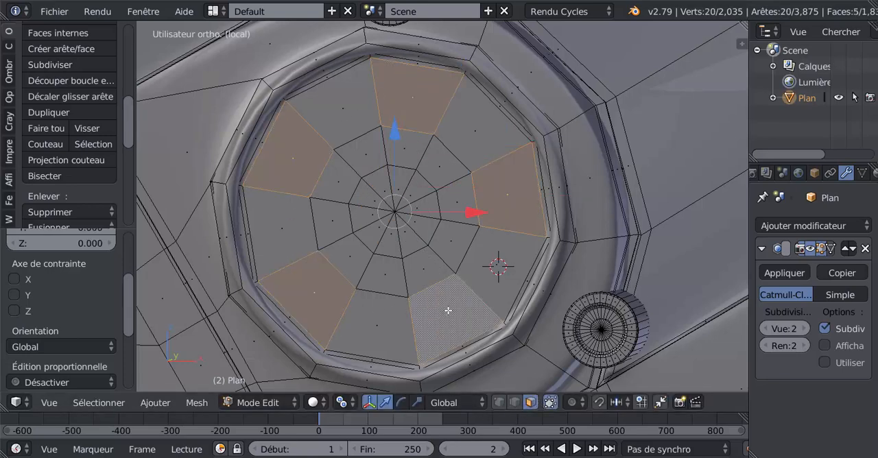
key(i)
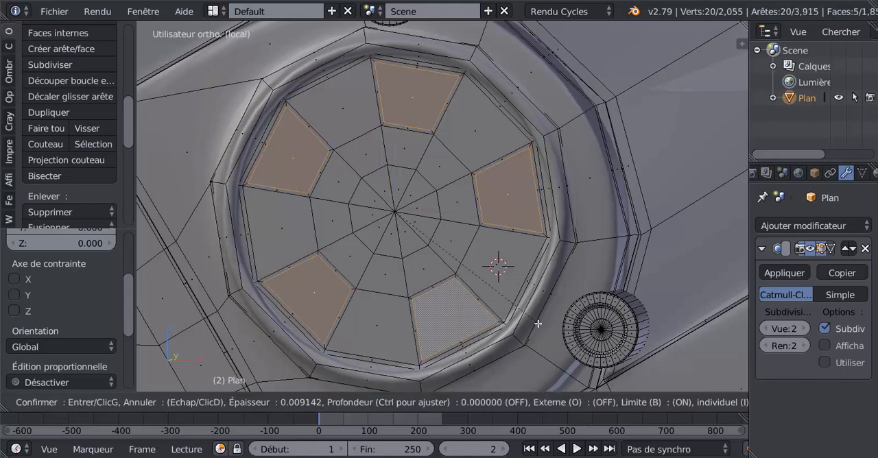
click(511, 305)
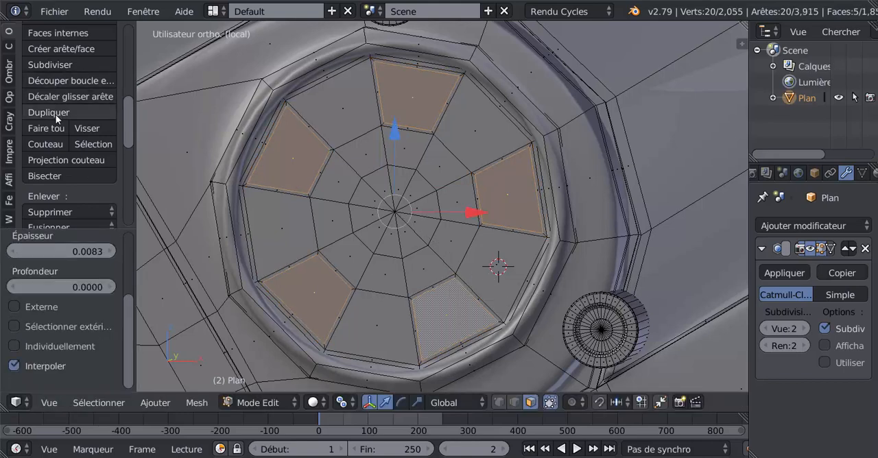
click(50, 64)
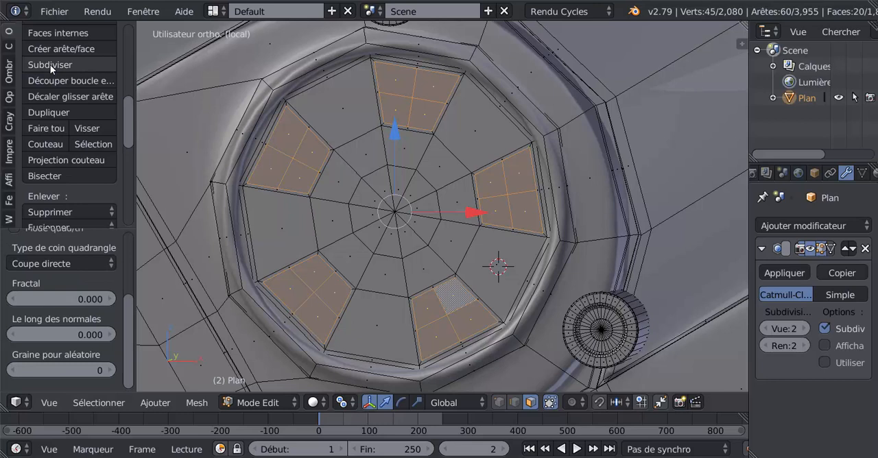
click(50, 65)
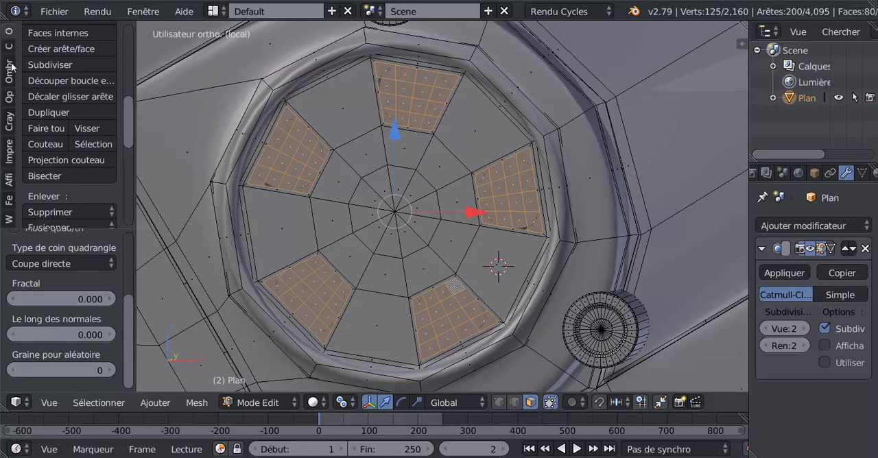
Round the five subdivided patches with LoopTools Circle and scale each one down slightly about its own centre.
scroll(96, 52, up, 8)
drag(133, 55, 134, 113)
scroll(69, 152, down, 10)
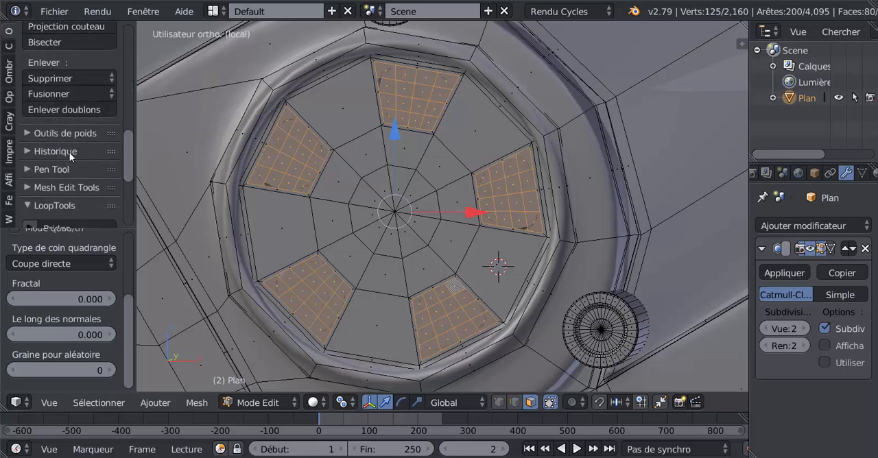
click(59, 179)
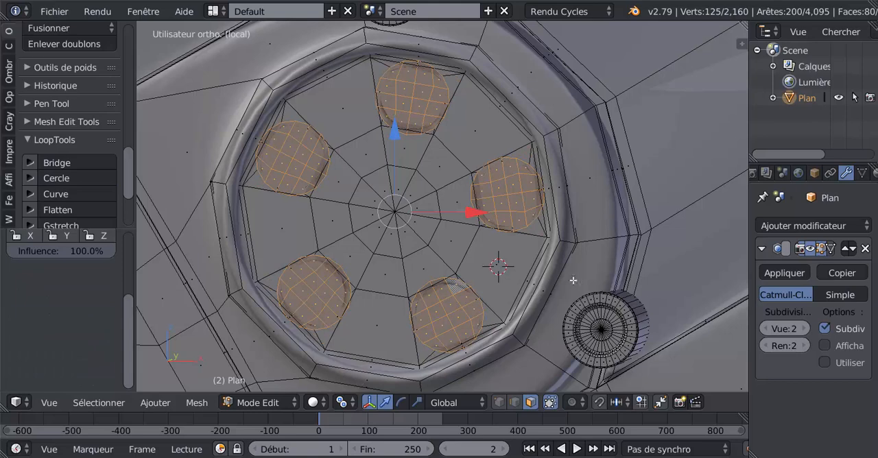
key(s)
click(546, 231)
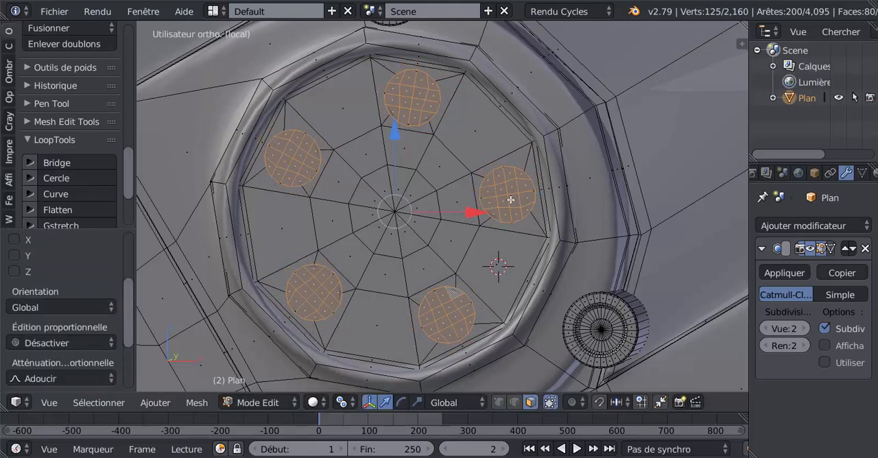
Delete the faces of the five circular patches to open five holes in the disc.
scroll(522, 203, up, 1)
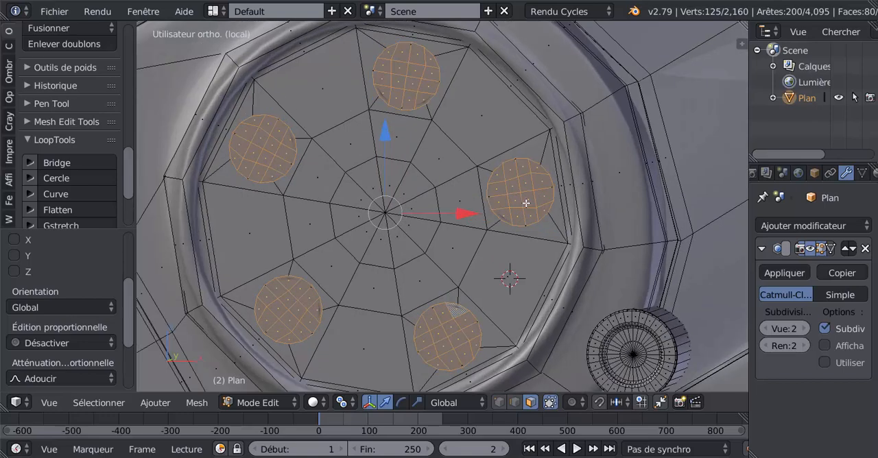
key(x)
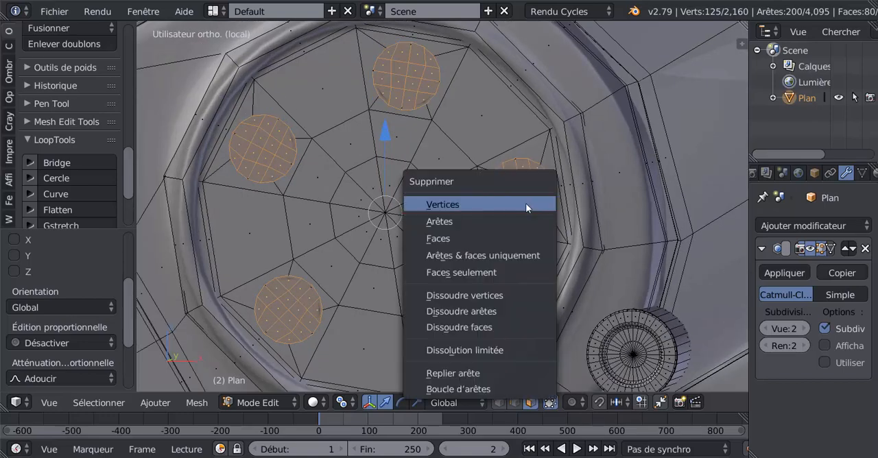
click(504, 238)
Scale down the innermost ring of faces at the disc's centre and delete these faces to open a central hole.
right_click(386, 212)
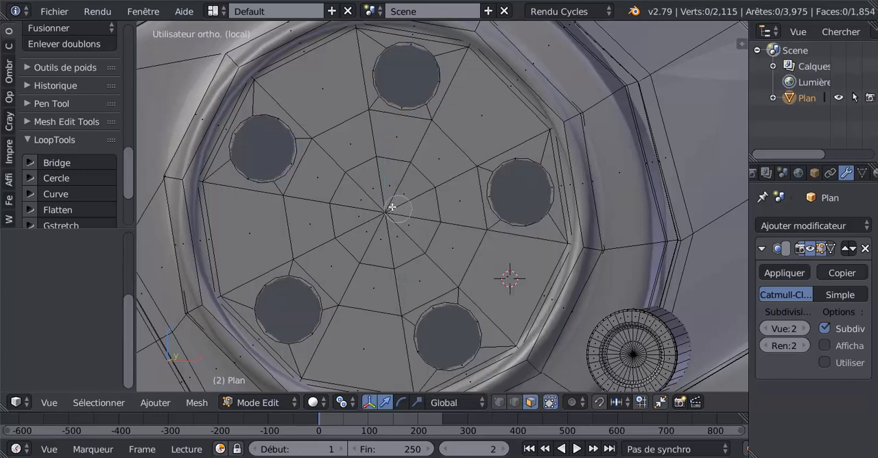
key(ctrl+KP_Add)
key(s)
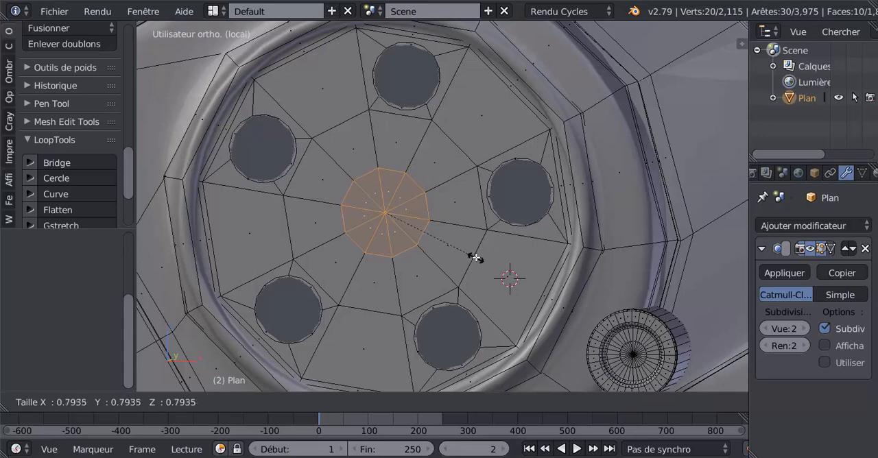
click(469, 254)
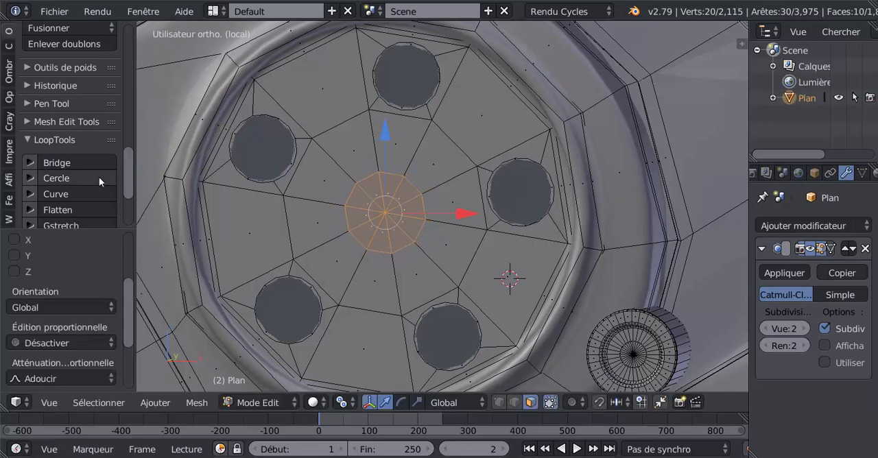
click(7, 48)
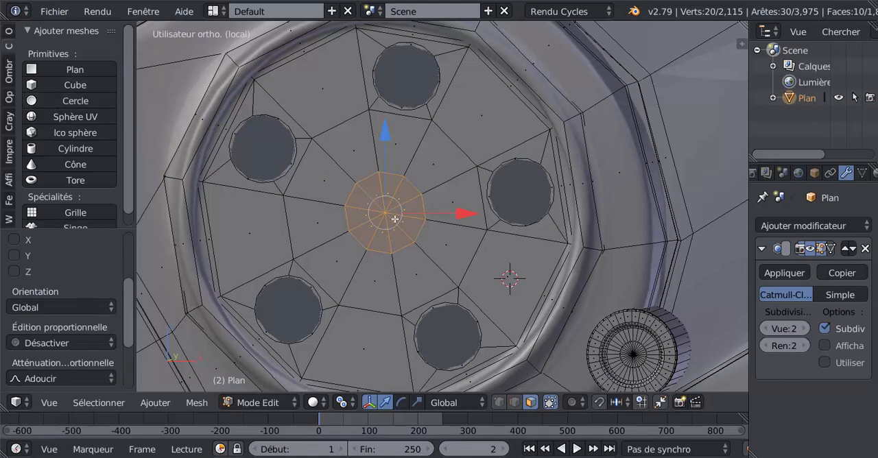
key(x)
click(346, 220)
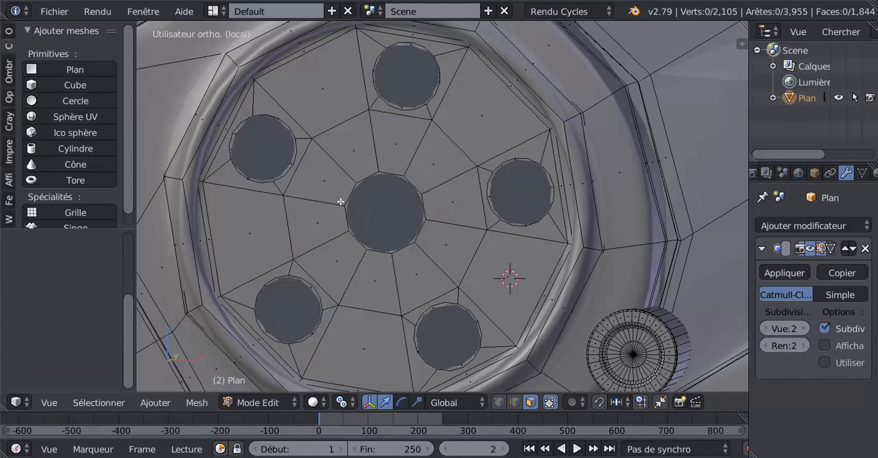
Subdivide the edge loop around the central hole once.
click(516, 402)
alt+right_click(423, 207)
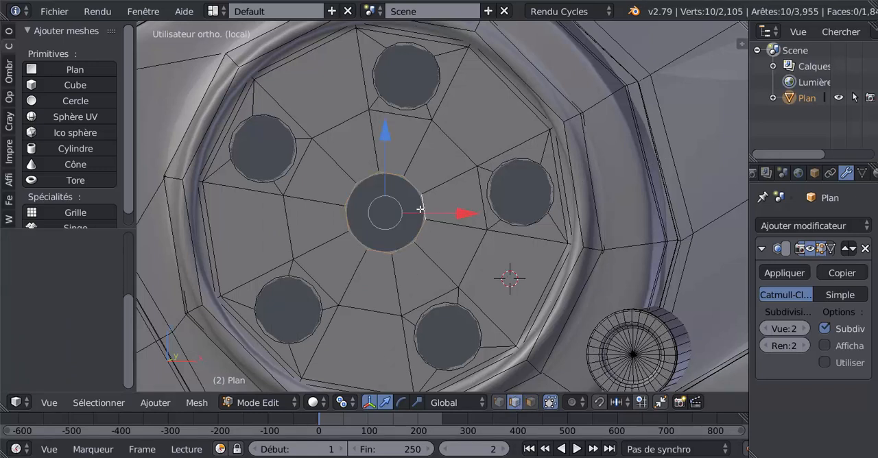
click(9, 31)
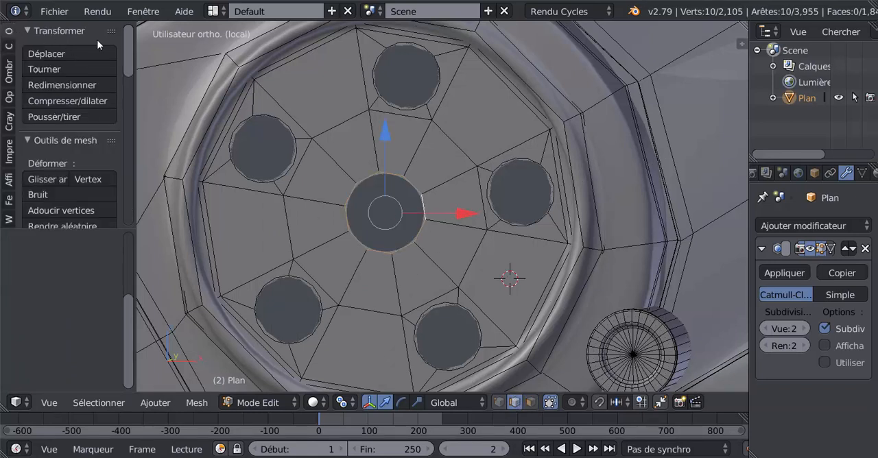
drag(124, 53, 142, 124)
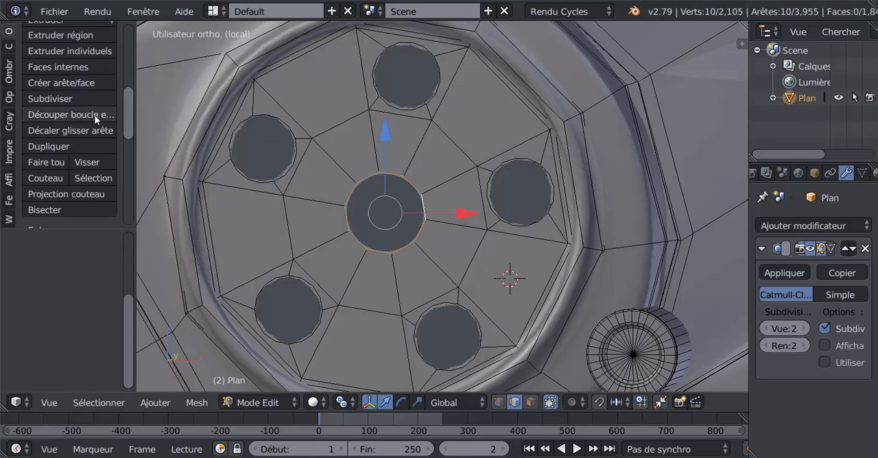
click(68, 98)
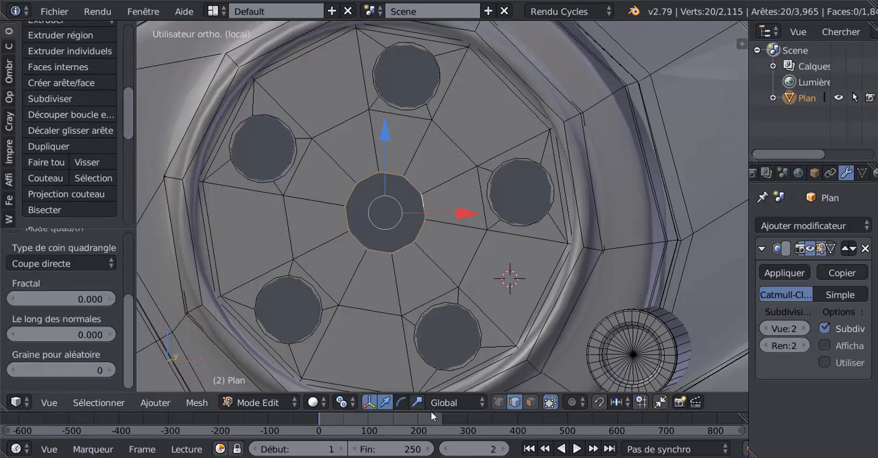
click(499, 403)
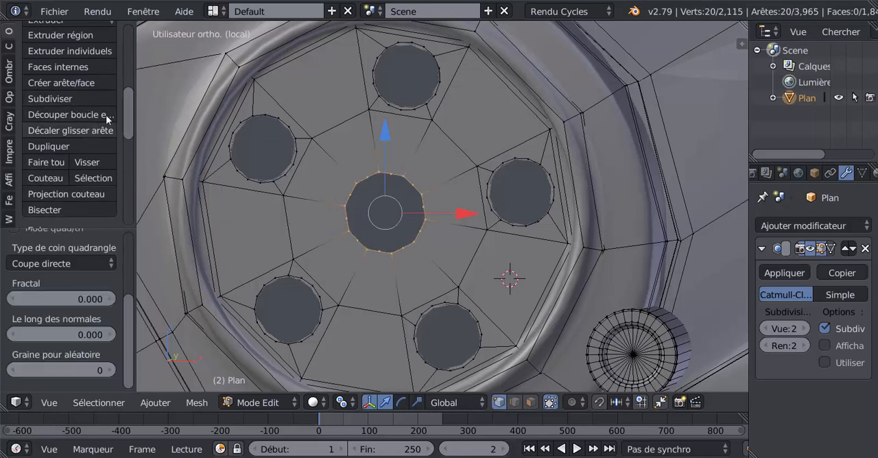
Round the central hole's rim with LoopTools Circle and scale it to about 0.89.
drag(125, 108, 131, 183)
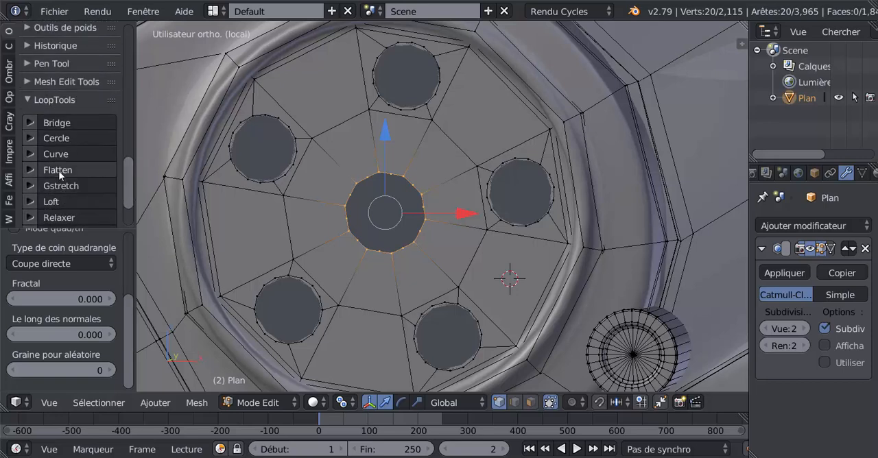
click(54, 137)
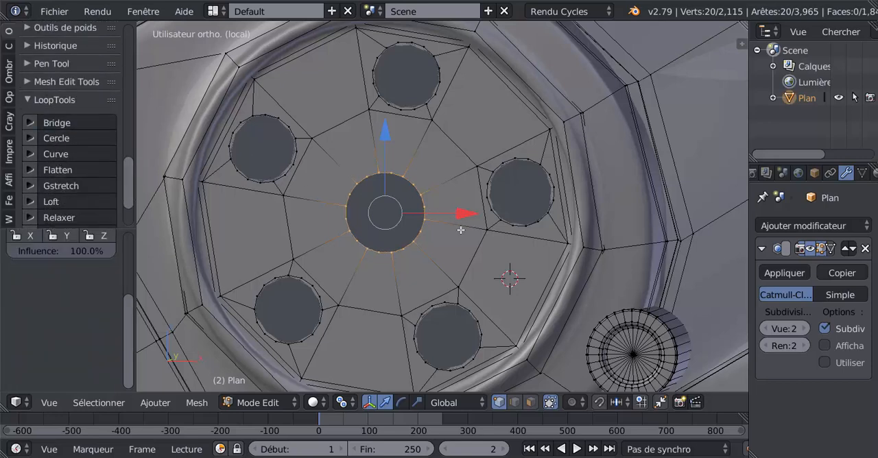
key(s)
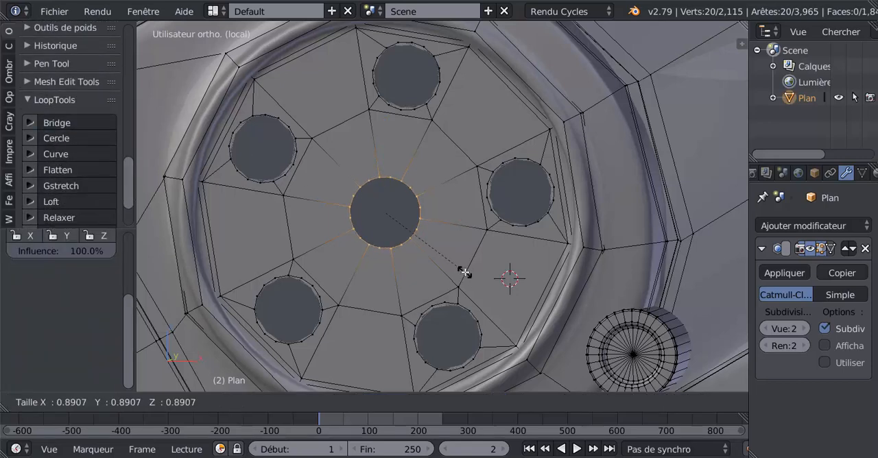
click(464, 272)
Add the complete rims of the five outer holes to the selection of the central hole's rim.
alt+shift+right_click(488, 188)
alt+shift+right_click(517, 160)
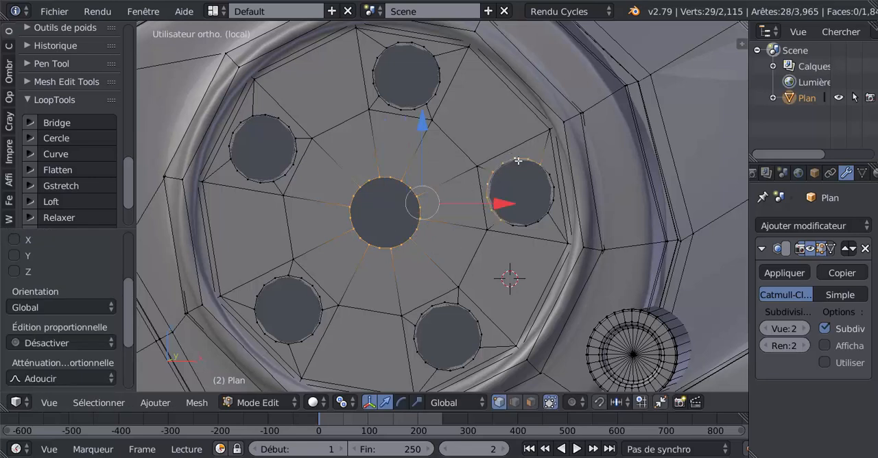
alt+shift+right_click(552, 189)
alt+shift+right_click(534, 222)
alt+shift+right_click(430, 94)
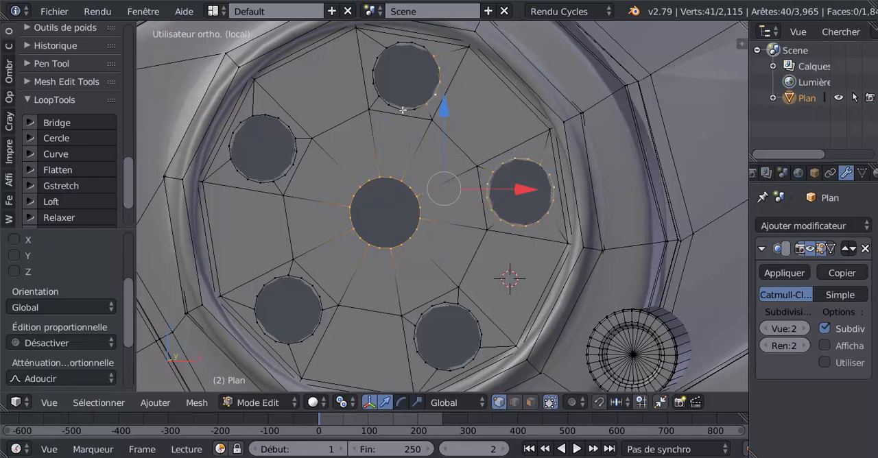
alt+shift+right_click(403, 111)
alt+shift+right_click(373, 58)
alt+shift+right_click(398, 42)
alt+shift+right_click(267, 108)
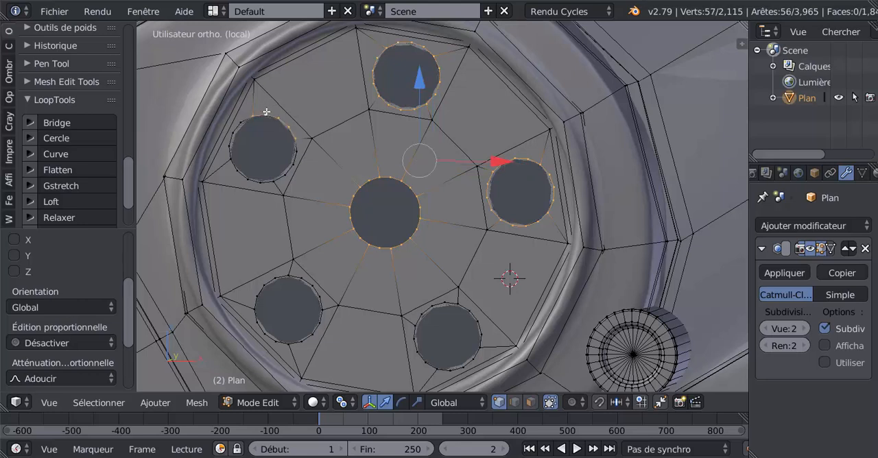
alt+shift+right_click(238, 134)
alt+shift+right_click(239, 170)
alt+shift+right_click(281, 174)
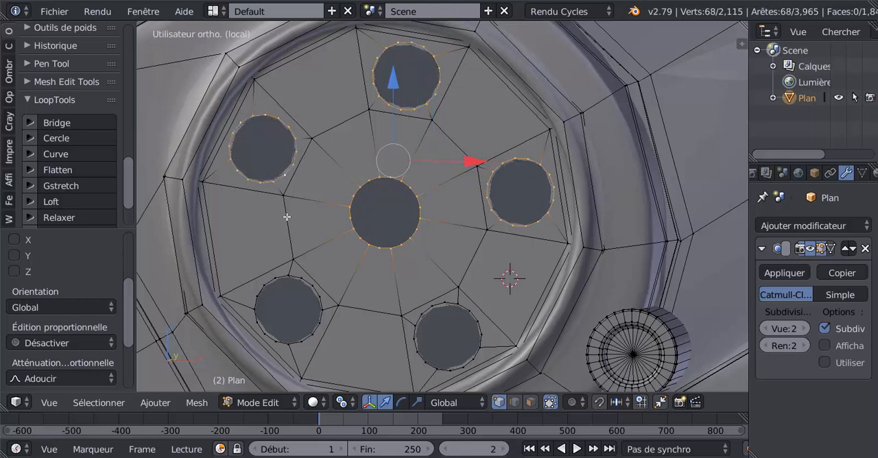
alt+shift+right_click(279, 279)
alt+shift+right_click(314, 295)
alt+shift+right_click(322, 319)
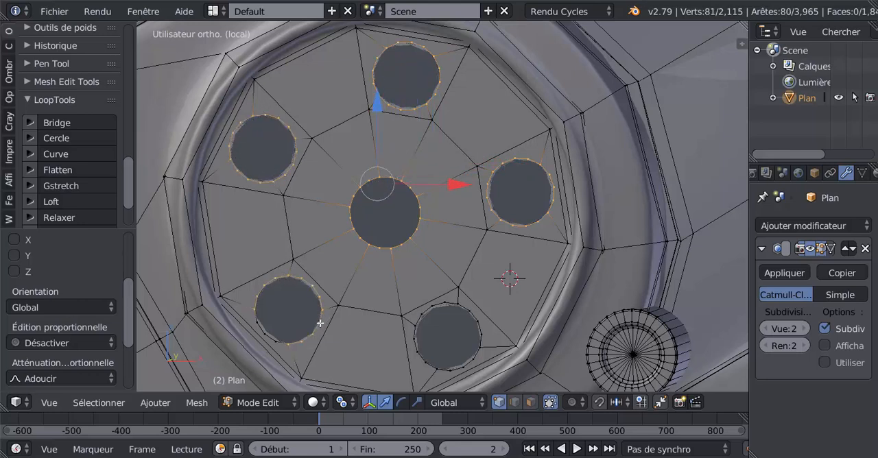
alt+shift+right_click(272, 337)
alt+shift+right_click(446, 306)
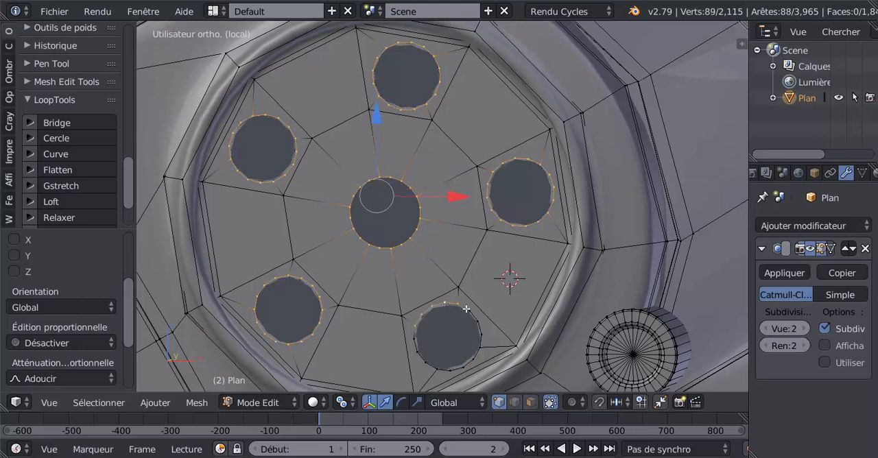
alt+shift+right_click(482, 324)
alt+shift+right_click(468, 358)
alt+shift+right_click(421, 356)
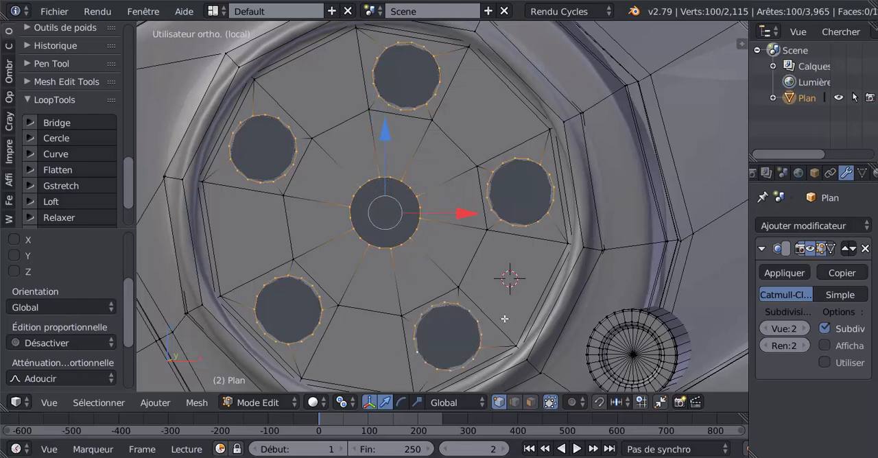
Extrude the six hole rims inward twice, scaling the first rings to about 0.752 and the second to about 0.740.
key(e)
key(Escape)
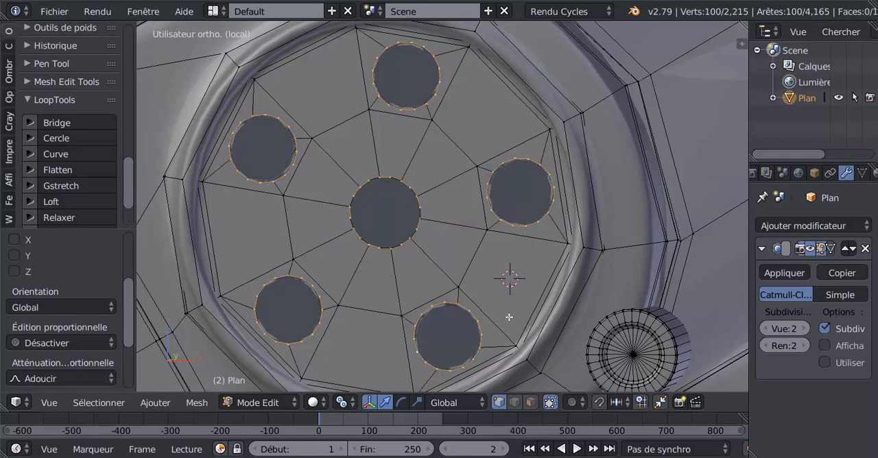
key(s)
click(483, 293)
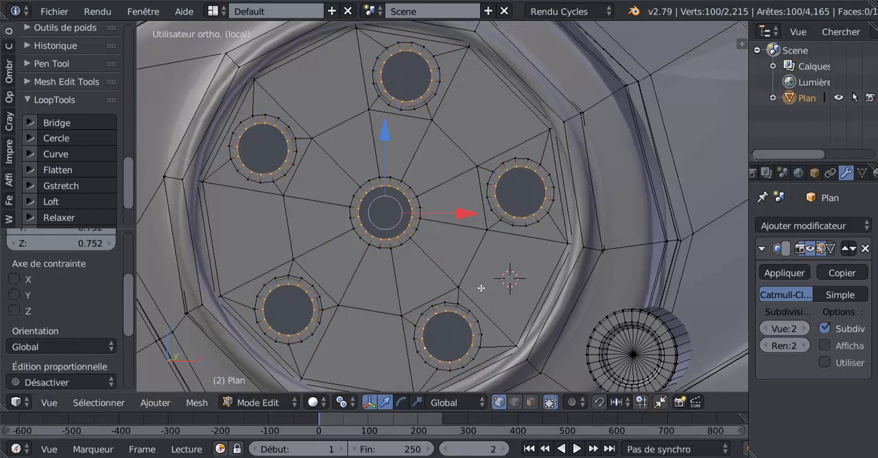
key(e)
key(Escape)
key(s)
click(479, 273)
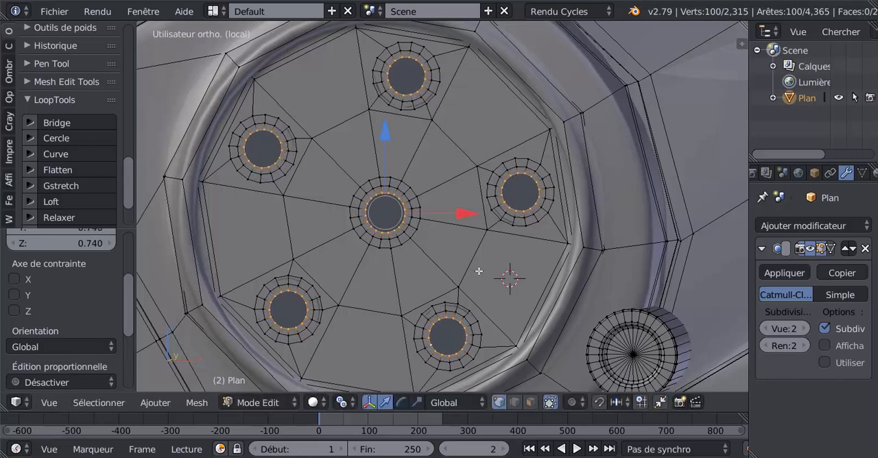
Extrude a third ring in all six holes scaled to about 0.654, and close them with a final extrusion scaled to 0.
key(e)
key(Escape)
key(s)
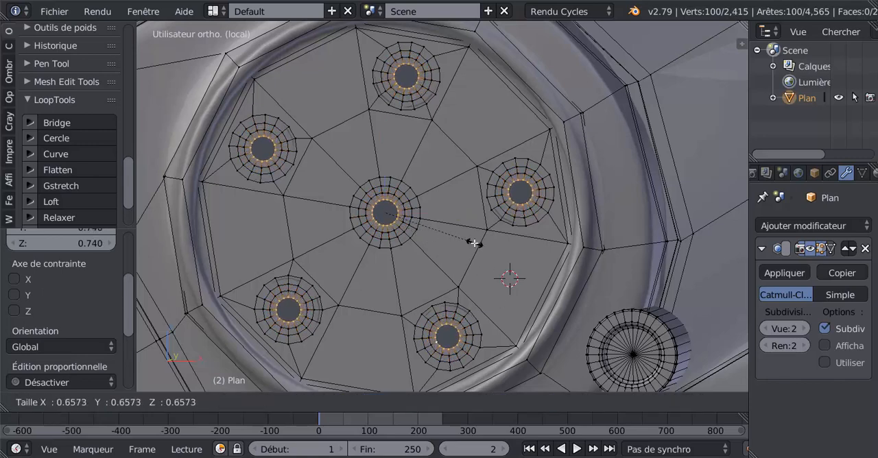
click(480, 251)
key(e)
key(Escape)
key(s)
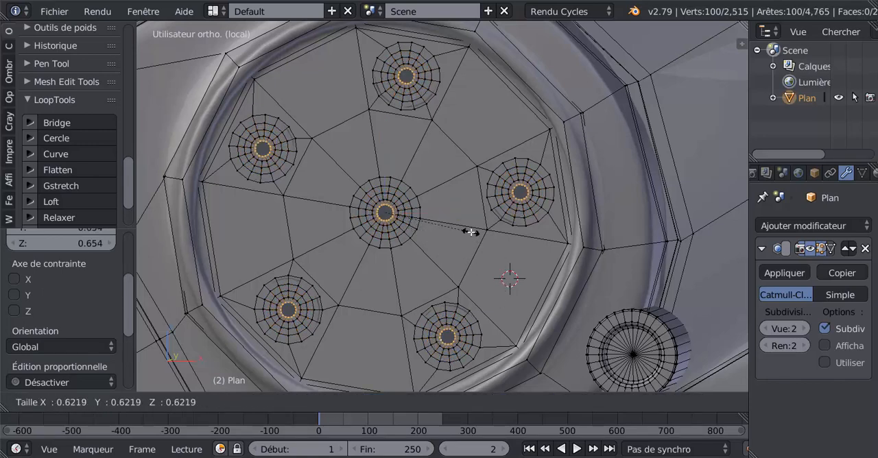
key(0)
click(473, 234)
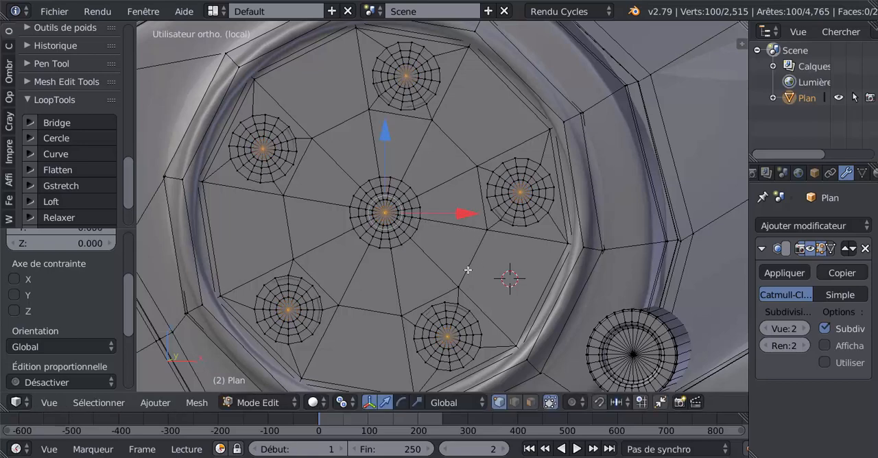
Expand the selection to all faces of the six round grids and inset them individually by a thickness of 0.0100.
key(ctrl+KP_Add)
key(ctrl+KP_Add)
key(ctrl+KP_Add)
key(ctrl+KP_Add)
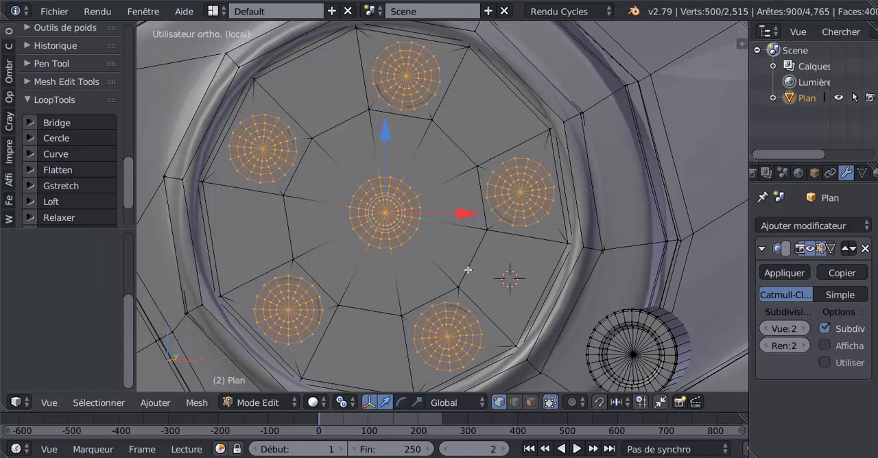
key(i)
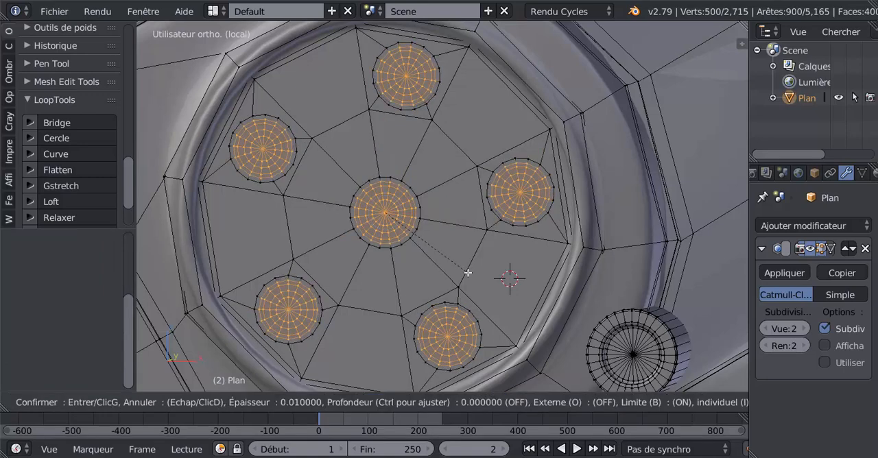
click(467, 273)
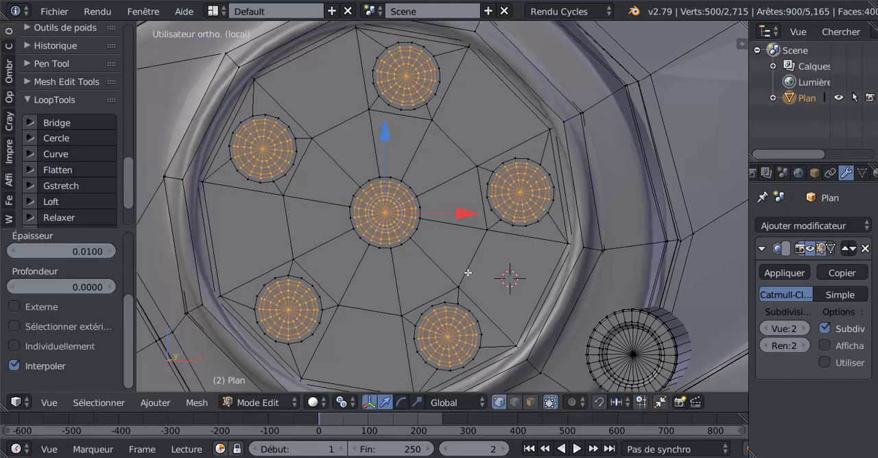
click(14, 346)
scroll(463, 286, up, 3)
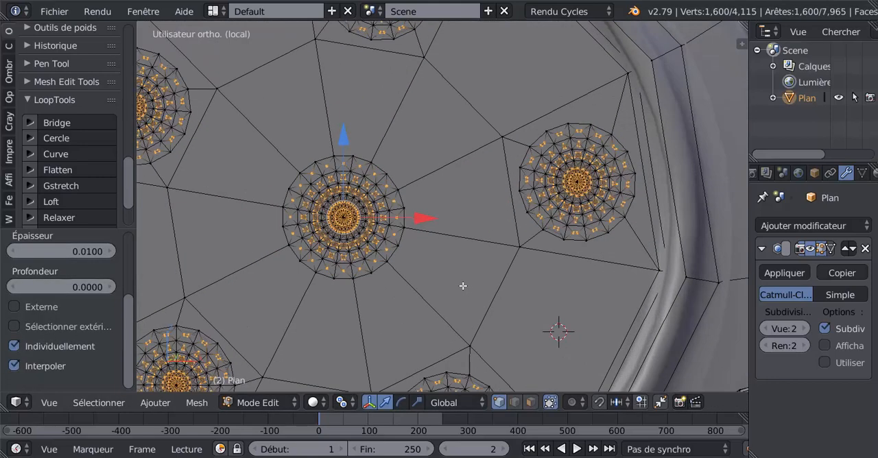
Try to scale up the individually inset faces of the six round grids by about 1.62.
scroll(420, 289, up, 2)
shift+middle_drag(454, 290, 553, 266)
scroll(555, 266, up, 2)
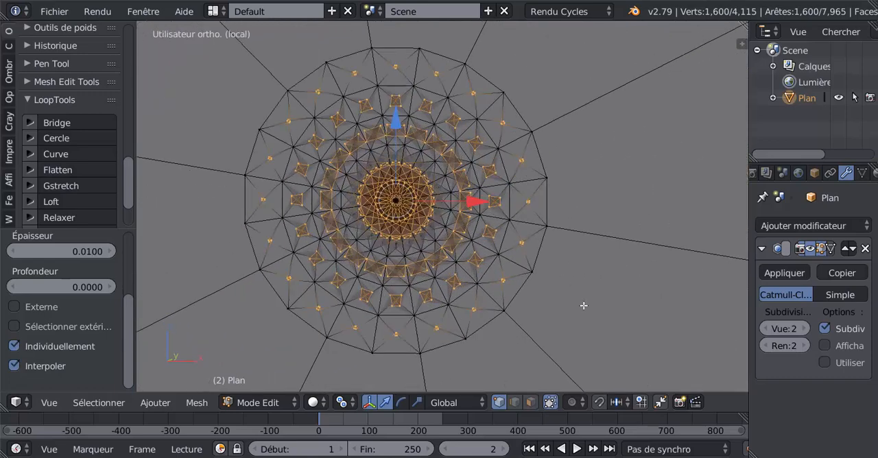
key(s)
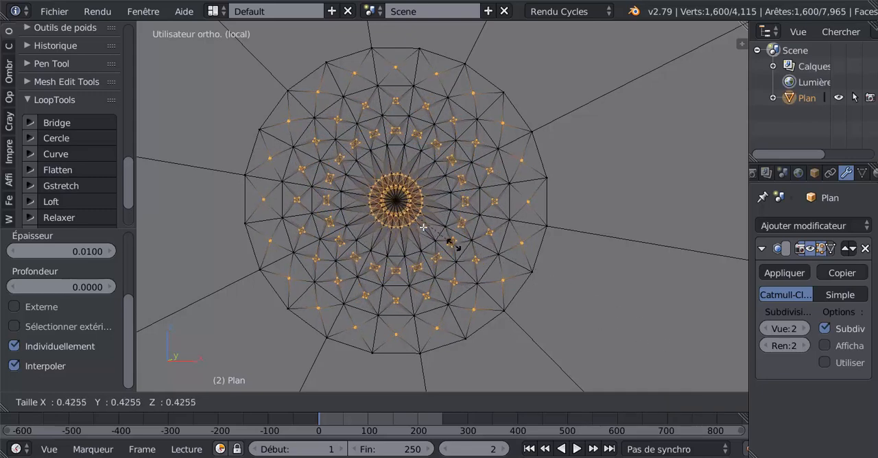
click(718, 328)
scroll(641, 320, down, 4)
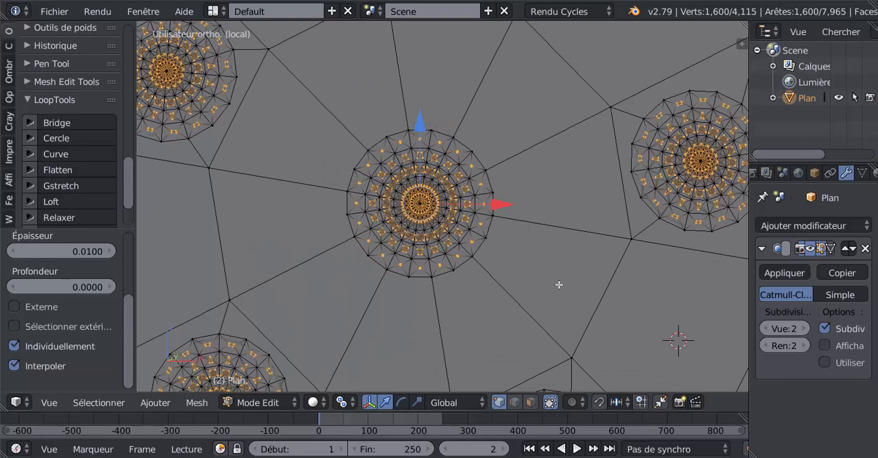
scroll(559, 284, down, 3)
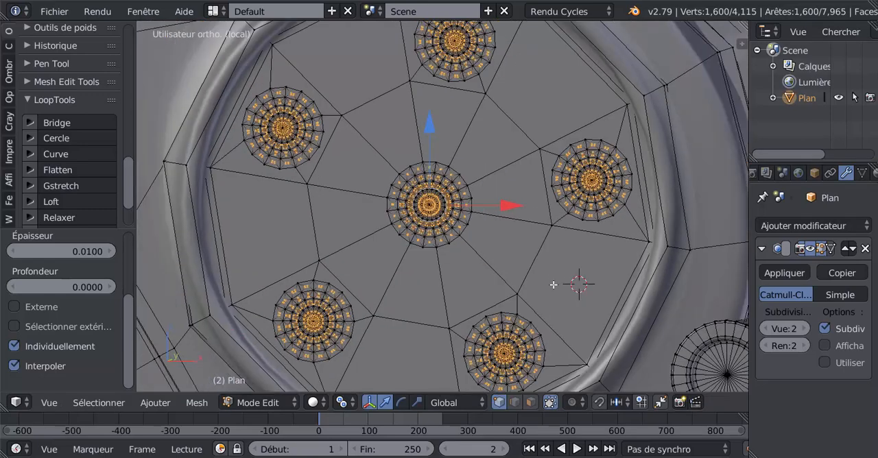
scroll(548, 284, up, 2)
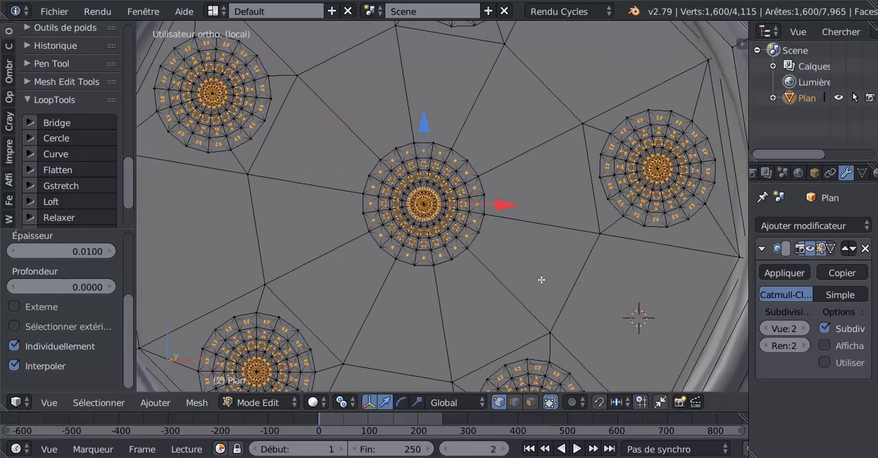
Undo the scaling and the previous inset, and inset all grid faces individually by a thickness of 0.0031.
key(ctrl+z)
key(i)
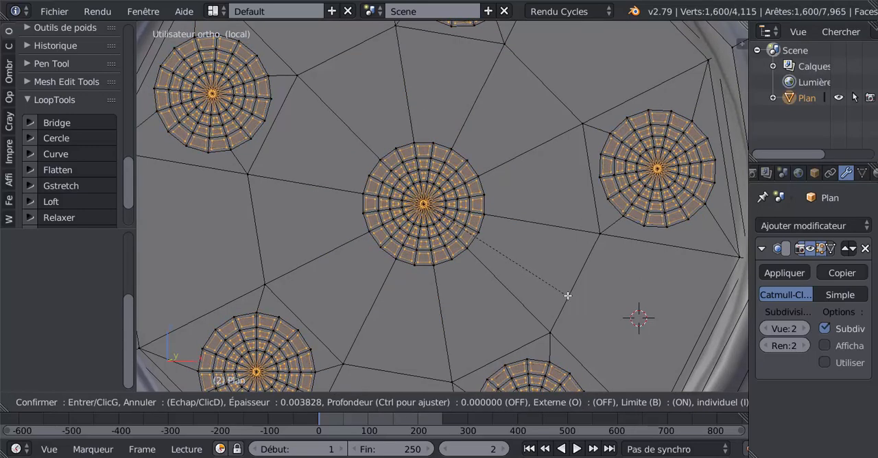
click(566, 297)
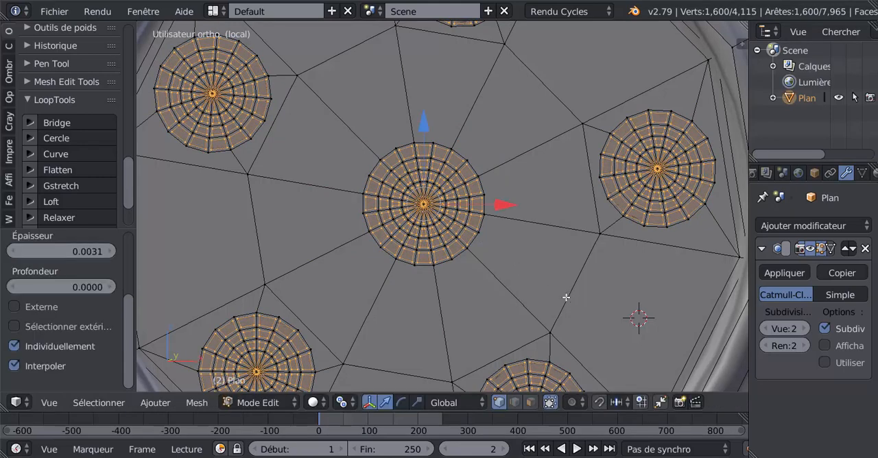
Extrude the inset faces of all six grids and move them slightly inward along Y to form recessed perforations.
middle_drag(541, 286, 502, 296)
middle_drag(427, 287, 485, 291)
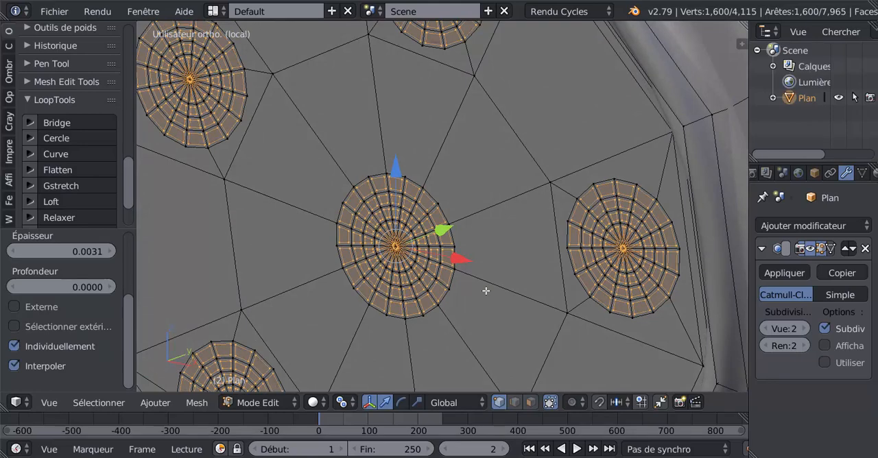
key(e)
right_click(485, 291)
key(a)
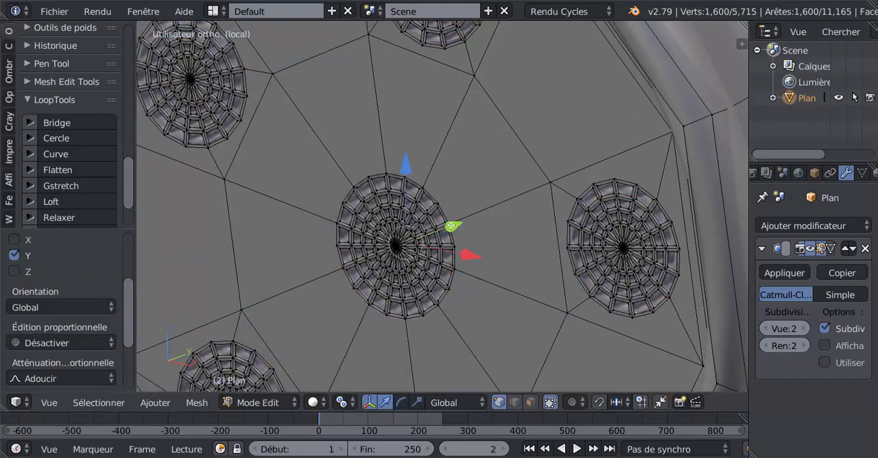
key(Tab)
scroll(457, 253, down, 5)
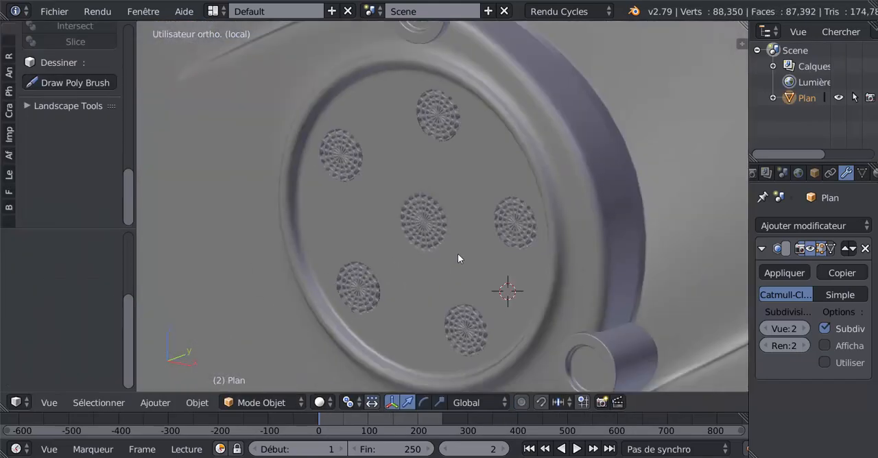
Expand the selection to the complete six grids and extrude them outward from the disc along Y as short cylinders.
scroll(457, 253, up, 2)
key(Tab)
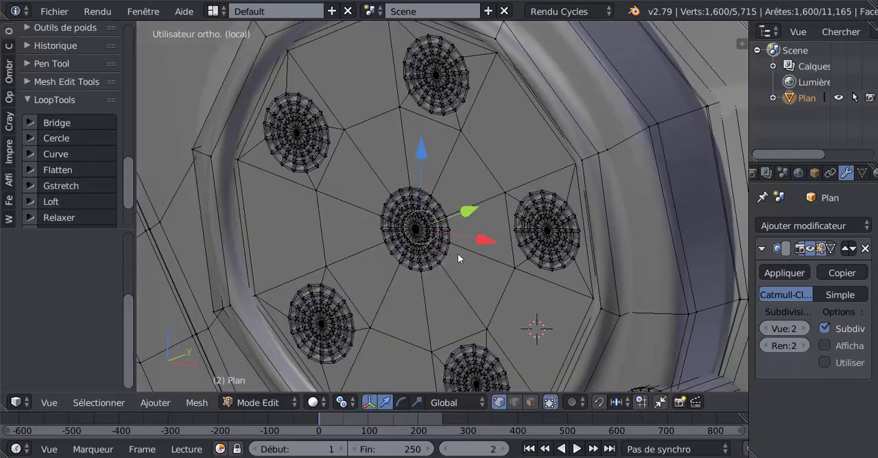
key(ctrl+l)
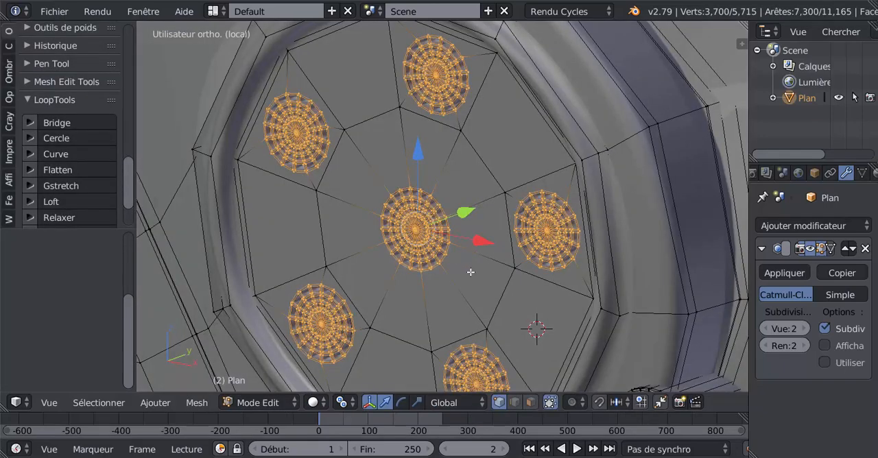
key(e)
right_click(471, 273)
drag(466, 212, 445, 244)
key(e)
right_click(456, 246)
key(Tab)
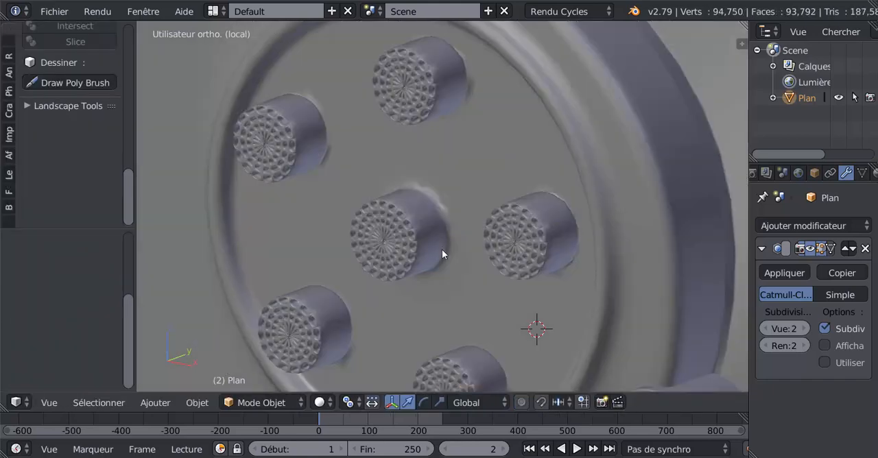
Add a loop cut around the side of the uppermost cylinder, slid close to its base with a factor of 0.949.
scroll(441, 250, down, 2)
middle_drag(442, 251, 427, 282)
key(Tab)
drag(431, 271, 439, 266)
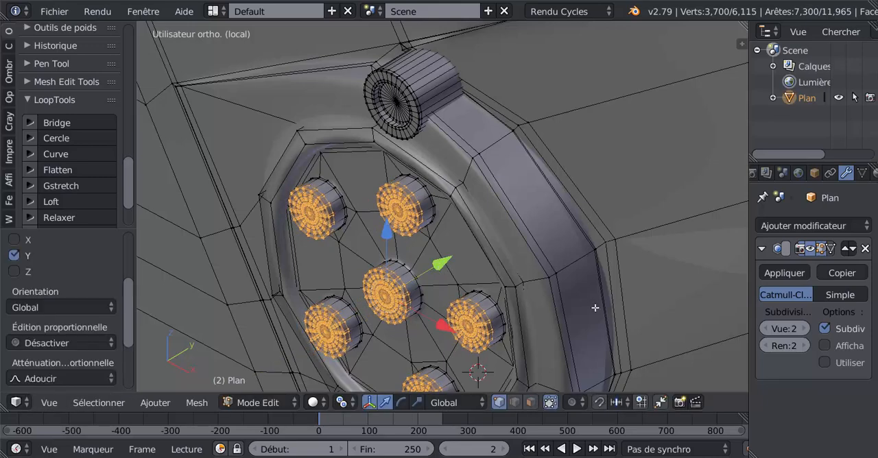
key(Tab)
scroll(481, 304, up, 5)
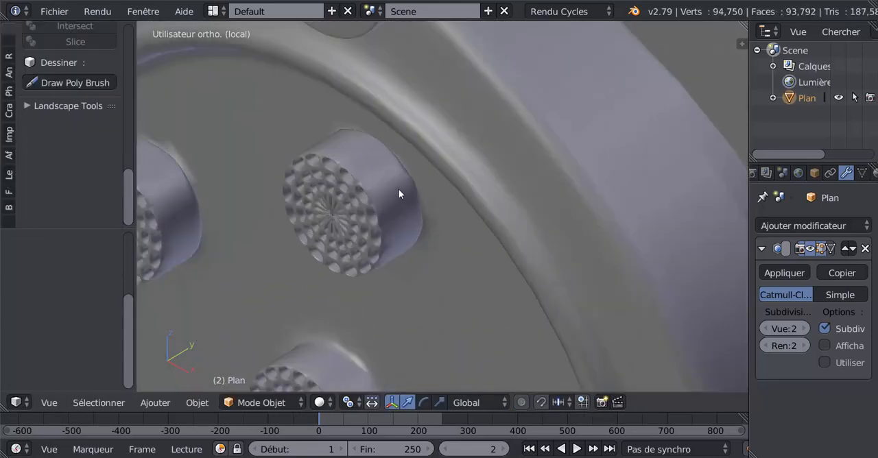
key(Tab)
key(ctrl+r)
click(401, 191)
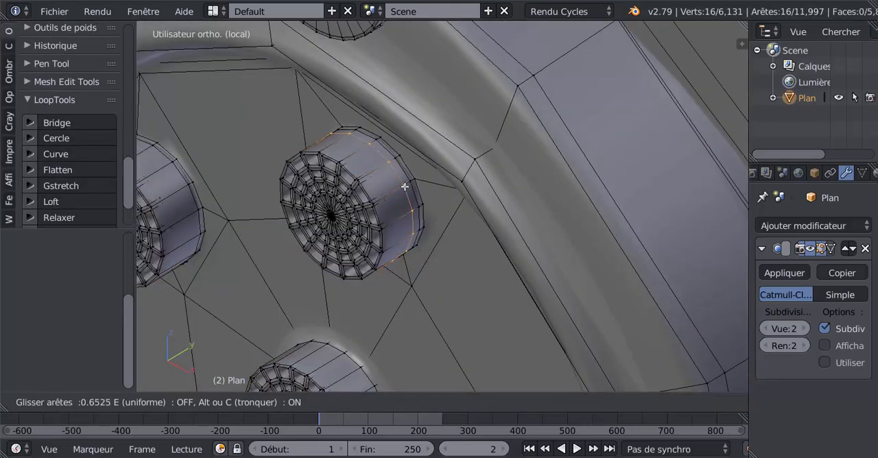
click(409, 183)
Add loop cuts near the front edges of the upper-left and uppermost cylinders, slid to factors of -0.896 and -0.908.
key(ctrl+r)
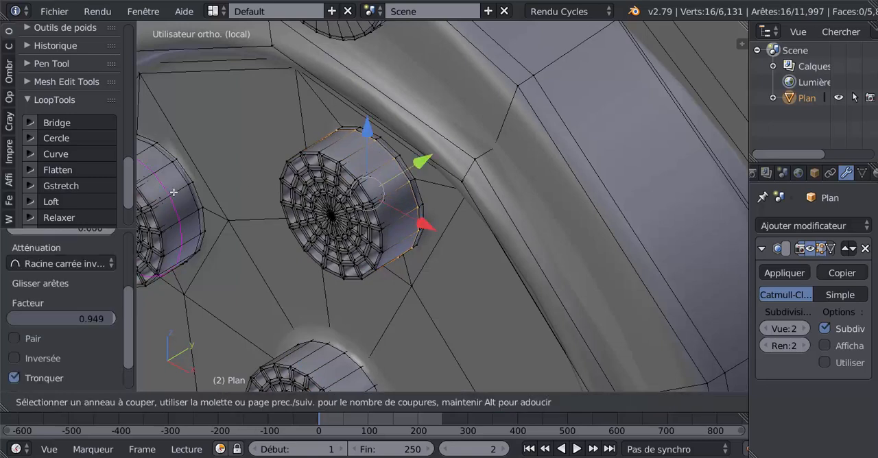
click(171, 197)
click(164, 214)
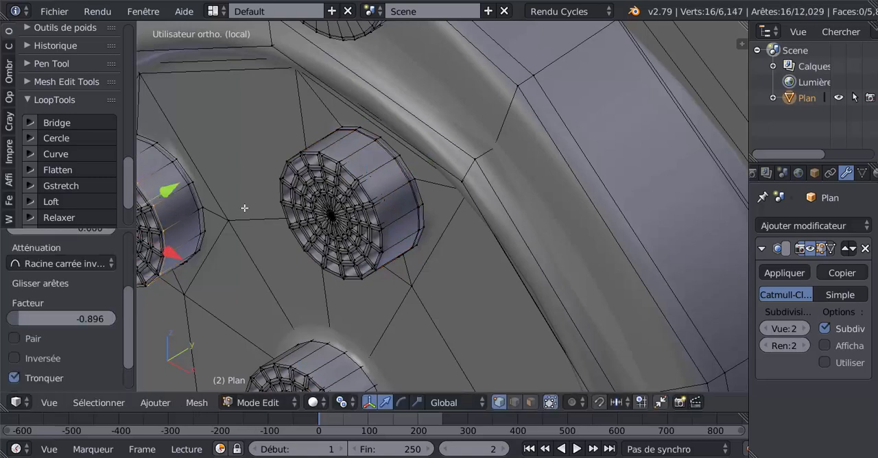
key(ctrl+r)
click(395, 188)
click(394, 218)
Add loop cuts near the front edges of the central and lower-left cylinders, slid to factors of -0.755 and -0.955.
middle_drag(412, 248, 416, 159)
scroll(407, 160, up, 2)
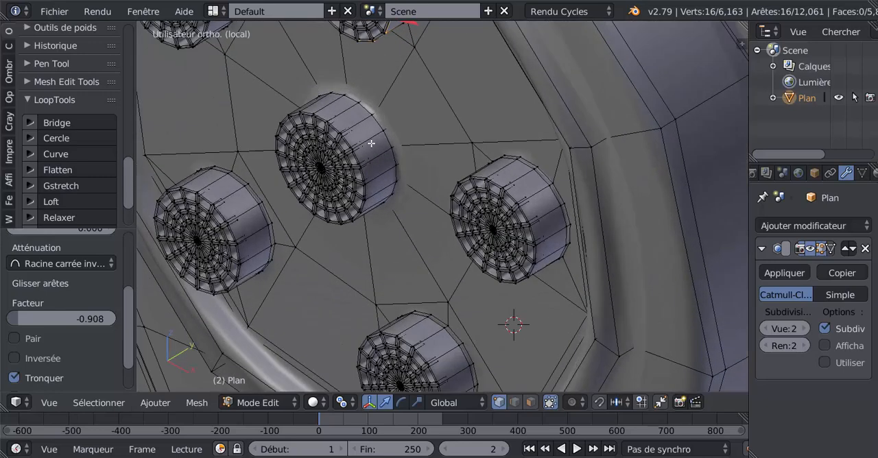
key(ctrl+r)
click(371, 145)
click(331, 181)
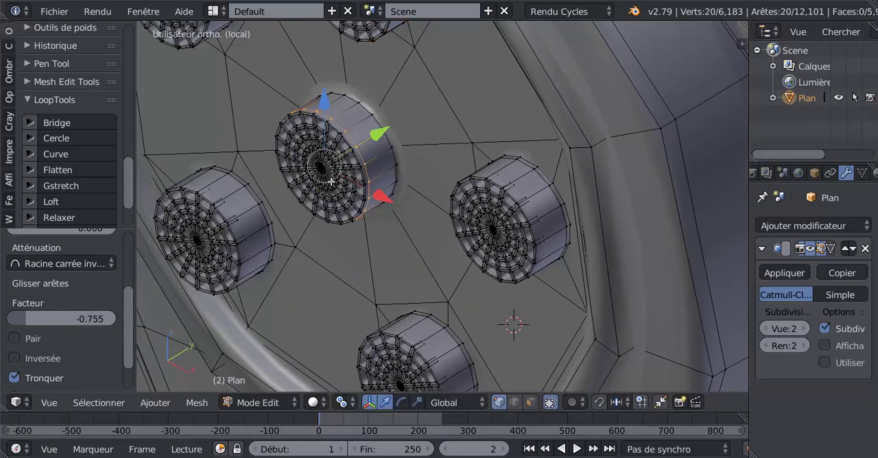
key(ctrl+r)
click(253, 213)
click(266, 232)
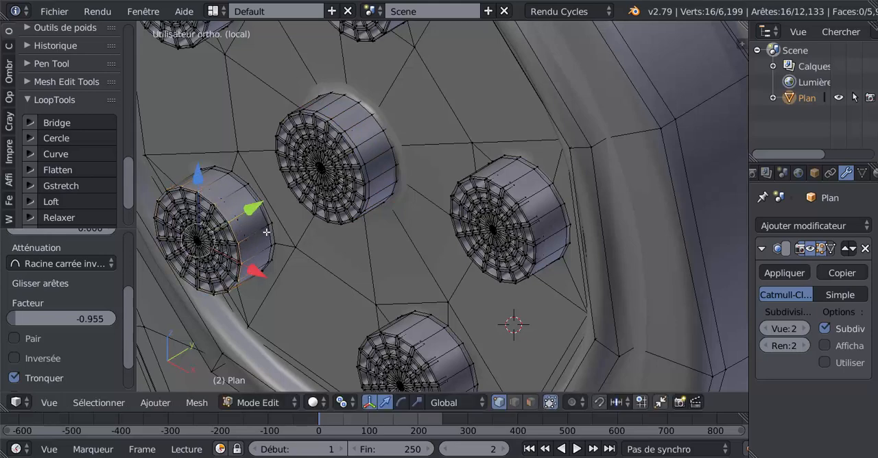
Add loop cuts near the front edges of the right and lowest cylinders, sliding the right one's cut to a factor of -0.827.
key(ctrl+r)
click(535, 199)
click(523, 222)
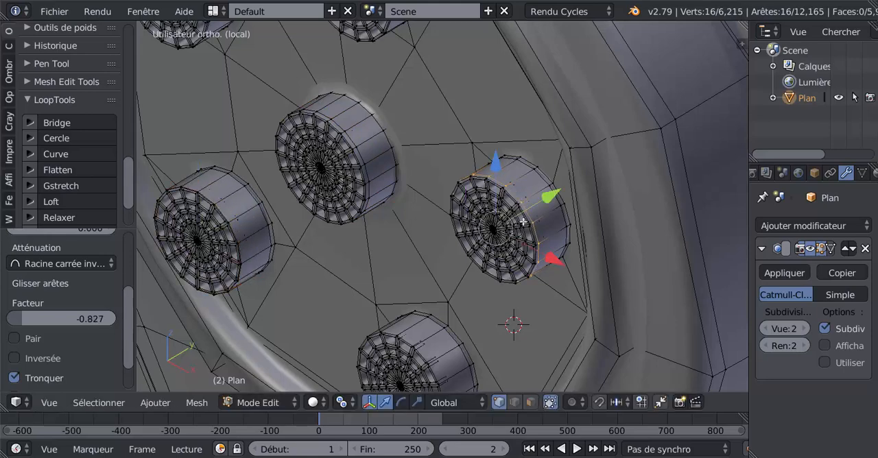
key(ctrl+r)
click(429, 340)
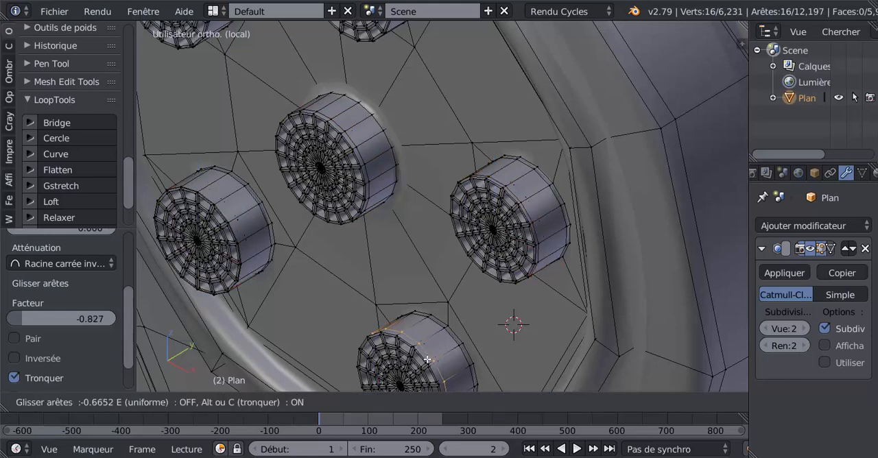
click(426, 361)
key(Tab)
scroll(427, 345, down, 4)
middle_drag(428, 343, 498, 320)
key(Tab)
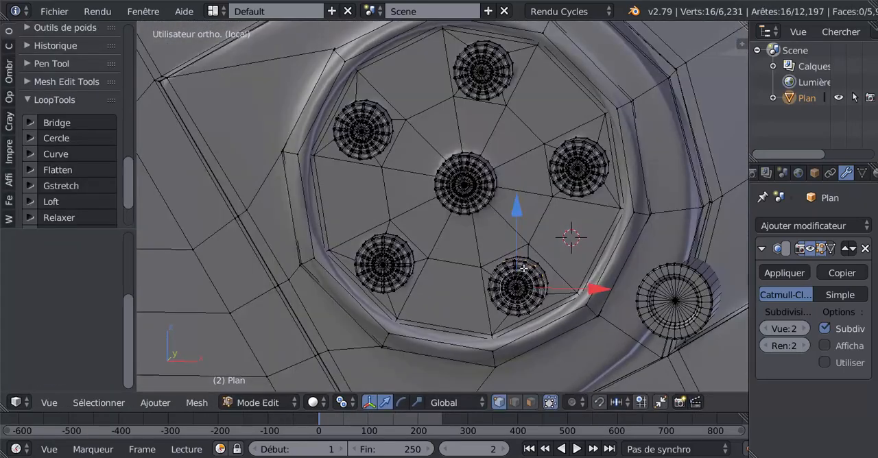
Select the outer edge loop of the raised ring around the disc and scale it slightly outward.
shift+middle_drag(590, 218, 492, 292)
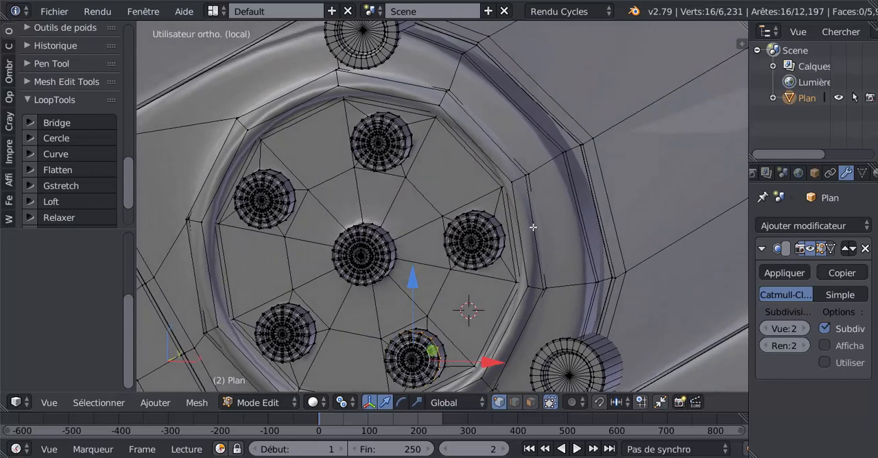
alt+right_click(530, 182)
scroll(530, 245, down, 4)
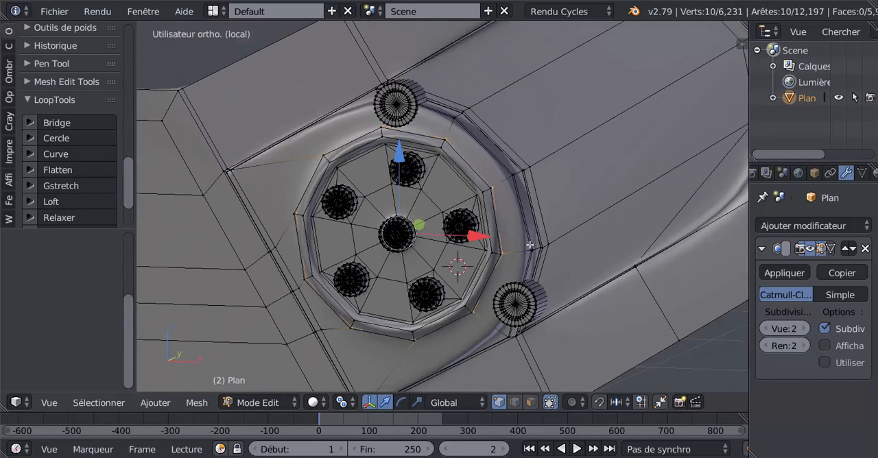
middle_drag(530, 245, 458, 263)
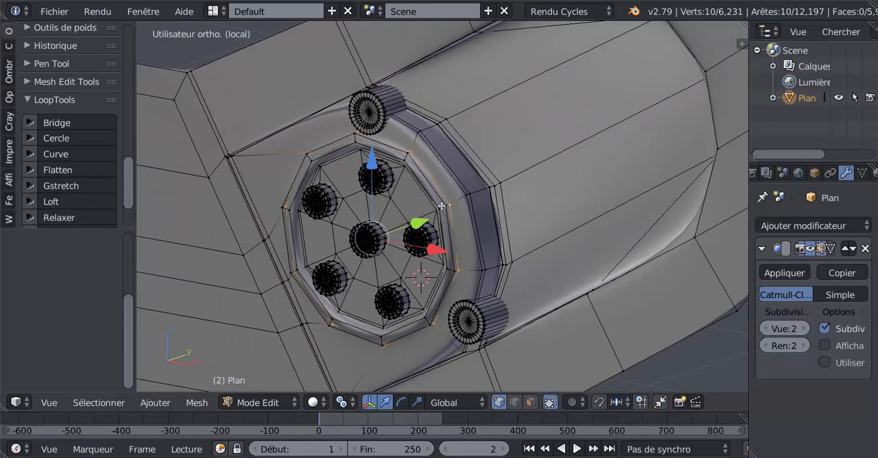
key(s)
click(480, 270)
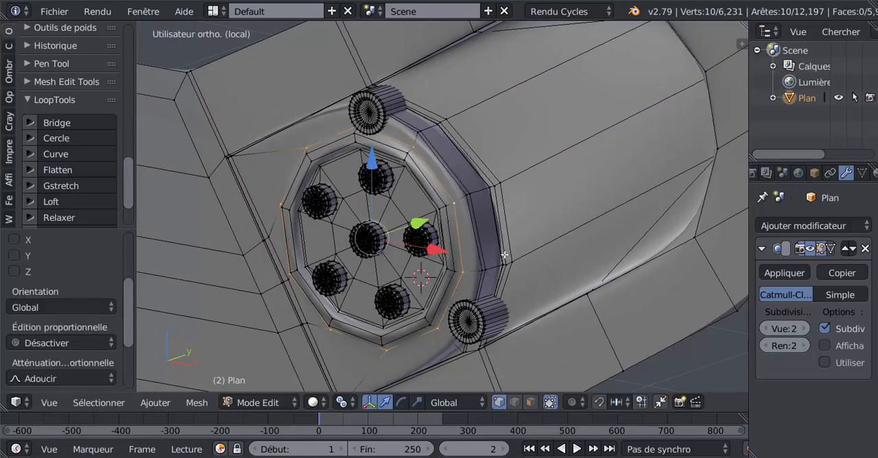
Insert two unslid loop cuts in the narrow face band between the ring's outer edge and the enlarged loop.
middle_drag(504, 255, 537, 243)
scroll(537, 244, up, 2)
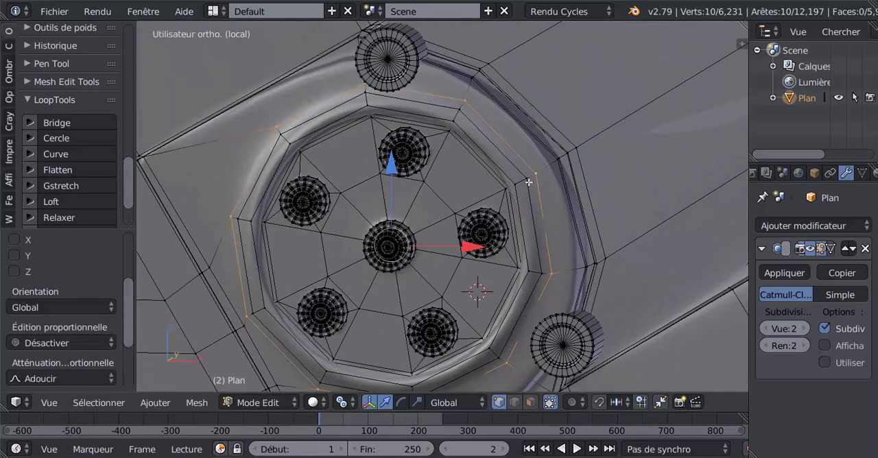
key(ctrl+r)
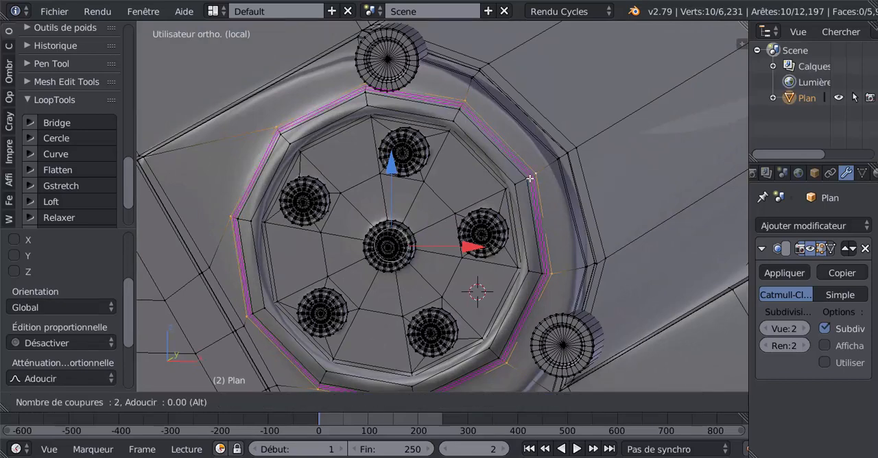
click(529, 178)
right_click(528, 180)
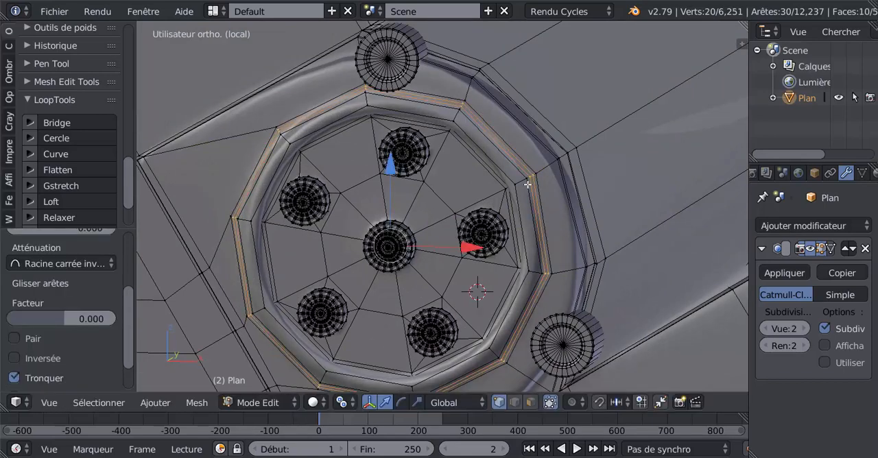
Extrude the thin face band between the two new loops and move it slightly inward along Y as a groove around the ring.
middle_drag(529, 186, 399, 275)
key(e)
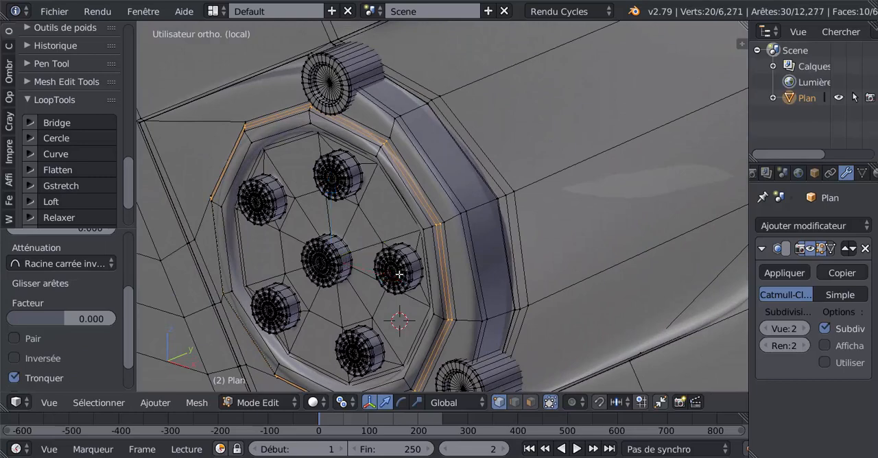
right_click(400, 275)
drag(385, 240, 390, 236)
key(Tab)
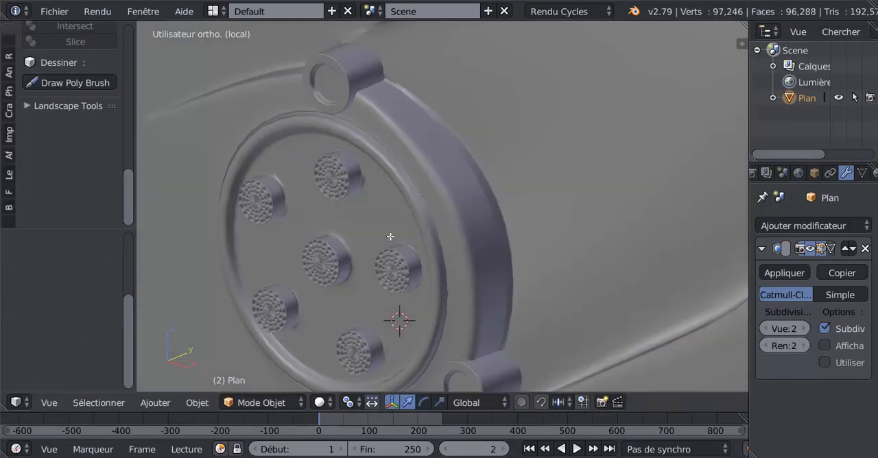
middle_drag(437, 259, 494, 262)
scroll(483, 252, up, 2)
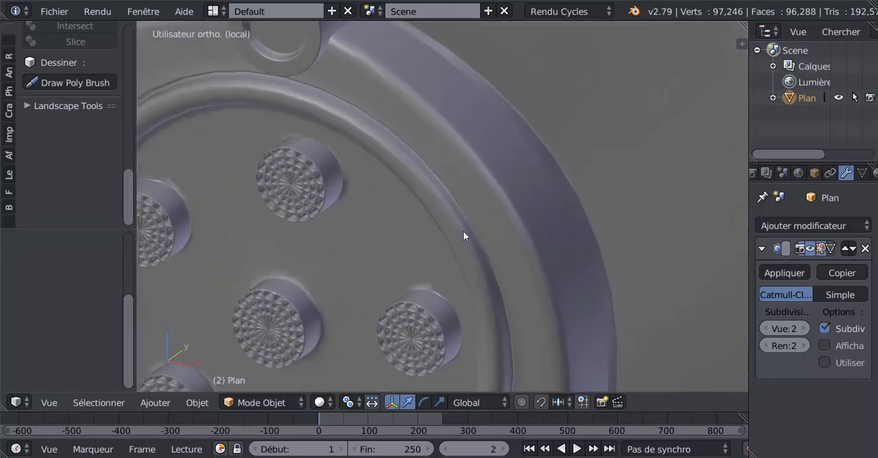
key(Tab)
middle_drag(450, 244, 443, 245)
scroll(442, 245, up, 1)
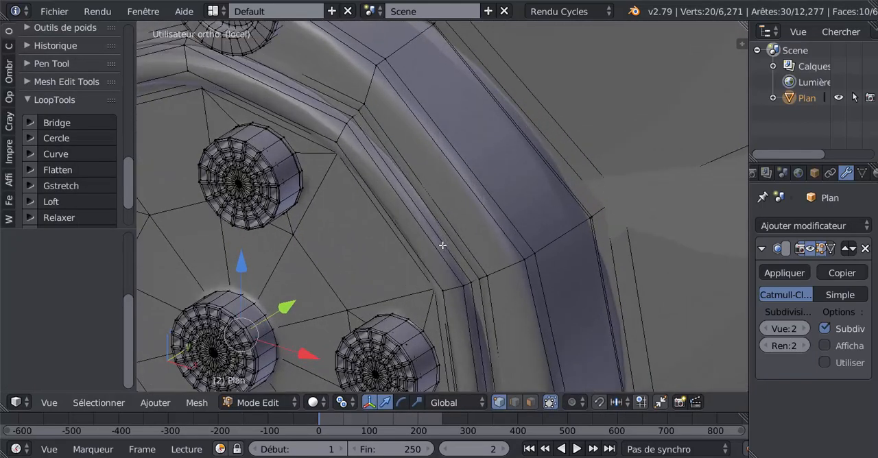
Inset the faces of the ring's groove individually with a thickness of 0.01 and a depth of 0.
key(i)
key(Return)
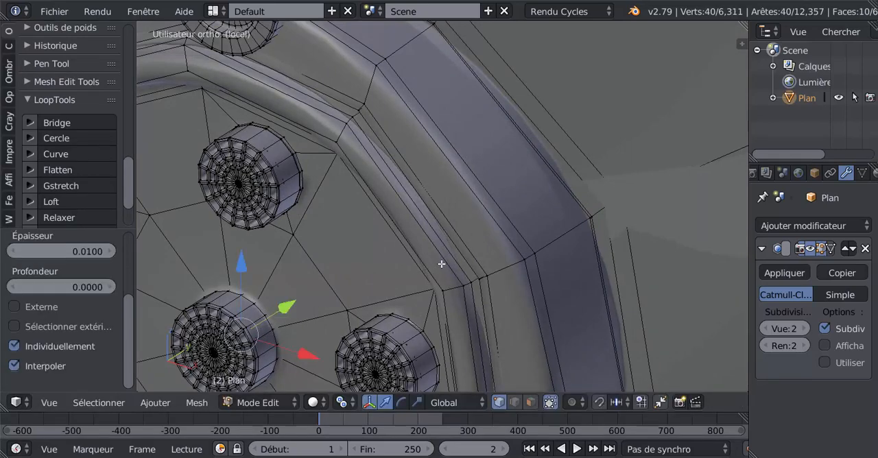
key(Tab)
key(Tab)
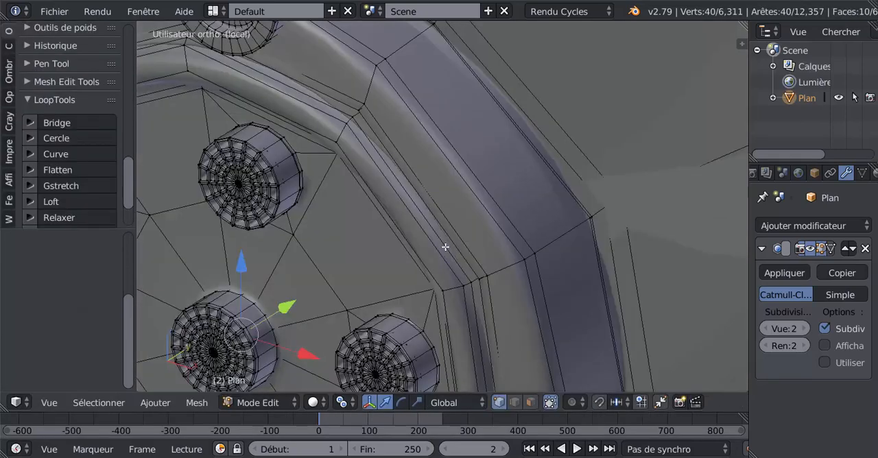
Select the edge loop along the ring's groove and edge-slide it inward toward the disc.
alt+right_click(465, 276)
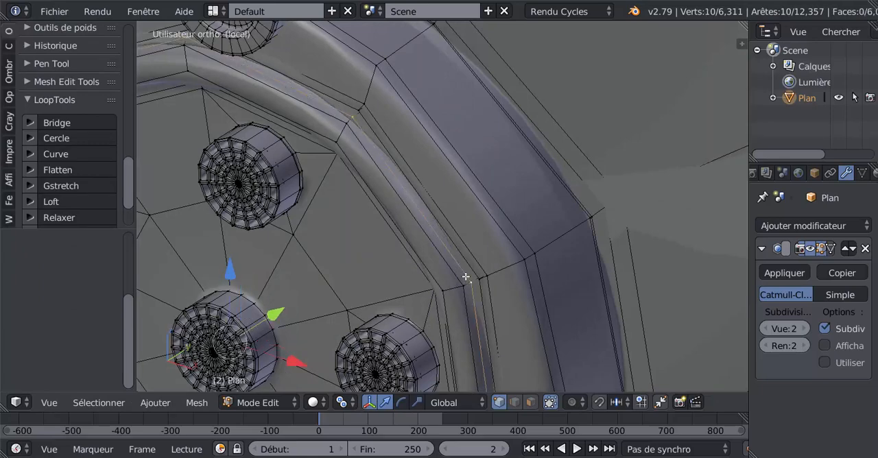
key(g)
key(g)
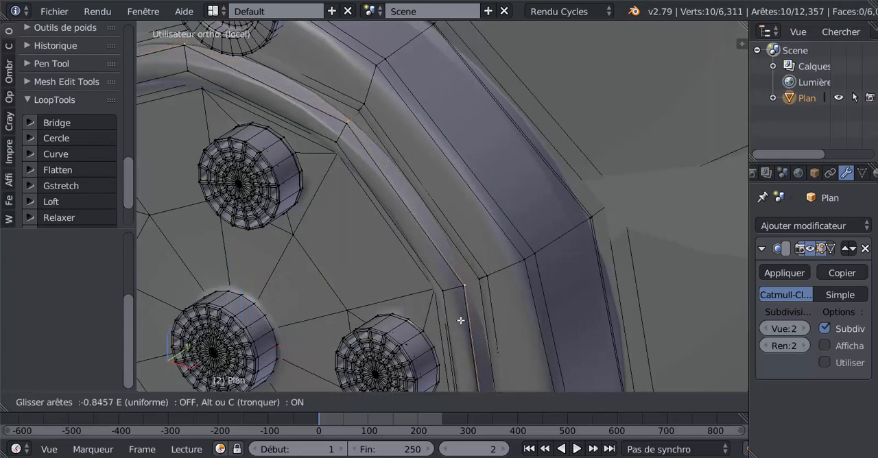
click(461, 315)
Add two loop cuts on the ring's raised band, one slid toward the groove at a factor of 0.720 and one toward the inner edge.
key(ctrl+r)
click(451, 293)
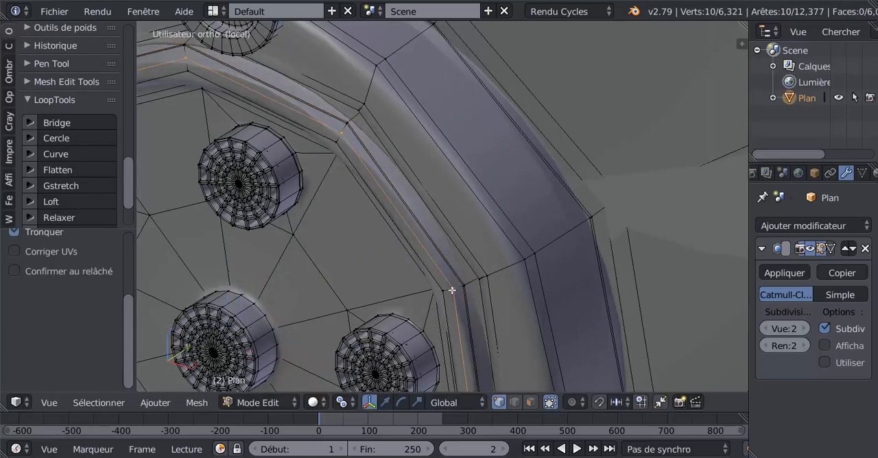
click(453, 288)
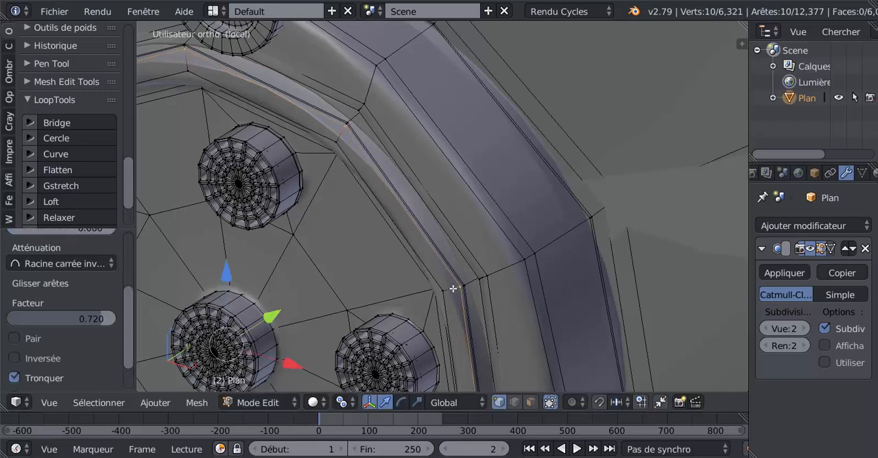
key(ctrl+r)
click(451, 294)
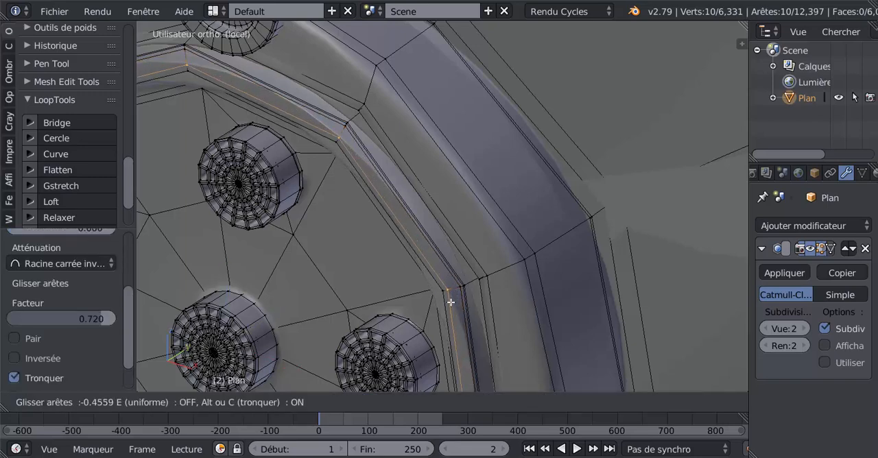
click(450, 304)
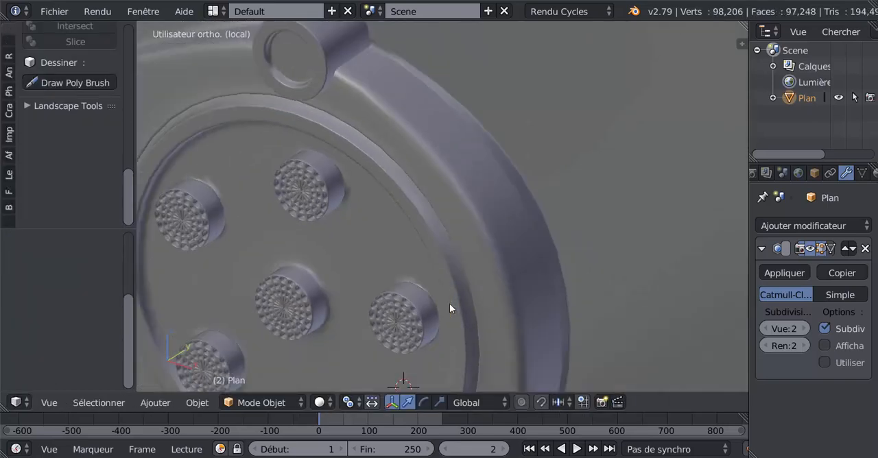
middle_drag(449, 303, 542, 288)
scroll(468, 266, up, 2)
key(Tab)
scroll(567, 267, up, 2)
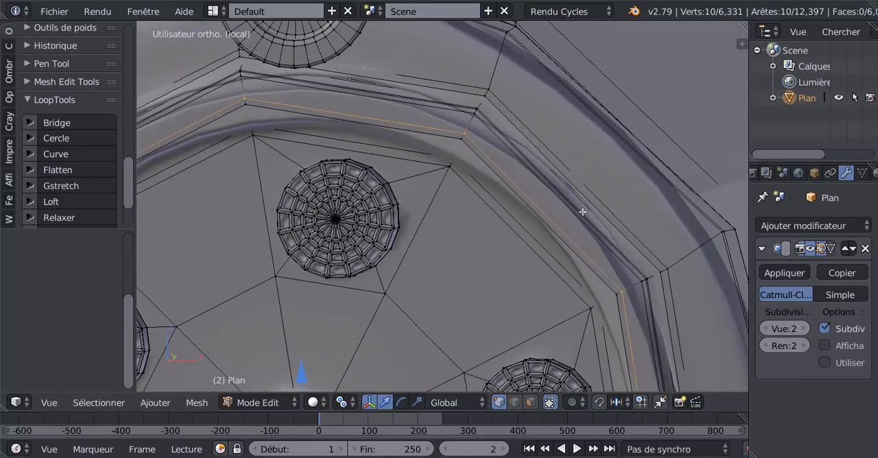
Set the subdivision view level to 0, then scale the face loop just outside the ring's groove up to about 1.023.
shift+middle_drag(487, 123, 506, 239)
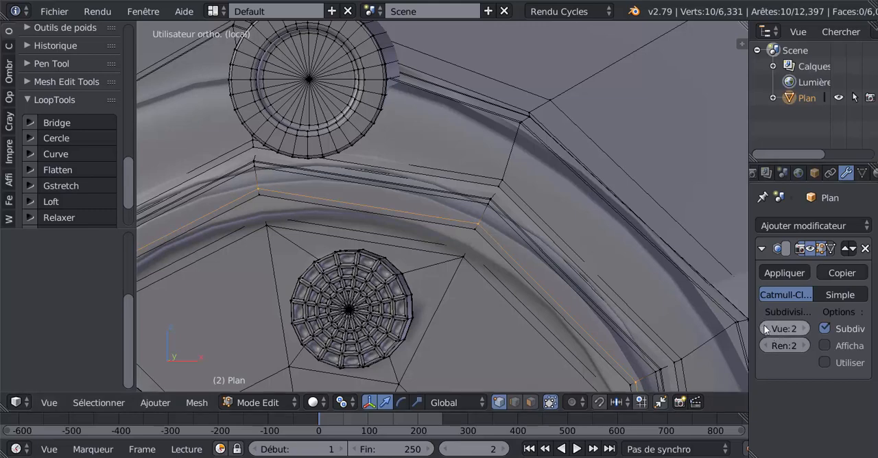
drag(789, 329, 767, 328)
middle_drag(566, 228, 482, 170)
alt+right_click(484, 172)
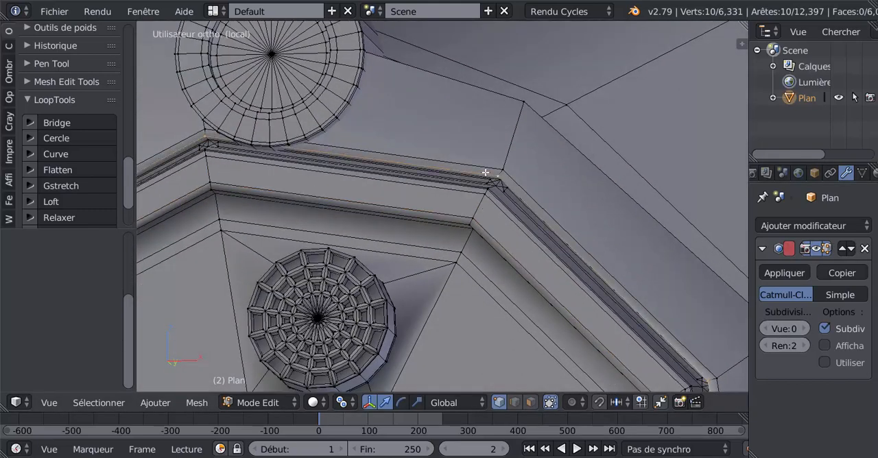
alt+shift+right_click(487, 166)
middle_drag(484, 187, 486, 251)
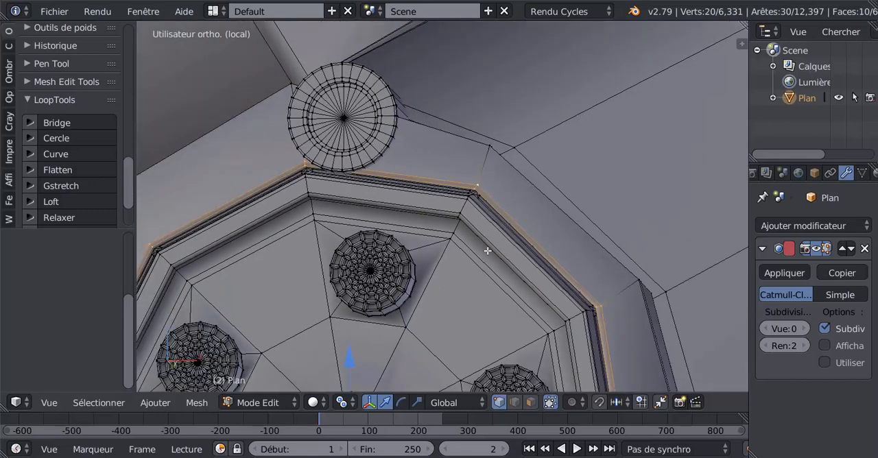
key(s)
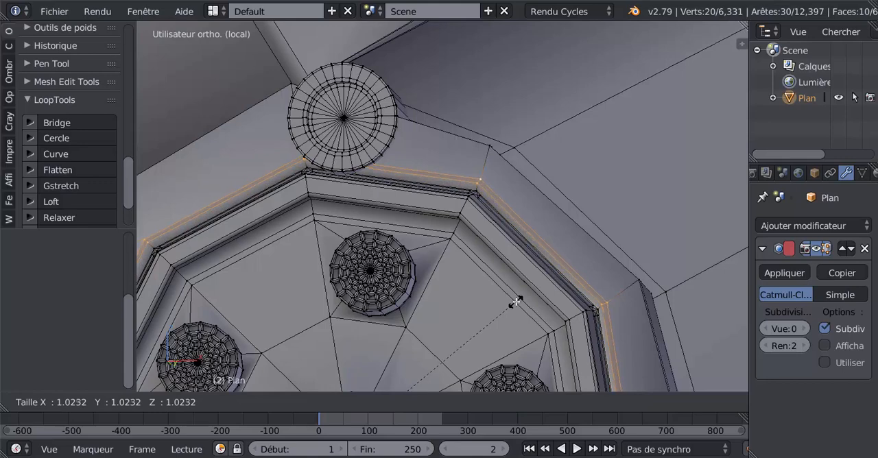
click(516, 302)
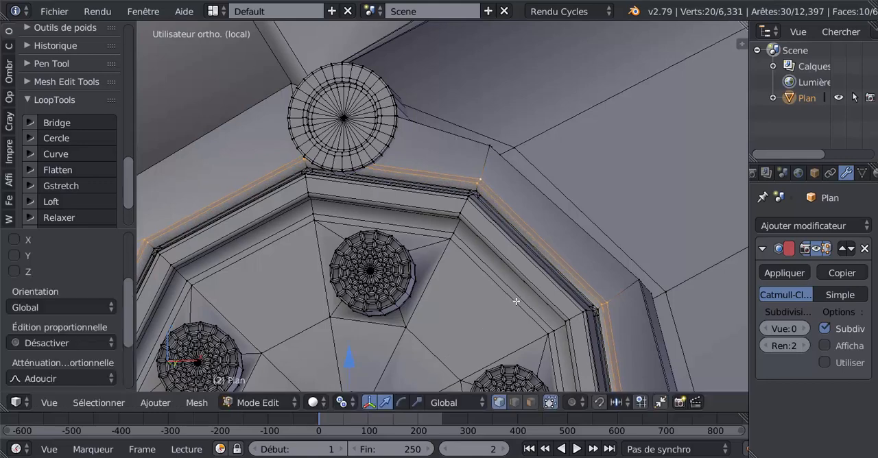
Select a single edge on the upper-right side of the ring's groove and scale it slightly.
right_click(561, 273)
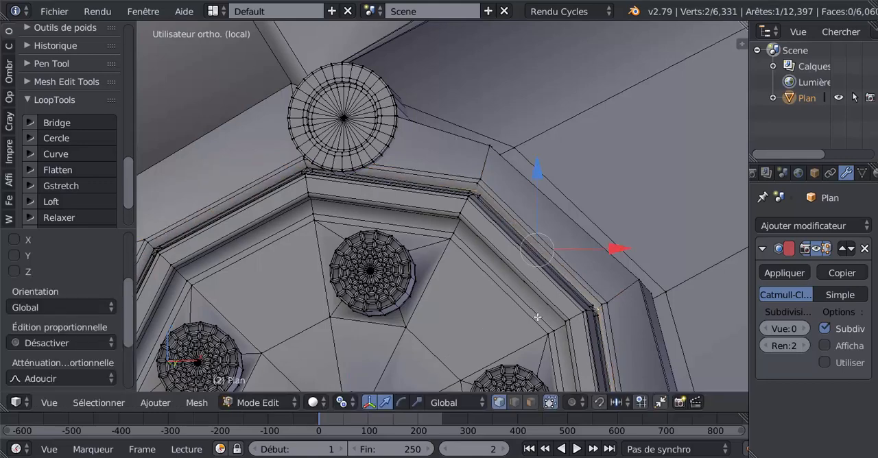
key(s)
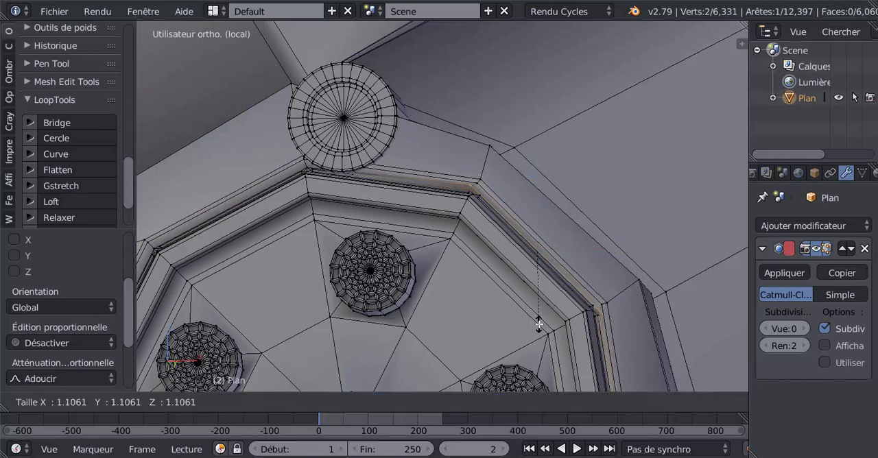
right_click(543, 317)
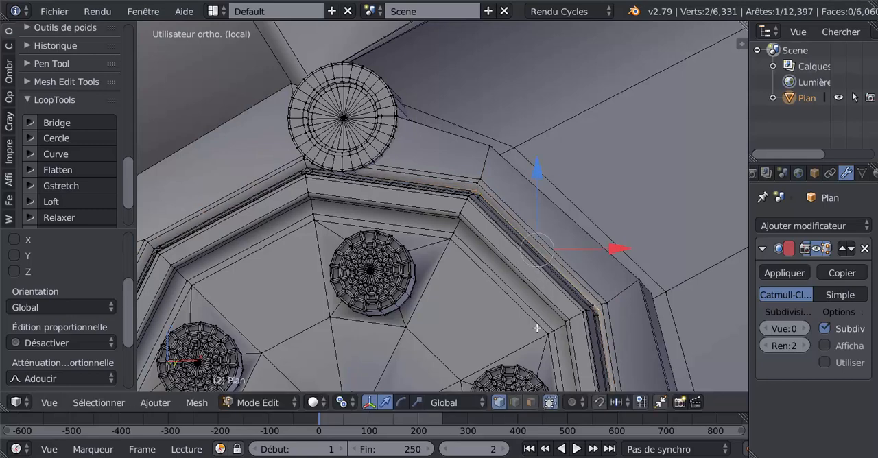
key(s)
click(538, 321)
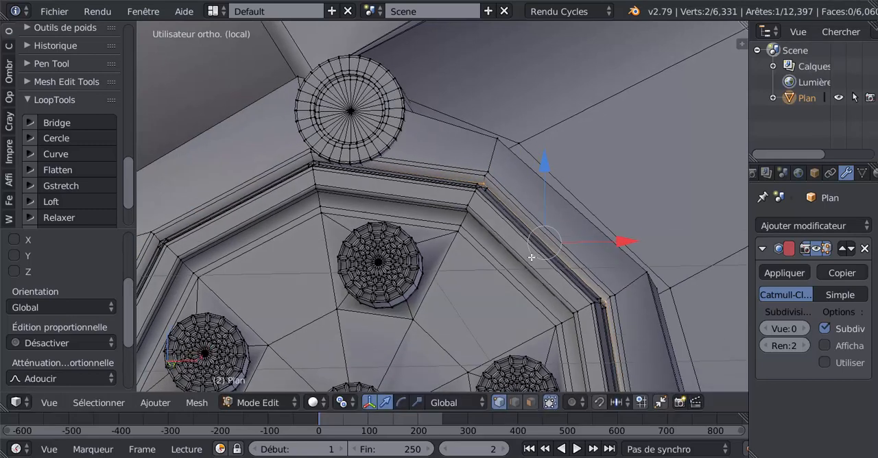
key(Tab)
key(Tab)
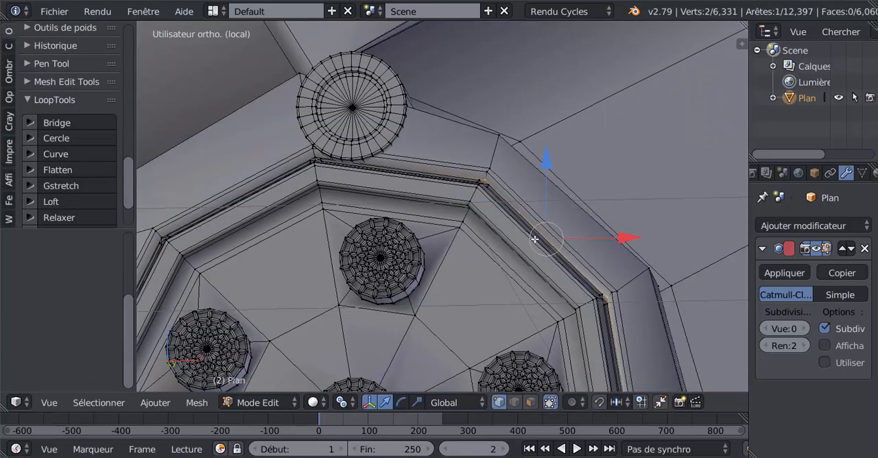
Set the subdivision view level to 2 and inspect the smoothed grille in Object mode.
shift+middle_drag(531, 239, 522, 280)
click(804, 333)
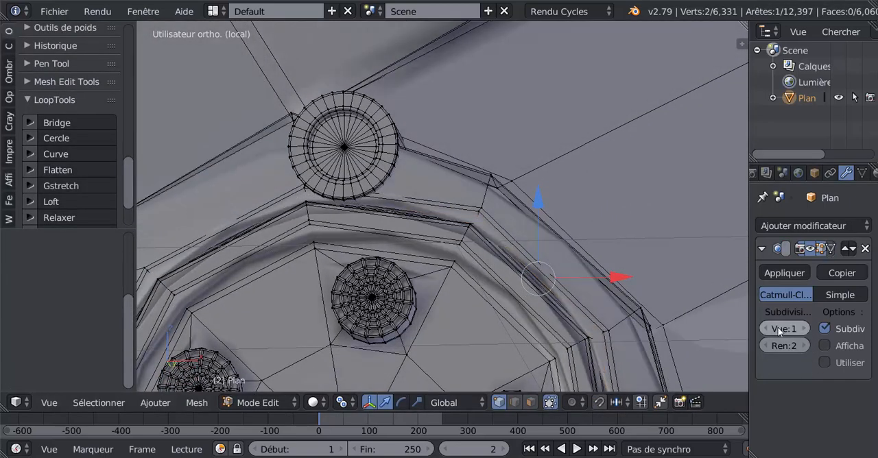
click(805, 333)
scroll(583, 336, down, 4)
key(Tab)
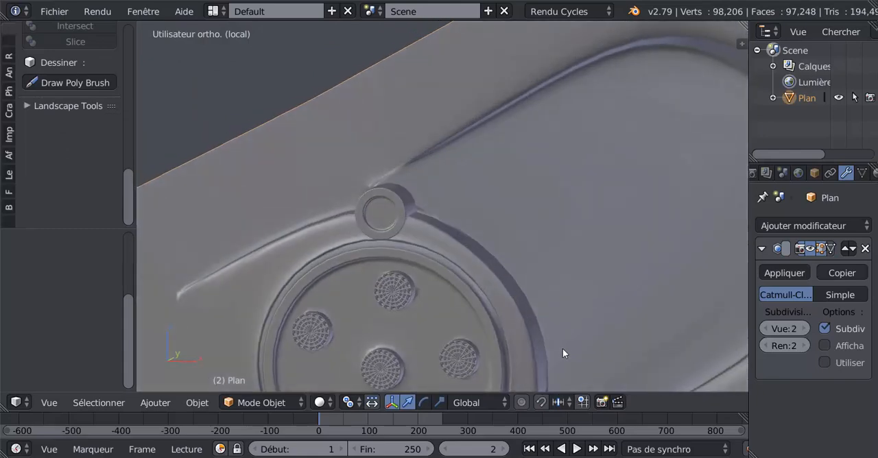
middle_drag(562, 351, 573, 314)
scroll(583, 341, down, 3)
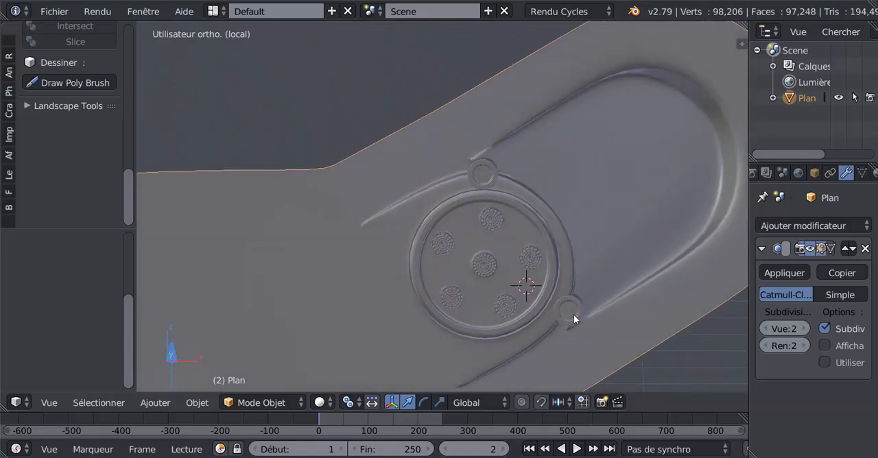
Add a loop cut around the ring's inner wall, sliding it to a factor of 1.000 toward the disc.
scroll(573, 314, up, 2)
key(Tab)
scroll(576, 311, up, 2)
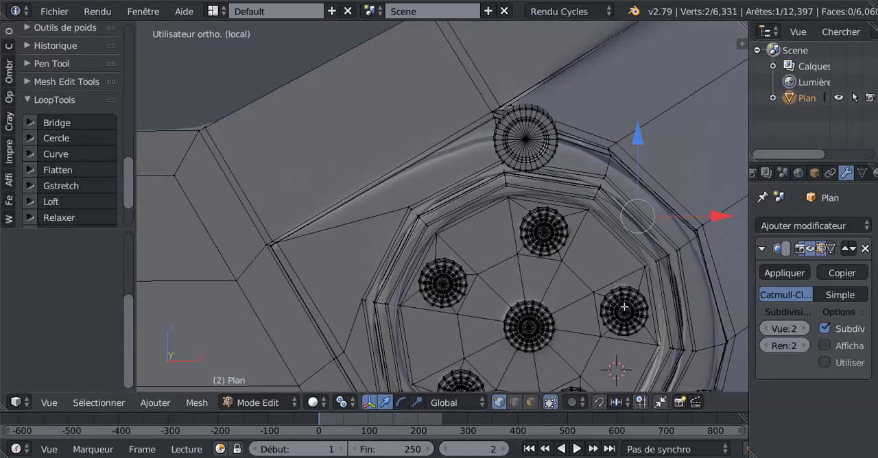
scroll(624, 310, down, 2)
middle_drag(624, 310, 604, 313)
scroll(611, 244, up, 3)
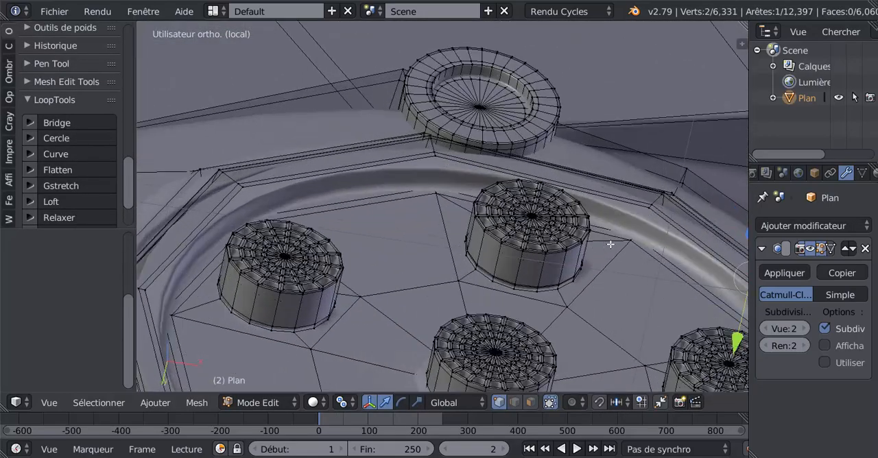
key(ctrl+r)
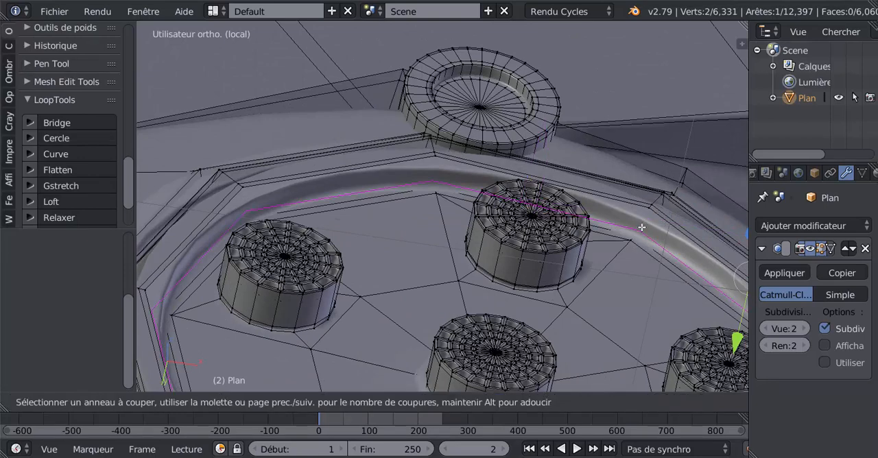
click(646, 224)
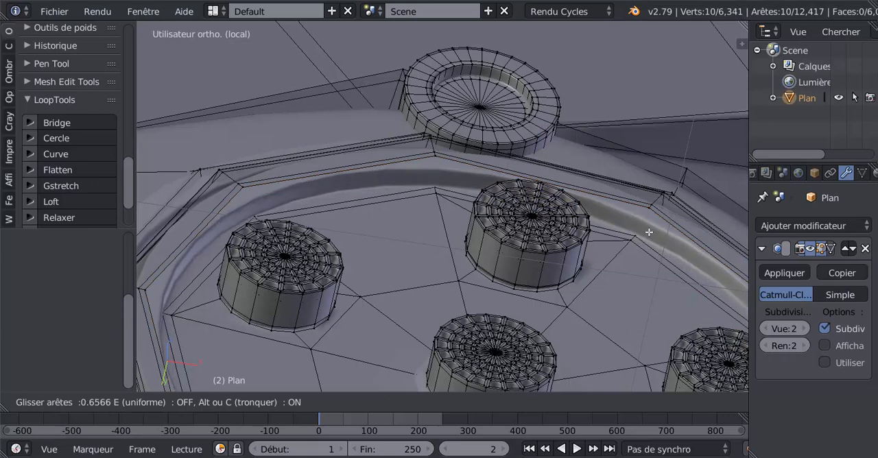
click(649, 236)
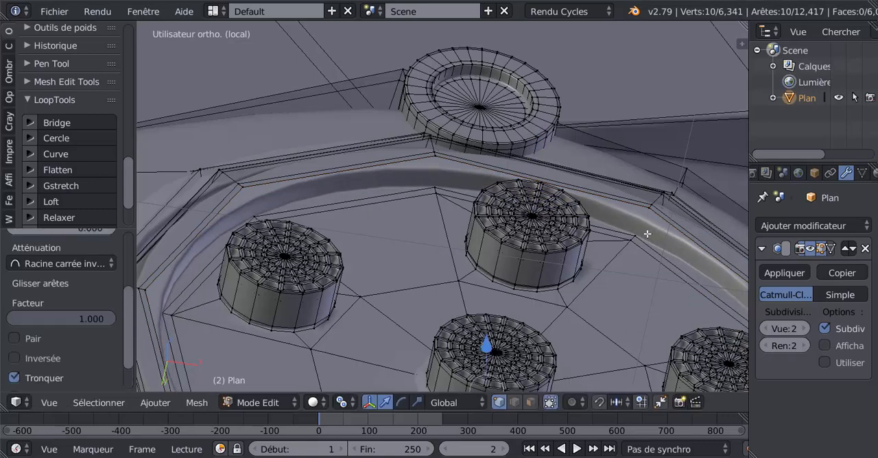
Examine the smoothed grille and its ring in Object mode from several angles and in the front view.
scroll(647, 234, down, 2)
key(Tab)
mouse_move(614, 284)
middle_down()
mouse_move(566, 335)
mouse_move(561, 355)
mouse_move(599, 373)
middle_up()
scroll(562, 350, down, 3)
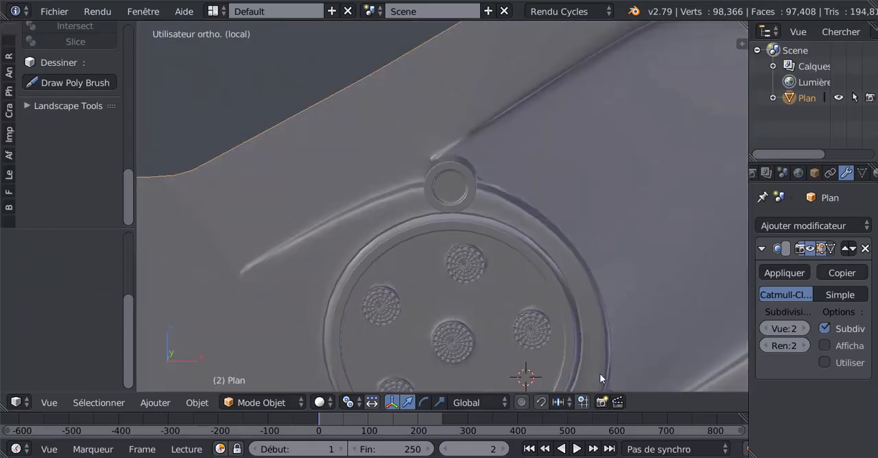
scroll(592, 351, down, 5)
middle_drag(637, 311, 552, 280)
scroll(550, 214, up, 3)
middle_drag(478, 263, 505, 278)
key(KP_1)
scroll(505, 282, down, 3)
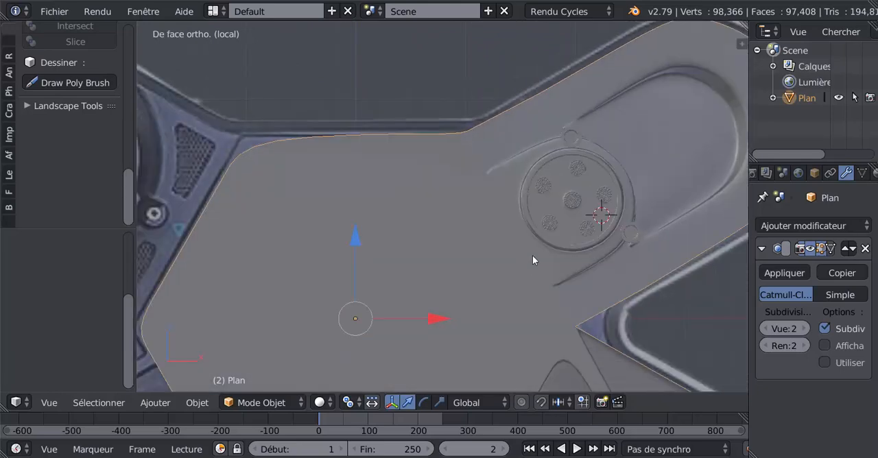
Switch to face selection in Edit Mode and circle-select the horizontal strip faces of the central hexagon, leaving out its narrow border faces.
shift+middle_drag(510, 245, 619, 239)
key(Tab)
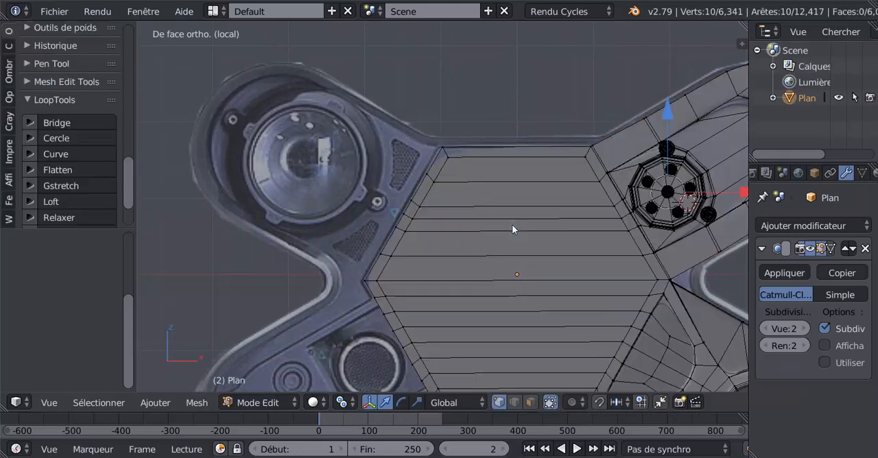
click(531, 403)
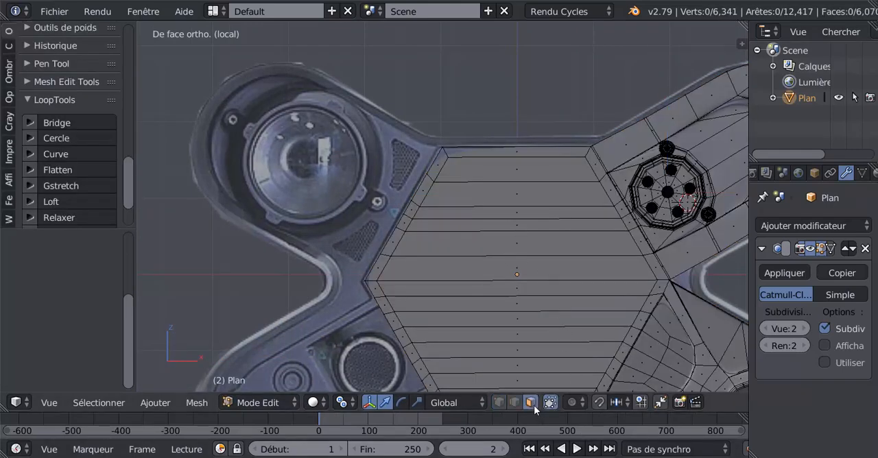
scroll(326, 200, down, 3)
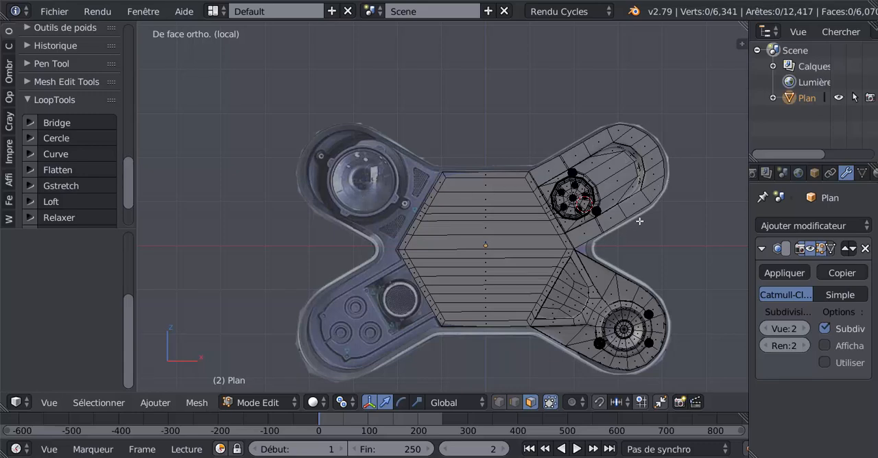
scroll(639, 221, up, 2)
scroll(620, 223, down, 1)
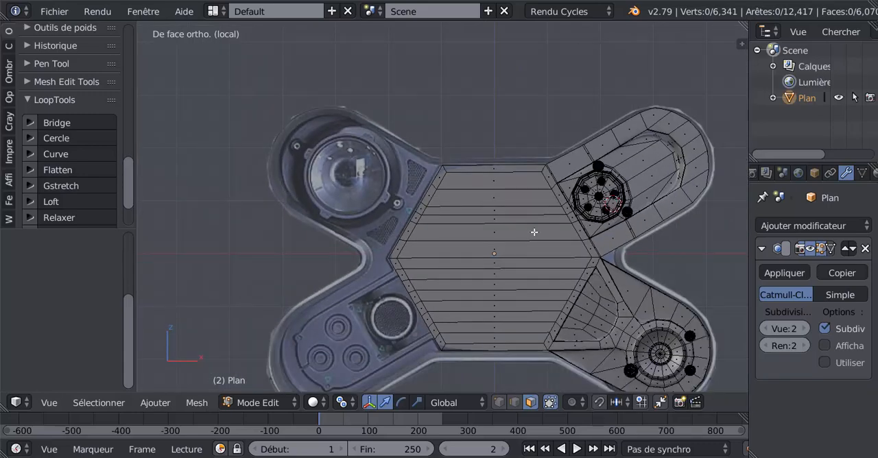
key(c)
drag(493, 192, 493, 329)
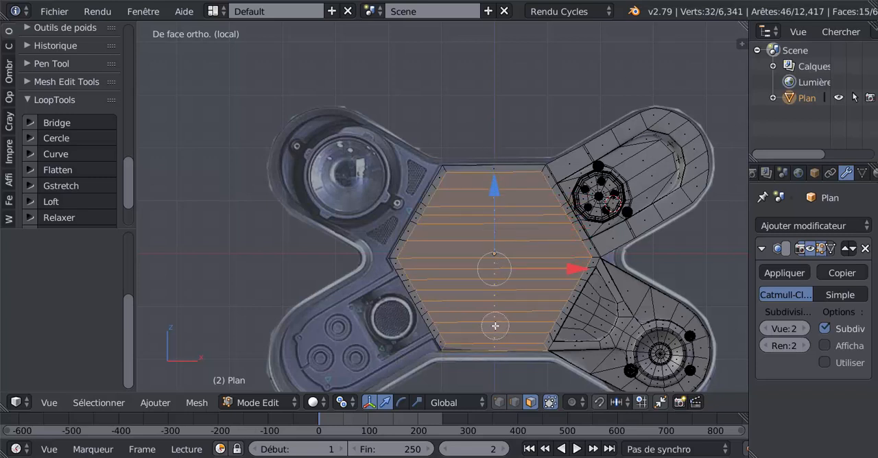
middle_drag(490, 357, 489, 358)
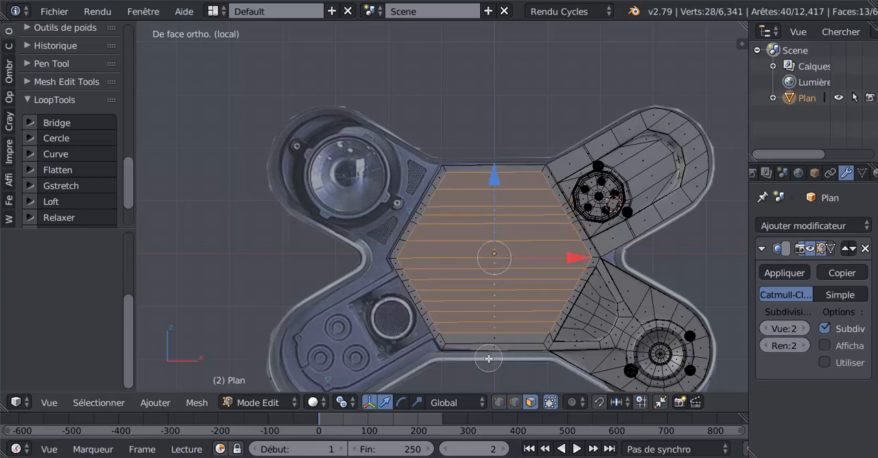
click(494, 324)
right_click(495, 321)
scroll(507, 298, up, 2)
scroll(508, 297, down, 1)
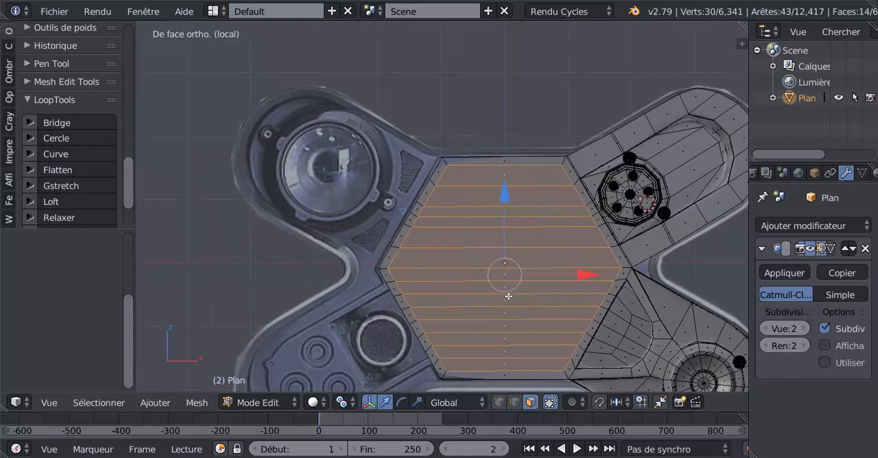
Inset the central hexagon's selected strip faces as one region with a thickness of 0.0751 and the individual option off.
key(i)
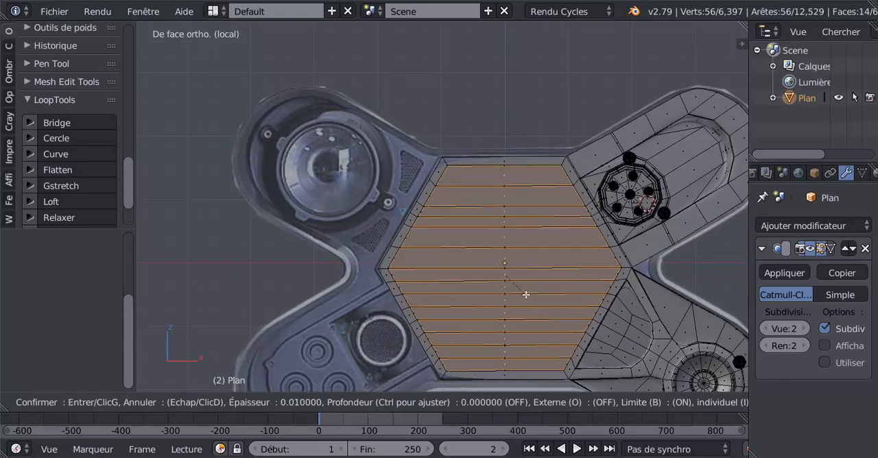
right_click(523, 292)
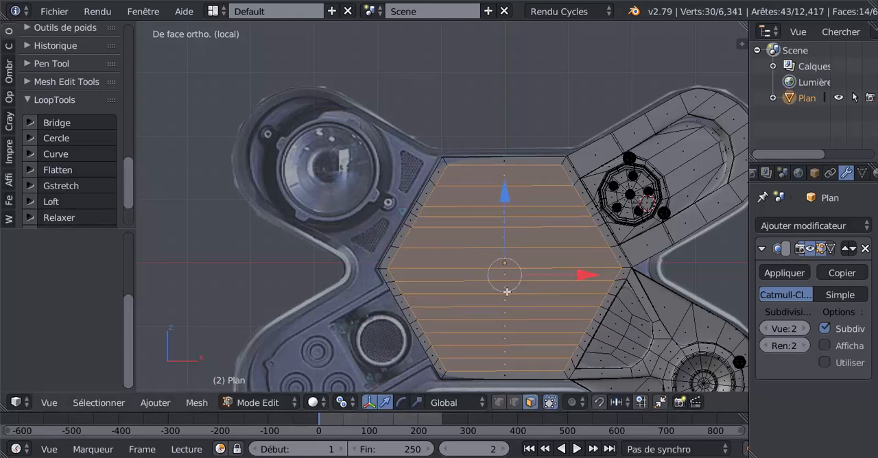
key(i)
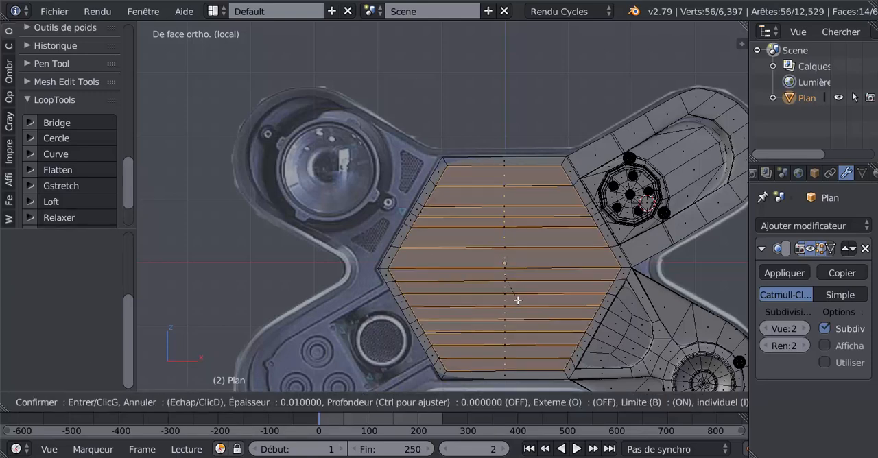
click(515, 294)
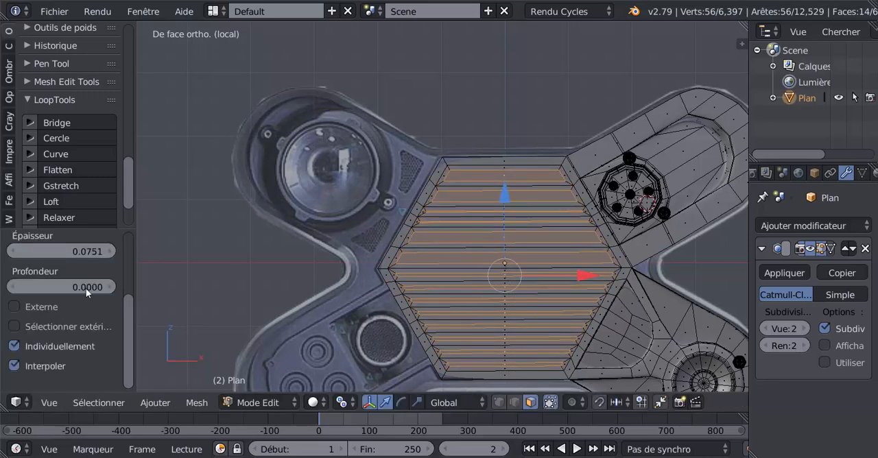
click(16, 346)
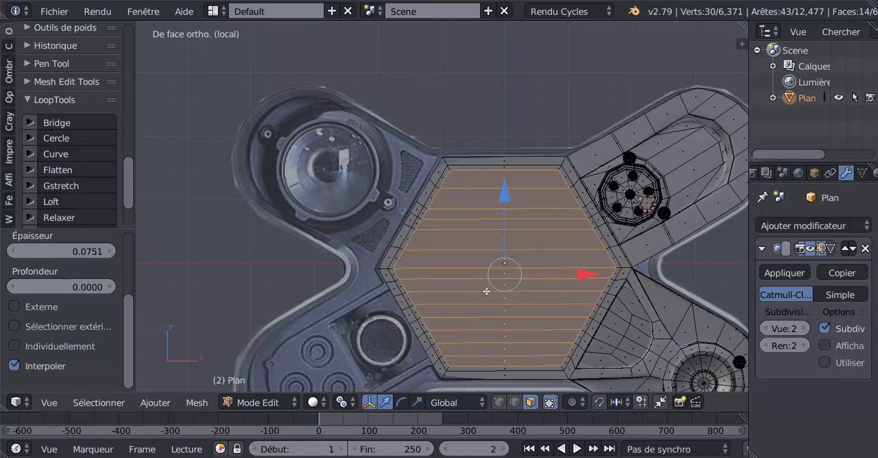
Delete the hexagon's inset inner faces to open its centre, then return to Object mode.
key(x)
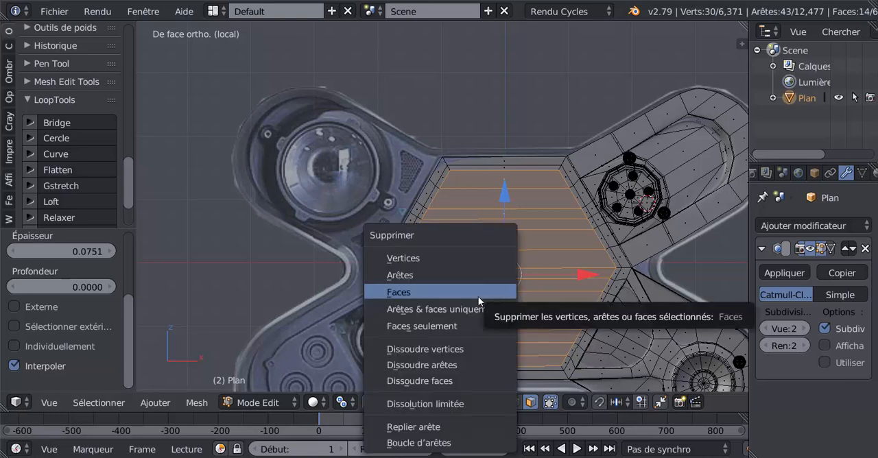
click(474, 294)
key(Tab)
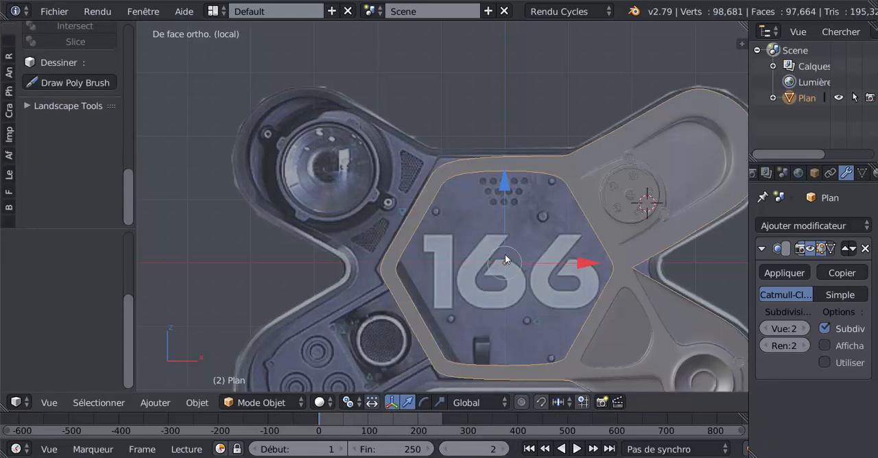
Examine the hexagon's remaining border and the sharp notch between the two arms in Object and Edit modes.
middle_drag(505, 257, 582, 268)
key(KP_1)
key(Tab)
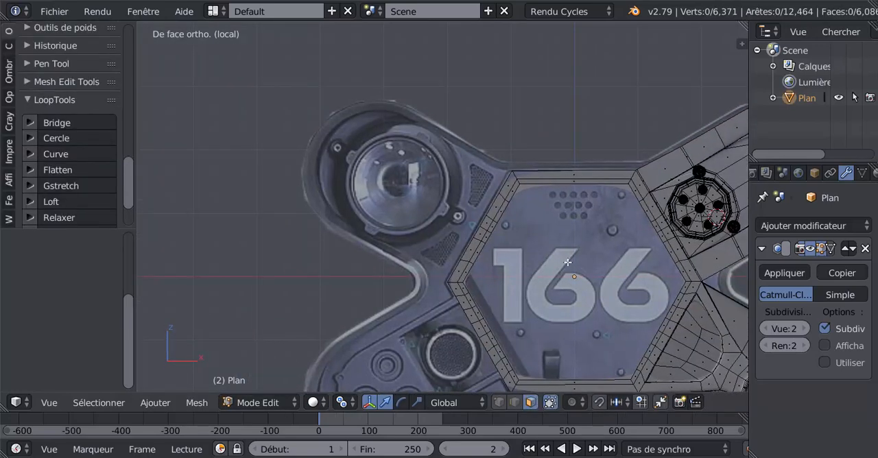
scroll(477, 210, up, 2)
scroll(510, 187, up, 1)
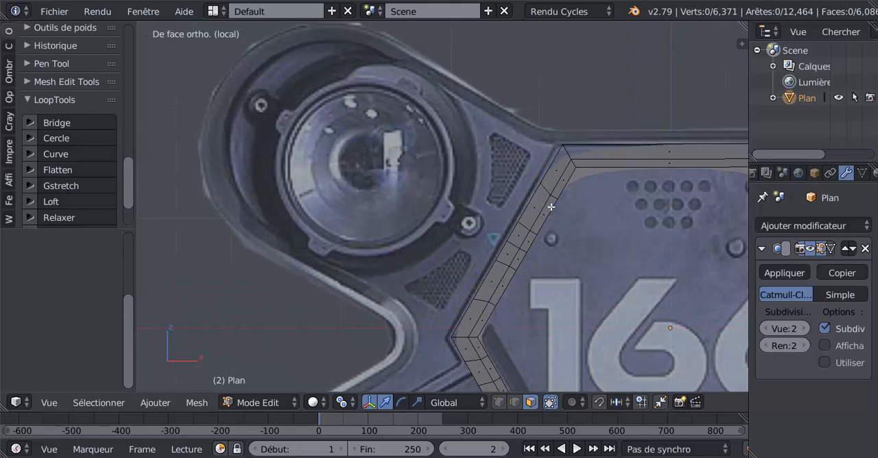
click(498, 402)
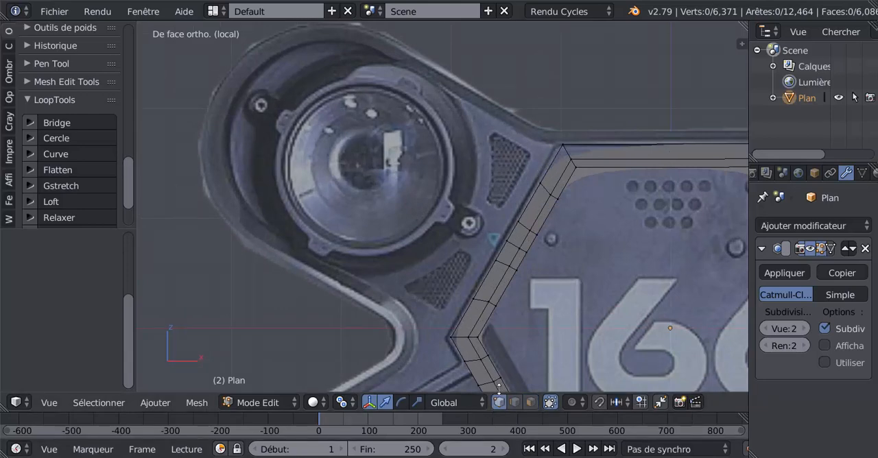
scroll(529, 293, down, 4)
shift+middle_drag(577, 304, 408, 263)
scroll(482, 286, up, 3)
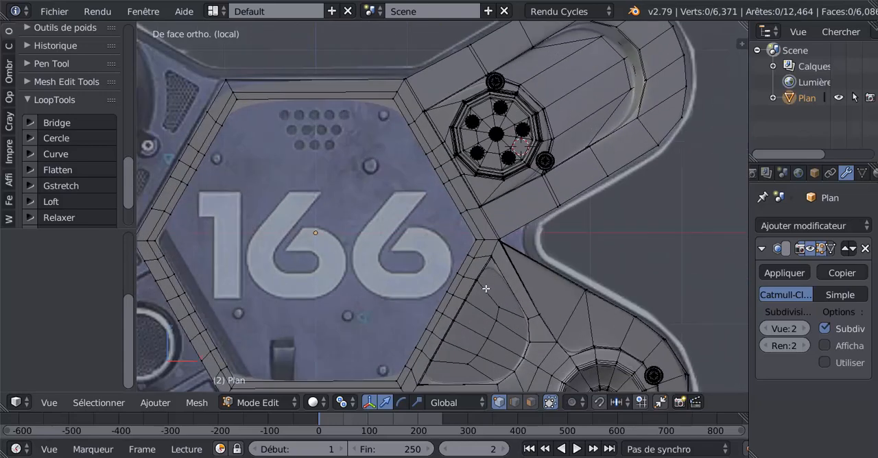
key(Tab)
scroll(522, 269, up, 2)
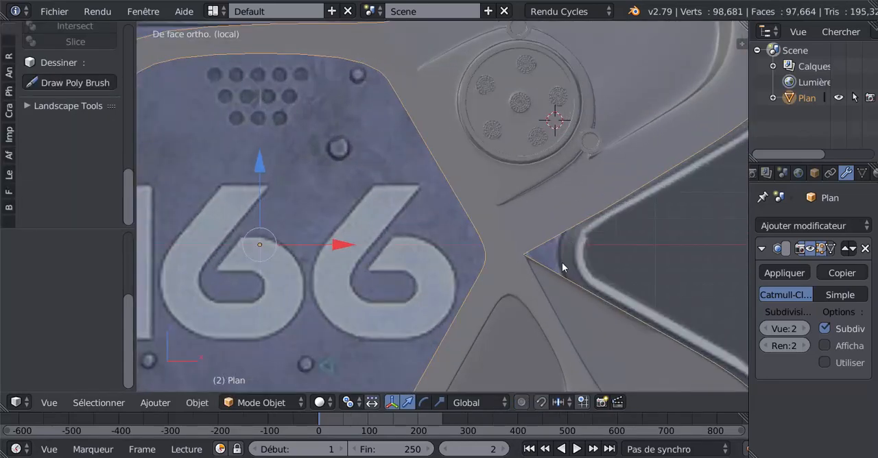
key(Tab)
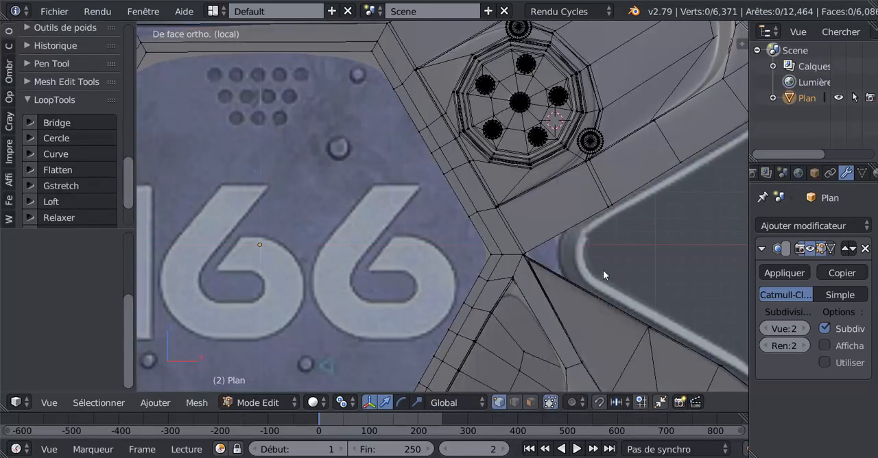
key(Tab)
mouse_move(600, 267)
middle_down()
mouse_move(552, 265)
mouse_move(617, 237)
mouse_move(518, 243)
mouse_move(582, 290)
mouse_move(597, 265)
middle_up()
scroll(557, 271, up, 2)
key(Tab)
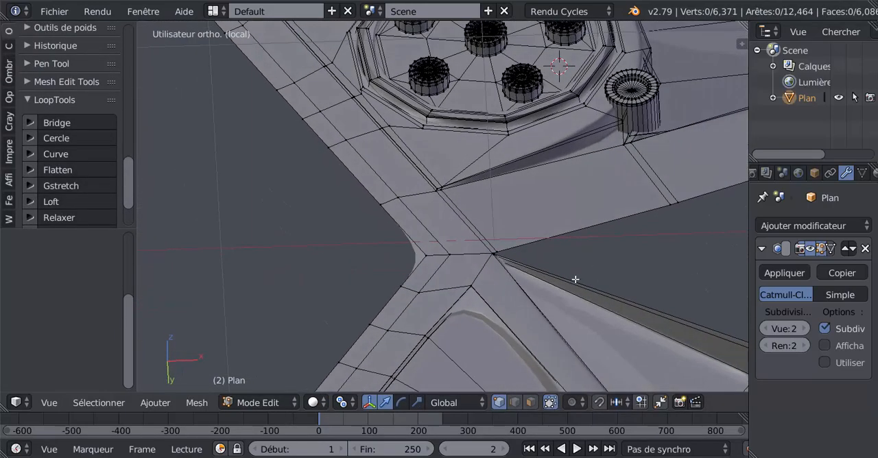
Switch to edge selection and select the two long outer edges on either side of the notch between the arms.
click(514, 403)
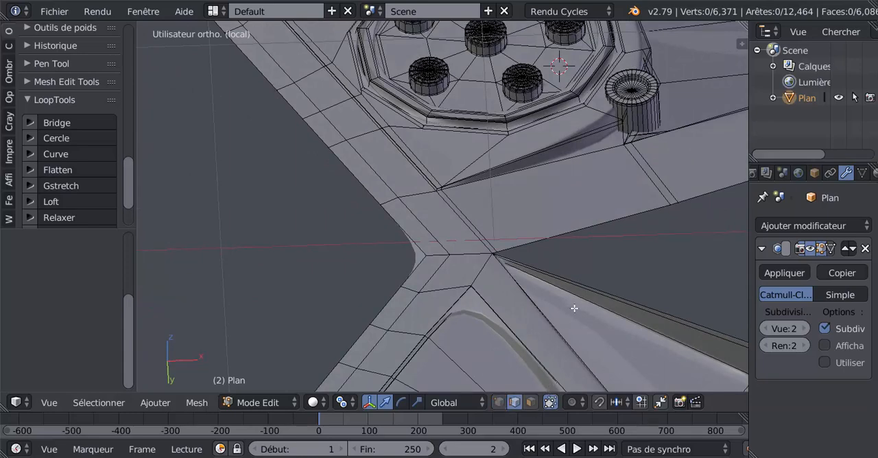
right_click(591, 284)
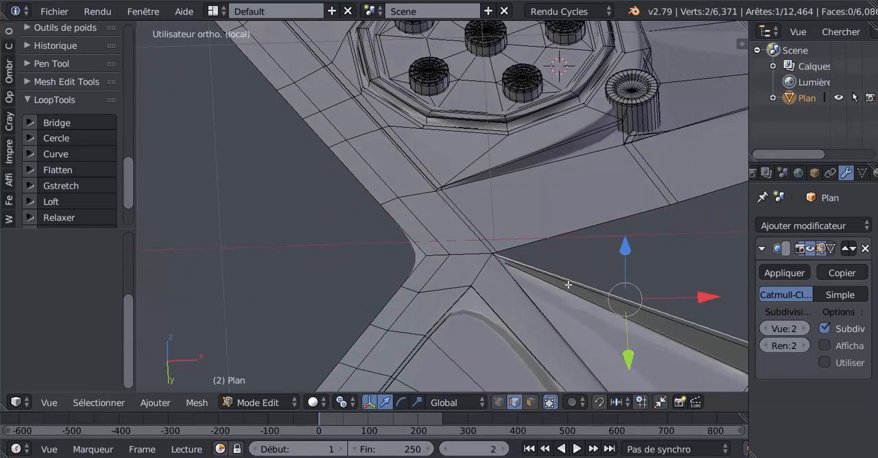
shift+right_click(602, 223)
middle_drag(515, 255, 523, 254)
scroll(523, 254, up, 6)
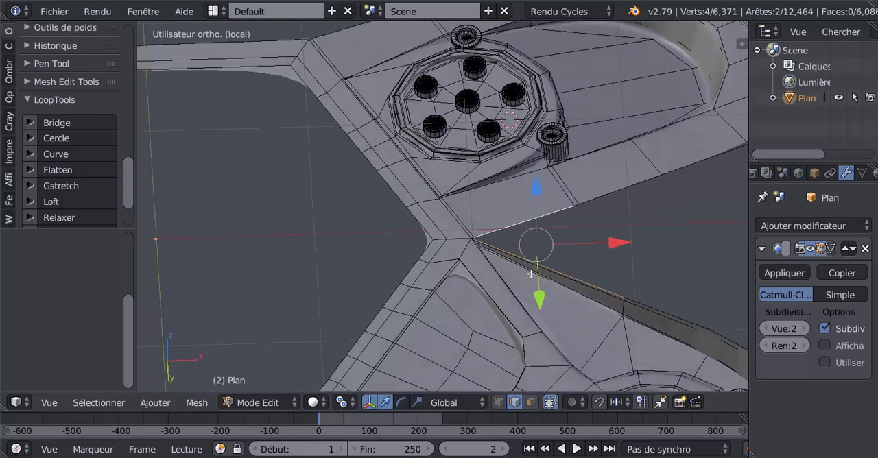
Add the two short edges at the notch's inner corner to the selection and fill the notch with a face.
scroll(491, 284, up, 5)
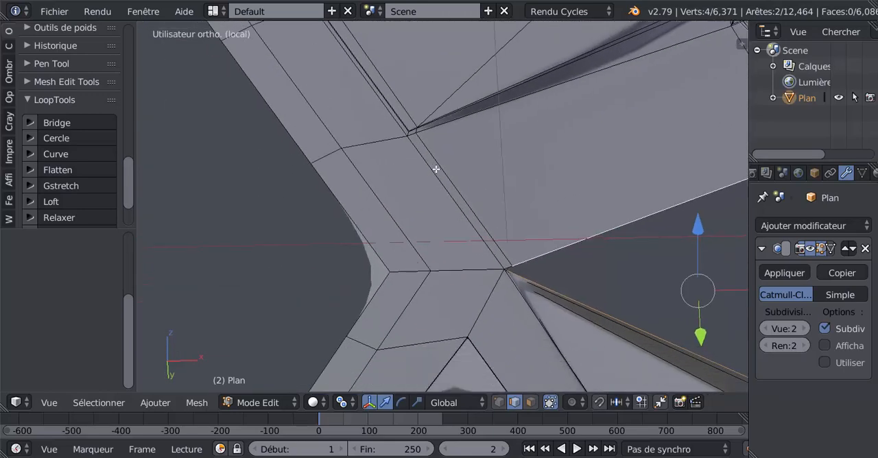
shift+middle_drag(400, 199, 348, 178)
scroll(419, 215, up, 6)
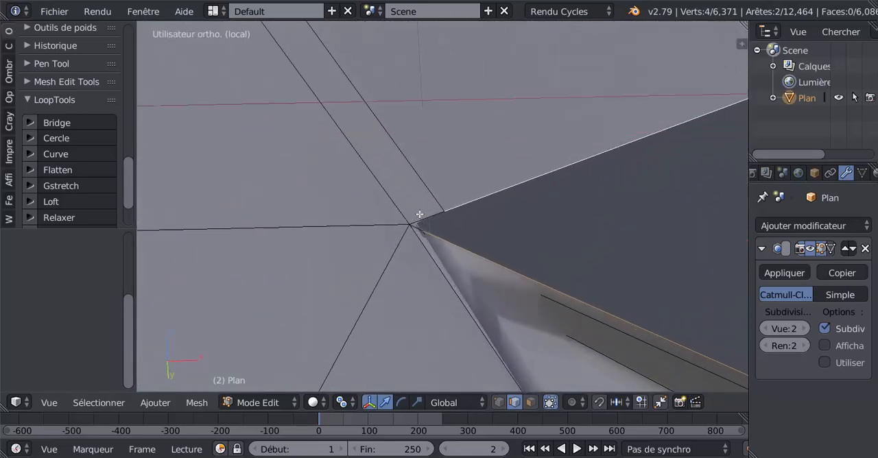
shift+right_click(390, 251)
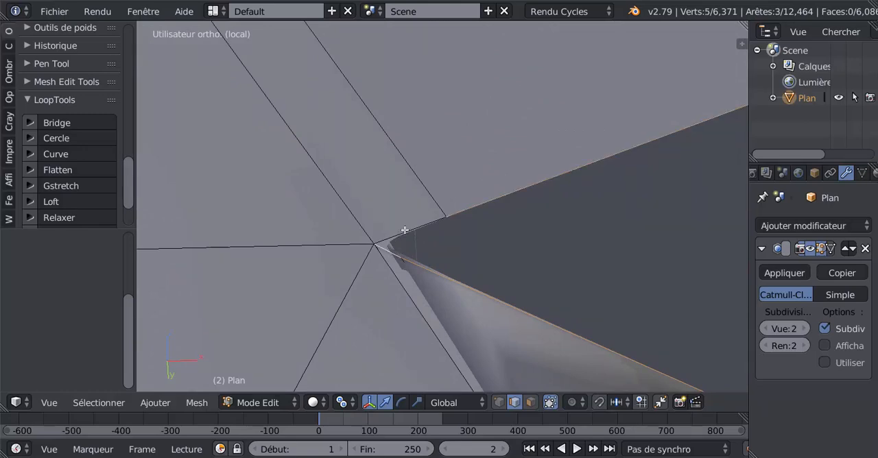
shift+right_click(403, 232)
scroll(350, 287, down, 4)
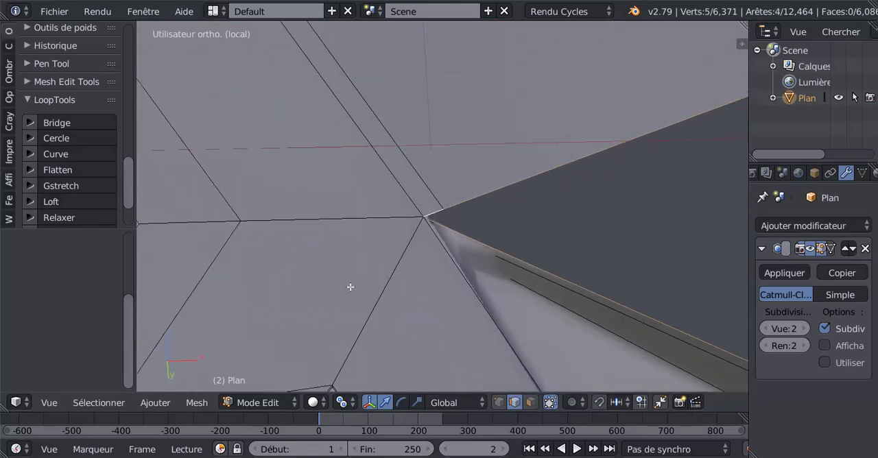
scroll(517, 308, down, 3)
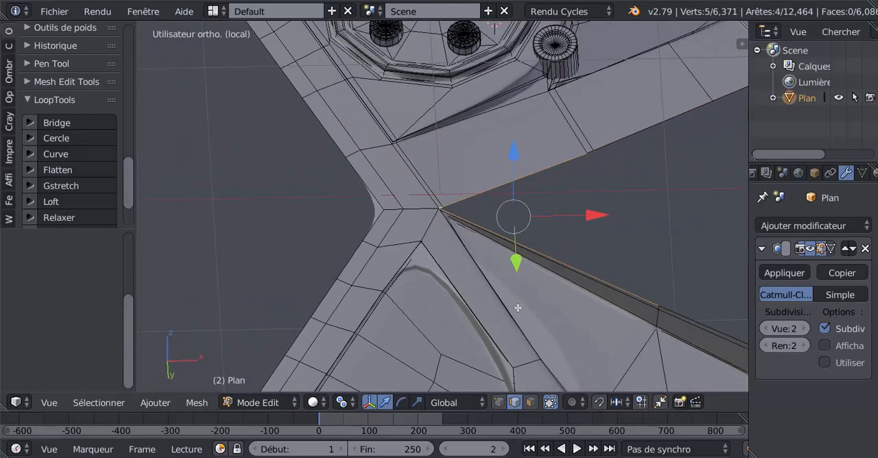
key(f)
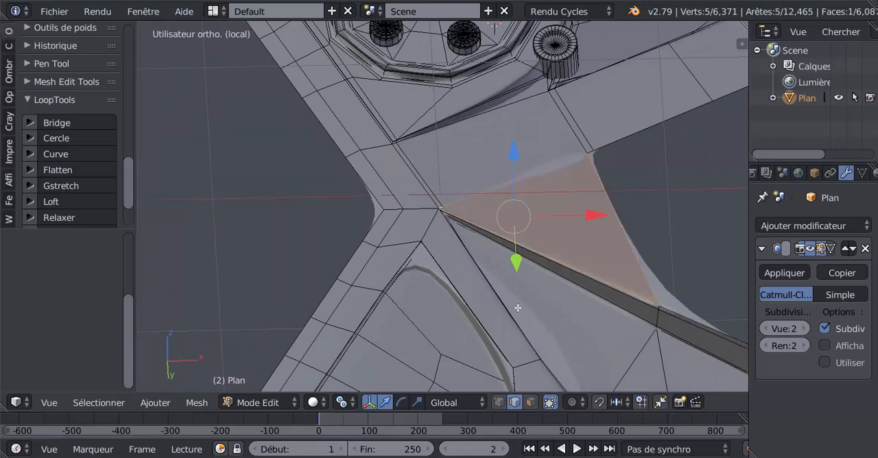
click(518, 309)
key(ctrl+r)
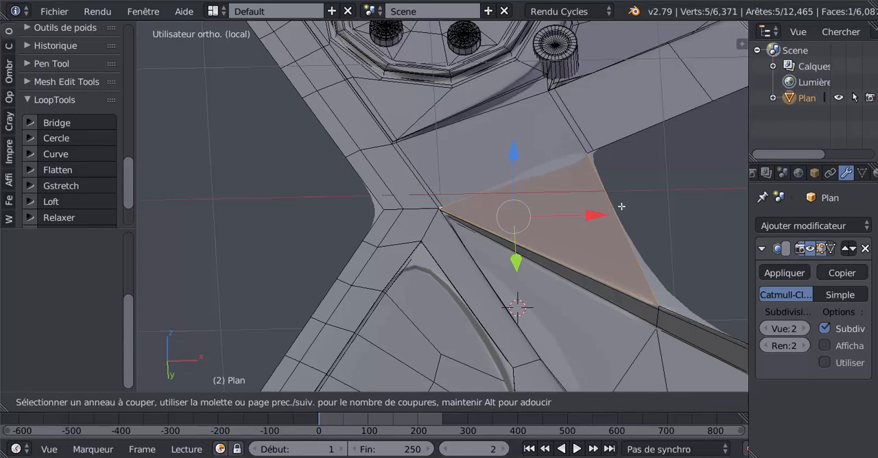
key(Escape)
In the front view, knife-cut the new notch face from the middle of its outer edge to the inner corner.
scroll(632, 212, down, 3)
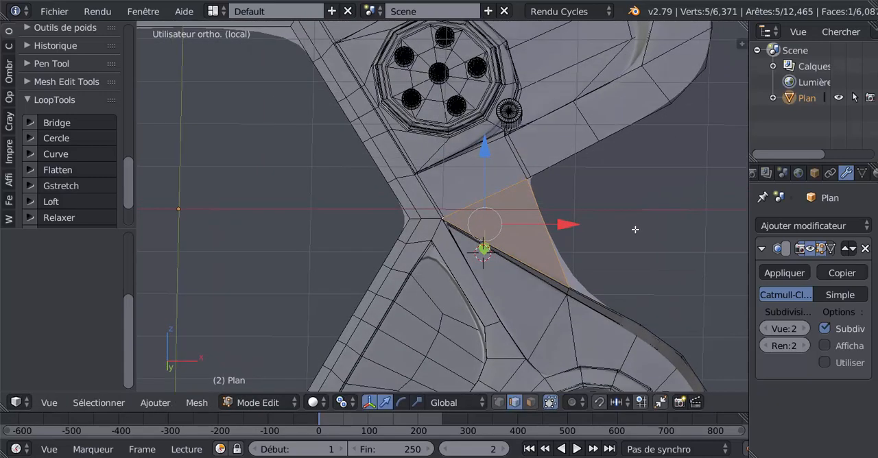
key(KP_1)
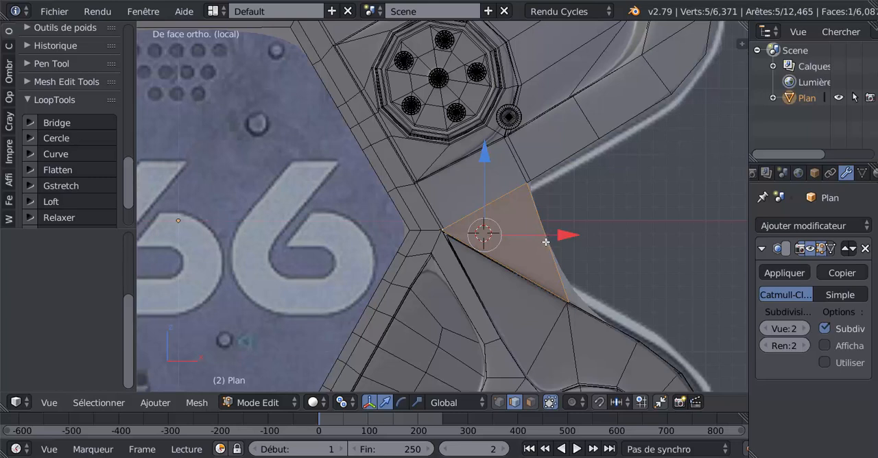
key(k)
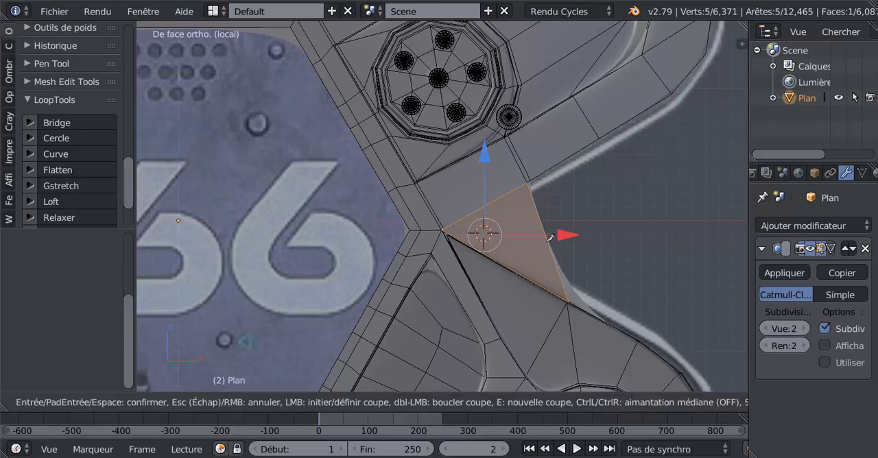
click(547, 240)
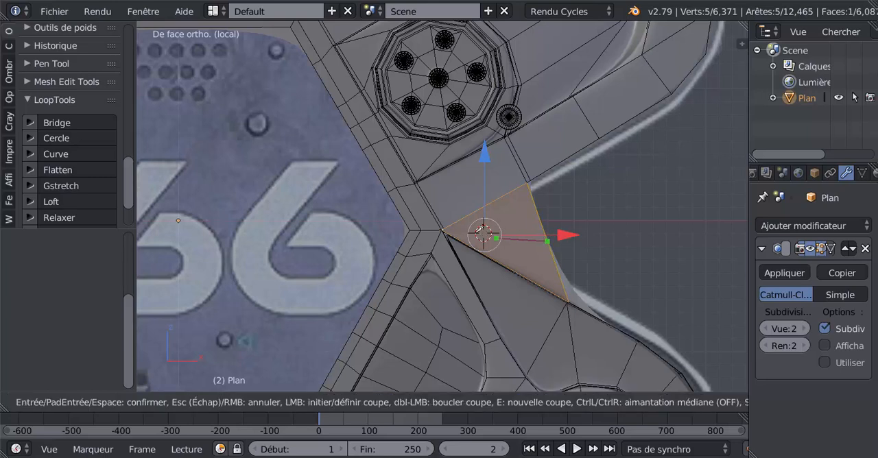
click(443, 230)
key(Return)
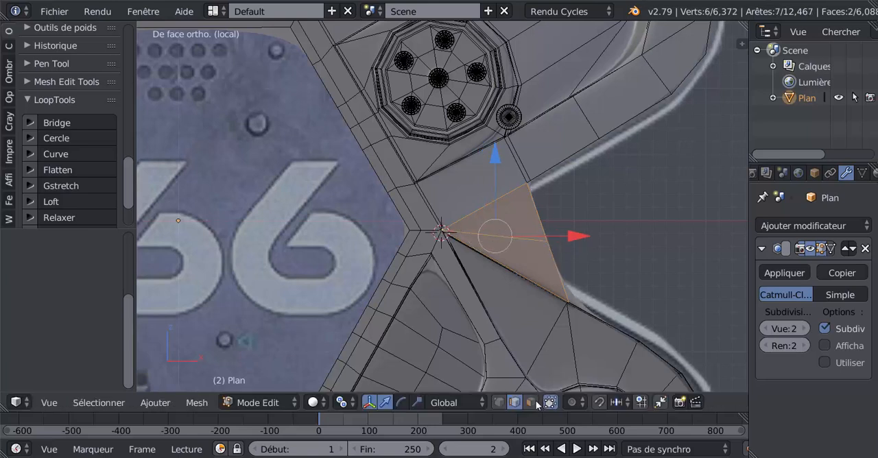
Move the new outer-edge vertex inward along X to curve the notch like the reference, and check it in Object mode.
click(500, 403)
right_click(547, 240)
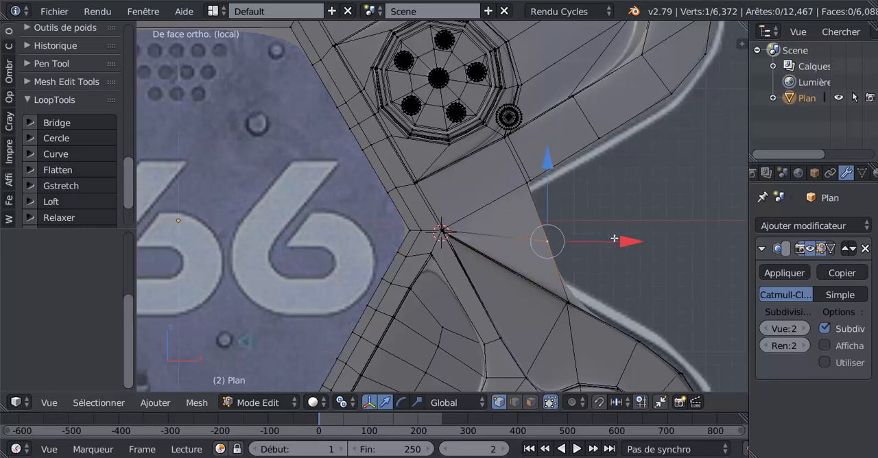
drag(613, 238, 559, 247)
key(Tab)
scroll(560, 272, down, 3)
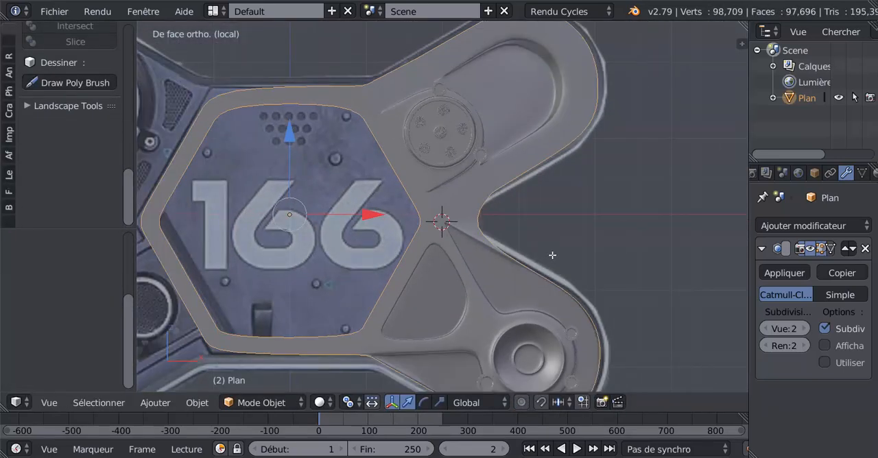
Select the loop of vertices around the panel's outer border in Edit mode.
key(Tab)
scroll(551, 251, up, 2)
alt+click(545, 171)
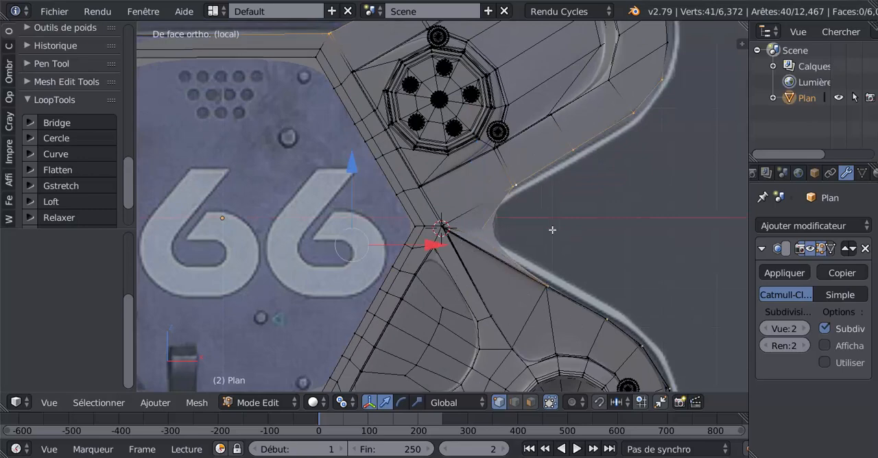
Examine the outer border and the filled notch in Object and Edit modes, from the front and at an angle.
scroll(554, 234, down, 3)
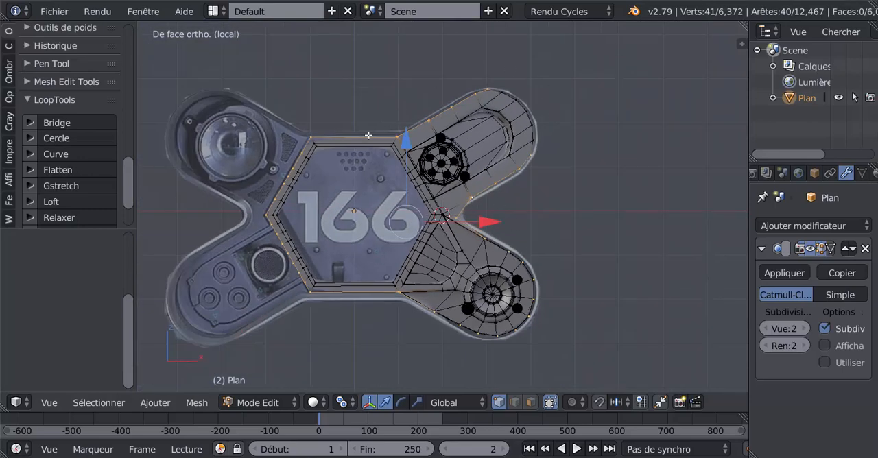
scroll(559, 224, up, 3)
key(Tab)
scroll(563, 222, up, 4)
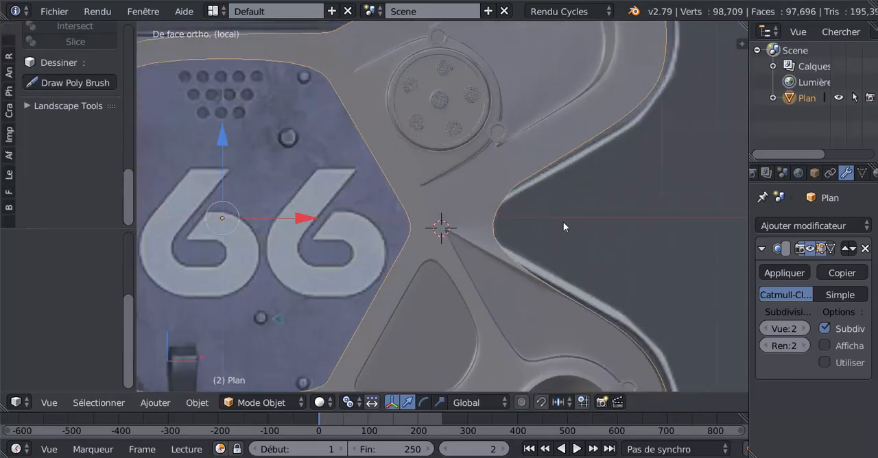
key(Tab)
scroll(563, 226, down, 2)
scroll(563, 226, up, 3)
key(Tab)
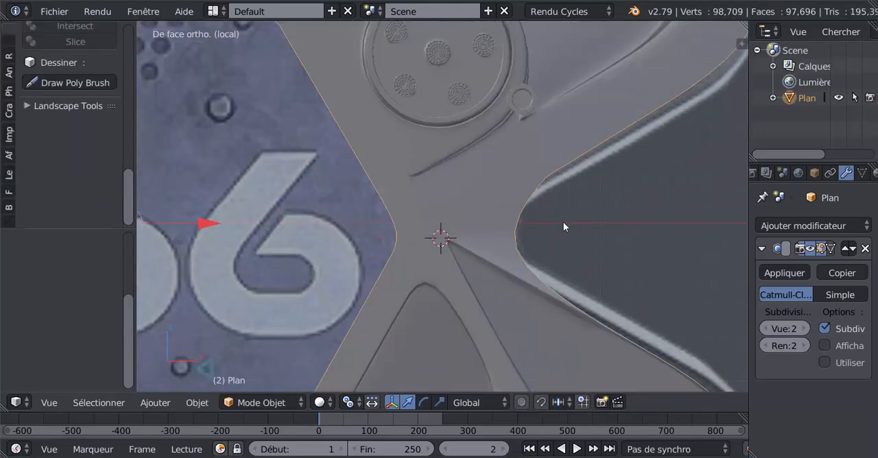
scroll(563, 222, down, 4)
middle_drag(563, 222, 452, 285)
scroll(469, 251, up, 4)
key(Tab)
shift+middle_drag(473, 255, 504, 193)
scroll(479, 225, up, 3)
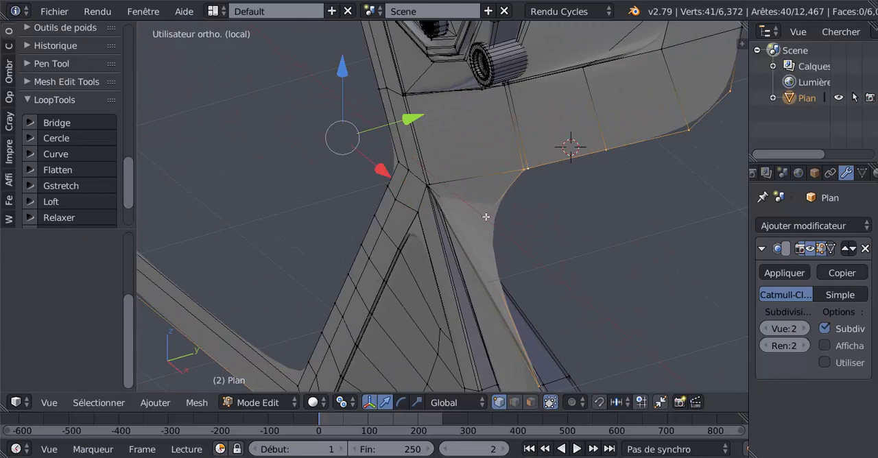
Move the notch's outer-edge vertex about -0.04 along Y and check the curved surface in Object mode.
right_click(486, 217)
key(g)
key(y)
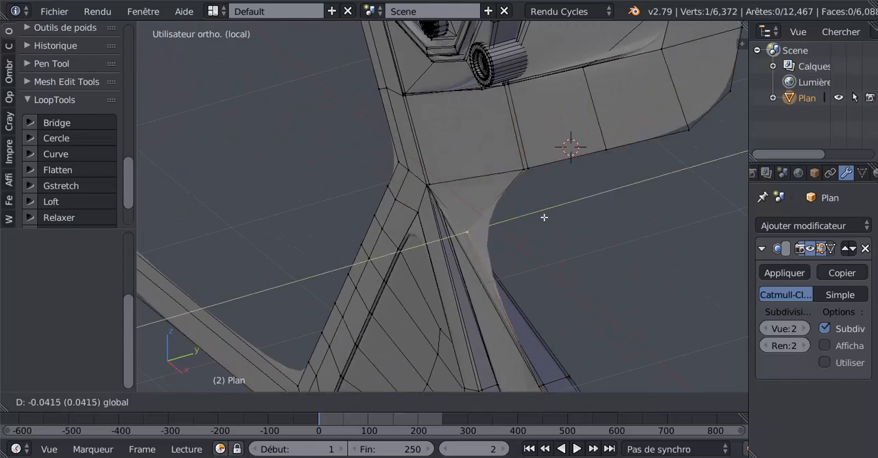
click(545, 216)
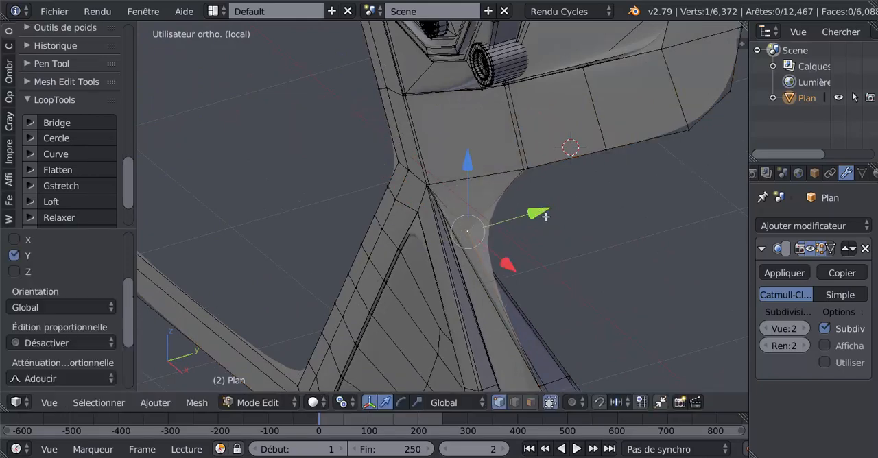
key(Tab)
middle_drag(537, 221, 594, 275)
scroll(593, 239, down, 5)
key(Tab)
In the front view, select the seven outer vertices along the hexagon frame's upper-left side, one after another.
shift+middle_drag(343, 314, 527, 322)
key(KP_1)
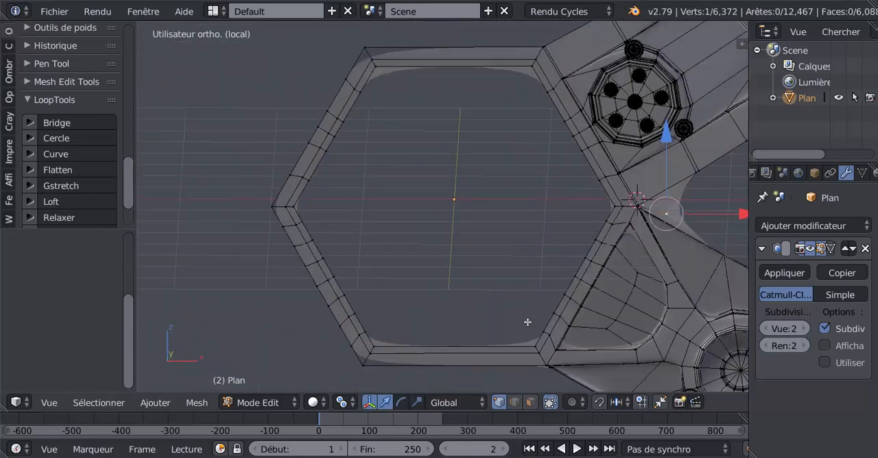
shift+middle_drag(364, 271, 483, 327)
right_click(376, 249)
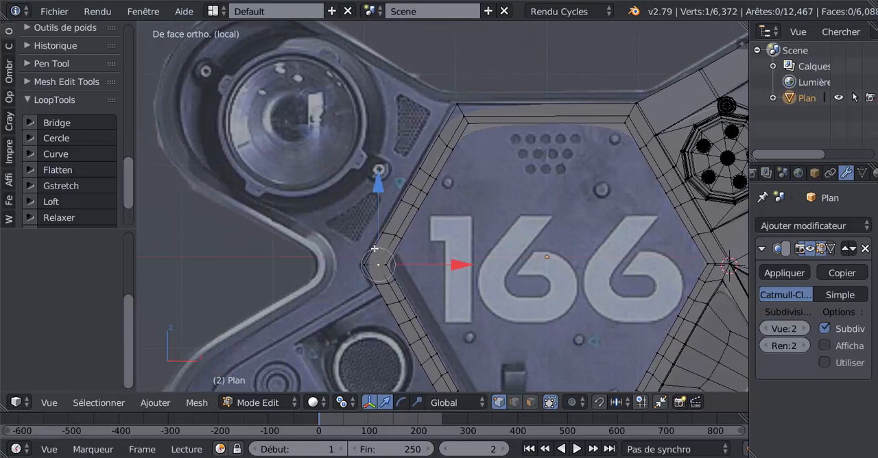
right_click(366, 264)
shift+right_click(378, 235)
shift+right_click(400, 200)
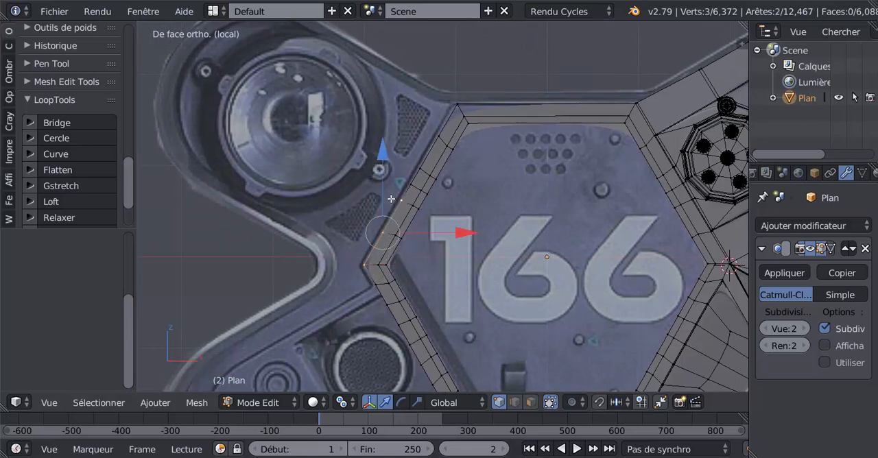
shift+right_click(410, 183)
shift+right_click(418, 168)
shift+right_click(437, 135)
shift+right_click(452, 107)
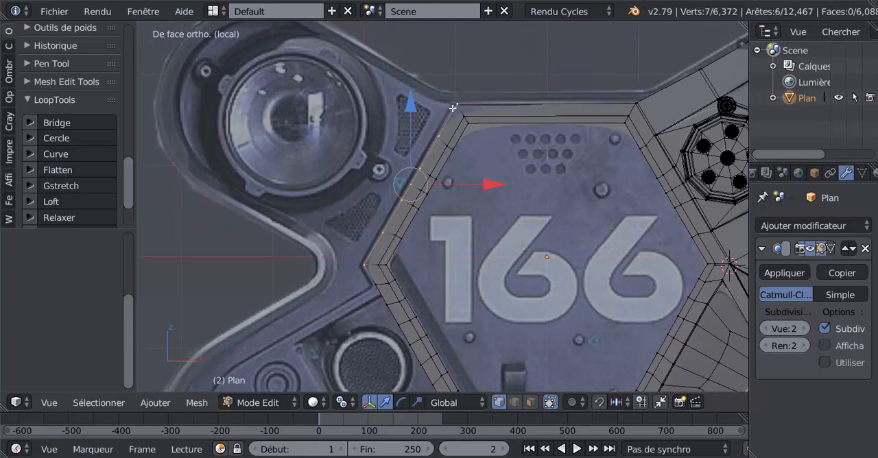
shift+middle_drag(489, 177, 500, 222)
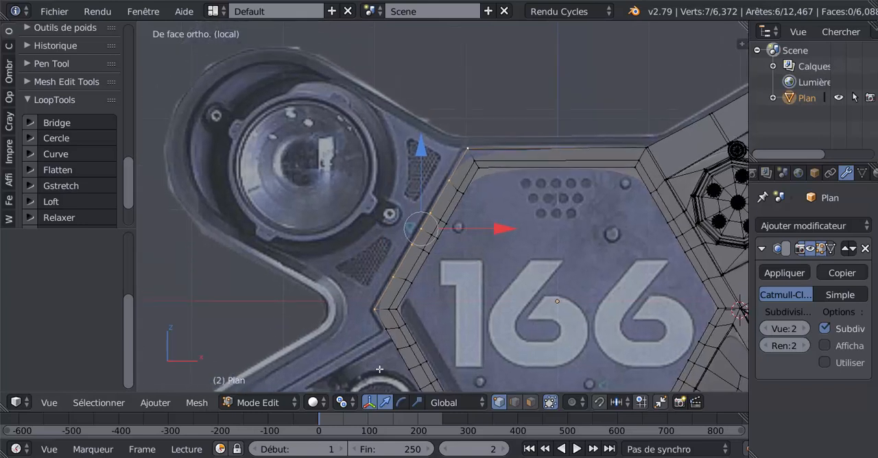
Select the vertex path between the ends of the hexagon's upper-left side and extrude it about 2.43 units outward over the reference arm.
right_click(369, 308)
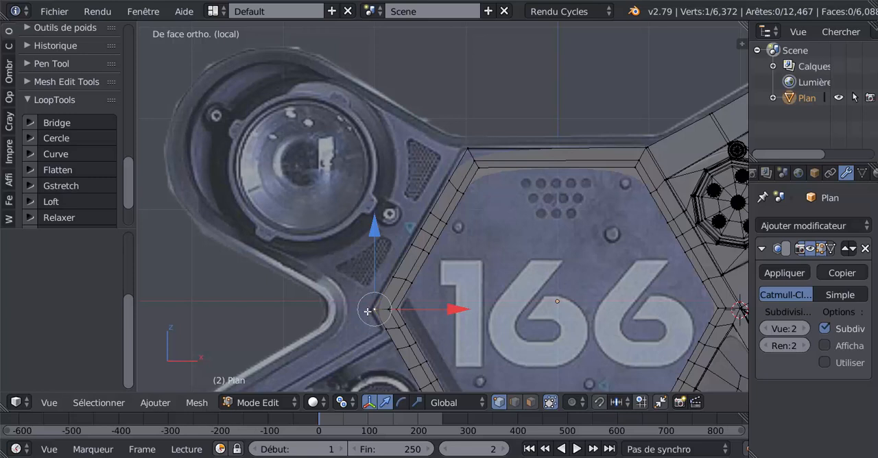
ctrl+right_click(470, 146)
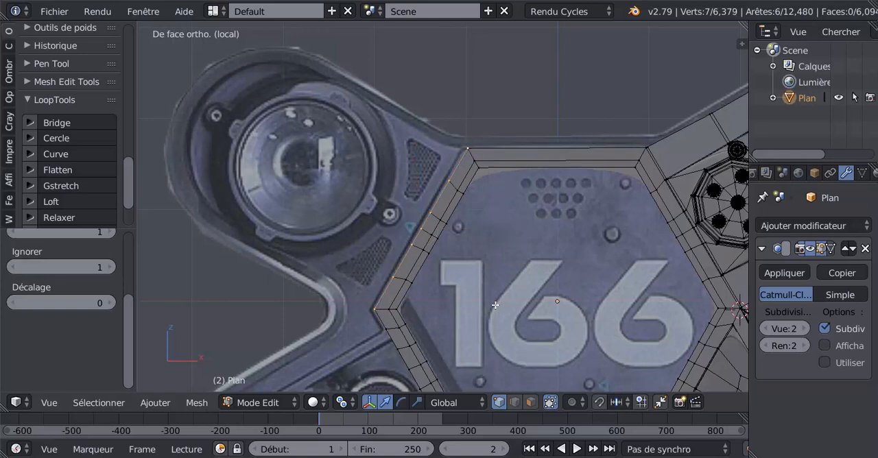
key(e)
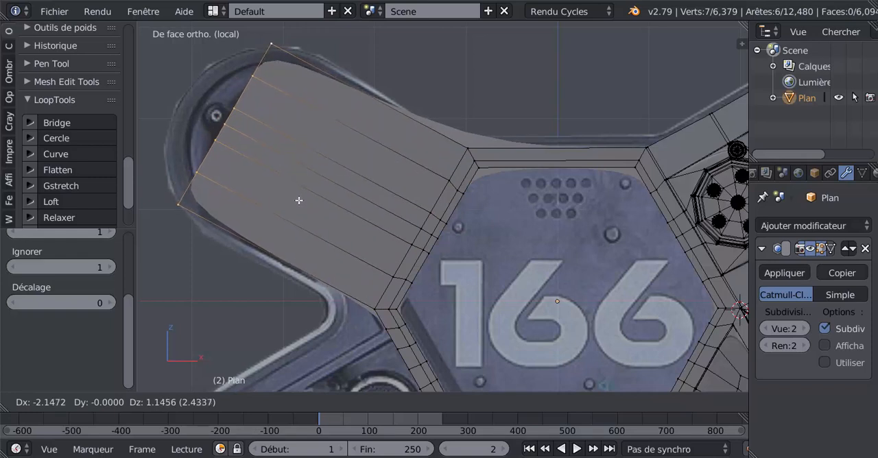
click(299, 201)
Move the three middle vertices of the new arm's outer end about 0.46 units outward to begin rounding it.
right_click(237, 111)
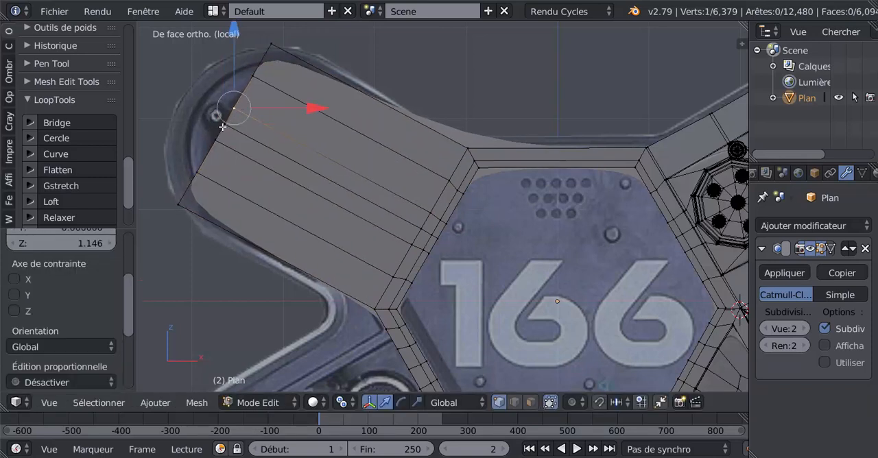
shift+right_click(222, 127)
shift+right_click(217, 141)
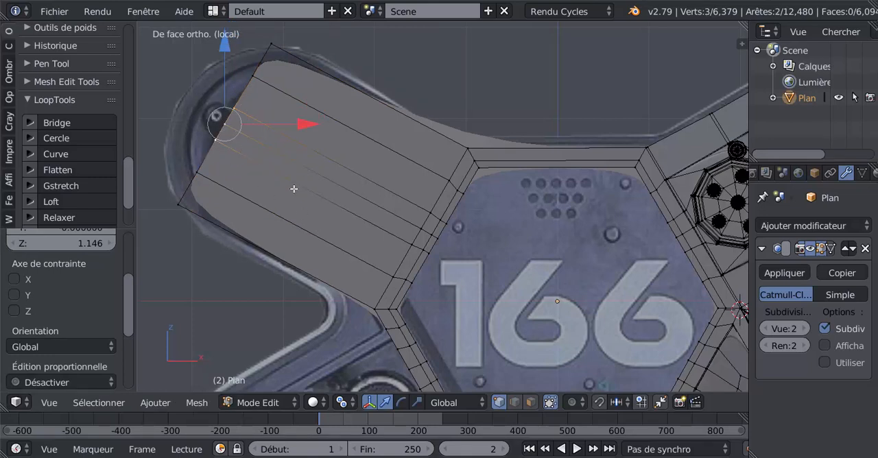
key(g)
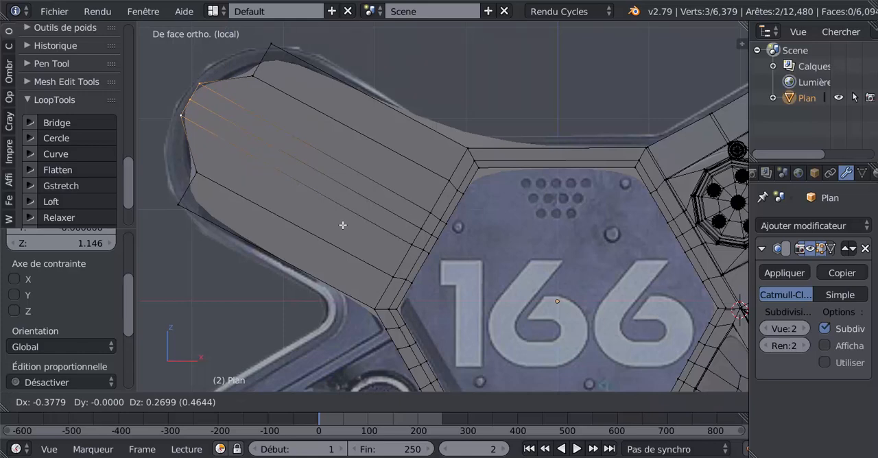
click(343, 225)
Move the two vertices flanking the arm end's middle group about 0.30 units outward to match the reference, and check the rounding in Object mode.
scroll(343, 225, down, 4)
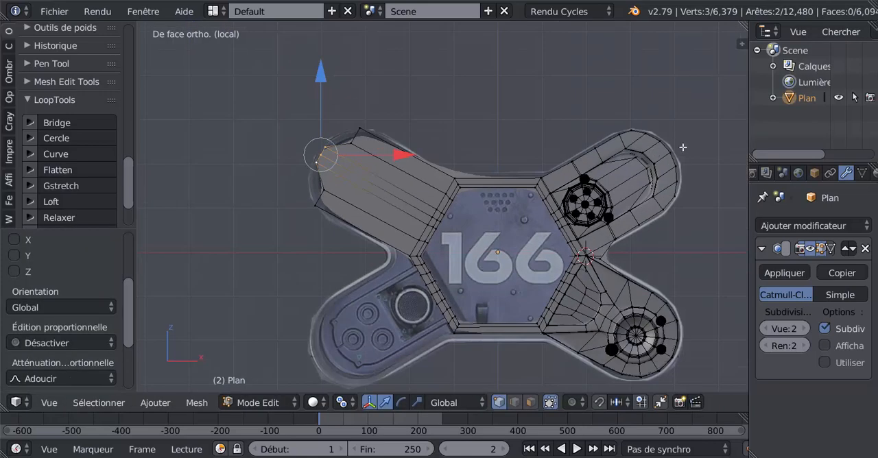
scroll(323, 203, up, 1)
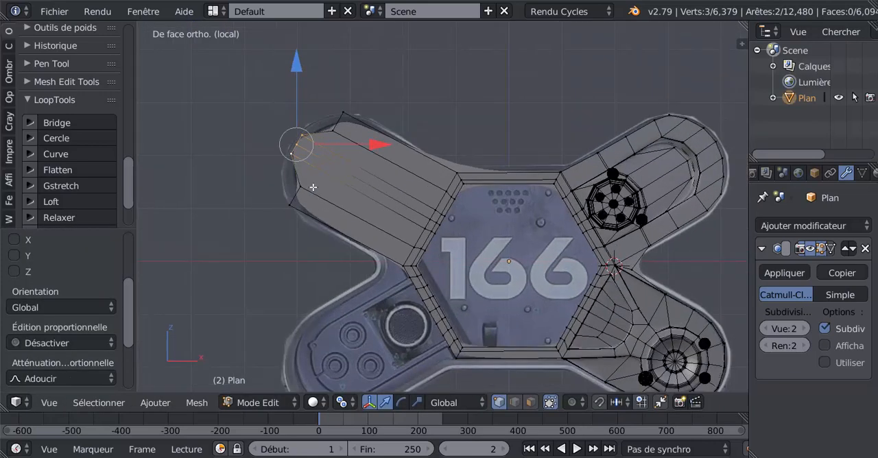
shift+middle_drag(568, 205, 615, 218)
scroll(402, 207, up, 3)
right_click(332, 99)
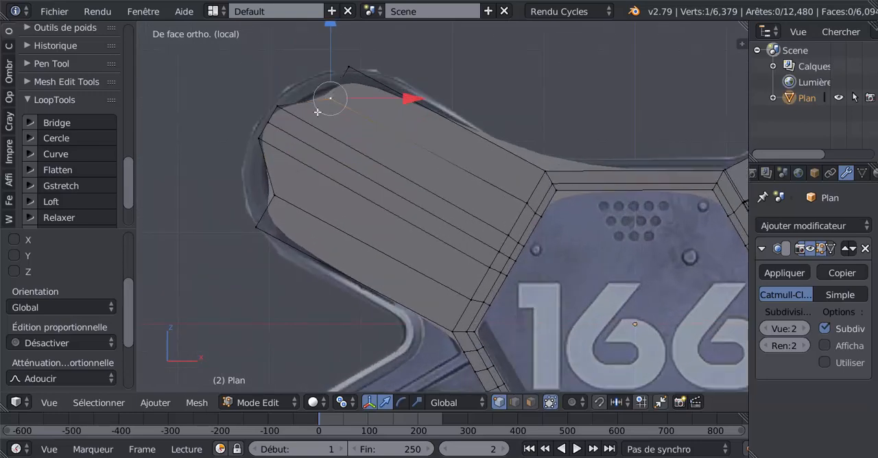
shift+right_click(266, 196)
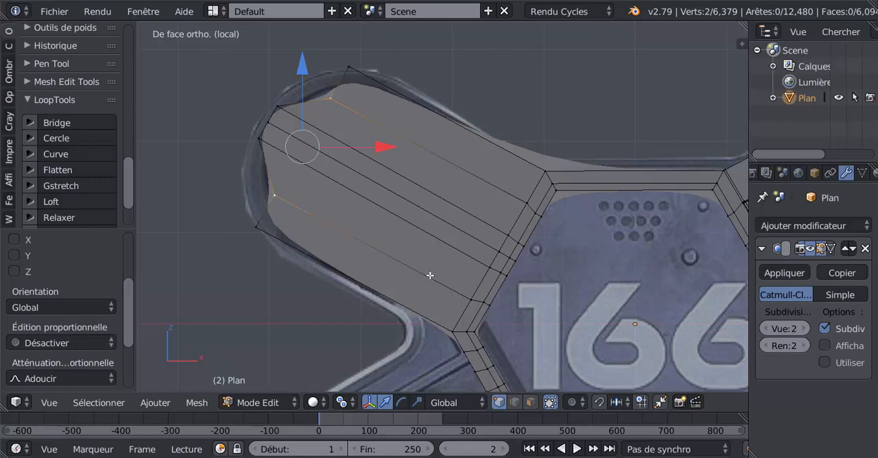
key(g)
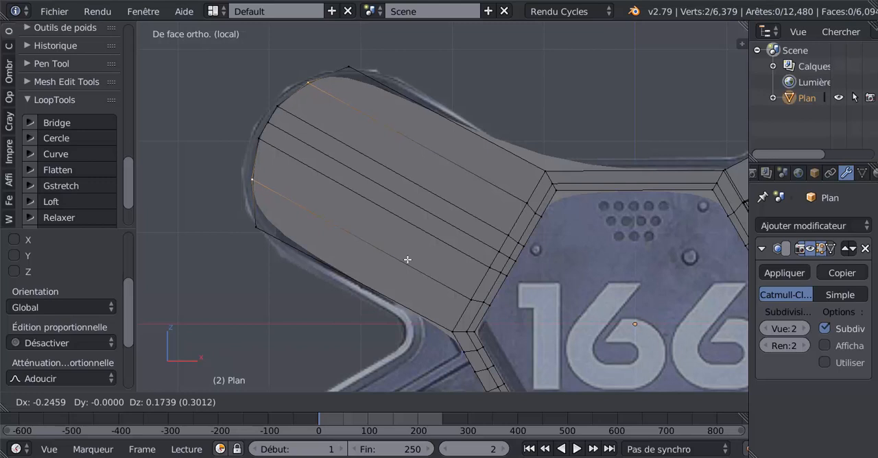
click(407, 259)
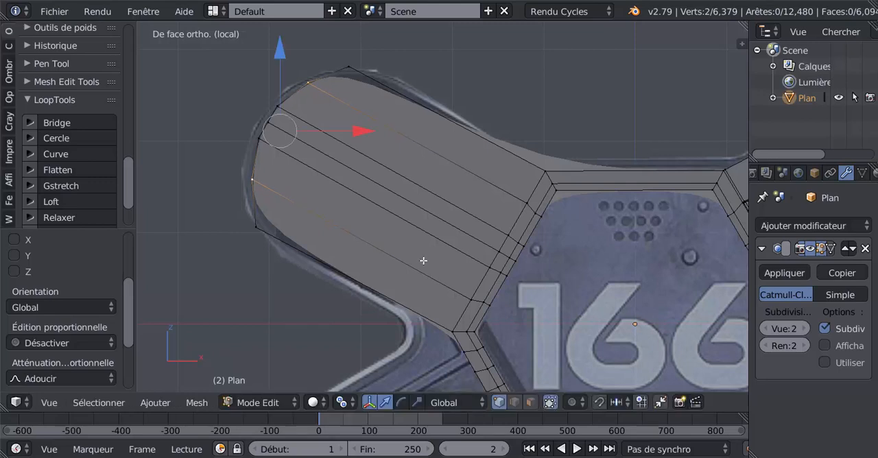
key(Tab)
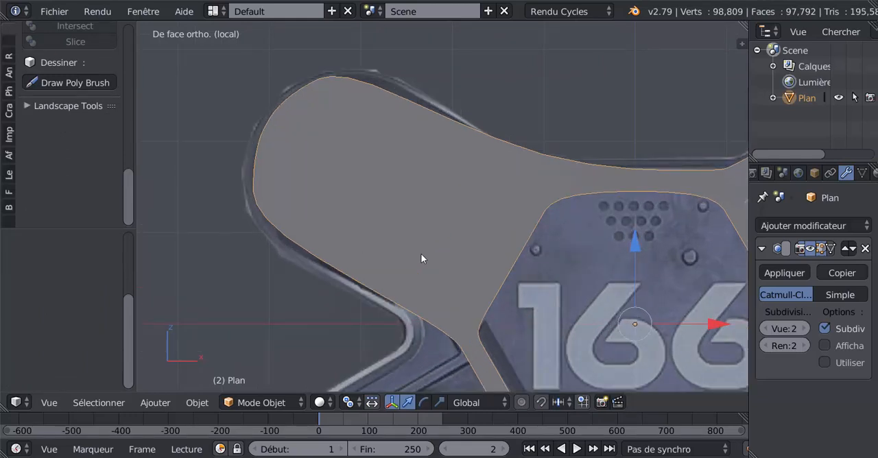
key(Tab)
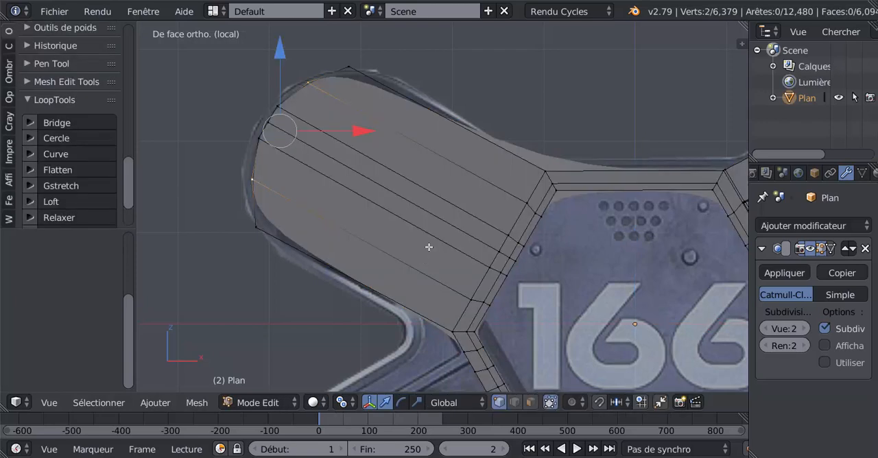
Add a loop cut across the hexagon's top border and slide it close to the upper-left corner with a factor of 0.938.
key(ctrl+r)
click(652, 173)
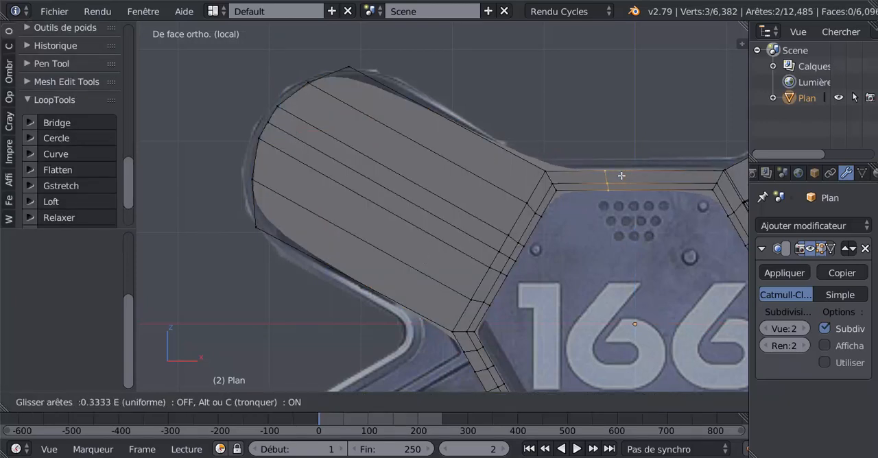
click(571, 207)
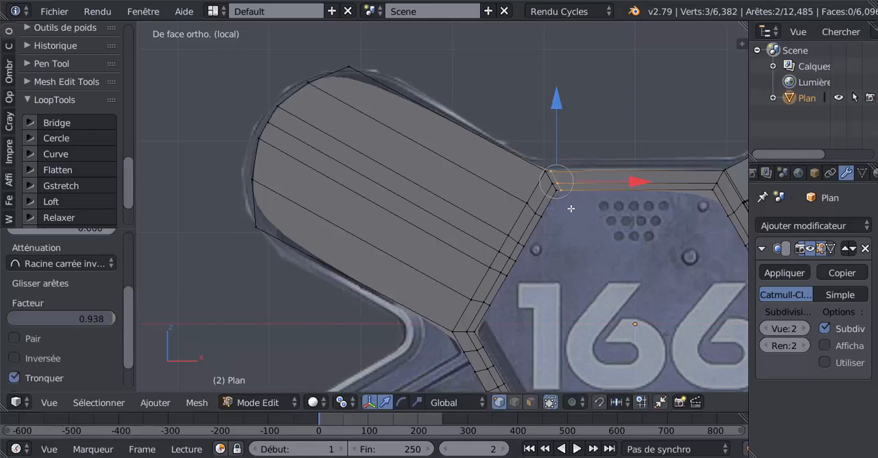
Set the pivot point to Barycentre and scale the two corner vertices of the upper-left arm's end apart by about 1.10.
scroll(570, 207, down, 2)
shift+middle_drag(581, 227, 534, 214)
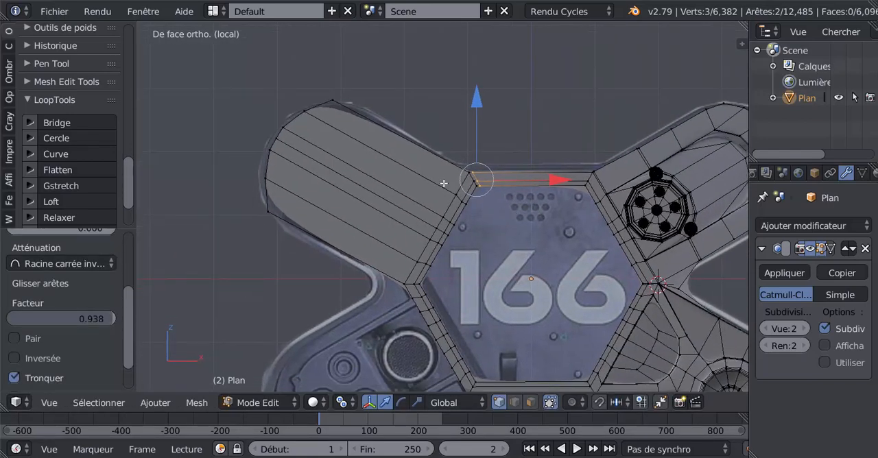
scroll(444, 183, up, 1)
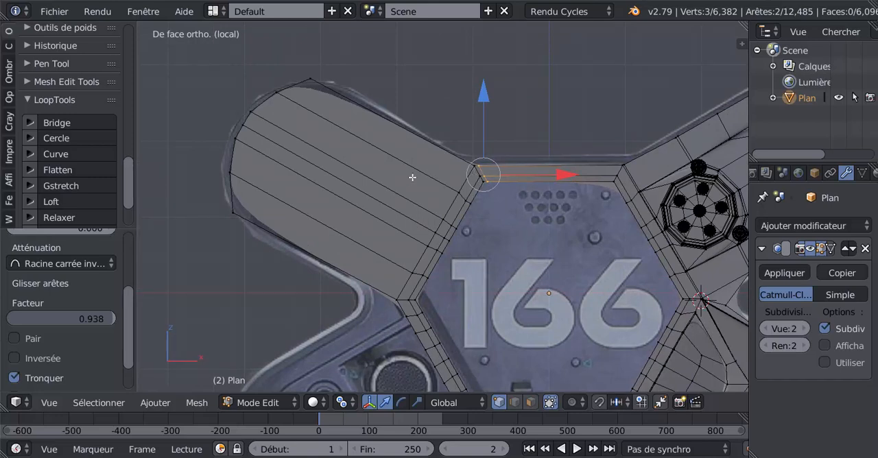
right_click(317, 73)
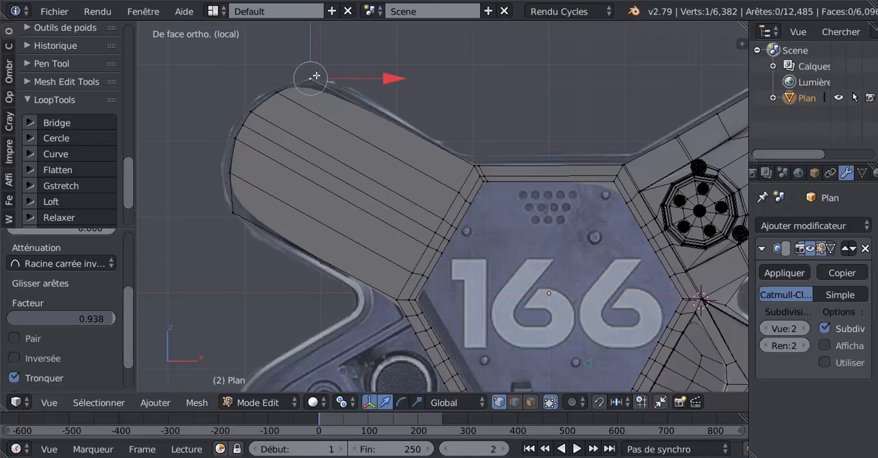
shift+right_click(221, 218)
key(s)
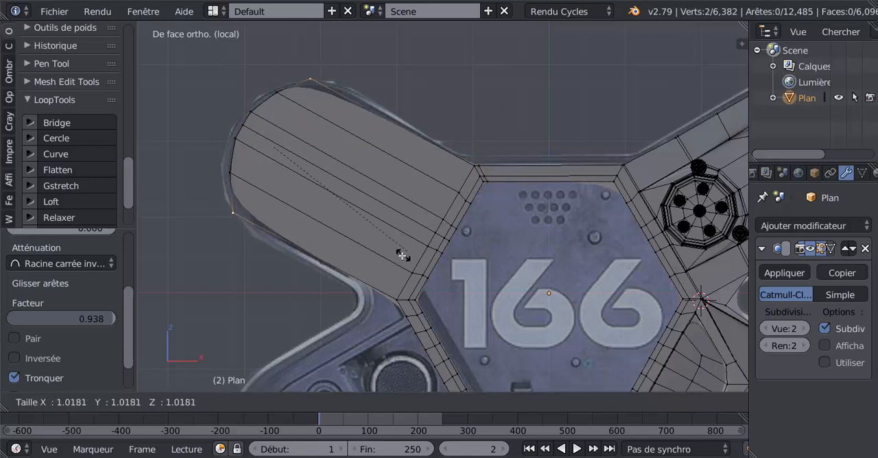
right_click(411, 248)
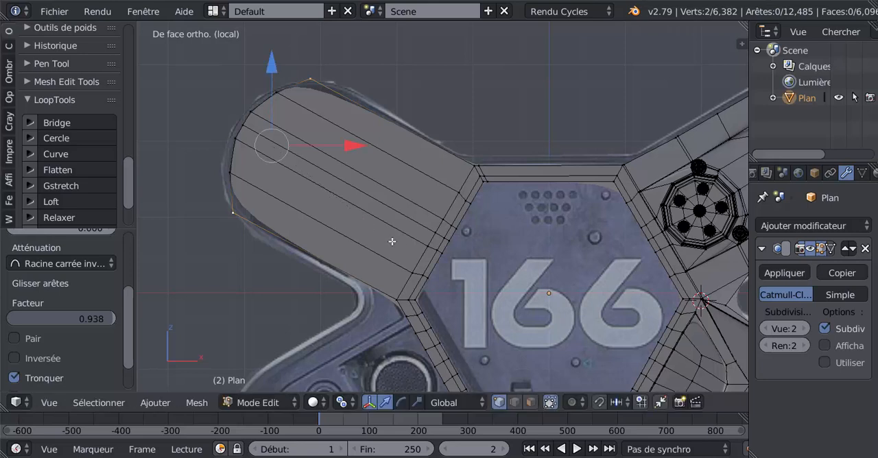
click(343, 405)
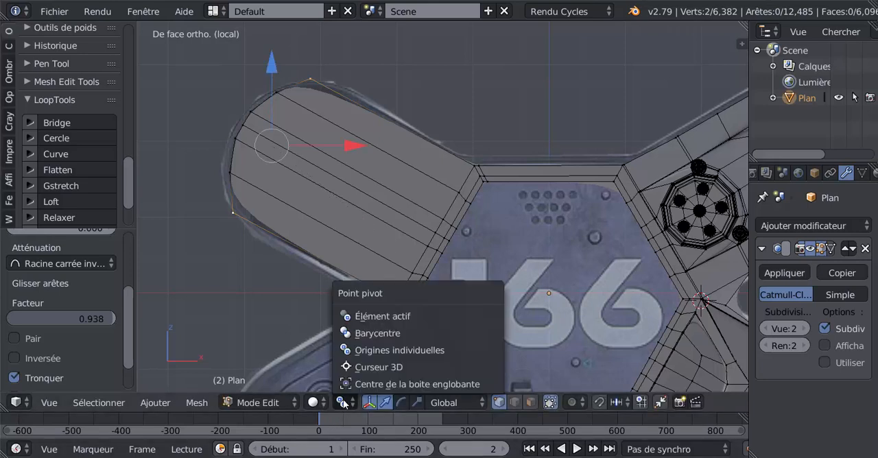
click(362, 334)
key(s)
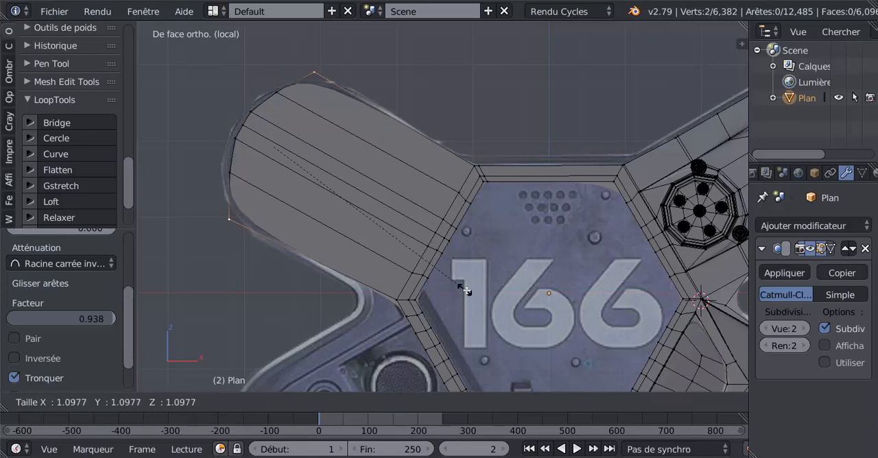
click(467, 291)
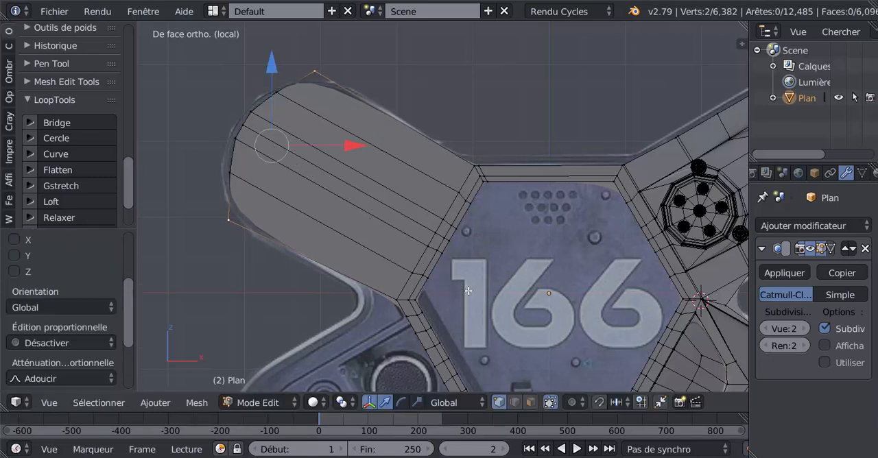
Slide the two corner vertices of the upper-left arm's end about 0.10 along their edges towards the hexagon and check the smoothing in Object mode.
key(Tab)
scroll(439, 276, down, 3)
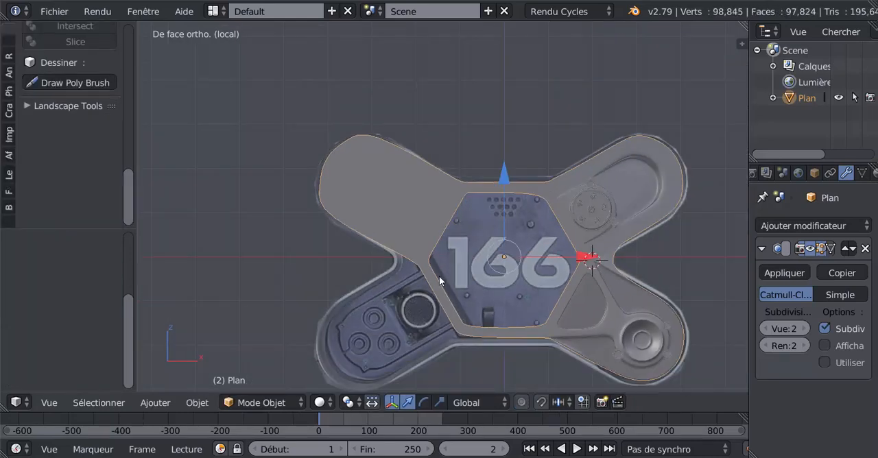
scroll(439, 276, up, 2)
key(Tab)
key(Tab)
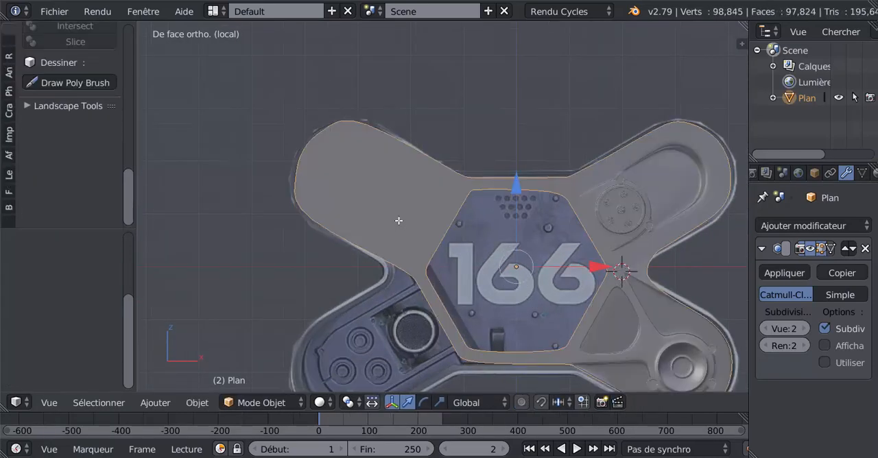
key(Tab)
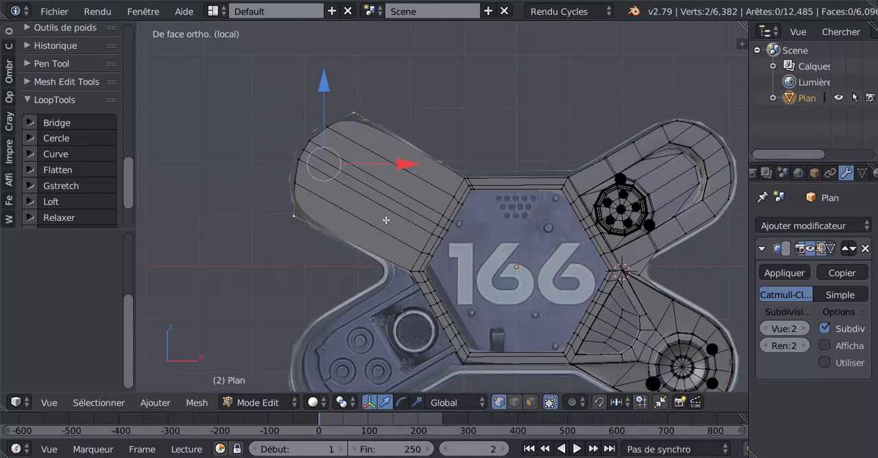
key(g)
key(g)
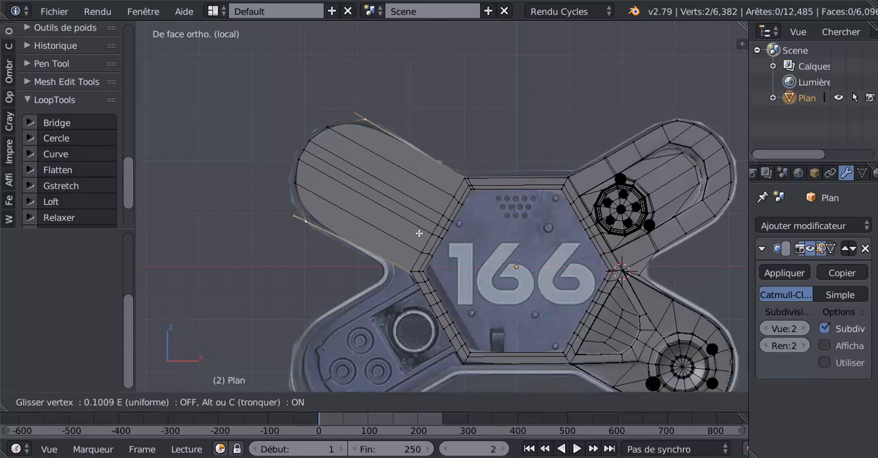
click(419, 234)
key(Tab)
scroll(418, 237, up, 1)
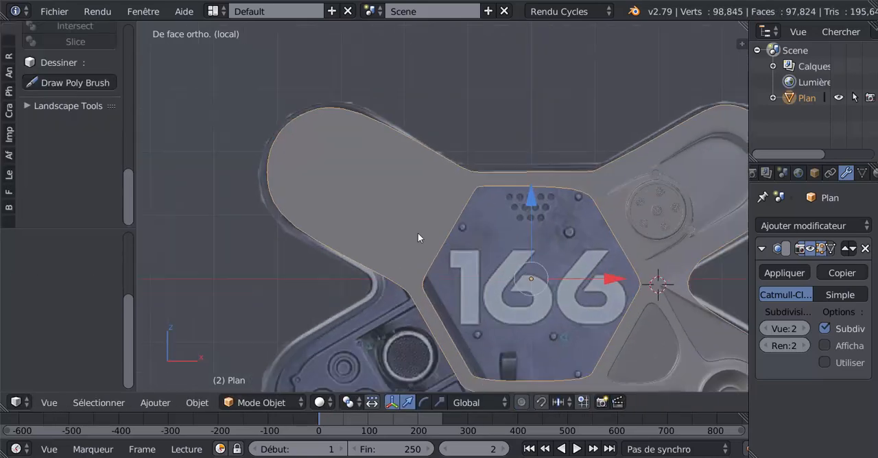
scroll(417, 232, down, 2)
key(Tab)
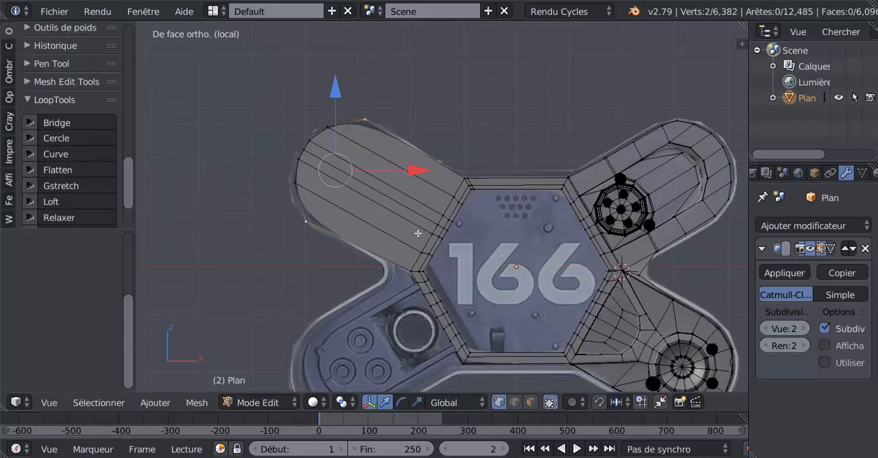
Select the seven vertices around the upper-left arm's rounded end and distribute them evenly with LoopTools Space.
scroll(418, 233, up, 2)
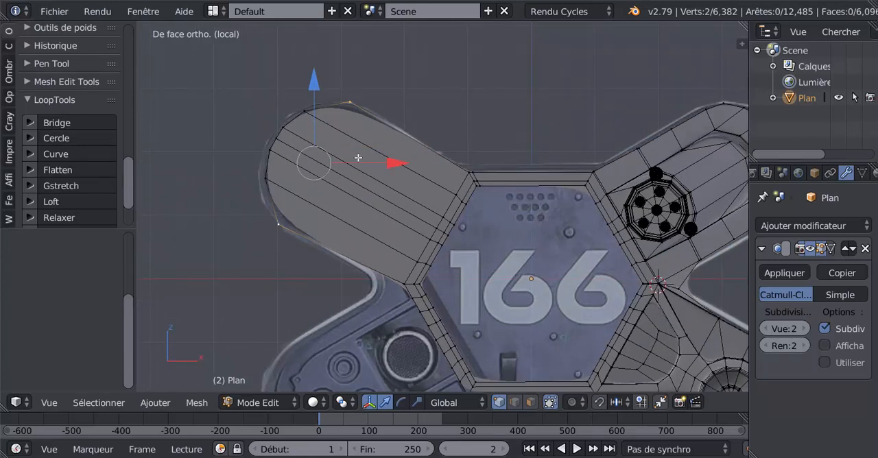
key(c)
mouse_move(342, 107)
mouse_down()
mouse_move(284, 130)
mouse_move(278, 223)
mouse_up()
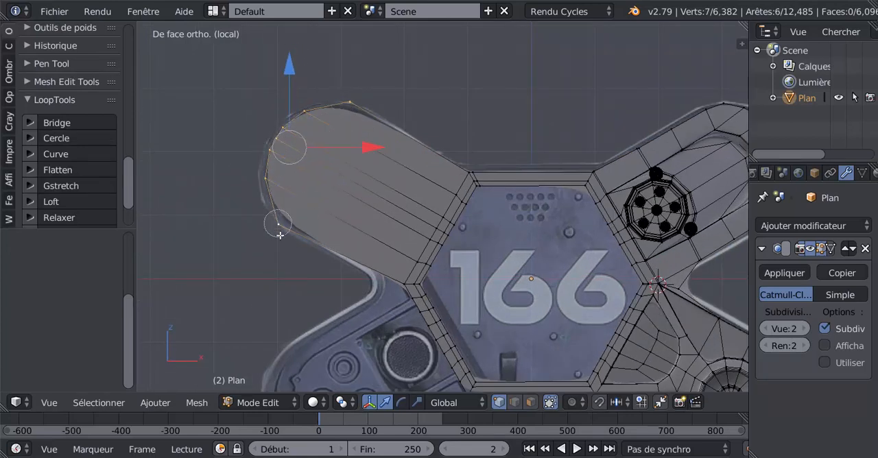
right_click(279, 225)
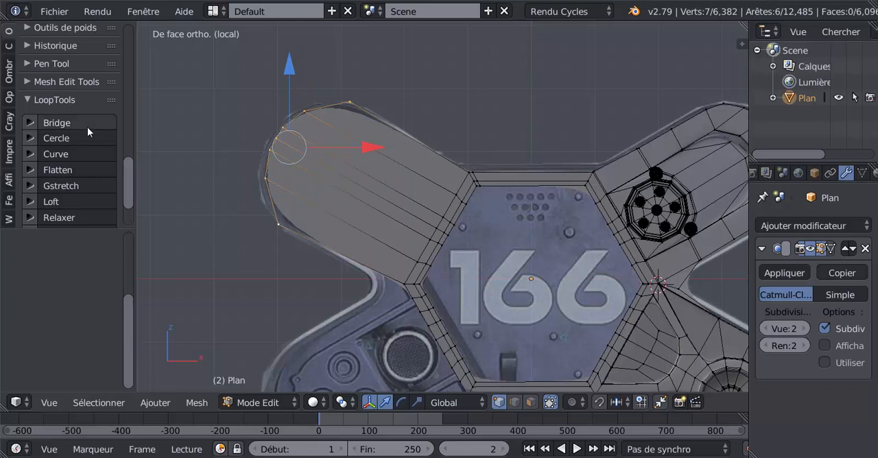
drag(132, 193, 135, 208)
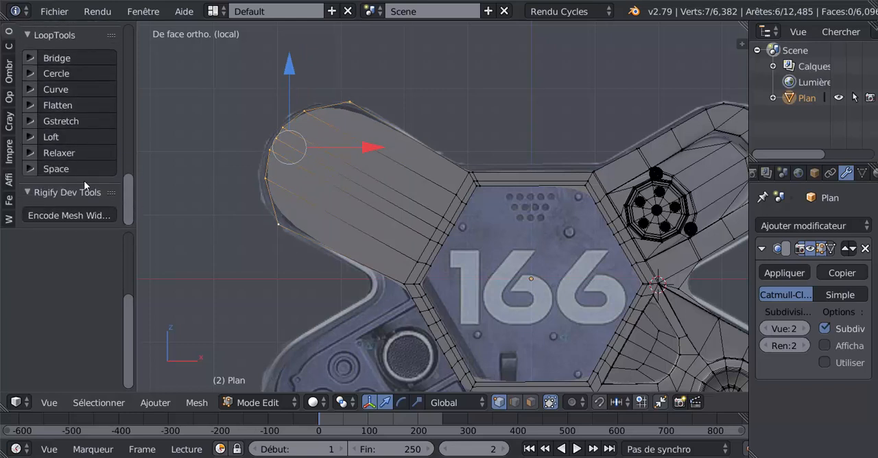
click(63, 170)
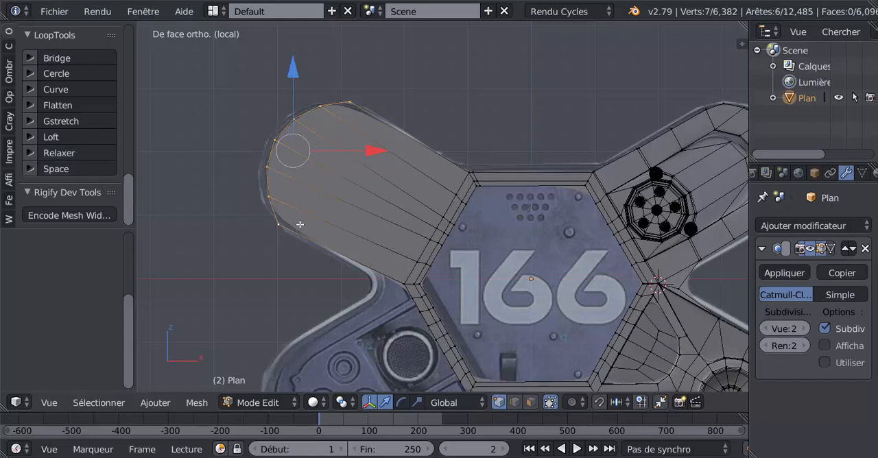
key(Tab)
key(Tab)
key(Tab)
key(Tab)
Slide the arm end's two corner vertices slightly towards the hexagon and compare the outline with the reference in Object mode and wireframe.
right_click(286, 229)
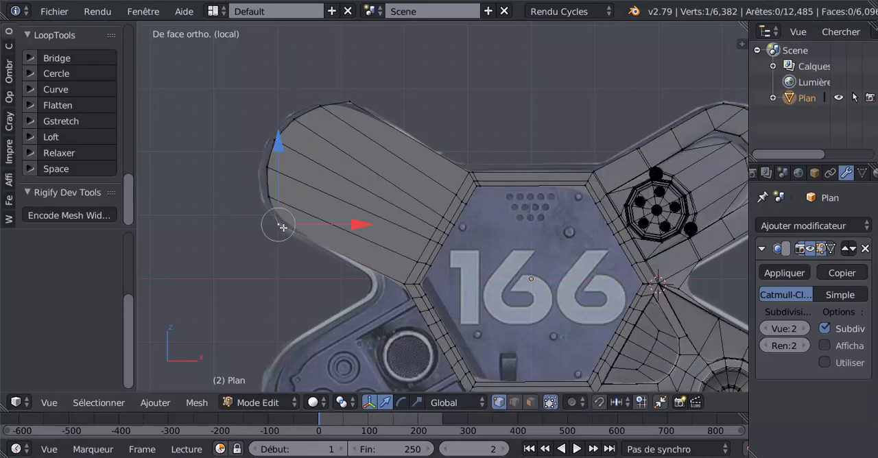
shift+right_click(352, 103)
key(g)
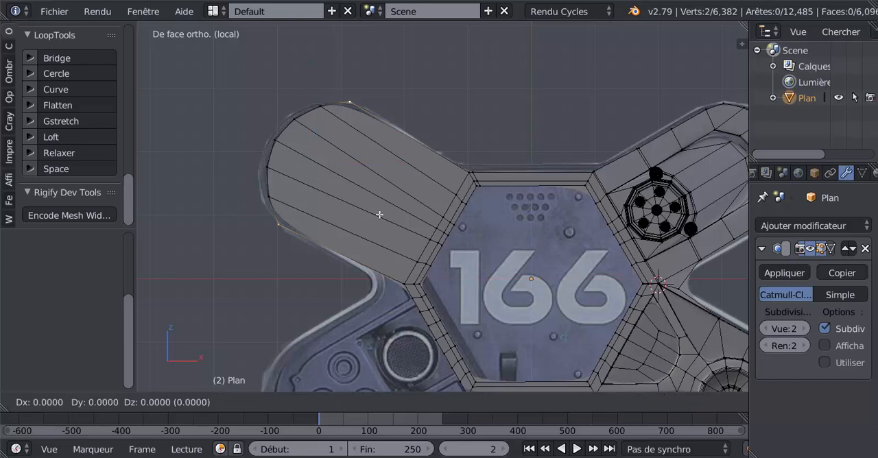
key(g)
click(384, 216)
key(Tab)
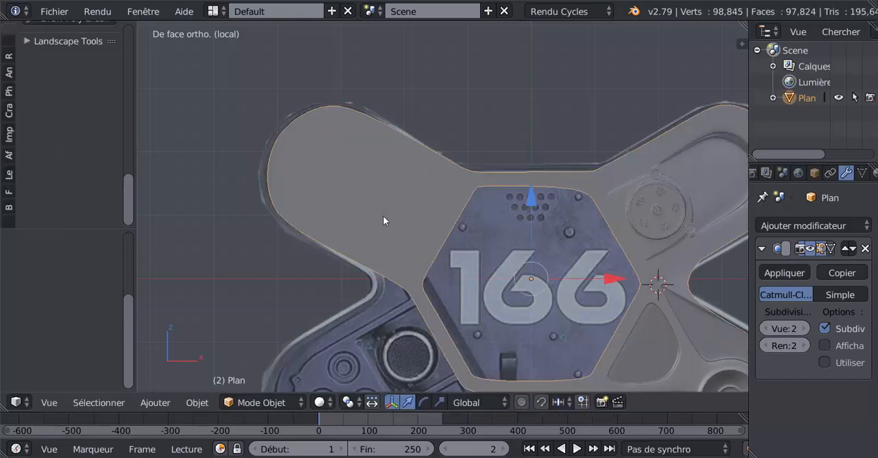
scroll(383, 216, down, 5)
scroll(383, 216, up, 6)
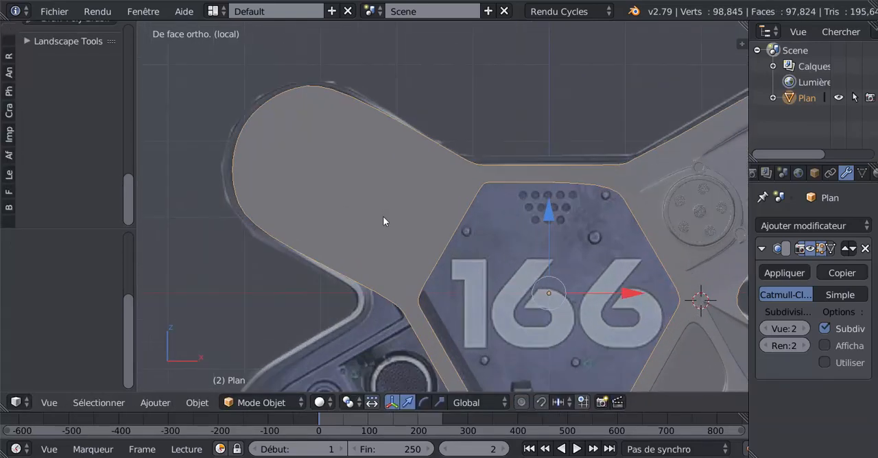
key(Tab)
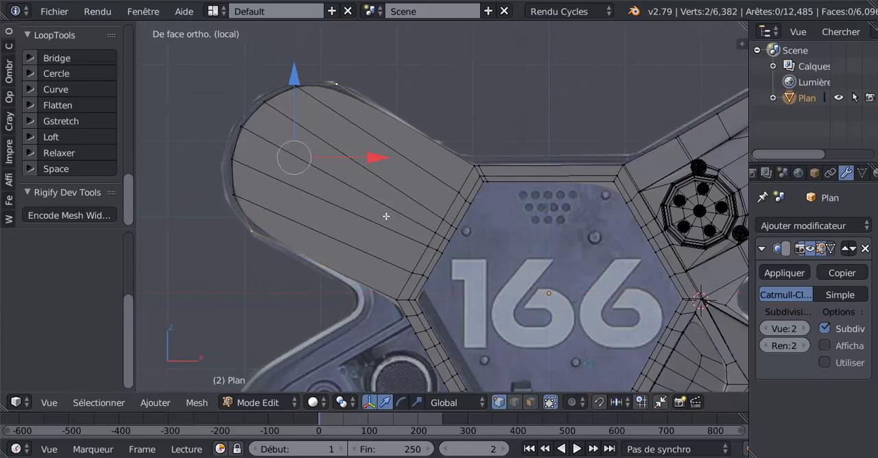
key(z)
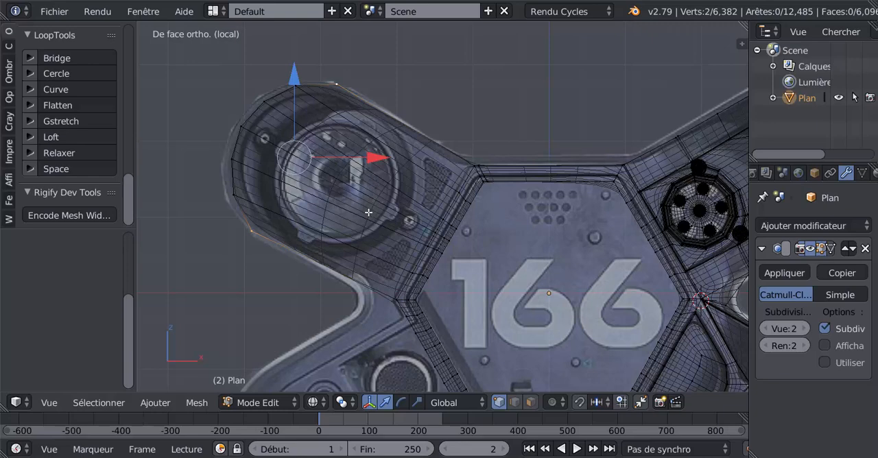
key(Tab)
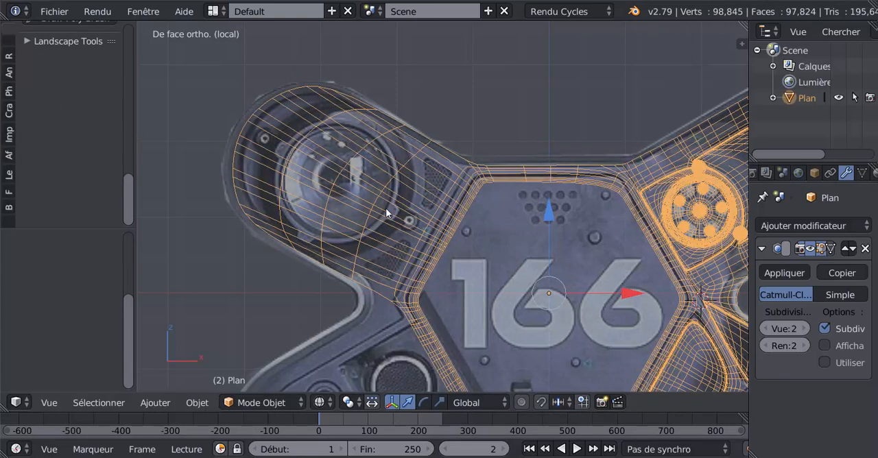
key(Tab)
key(z)
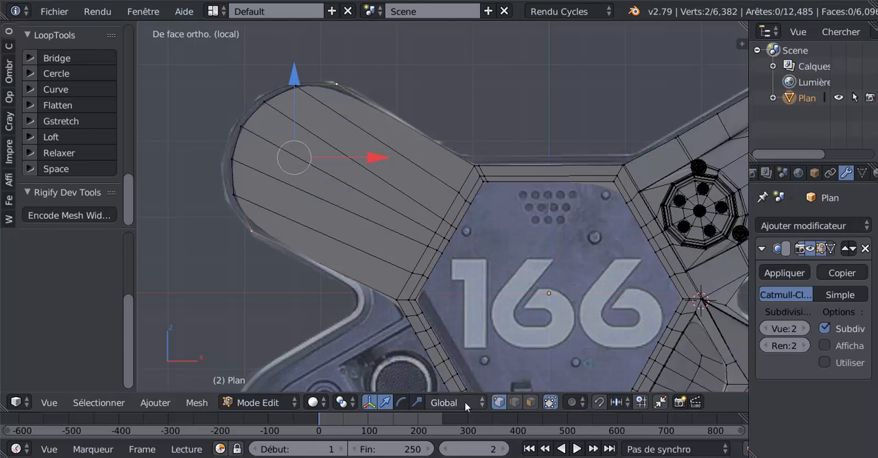
In face selection mode, select the upper-left arm's six long faces and inset them by about 0.23.
click(530, 402)
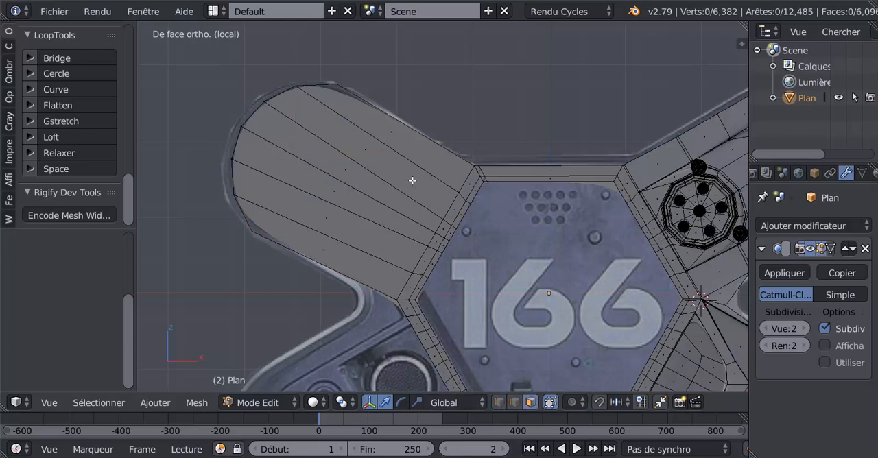
key(c)
drag(408, 153, 331, 241)
right_click(391, 127)
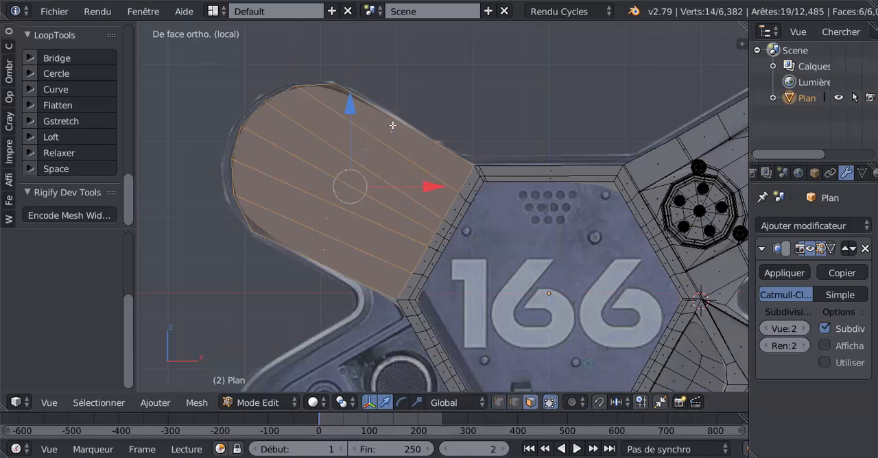
key(i)
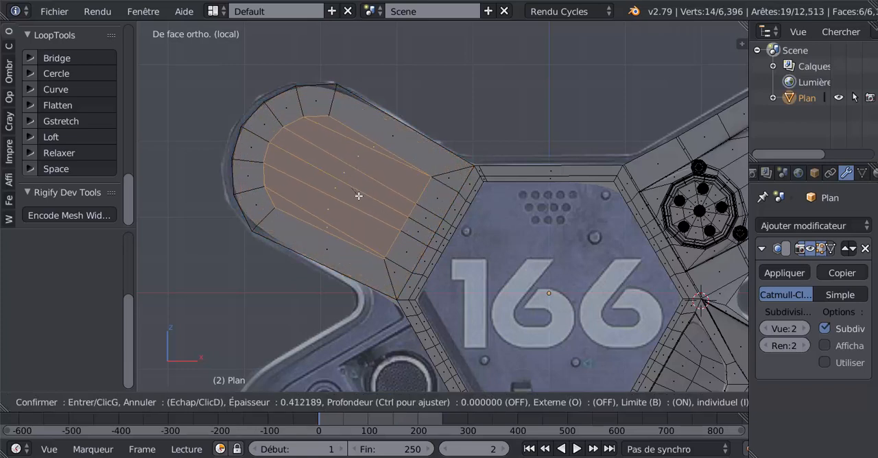
click(368, 203)
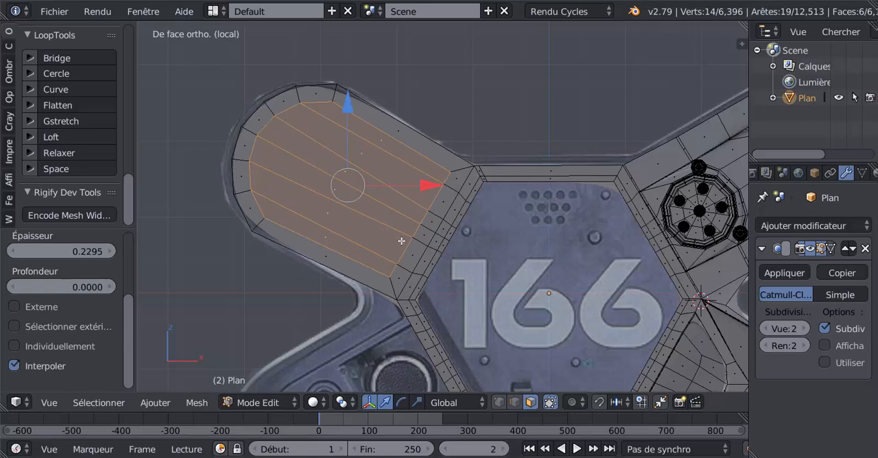
Scale the inset faces down to roughly the size of the lens and reshape them into a circle with LoopTools Circle.
key(s)
click(379, 215)
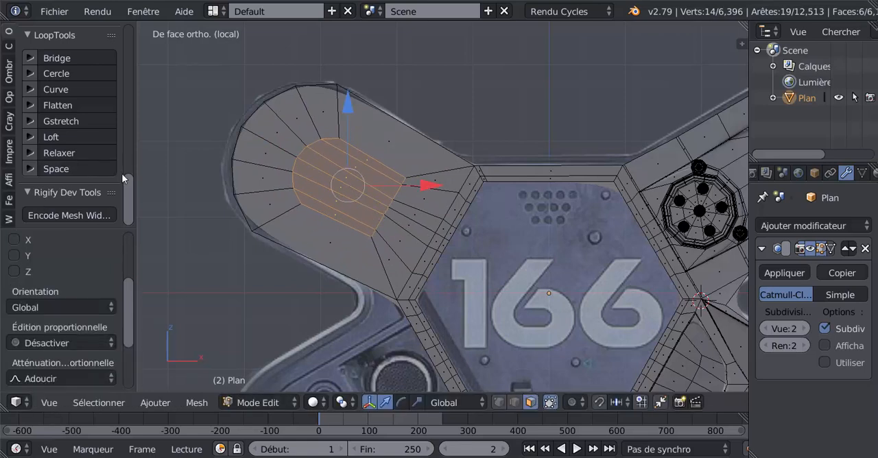
click(58, 74)
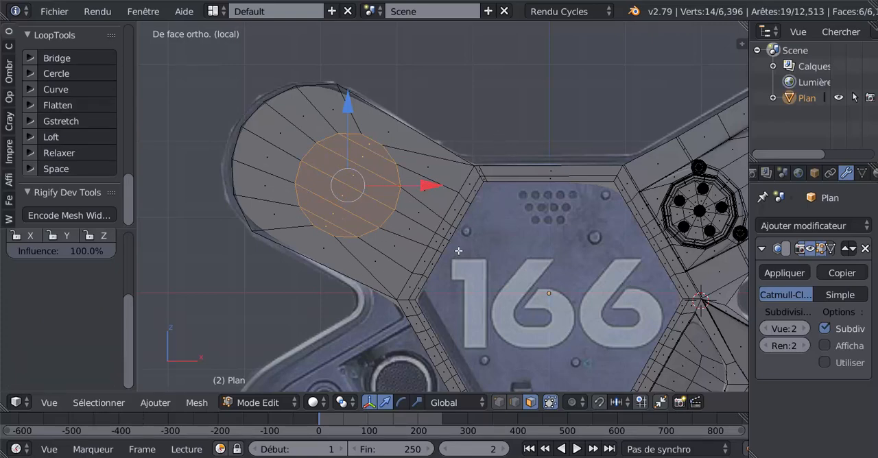
middle_drag(548, 115, 537, 185)
key(KP_1)
In wireframe, move the circular faces about 0.15 units onto the reference lens and scale them by about 1.16 and 1.02 to match its rim.
key(z)
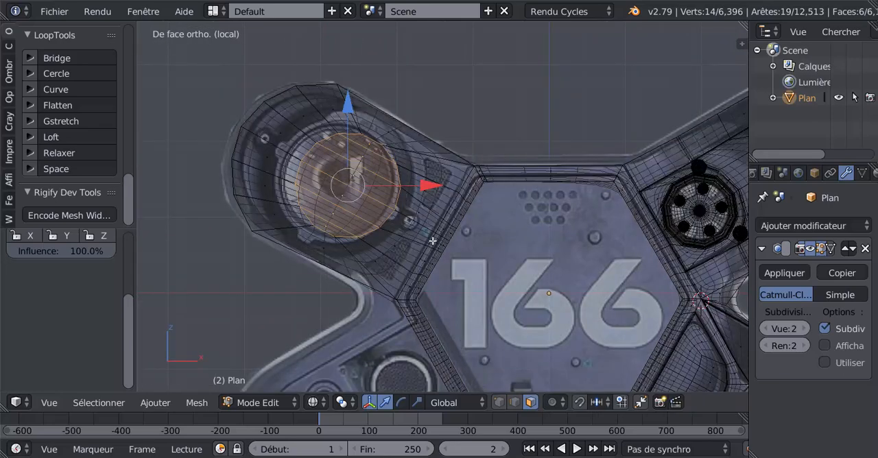
key(g)
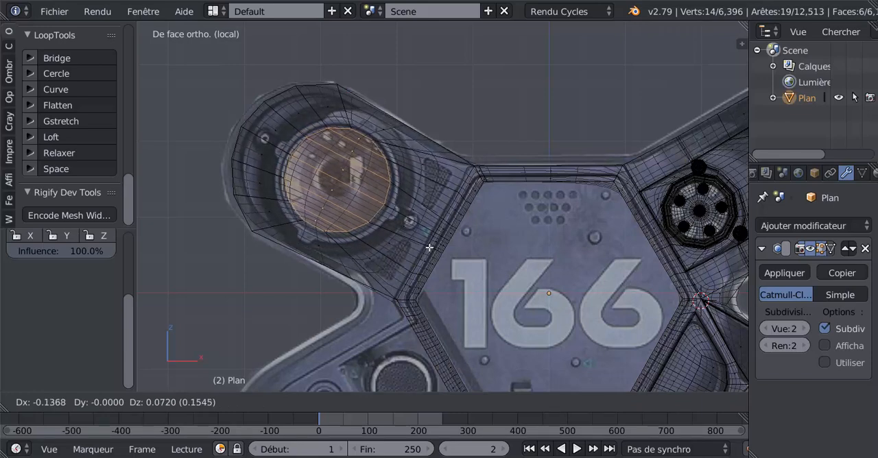
click(431, 248)
key(s)
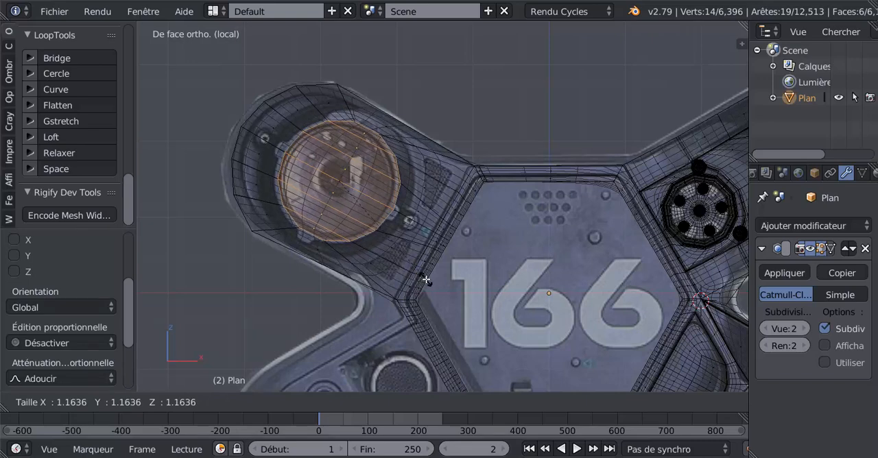
click(425, 279)
scroll(408, 278, up, 1)
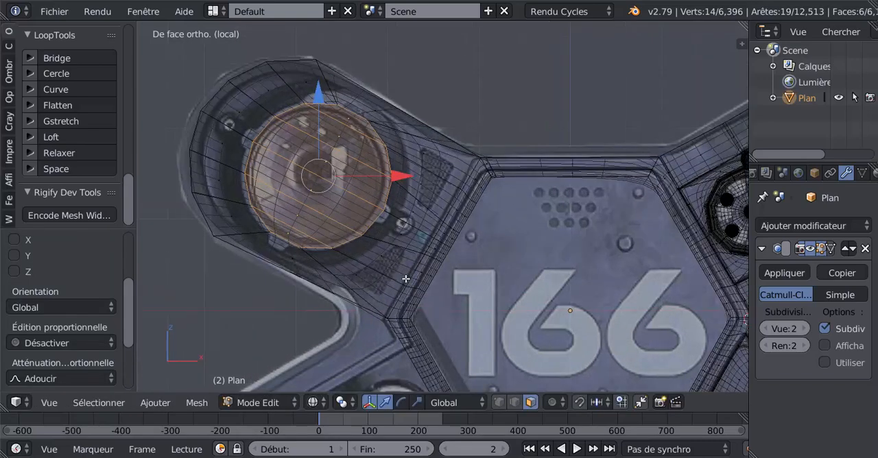
key(s)
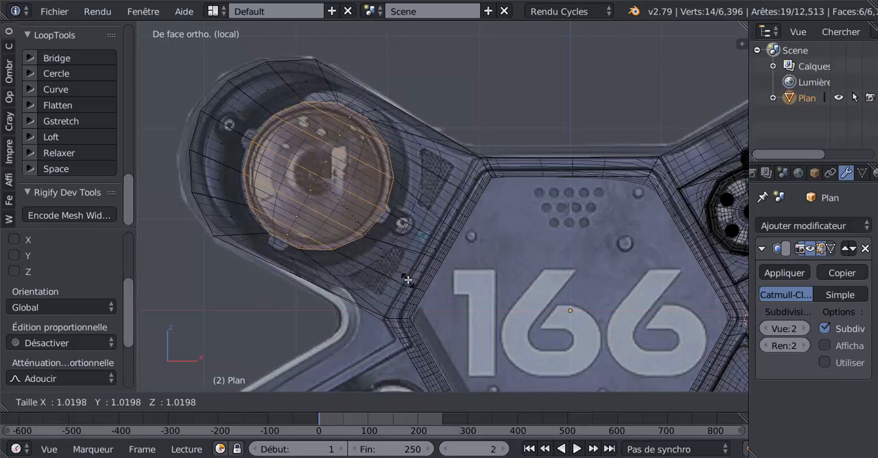
click(408, 279)
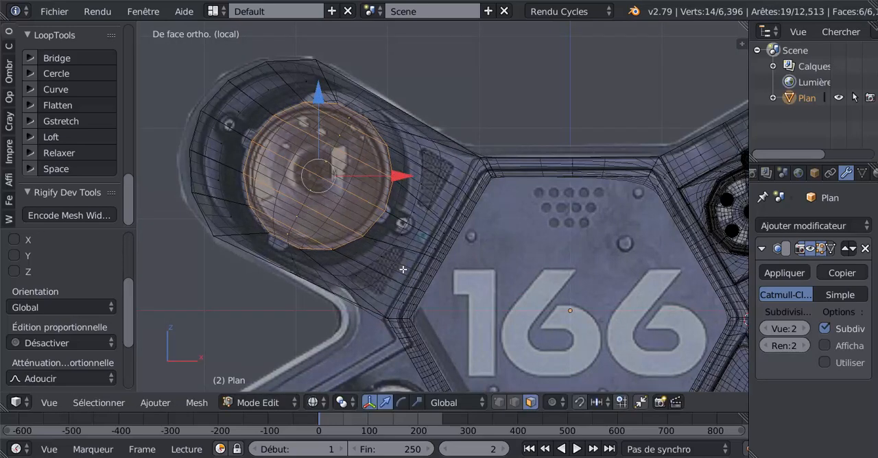
scroll(428, 268, up, 1)
scroll(478, 266, up, 1)
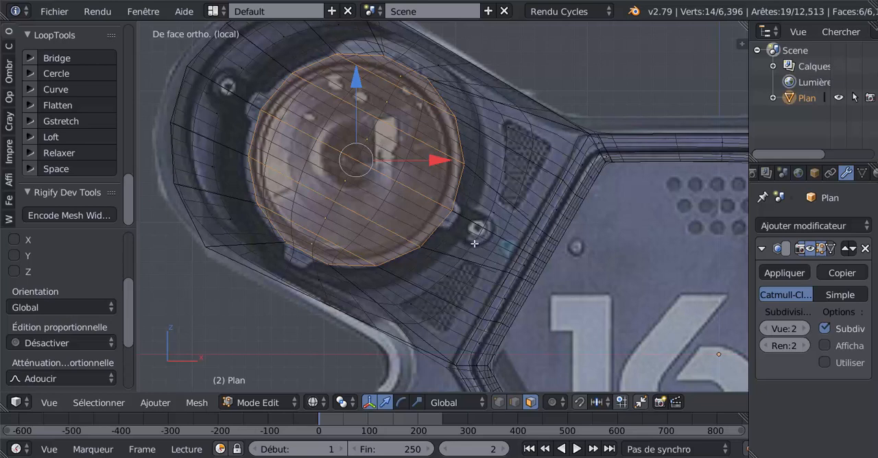
Cut the outline of the small tab at the lens rim's lower right into the mesh with the Knife tool.
scroll(480, 238, up, 1)
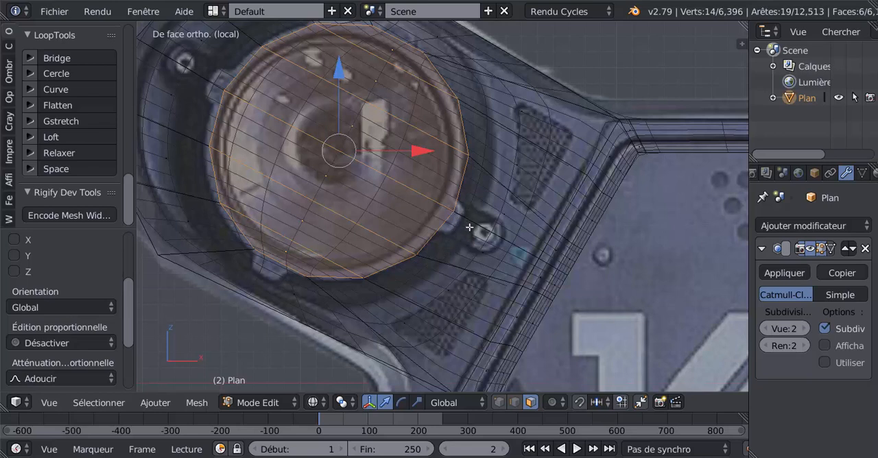
key(k)
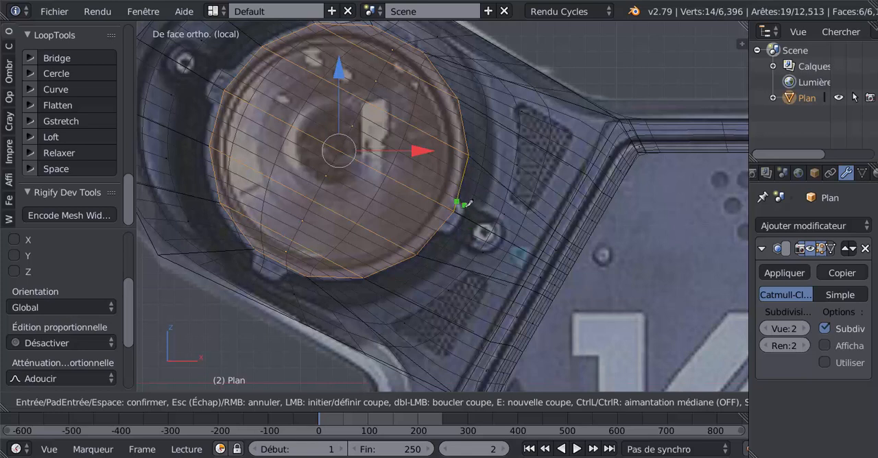
click(464, 207)
click(454, 230)
key(Return)
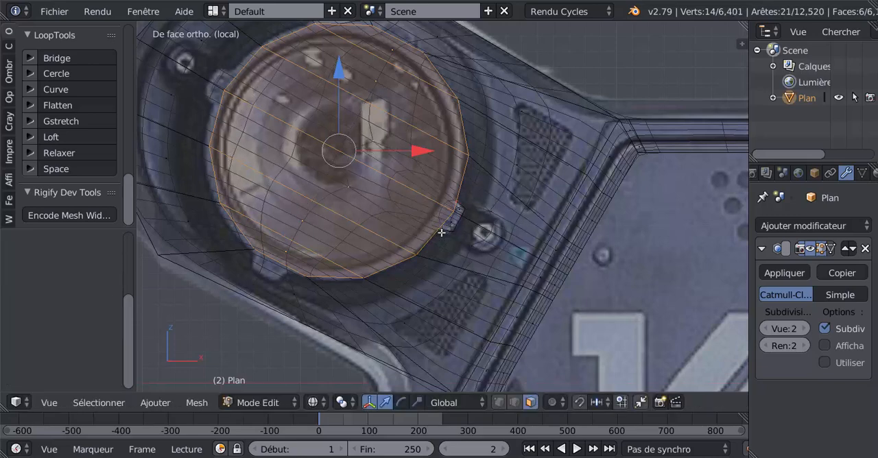
Knife-cut the outline of the small tab at the lens rim's lower left, following the reference.
key(k)
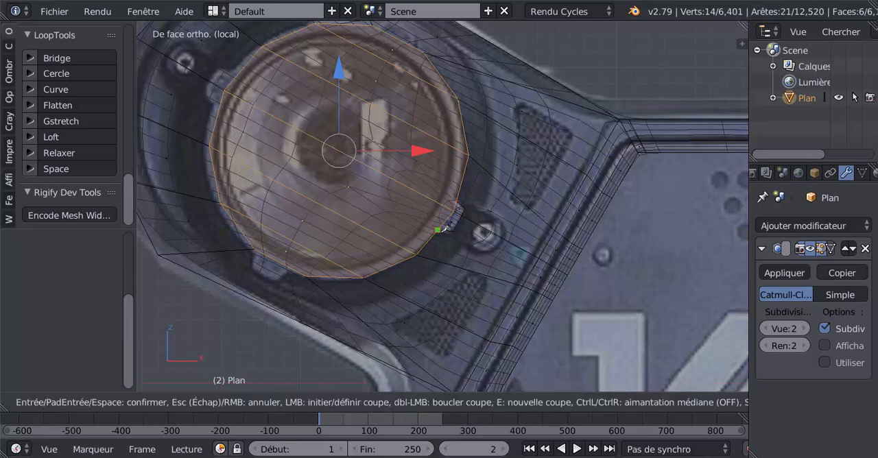
click(293, 268)
click(254, 270)
click(256, 247)
key(Return)
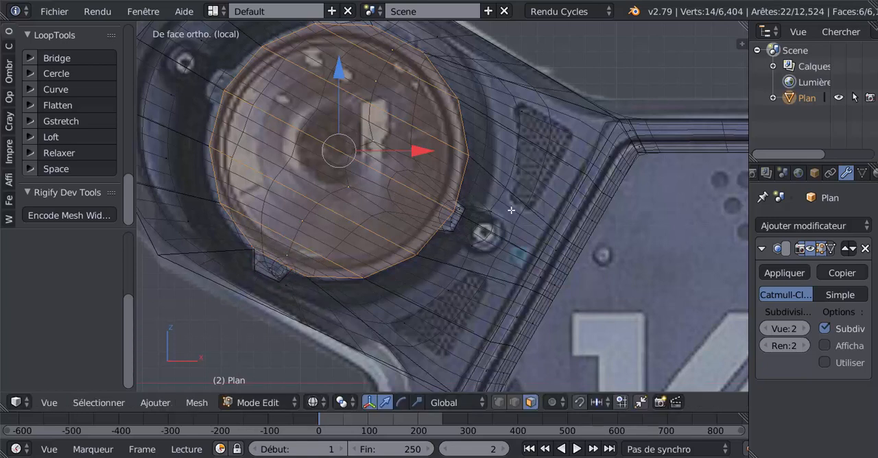
Knife-cut the outline of the small tab at the lens rim's upper right, starting and ending on the circle.
shift+middle_drag(510, 206, 515, 309)
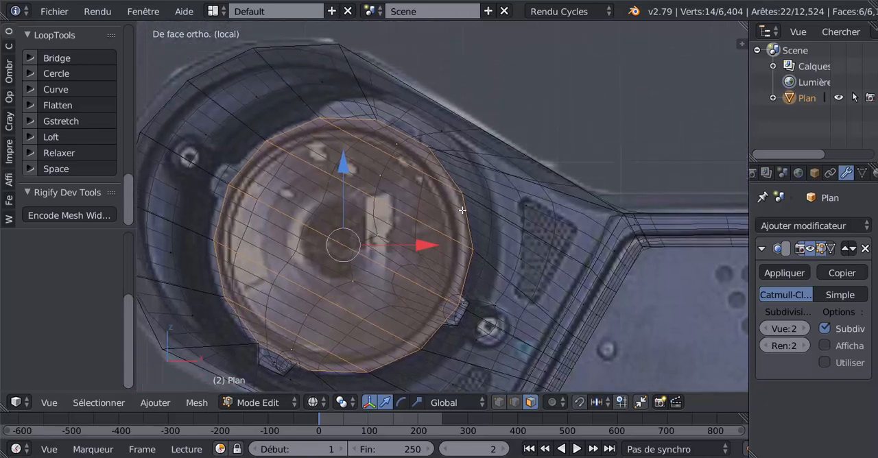
key(k)
click(419, 142)
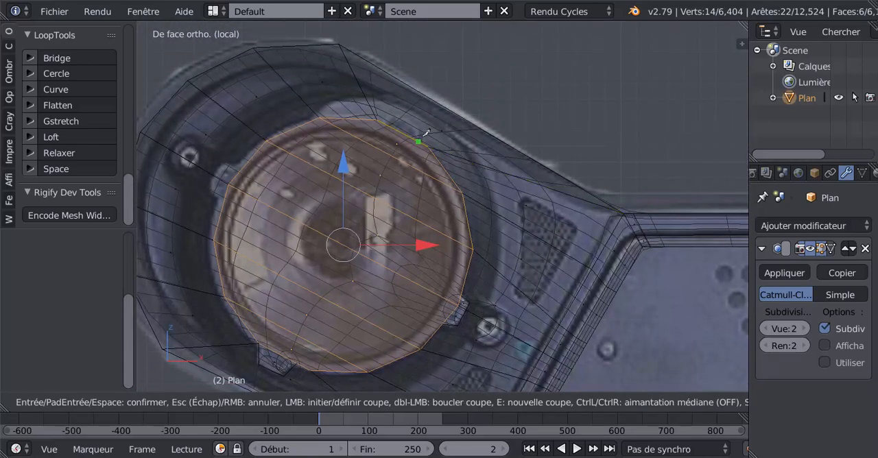
click(422, 123)
click(395, 109)
click(384, 123)
key(Return)
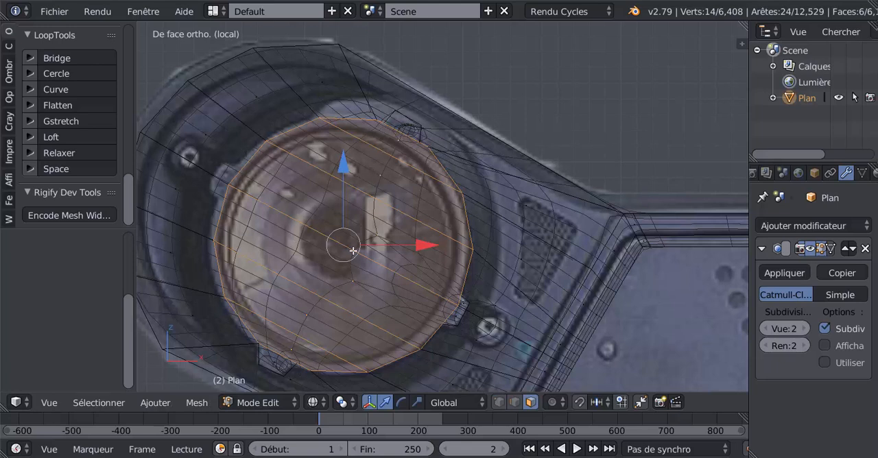
Knife-cut the outline of the remaining small tab at the lens rim's upper left.
key(k)
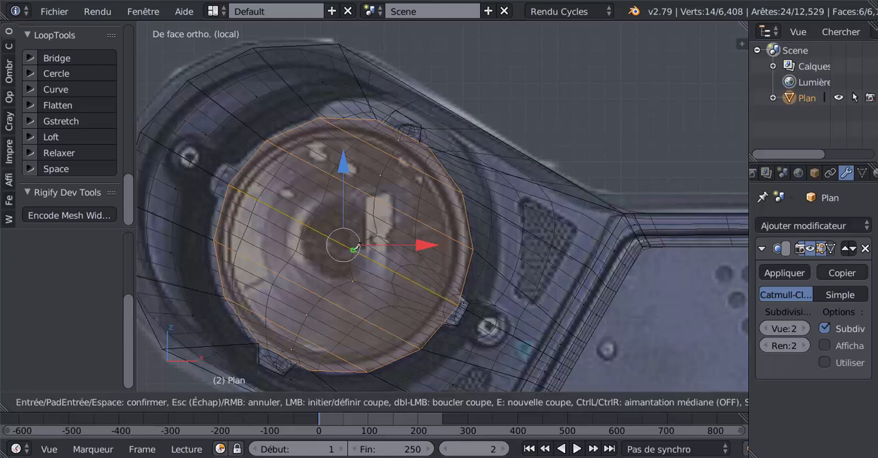
click(242, 168)
click(211, 189)
key(Return)
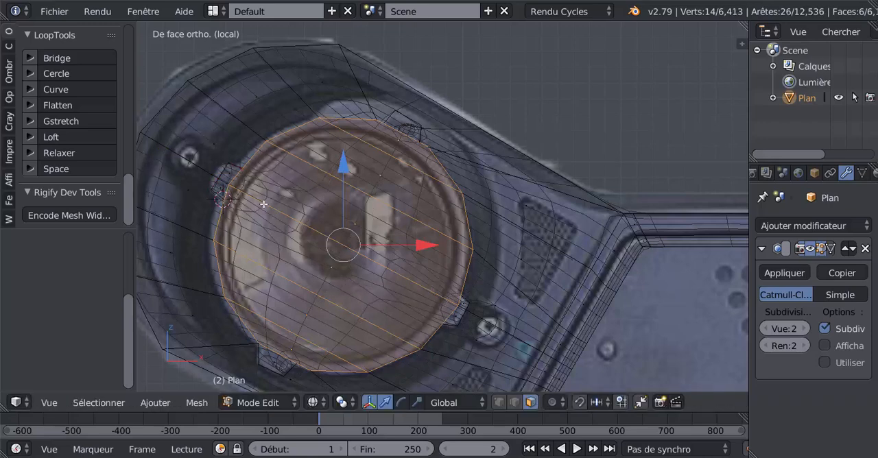
In front view with solid shading and vertex selection, move the upper-right tab's outer edge slightly down along Z.
key(Tab)
scroll(294, 208, down, 5)
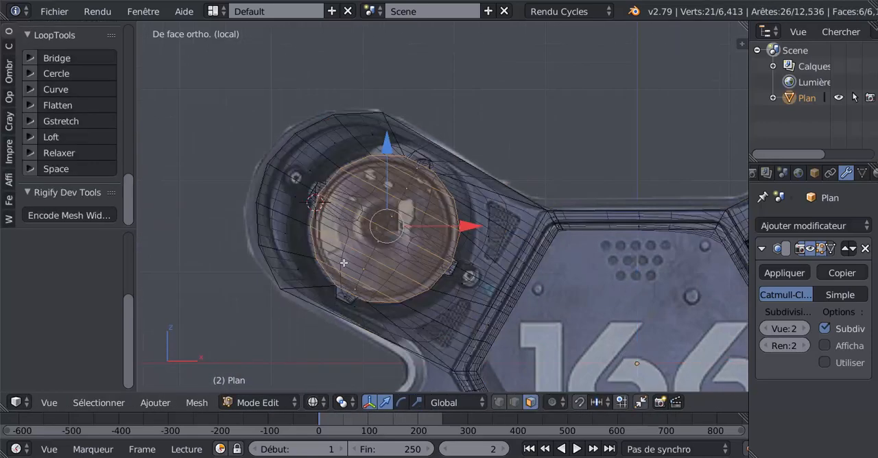
middle_drag(338, 268, 358, 249)
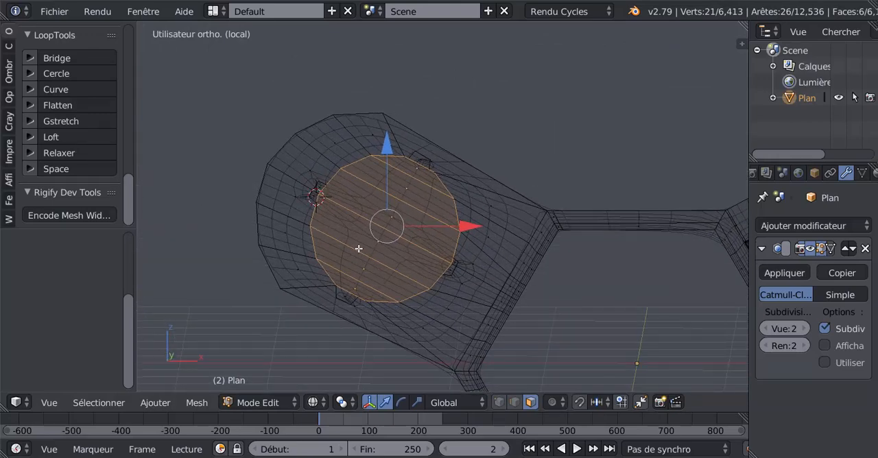
key(z)
key(KP_1)
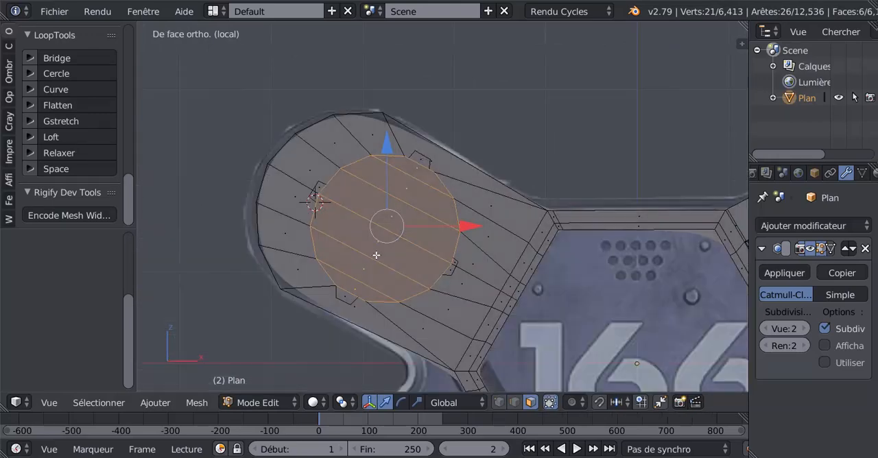
scroll(376, 255, up, 2)
shift+middle_drag(392, 249, 460, 261)
click(499, 402)
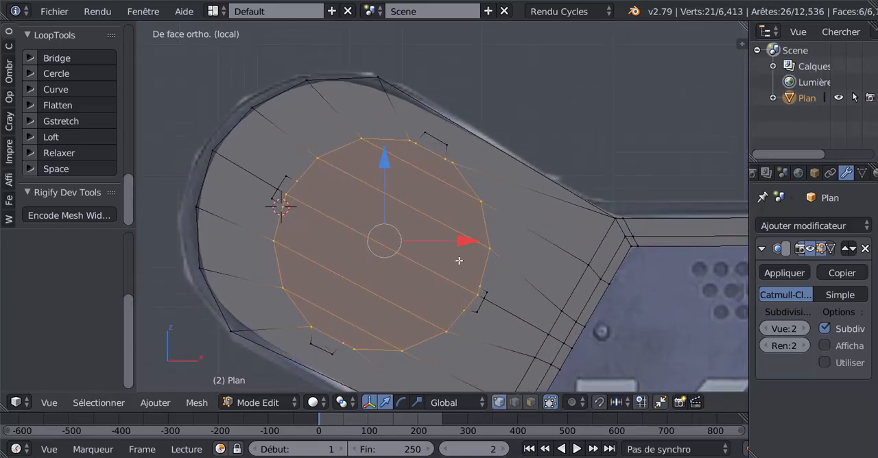
right_click(451, 146)
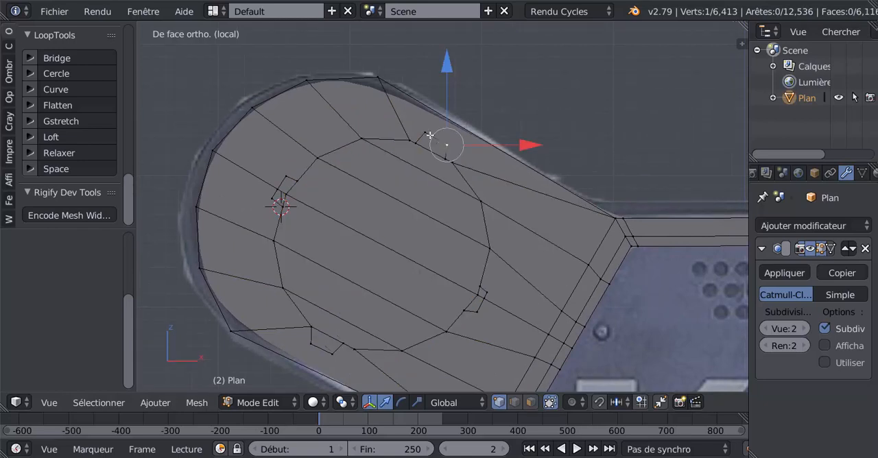
shift+right_click(424, 133)
drag(437, 61, 437, 65)
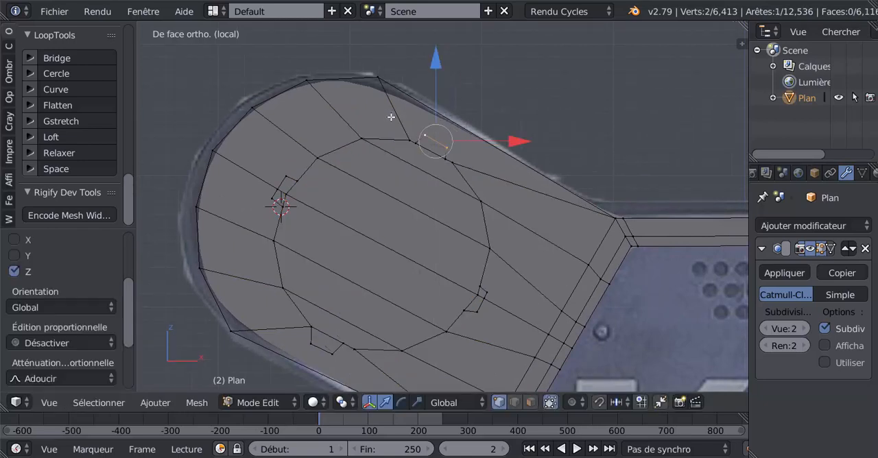
Move the lower-right tab's two upper outer vertices slightly outward along X and its lower corner vertex down by about 0.025.
right_click(489, 294)
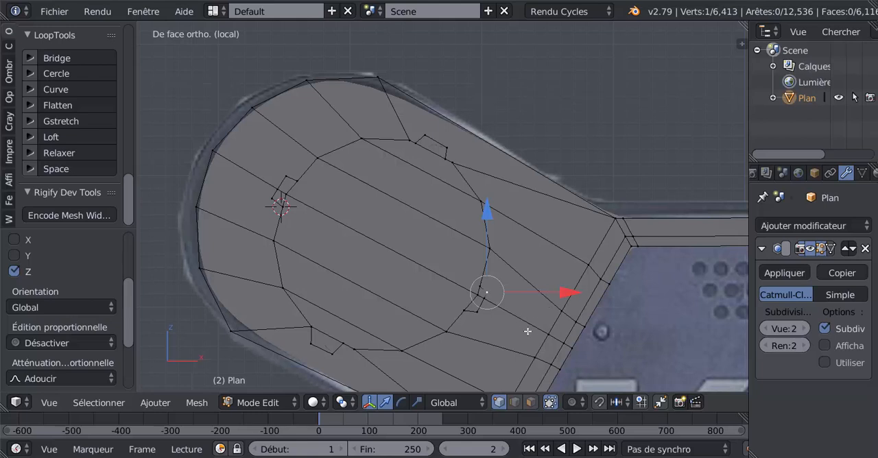
shift+right_click(484, 296)
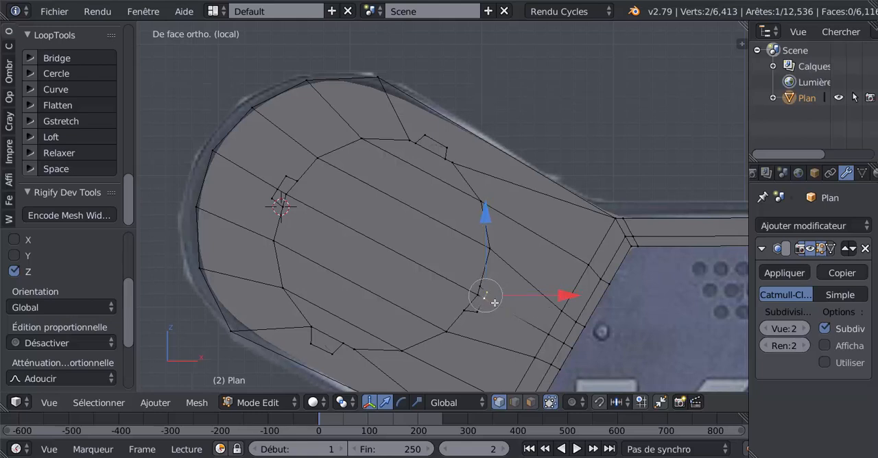
drag(564, 293, 559, 297)
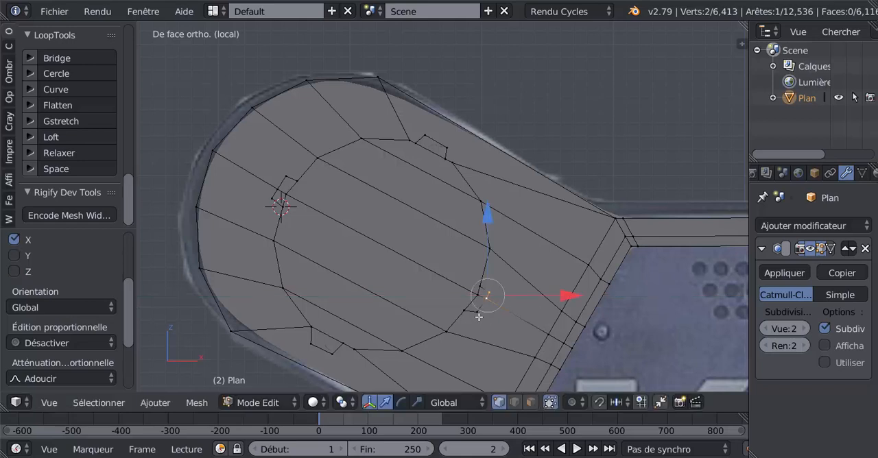
right_click(482, 319)
key(g)
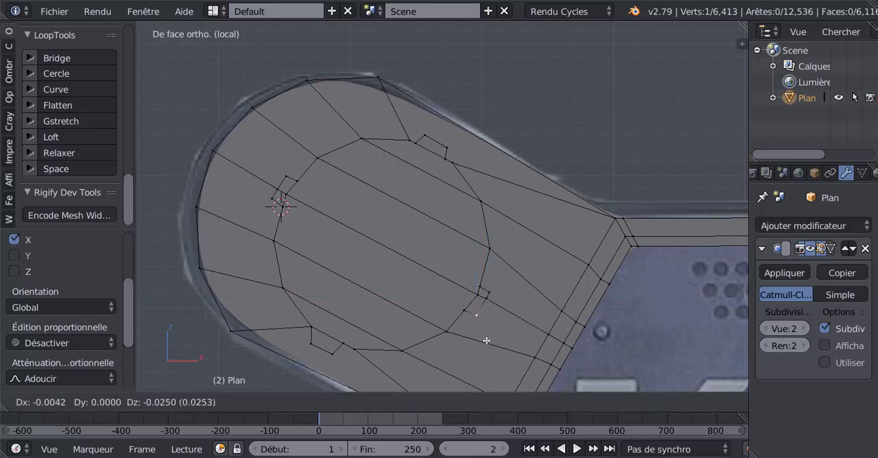
click(488, 340)
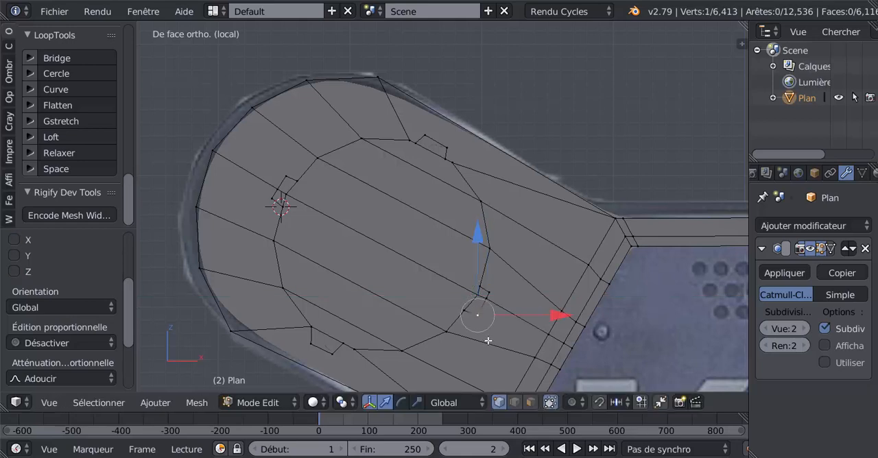
Move the lower-right tab's upper outer corner outward by about 0.013 and align the middle vertex with its outer edge.
right_click(496, 289)
key(g)
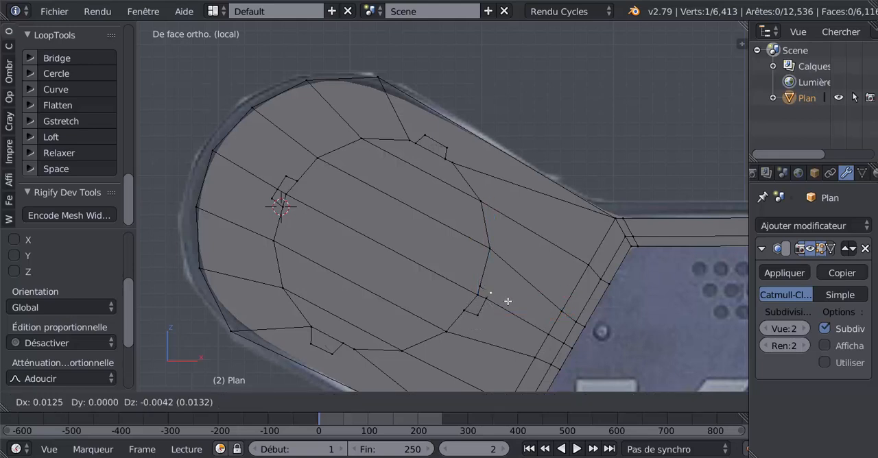
click(508, 301)
key(g)
click(499, 308)
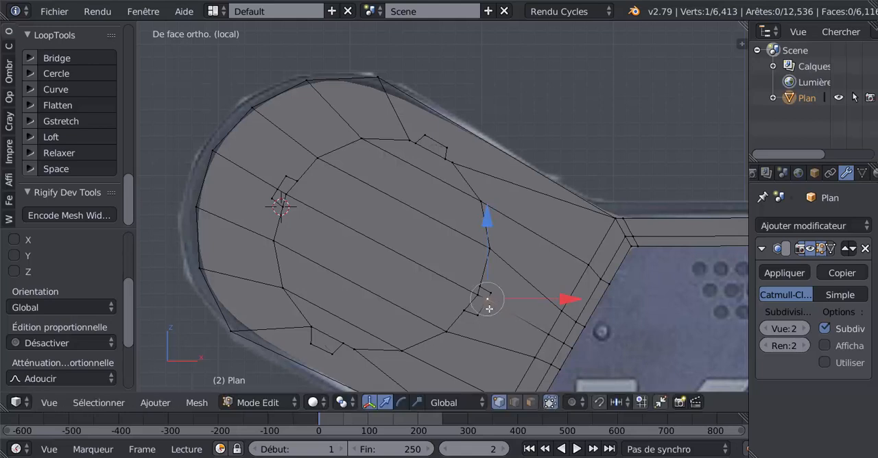
Move the lower-left tab's outer edge about 0.025 towards the lens circle.
right_click(339, 358)
shift+right_click(336, 363)
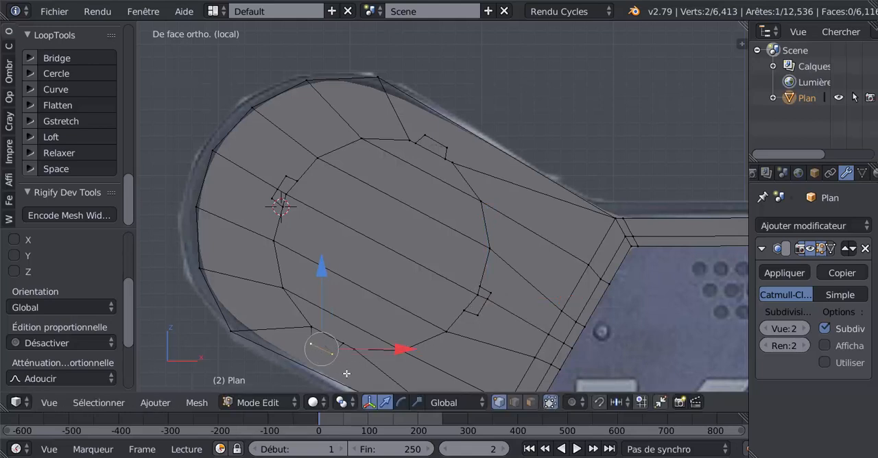
key(g)
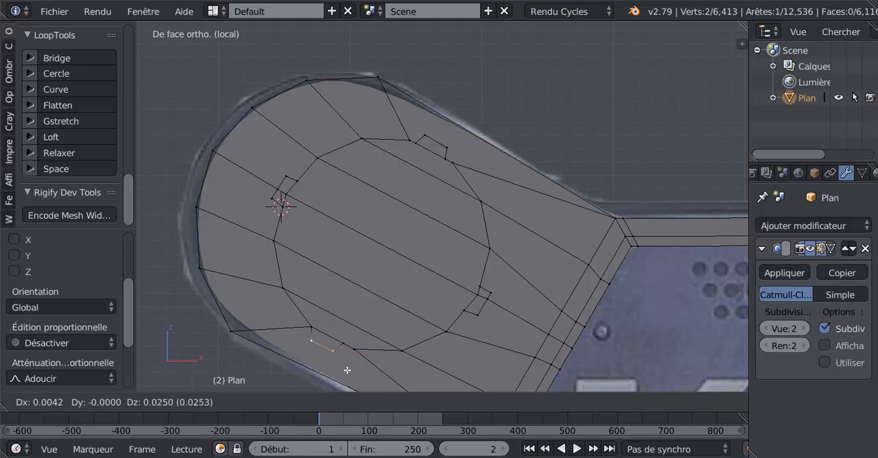
click(347, 370)
Square up the lower-left tab by moving its right outer corner about 0.037 and its left outer corner about 0.048 apart.
right_click(336, 354)
key(g)
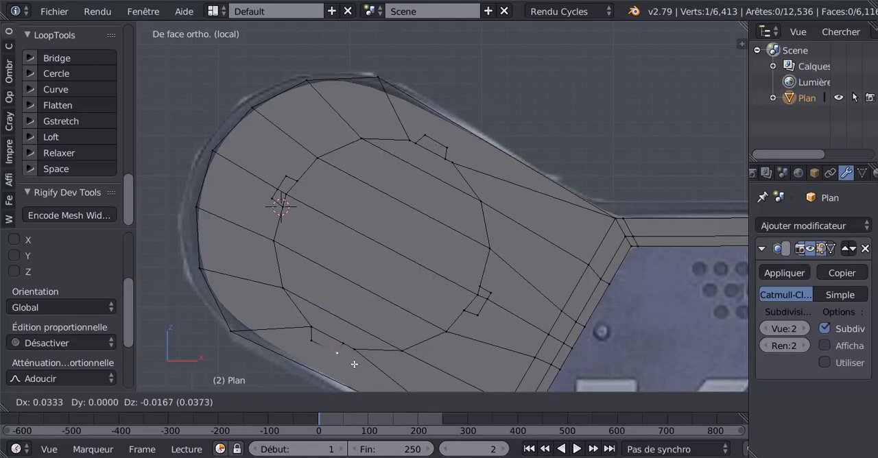
click(354, 364)
right_click(315, 343)
key(g)
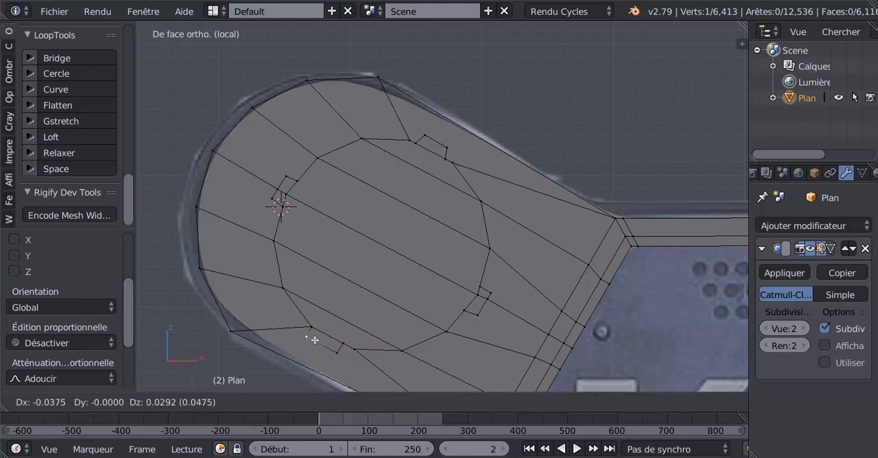
click(314, 340)
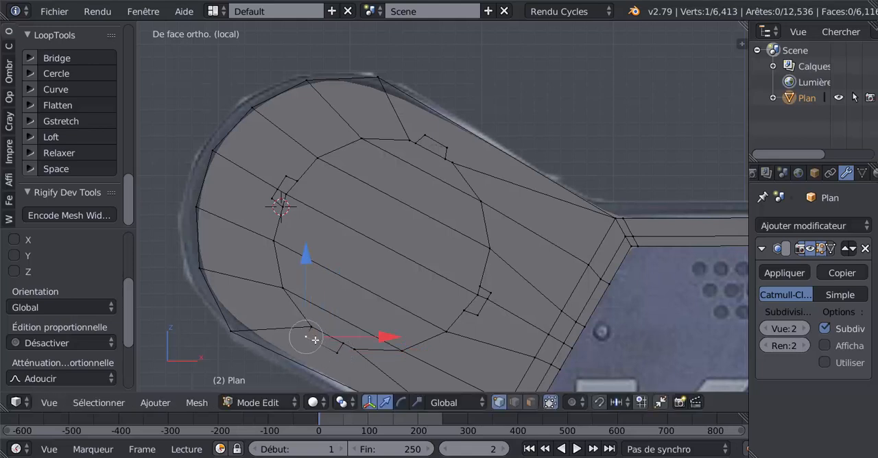
Select the three outer vertices of the lower-right tab and move them about 0.013 towards the lens.
right_click(495, 293)
shift+right_click(492, 299)
shift+right_click(482, 316)
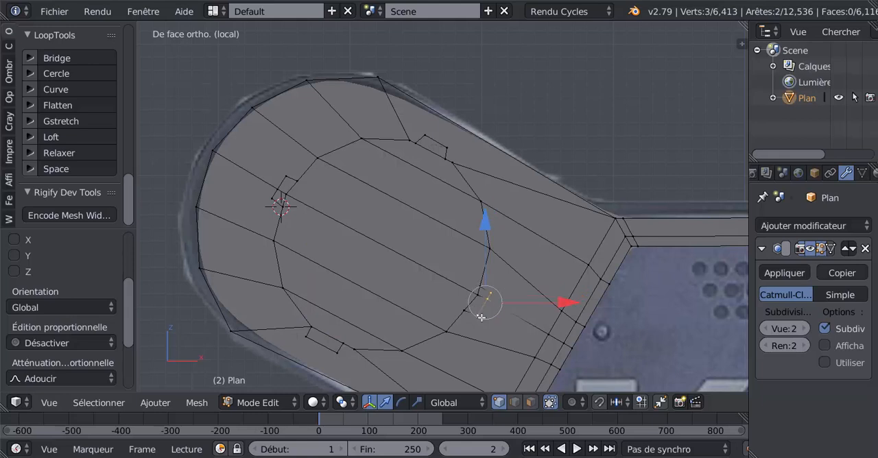
key(g)
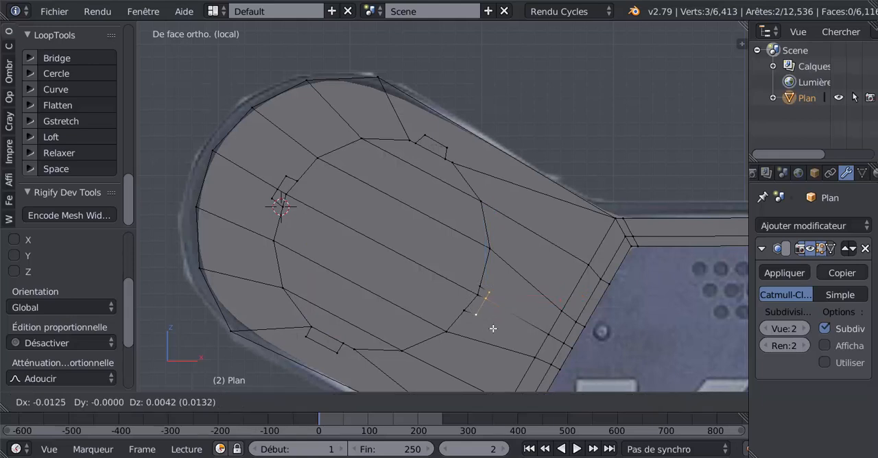
click(492, 328)
Widen the upper-right tab by moving its right outer corner slightly outward and its left outer corner by about 0.026.
right_click(441, 145)
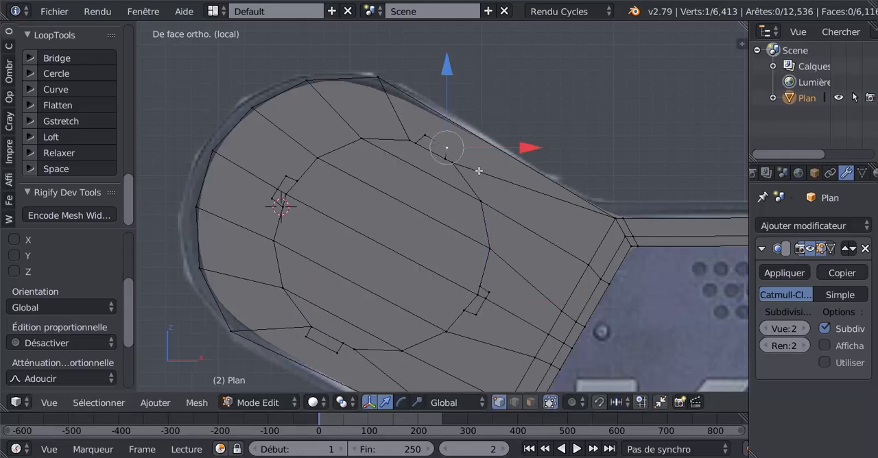
key(g)
click(482, 175)
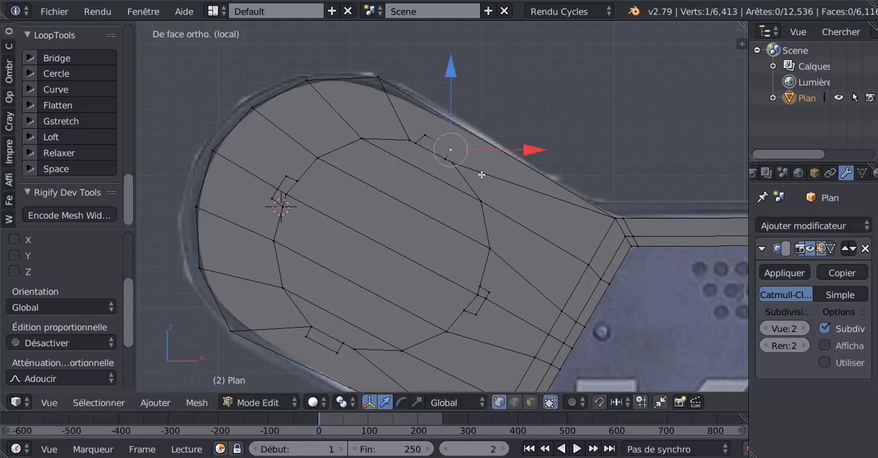
key(g)
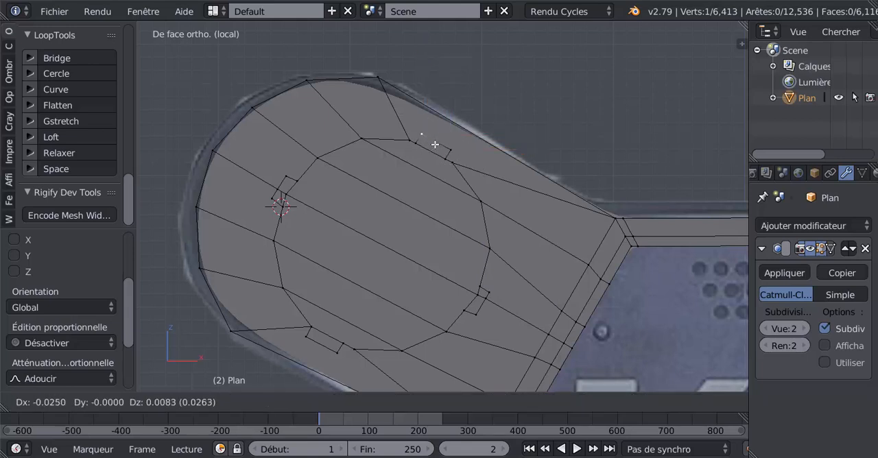
click(435, 144)
Move the upper-left tab's lower outer corner about 0.009 down and outward, away from the lens circle.
right_click(288, 174)
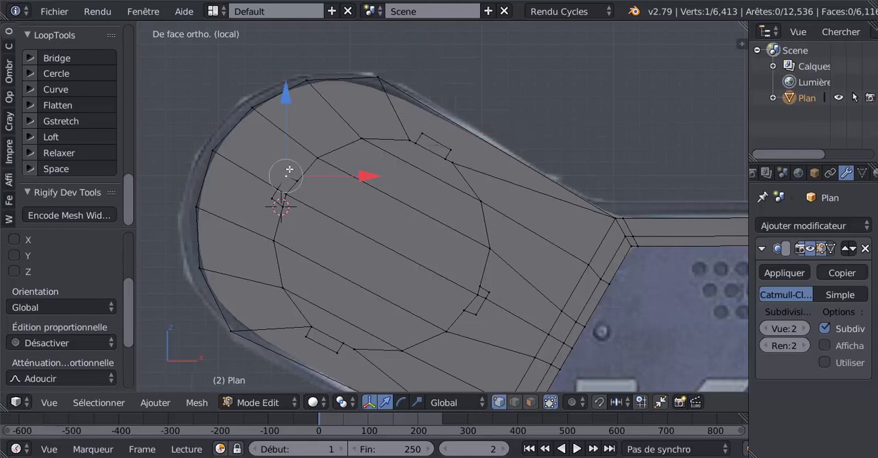
right_click(272, 199)
key(g)
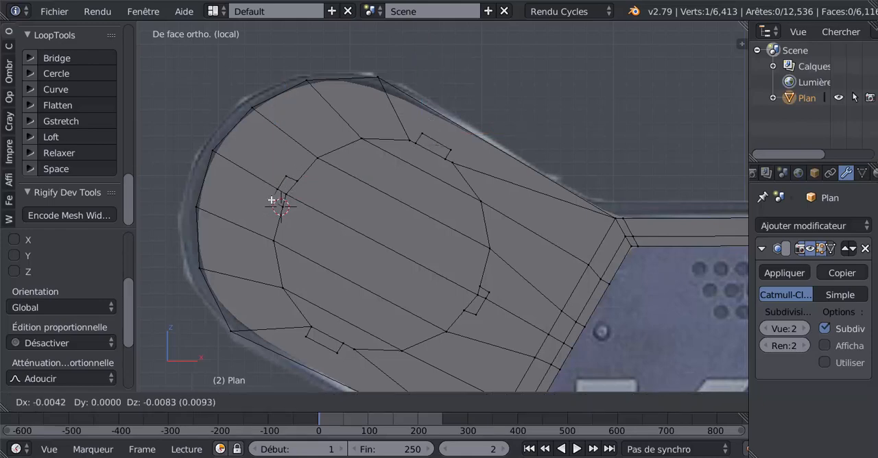
click(271, 200)
scroll(373, 235, down, 2)
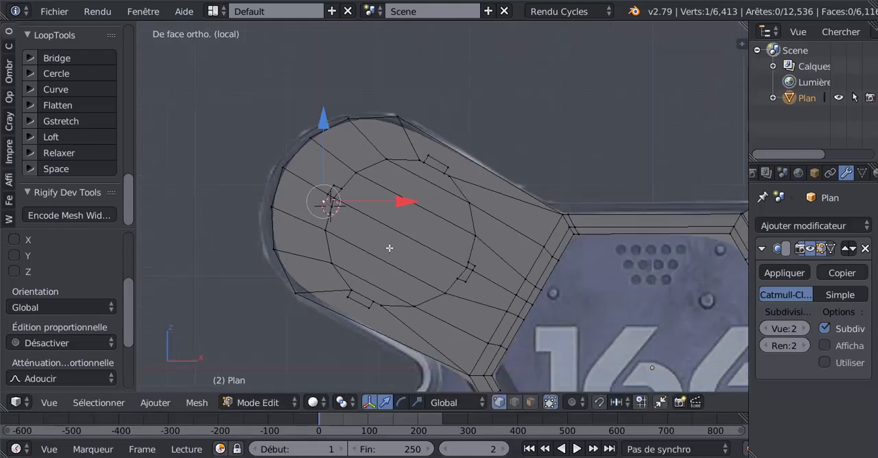
mouse_move(393, 248)
middle_down()
mouse_move(366, 254)
mouse_move(395, 260)
middle_up()
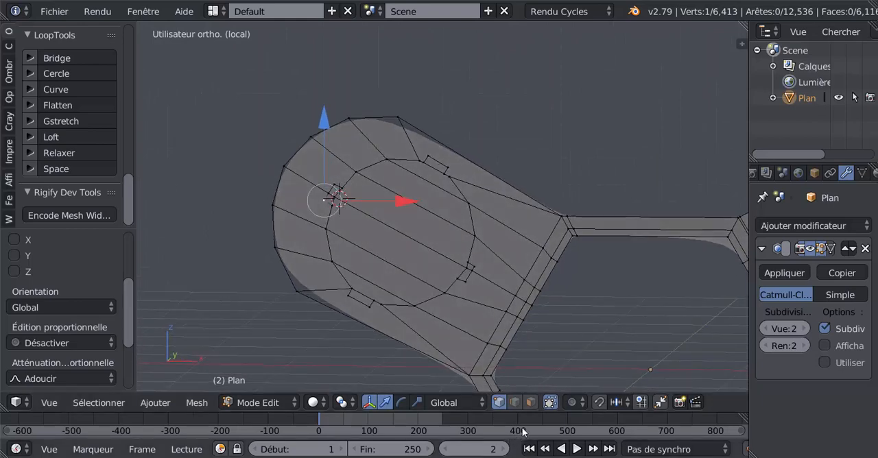
Select the six faces filling the lens circle, leaving the tabs out, and delete them to open a round hole.
click(530, 402)
scroll(447, 225, up, 1)
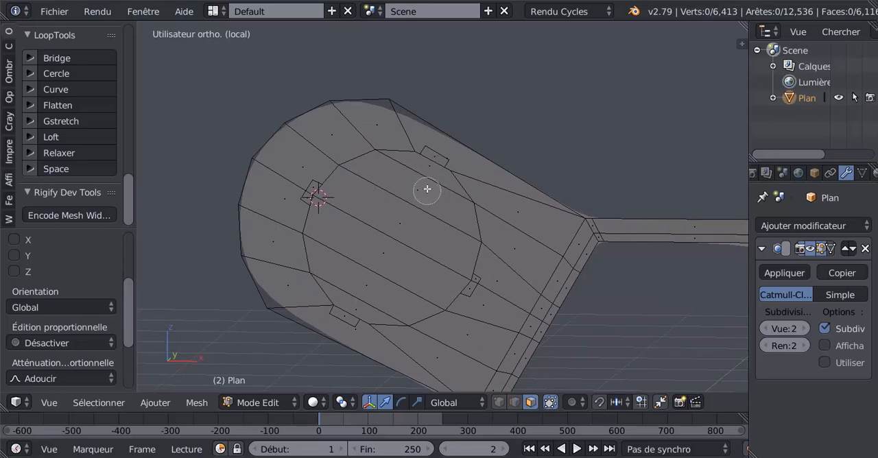
alt+right_click(427, 170)
click(409, 190)
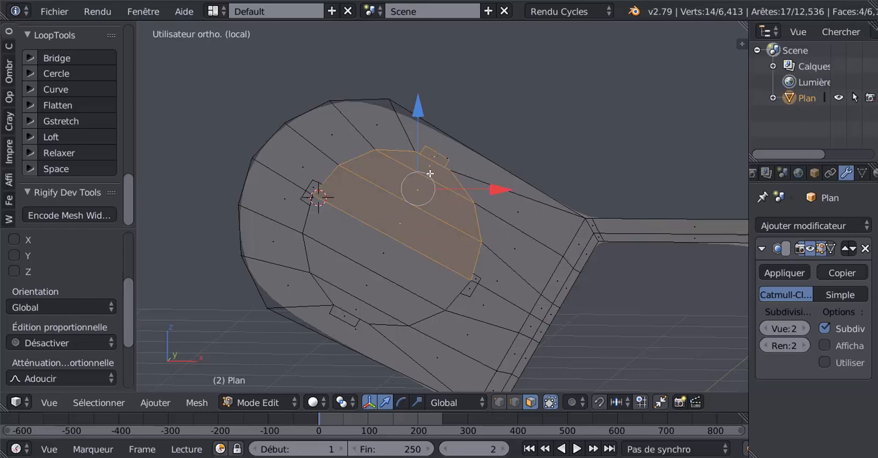
middle_click(422, 180)
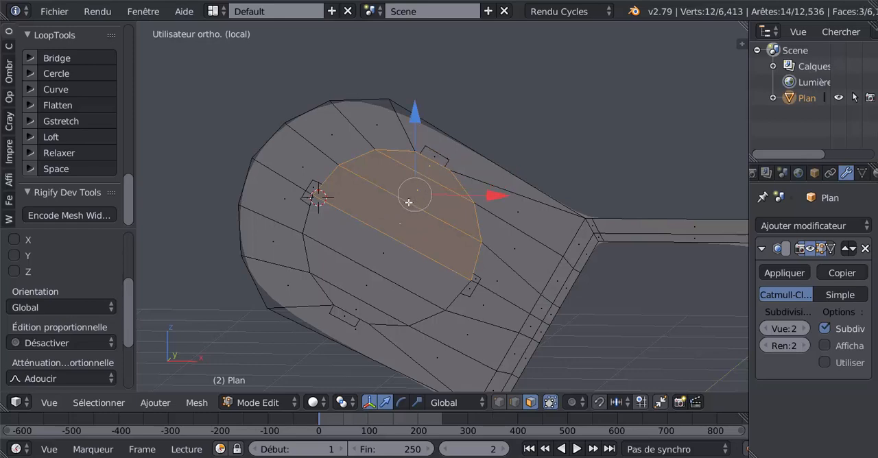
drag(394, 246, 349, 299)
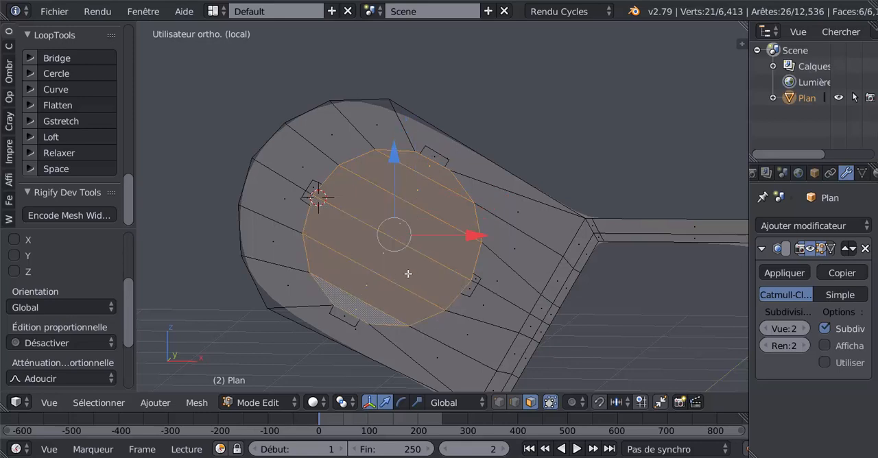
key(x)
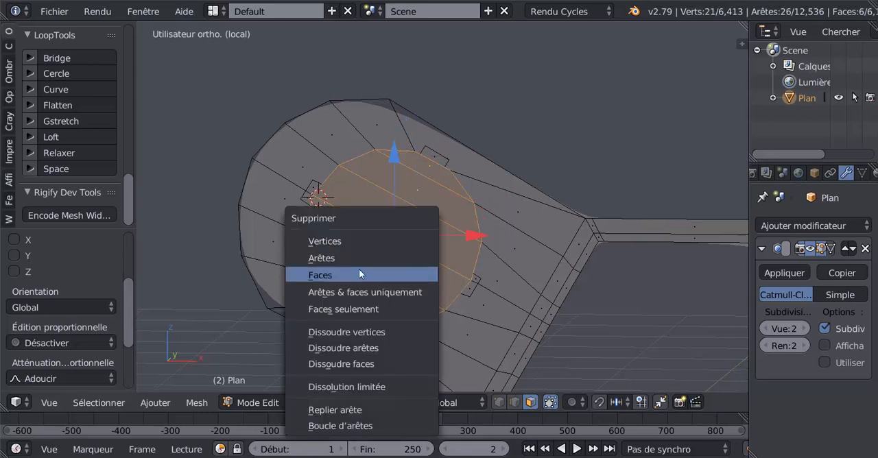
click(359, 274)
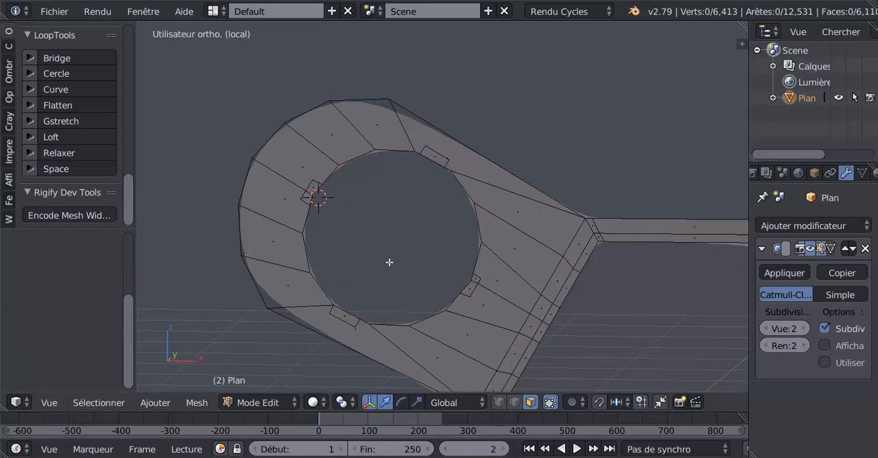
Select the edge loop around the hole and extrude it inward, scaled to about 0.914, following the reference lens rim.
click(499, 403)
alt+right_click(481, 234)
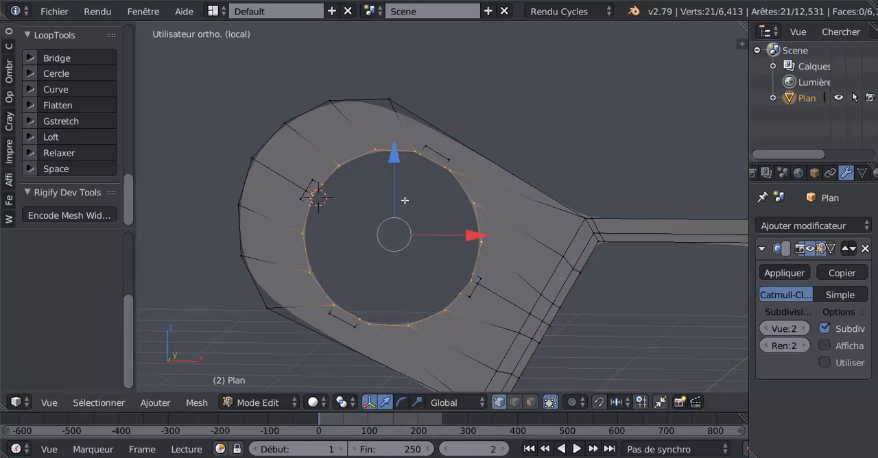
middle_drag(460, 330, 452, 328)
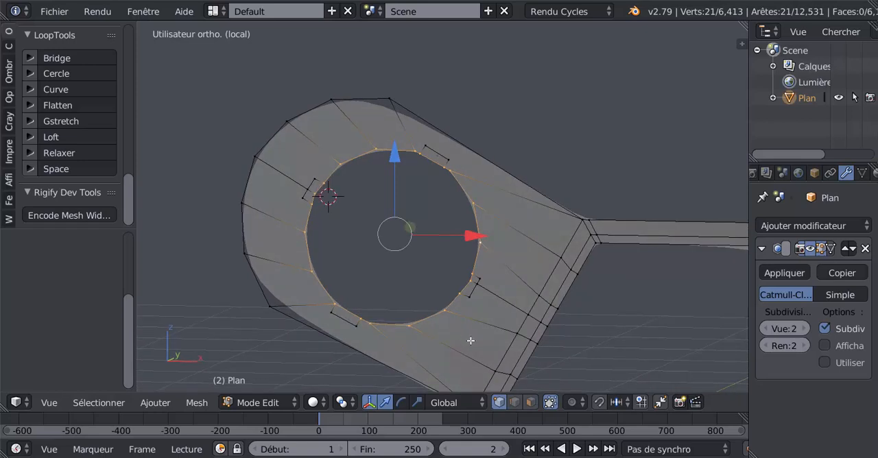
key(KP_1)
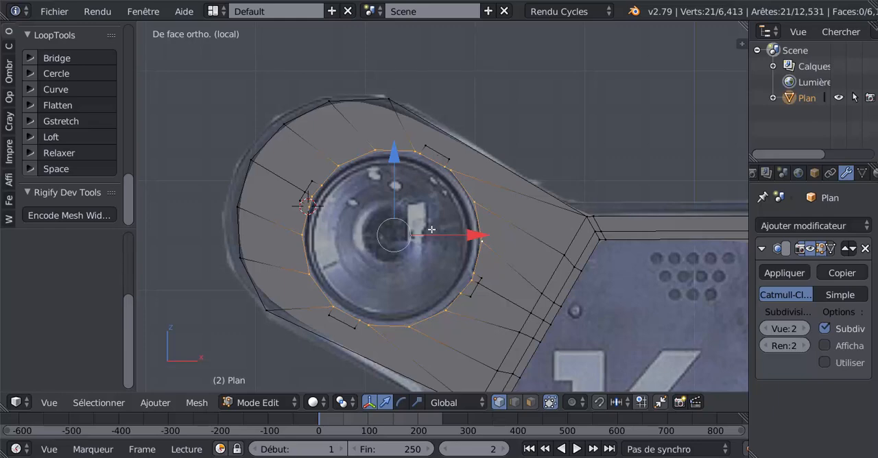
key(z)
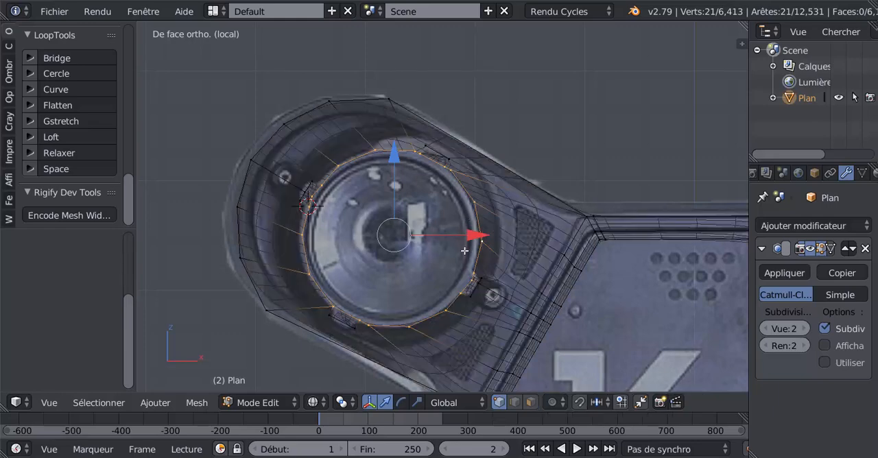
scroll(473, 259, up, 2)
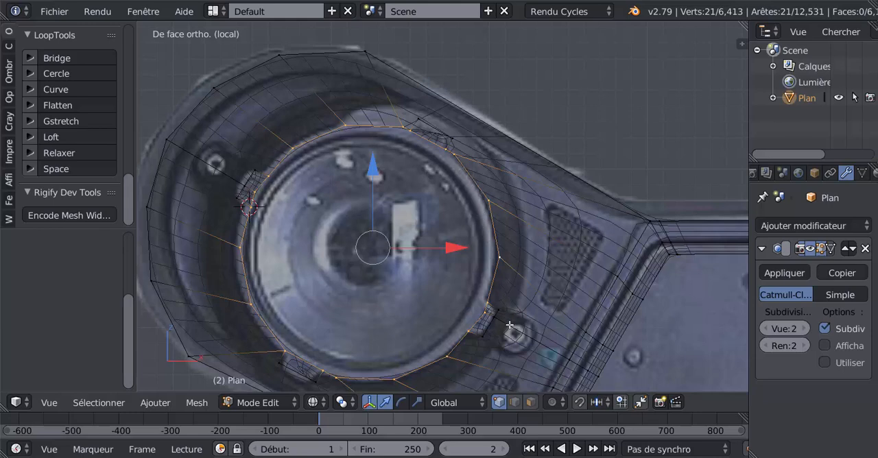
key(e)
key(s)
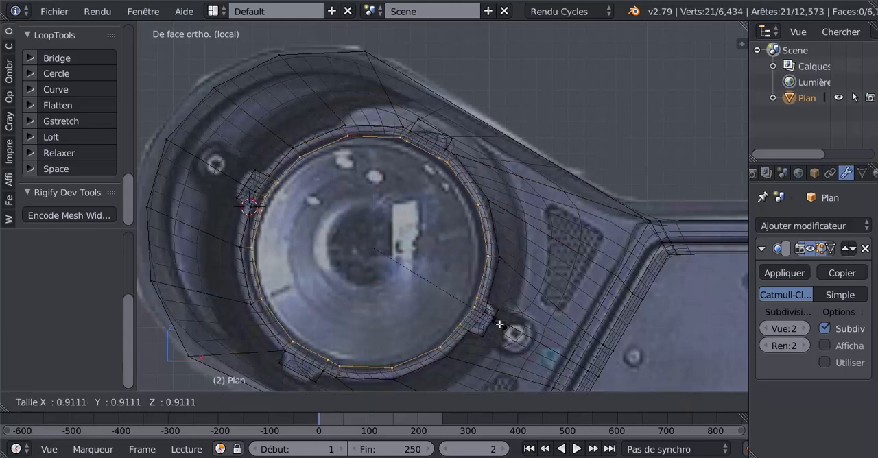
click(499, 324)
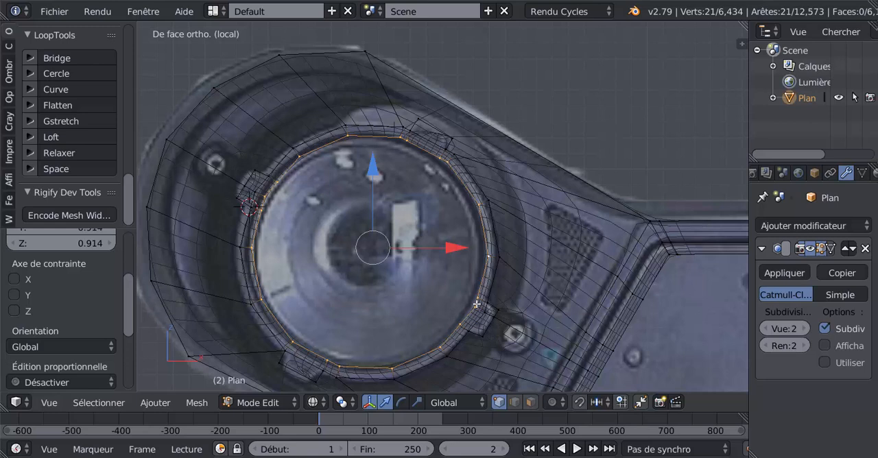
Extrude the hole's inner edge loop inward twice more, scaled to about 0.937 and about 0.951.
key(e)
key(s)
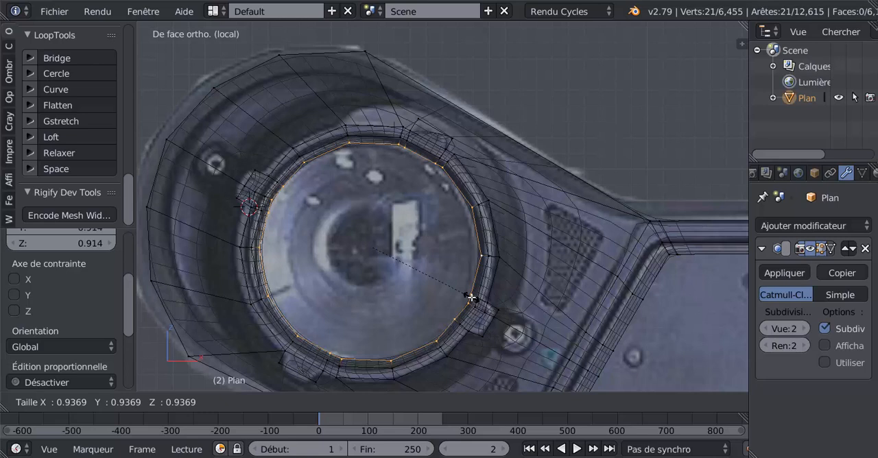
click(471, 298)
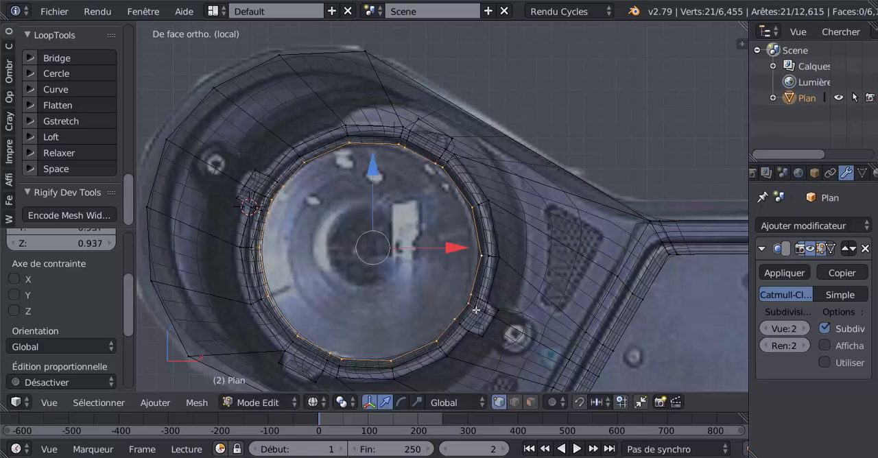
key(e)
key(s)
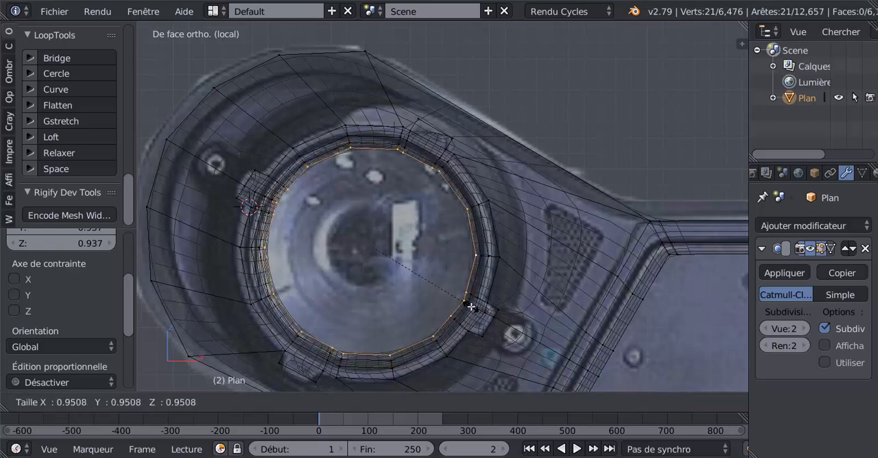
click(471, 306)
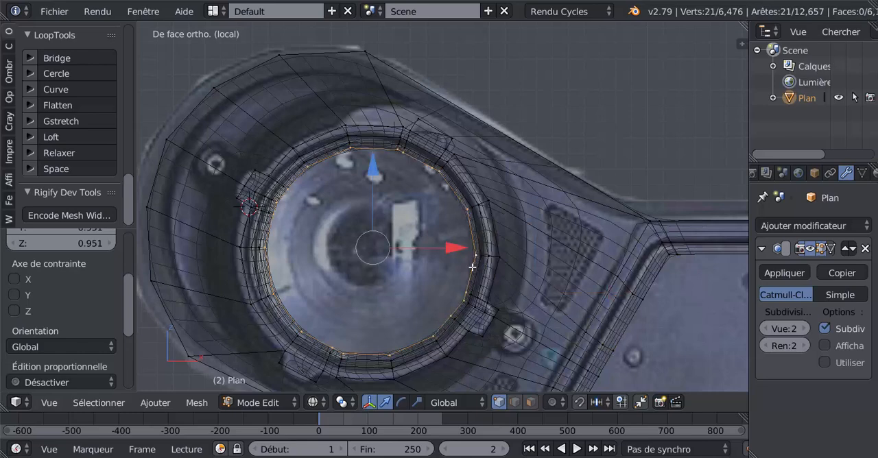
Insert a centred edge loop in the innermost band of the lens rim.
alt+right_click(471, 206)
middle_drag(461, 241, 449, 256)
scroll(473, 235, up, 3)
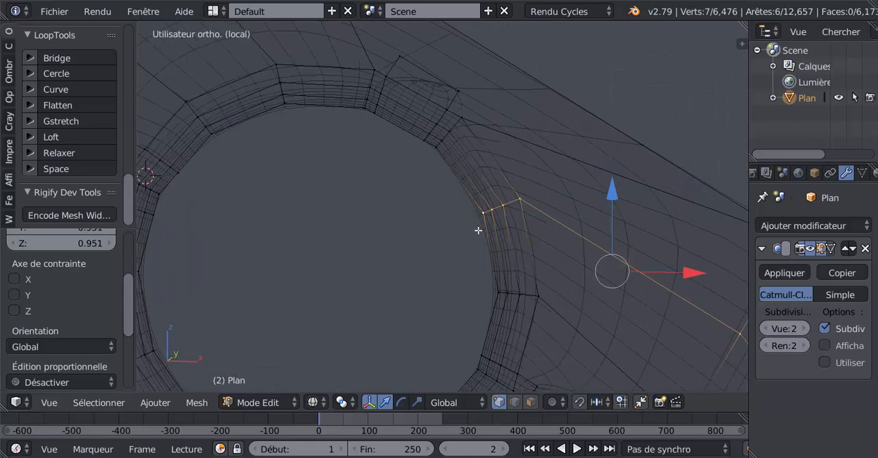
alt+right_click(486, 217)
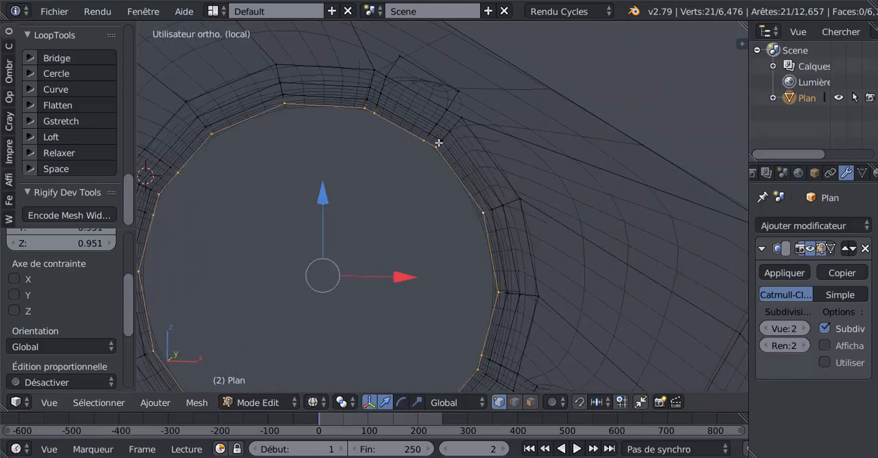
key(ctrl+r)
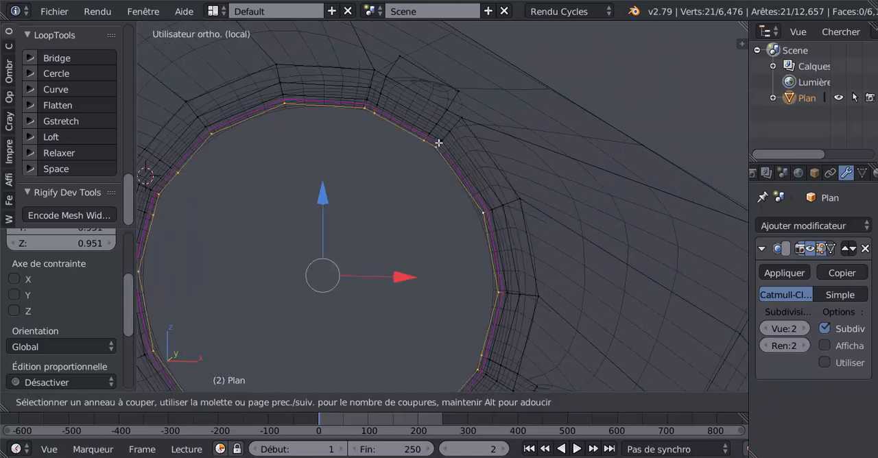
click(438, 142)
right_click(437, 145)
Shift the new inner edge loop along the Y axis to give the rim depth, and deselect it.
middle_drag(408, 260, 393, 248)
drag(416, 195, 418, 194)
key(z)
middle_drag(424, 255, 461, 221)
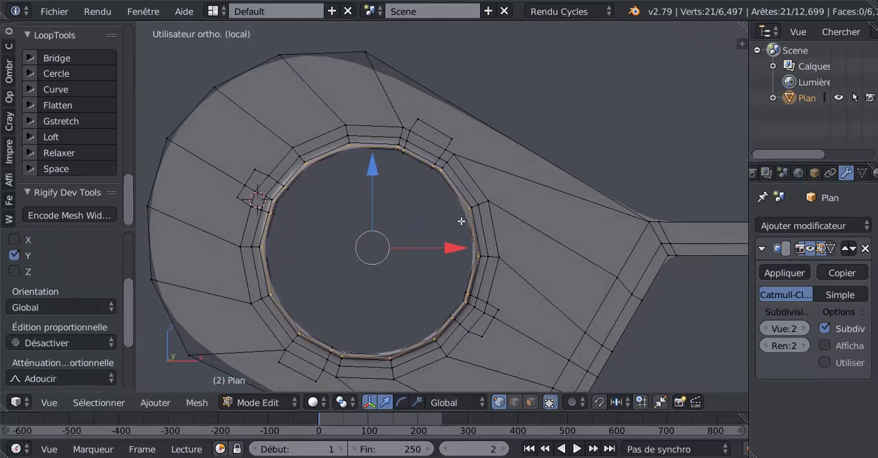
key(KP_1)
key(a)
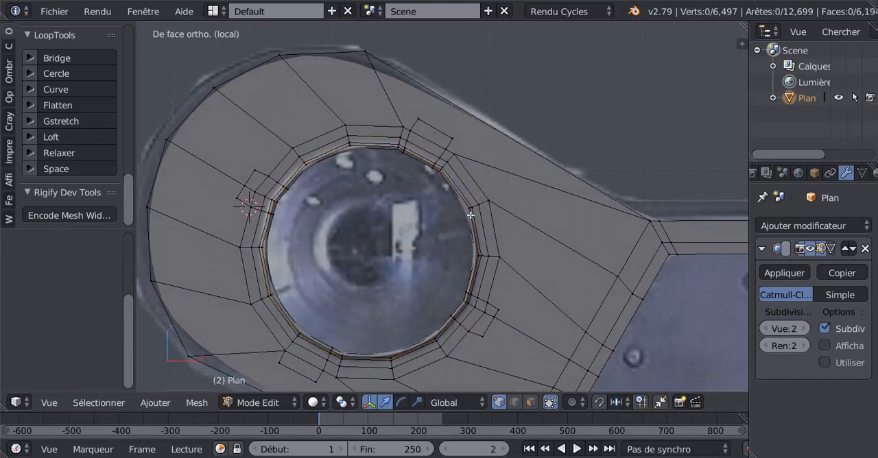
Insert two evenly spaced edge loops in the outermost band of the lens rim.
key(a)
key(a)
key(z)
scroll(479, 216, up, 1)
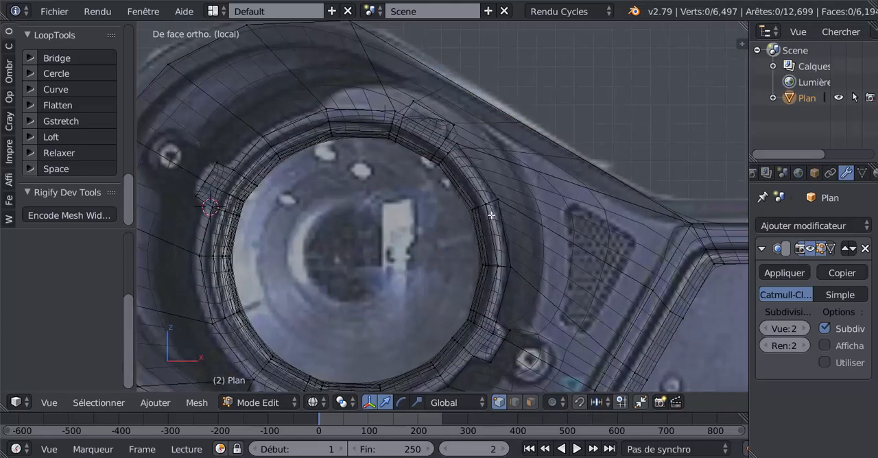
key(ctrl+r)
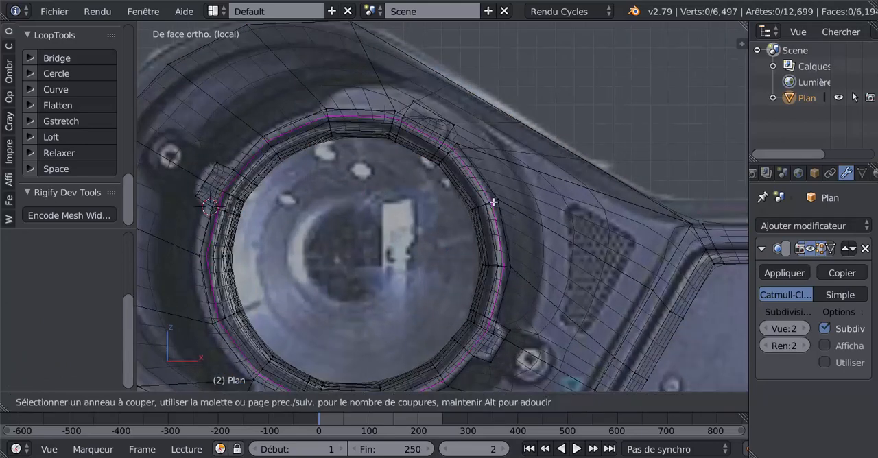
scroll(493, 202, up, 1)
click(494, 202)
right_click(493, 202)
key(z)
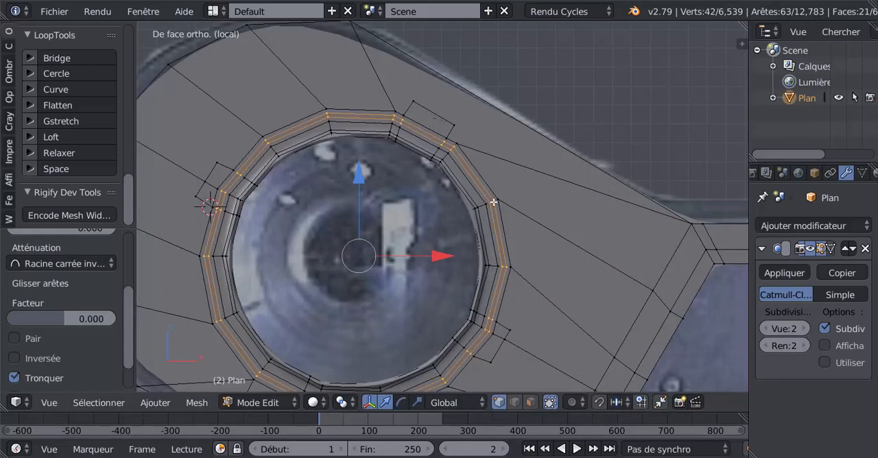
Move the two new outer loops along the Y axis to form a groove around the rim, and check the mesh in Object Mode.
middle_drag(380, 264, 368, 271)
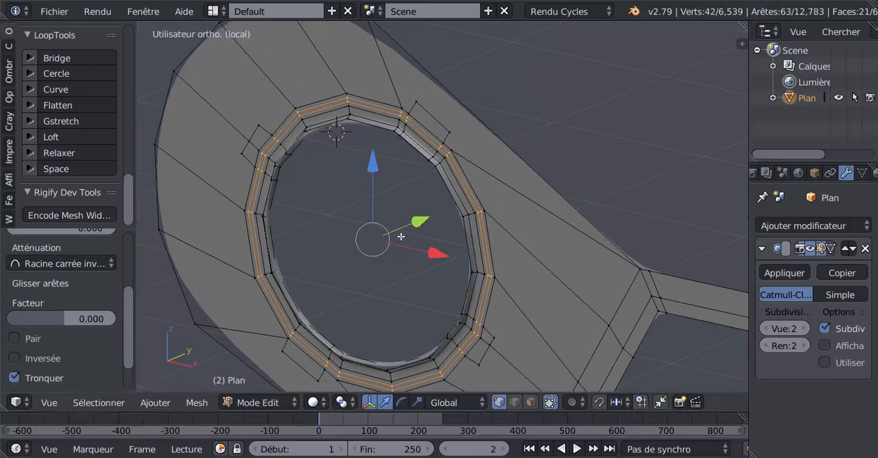
drag(424, 218, 421, 224)
mouse_move(403, 247)
middle_down()
mouse_move(460, 233)
mouse_move(459, 212)
middle_up()
key(z)
key(z)
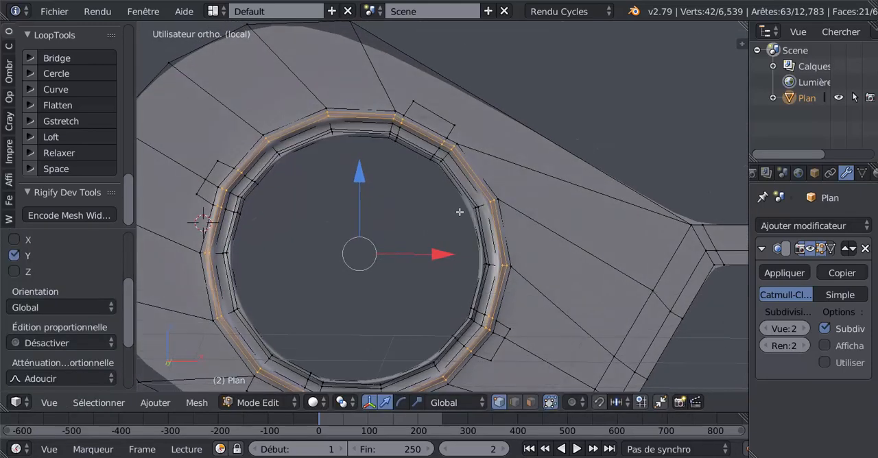
key(Tab)
key(Tab)
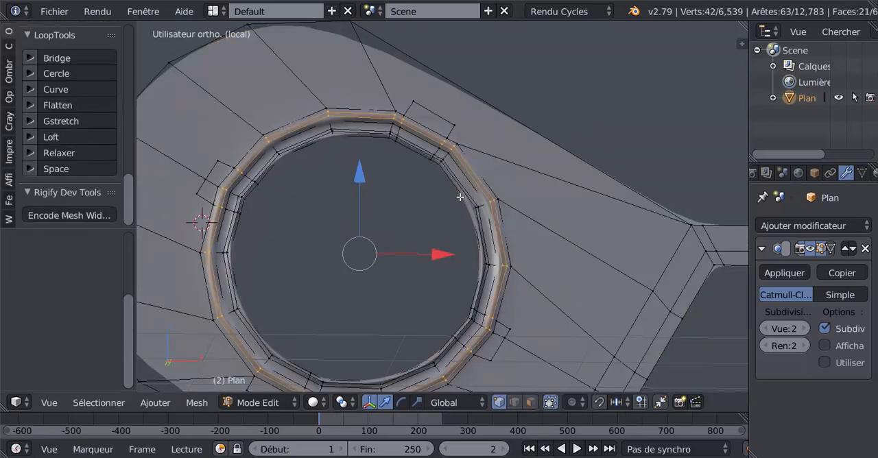
Extrude the lens rim's innermost edge loop in front view and scale the new loop inward to about 0.947.
alt+right_click(455, 203)
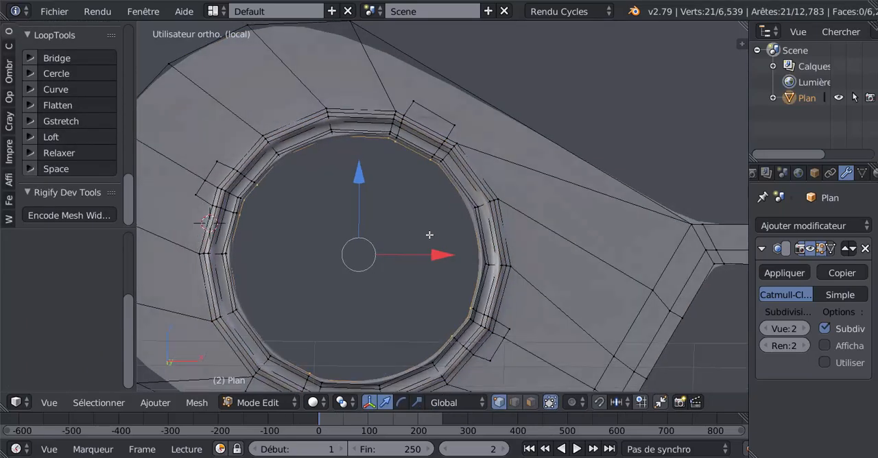
key(KP_3)
key(KP_1)
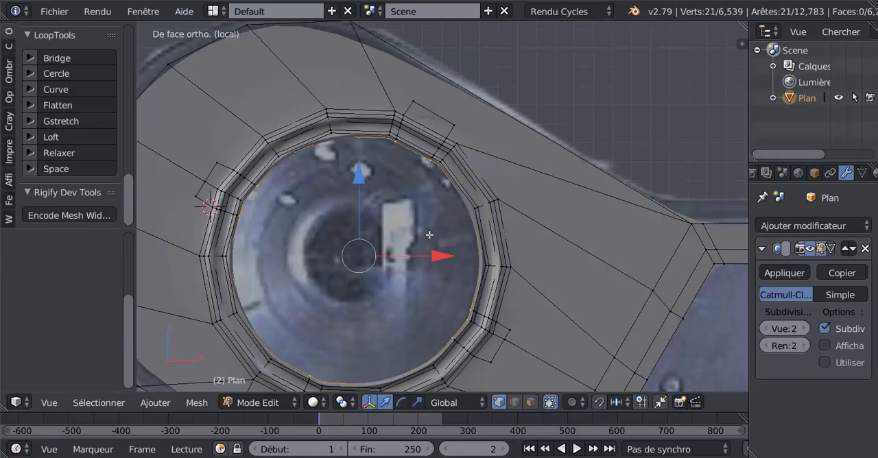
shift+middle_drag(433, 225, 468, 199)
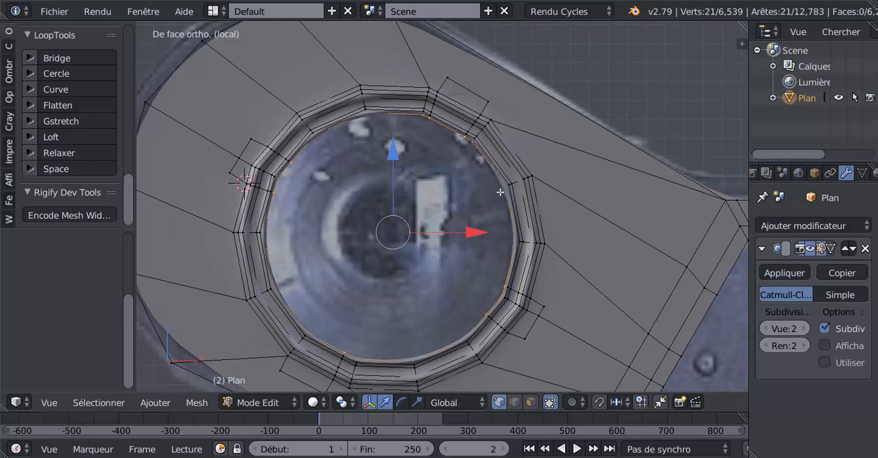
key(e)
key(s)
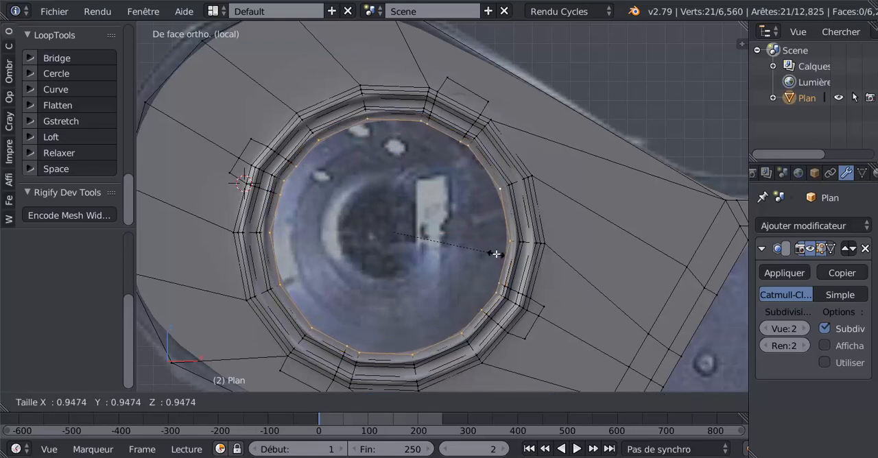
click(496, 255)
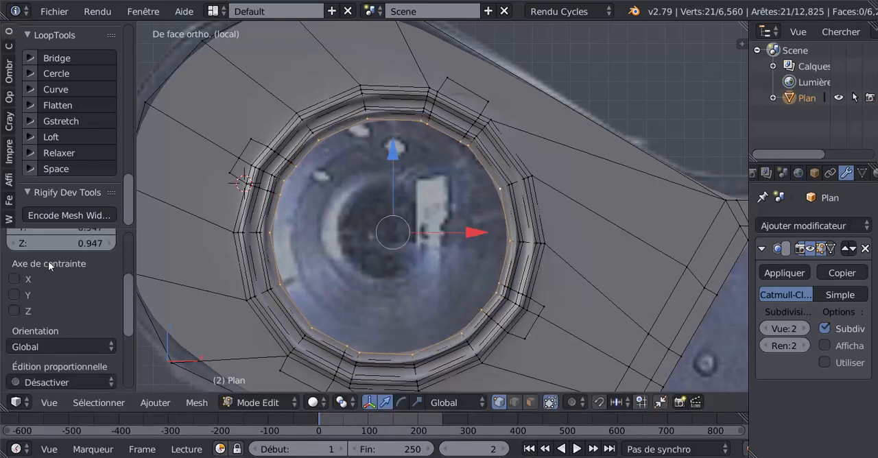
Try LoopTools Circle on the extruded inner loop, and undo it.
click(51, 73)
scroll(385, 206, down, 2)
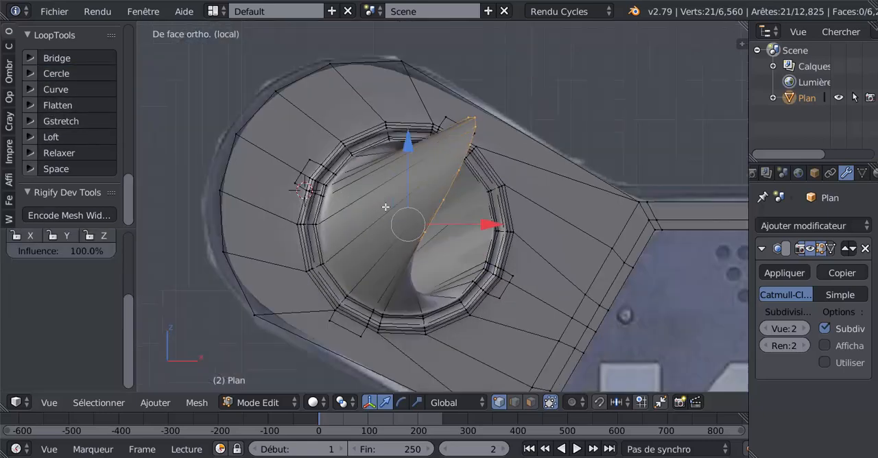
scroll(385, 206, down, 2)
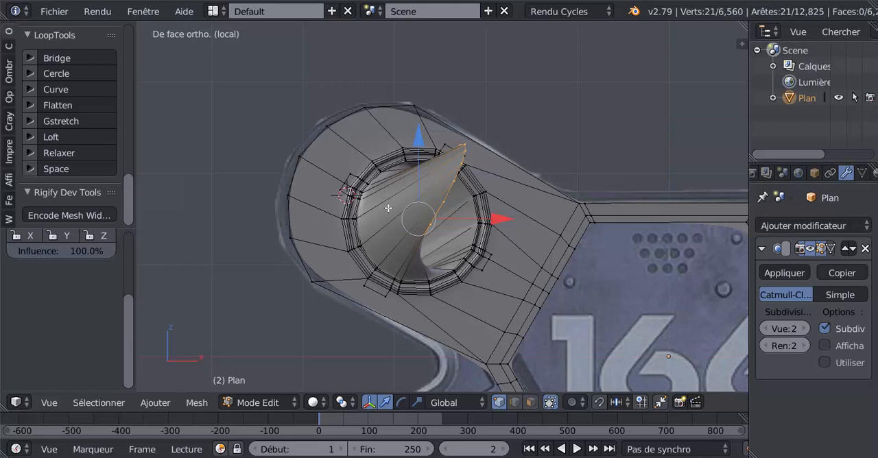
key(ctrl+z)
scroll(404, 210, up, 3)
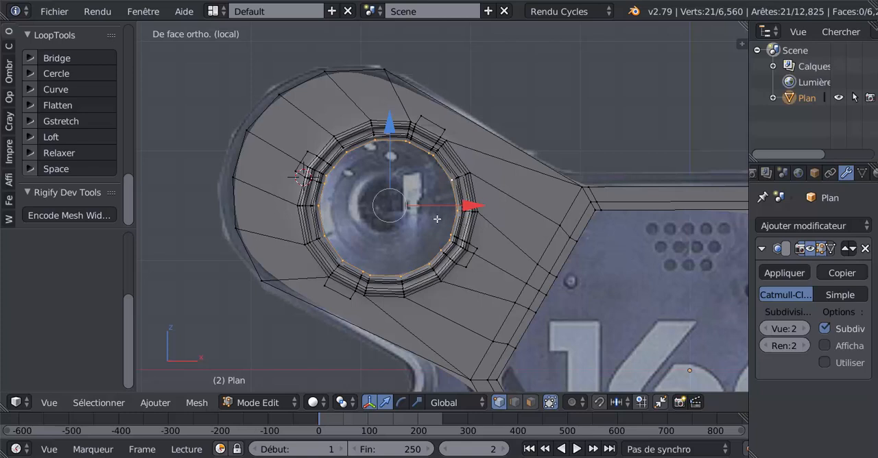
scroll(434, 219, up, 1)
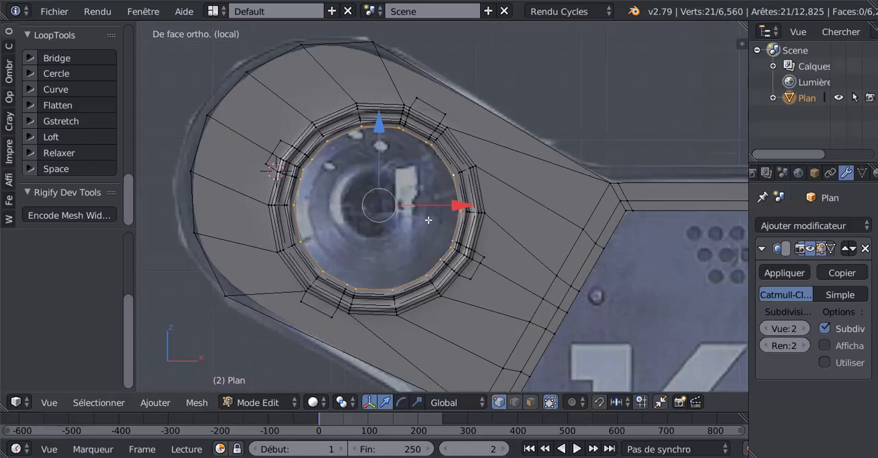
Even out the inner loop's vertices with LoopTools Space, and relax the loop several times.
click(60, 170)
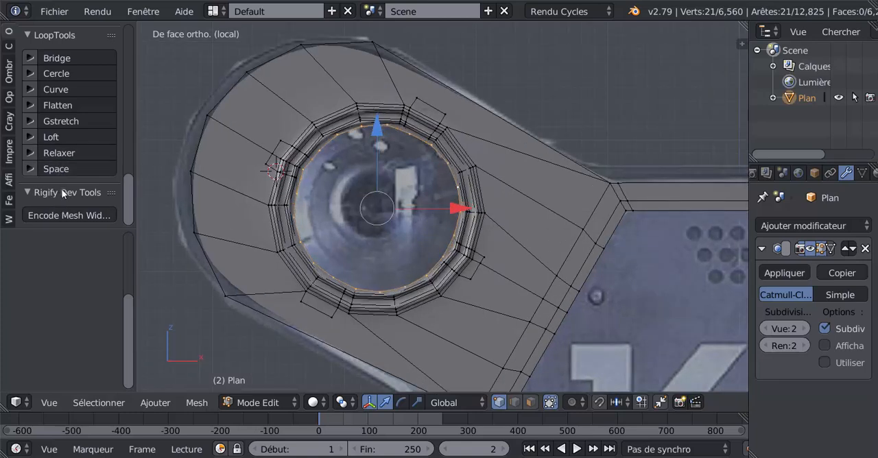
click(59, 154)
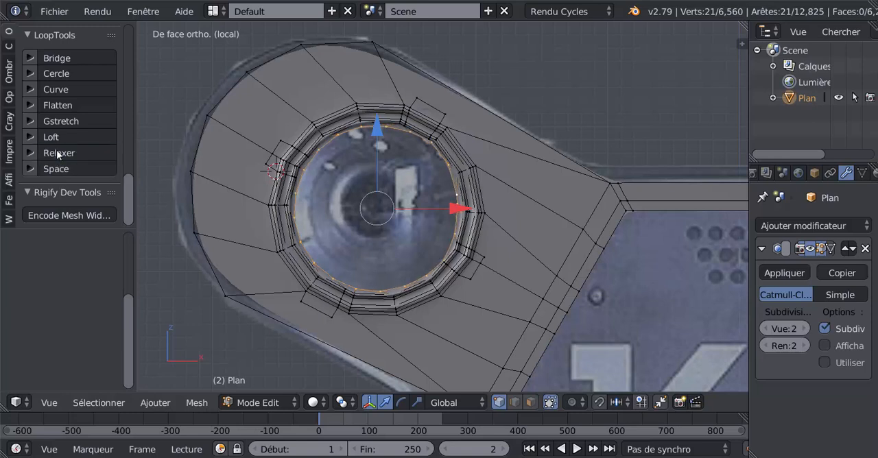
click(59, 154)
click(58, 154)
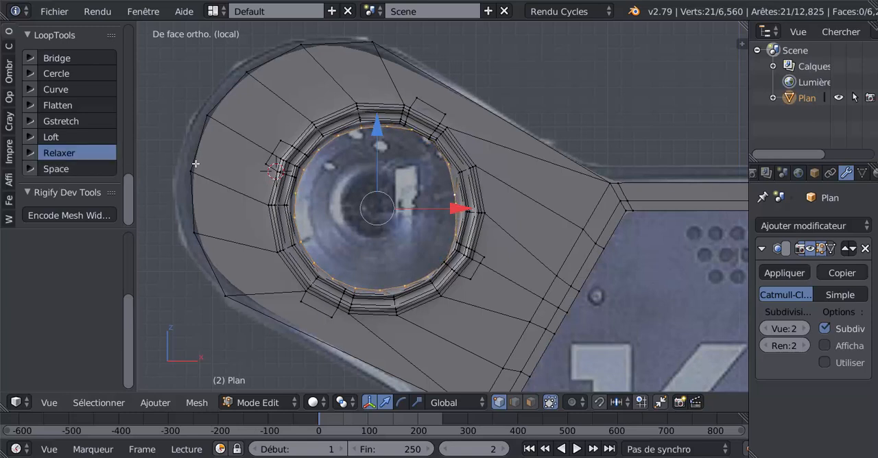
Scale the inner loop inward and relax it repeatedly with the LoopTools Relax iterations set to 25.
key(s)
click(406, 210)
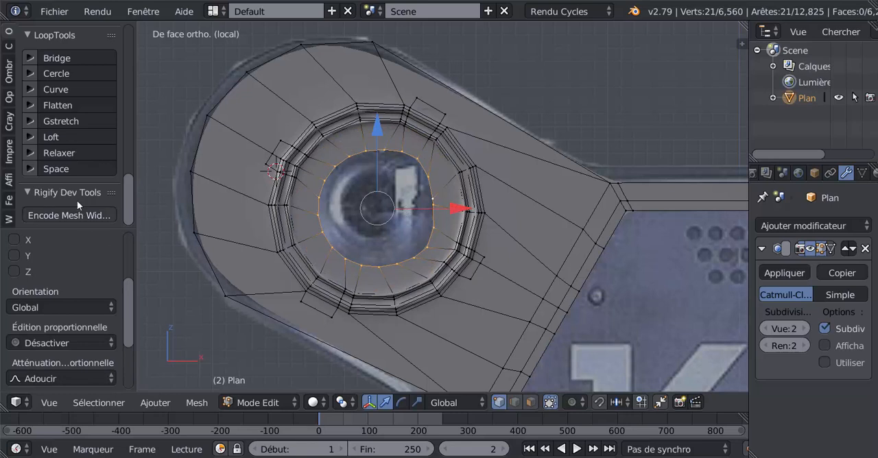
click(30, 152)
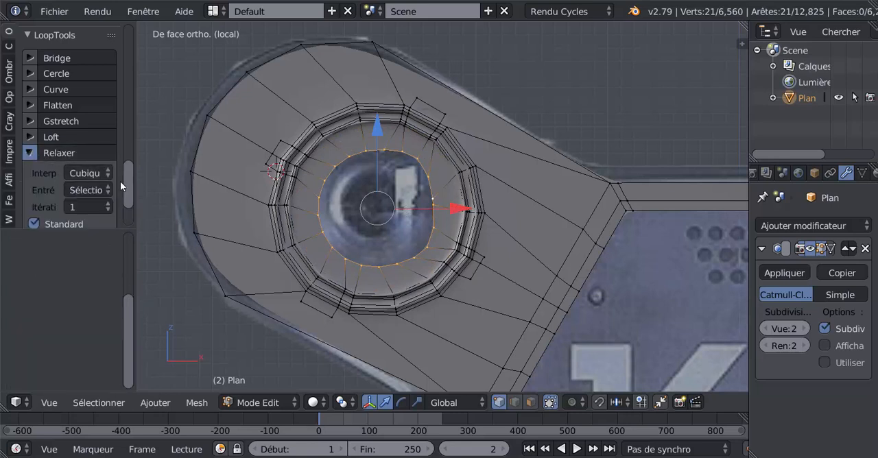
click(92, 206)
click(91, 120)
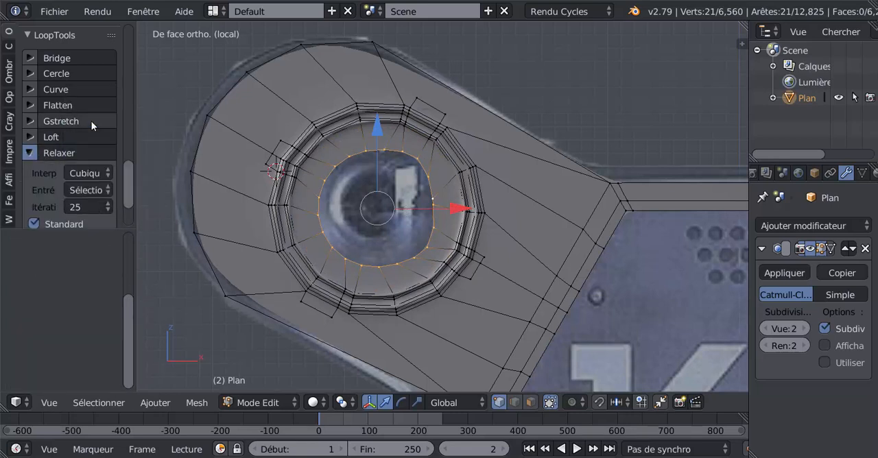
click(33, 153)
click(55, 152)
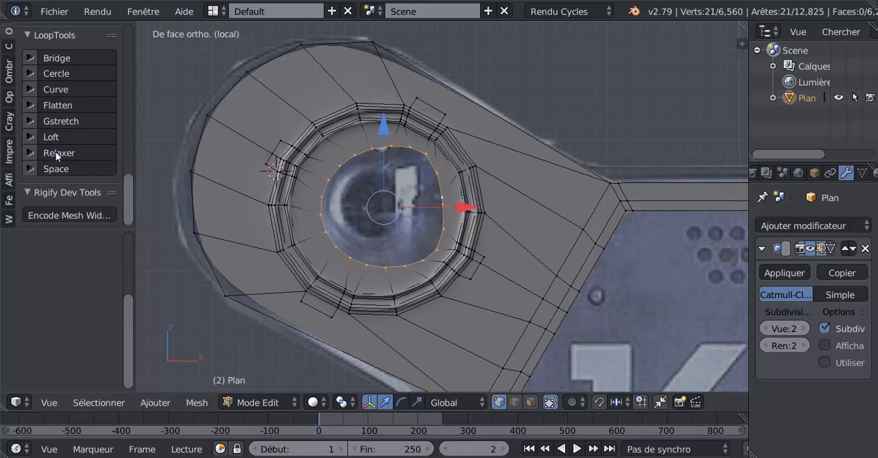
click(56, 151)
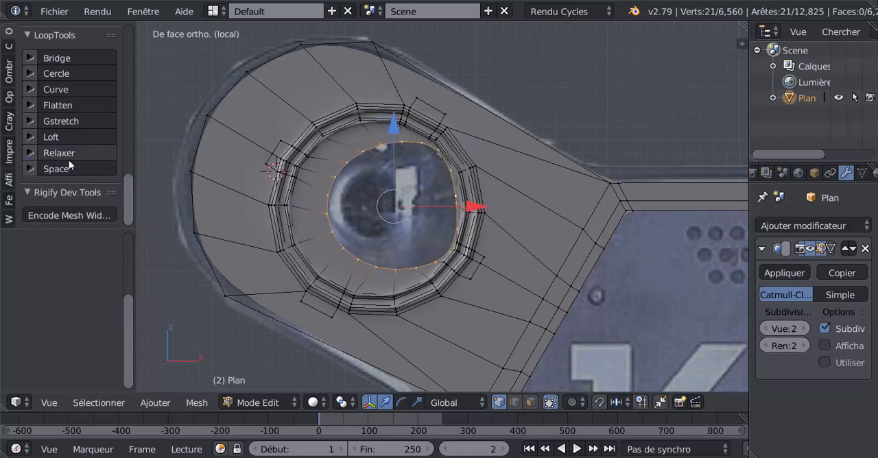
key(shift+r)
key(shift+r)
key(shift+r)
key(shift+r)
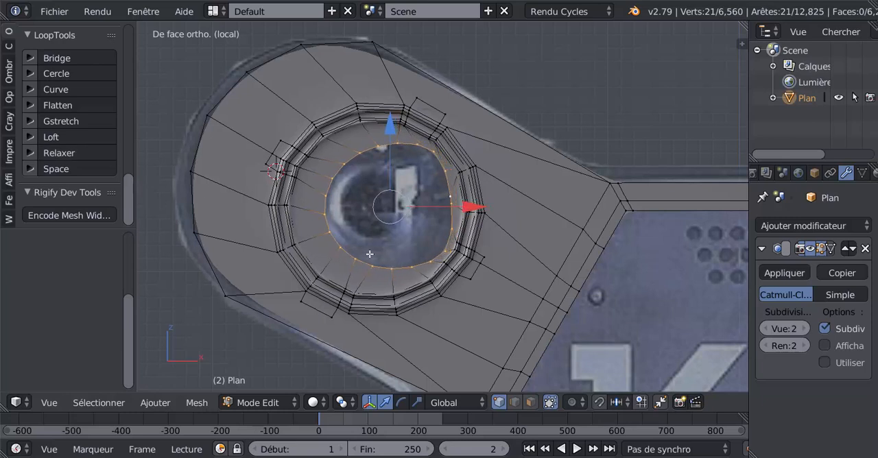
Undo the repeated relaxing and the inward scaling of the inner loop.
key(ctrl+z)
key(ctrl+z)
key(ctrl+z)
key(ctrl+z)
key(ctrl+z)
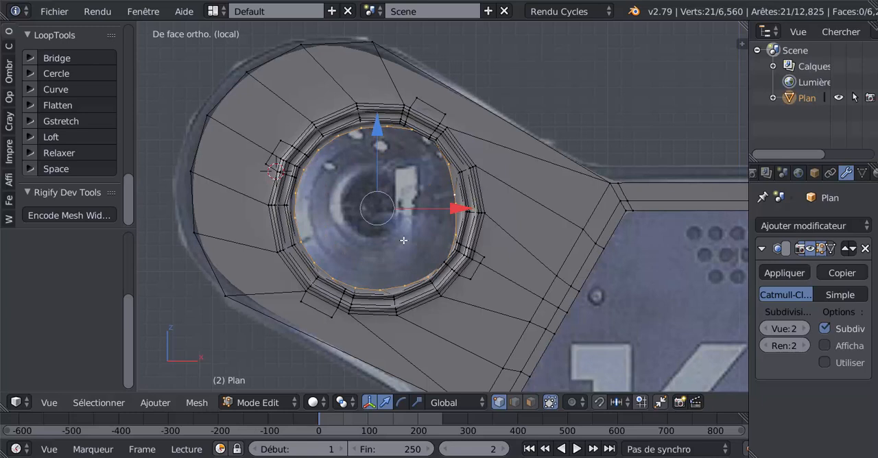
key(ctrl+z)
key(ctrl+z)
key(ctrl+z)
key(ctrl+z)
key(ctrl+z)
key(ctrl+z)
key(ctrl+z)
key(ctrl+z)
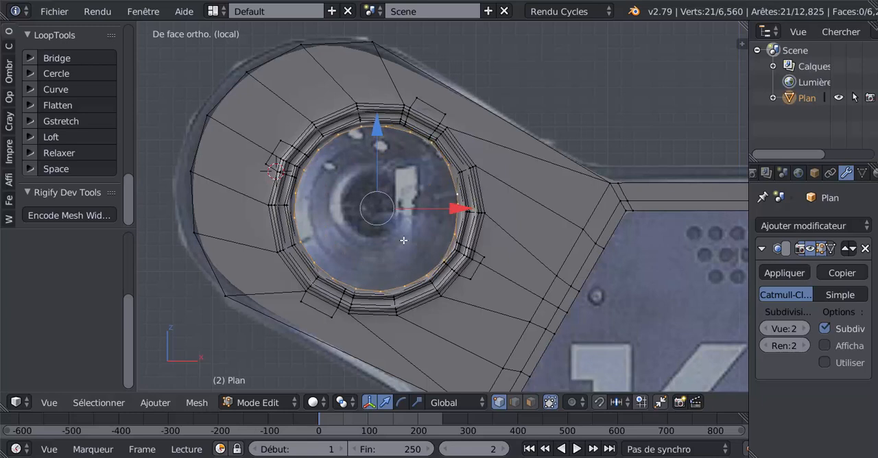
key(ctrl+z)
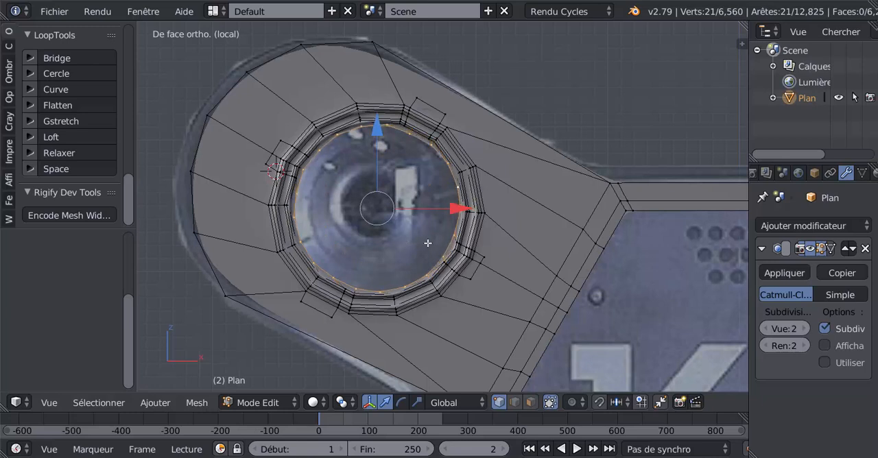
Scale the inner loop slightly inward, try LoopTools Circle on it, and undo the Circle operation.
key(s)
click(422, 236)
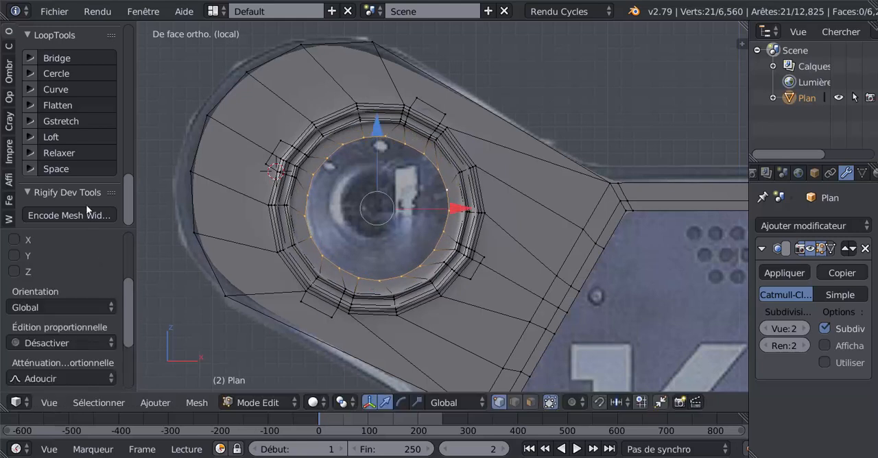
click(57, 74)
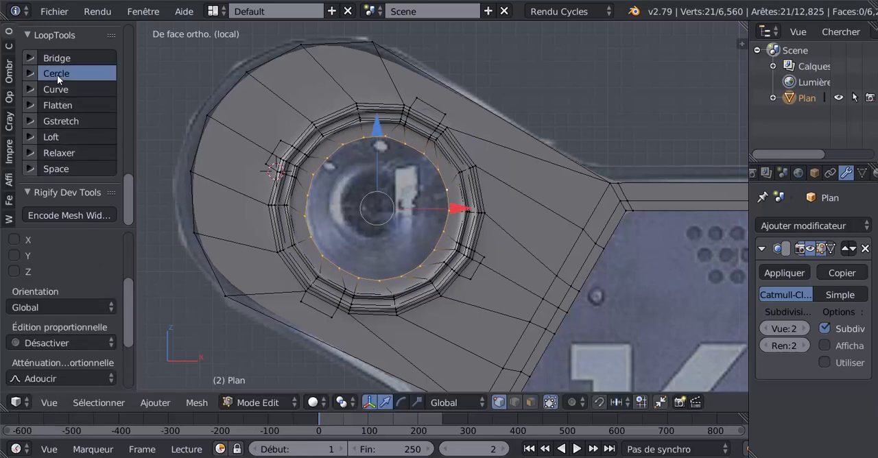
key(ctrl+z)
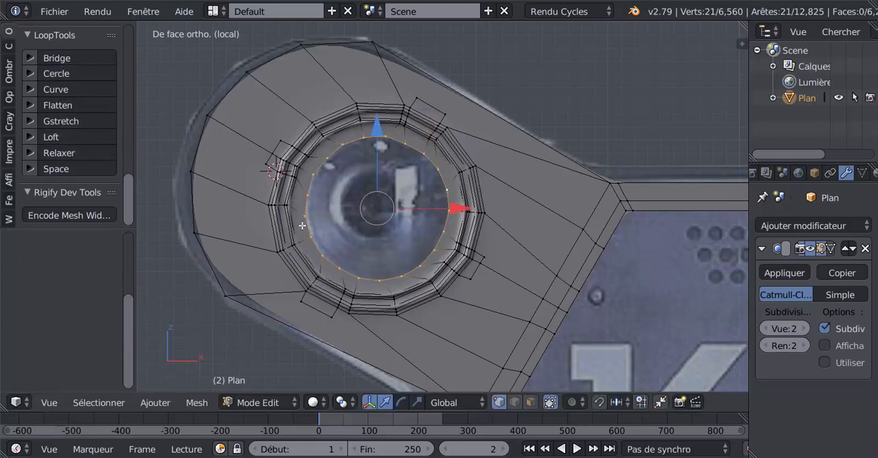
Rotate the whole panel object by about -28.25° in front view in Object Mode, bringing the lens arm level.
scroll(364, 247, down, 4)
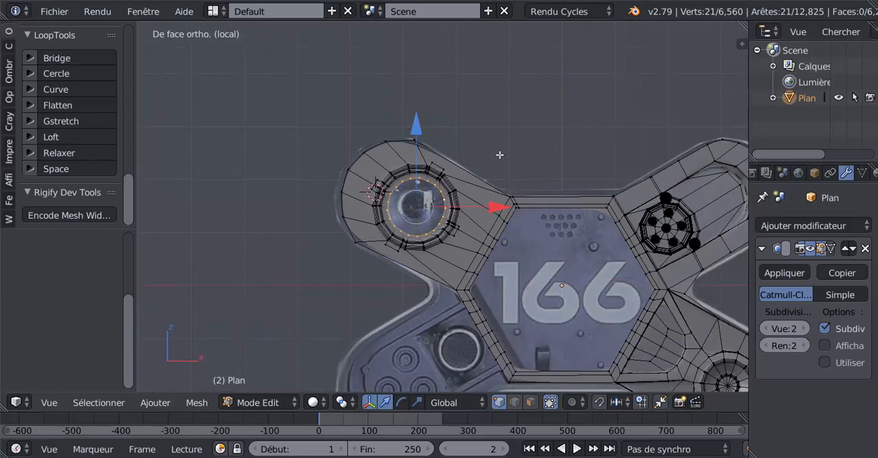
key(Tab)
scroll(506, 163, down, 3)
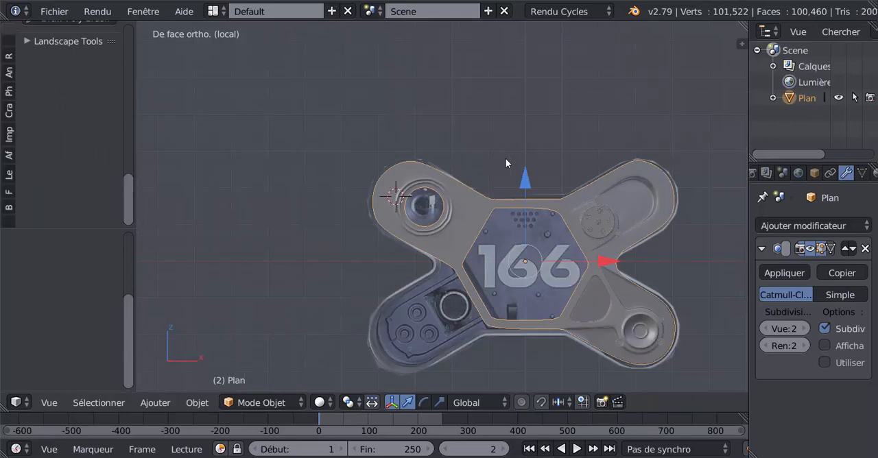
key(KP_3)
key(KP_1)
key(r)
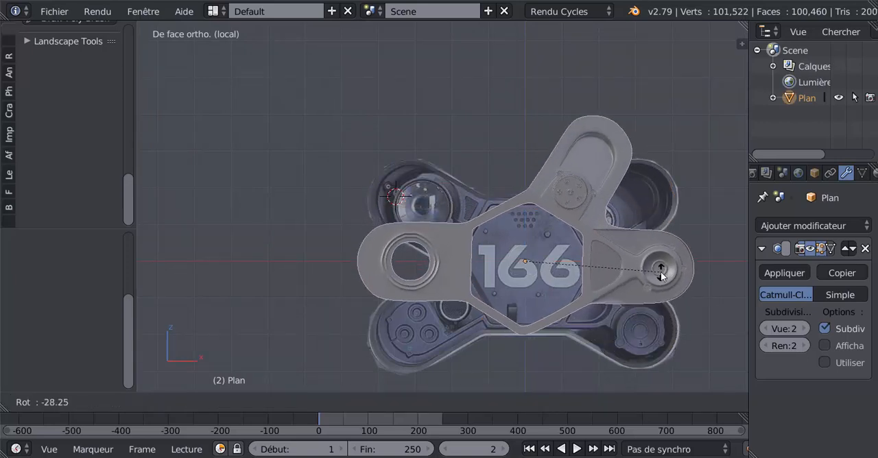
click(661, 274)
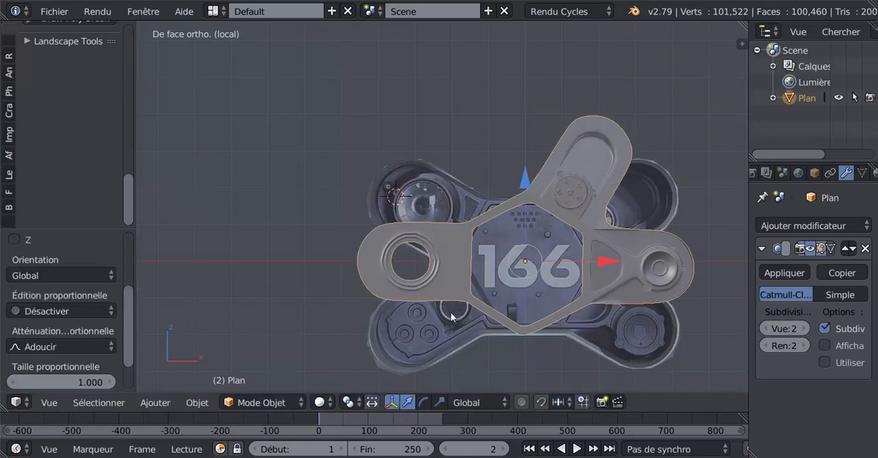
Try LoopTools Circle on the inner lens loop in Edit Mode, and undo the loop's reshaping.
key(Tab)
scroll(421, 296, up, 5)
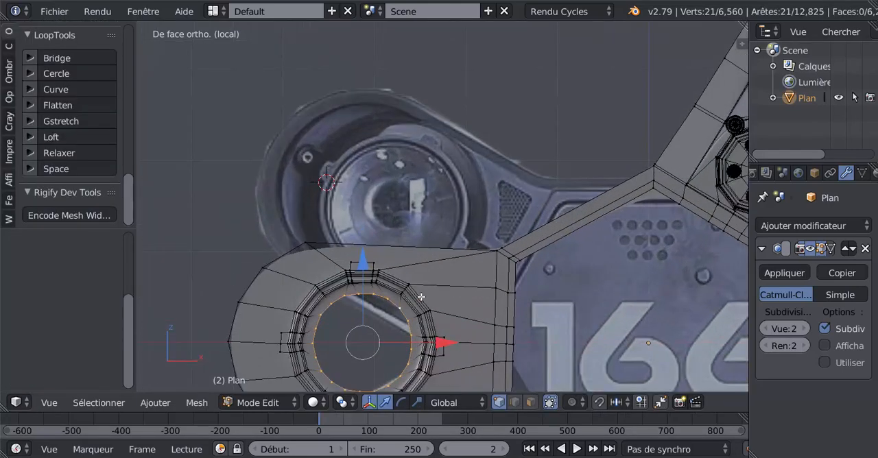
click(56, 73)
scroll(363, 219, down, 3)
middle_drag(396, 297, 395, 221)
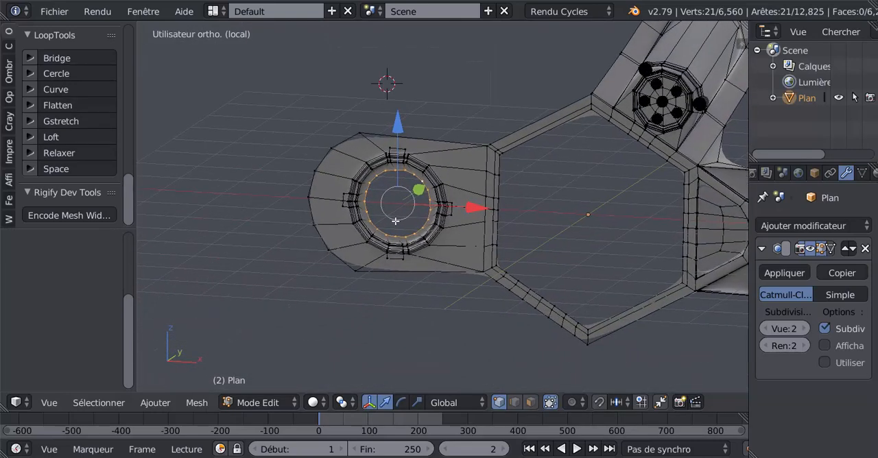
scroll(395, 221, up, 5)
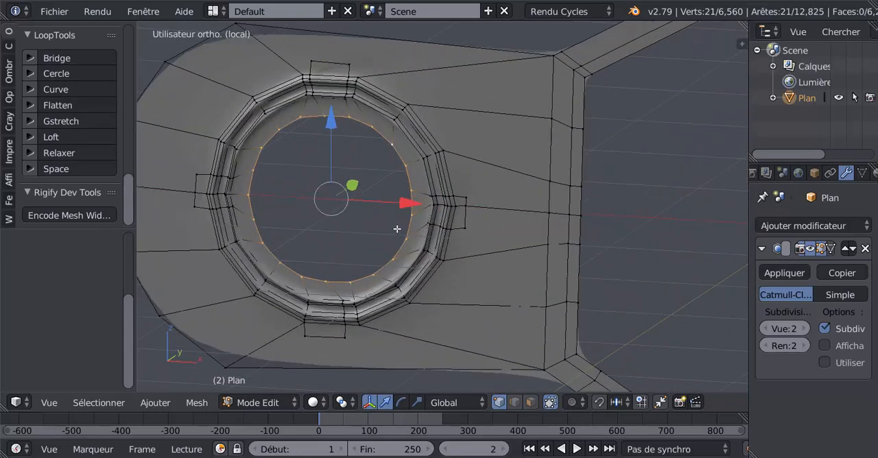
key(ctrl+z)
Delete the edges of the extruded inner loop in the lens opening.
middle_drag(406, 218, 431, 201)
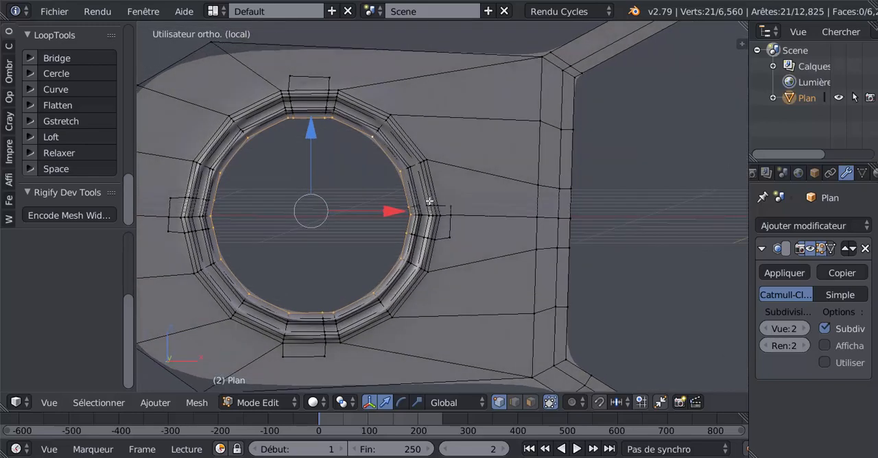
key(x)
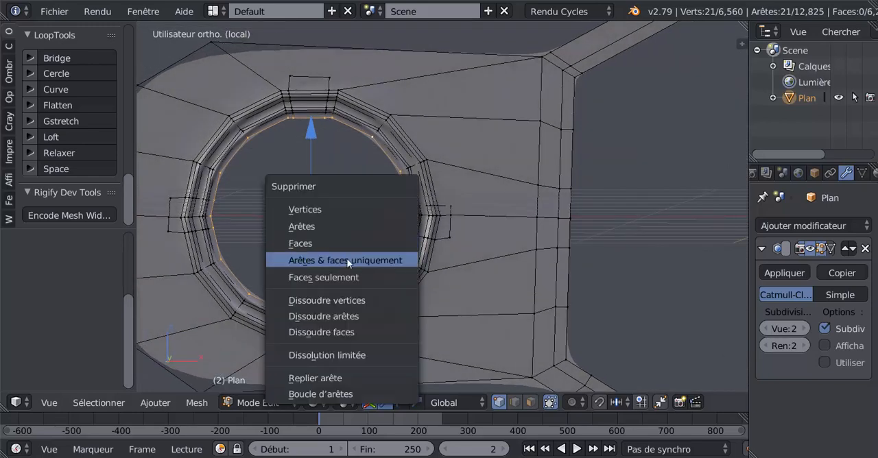
click(328, 225)
Extrude the innermost edge loop of the lens opening and scale it inward to about 0.832.
middle_drag(447, 210, 453, 214)
scroll(415, 240, up, 1)
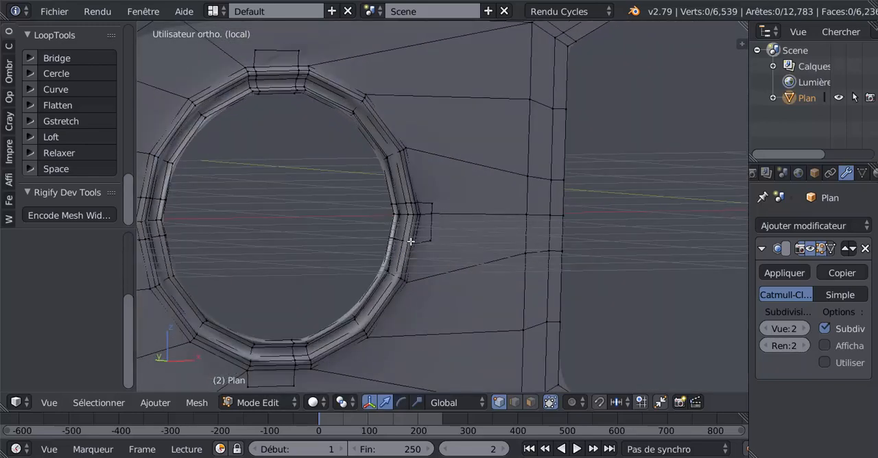
alt+right_click(389, 240)
scroll(389, 240, down, 3)
middle_drag(388, 240, 328, 265)
key(s)
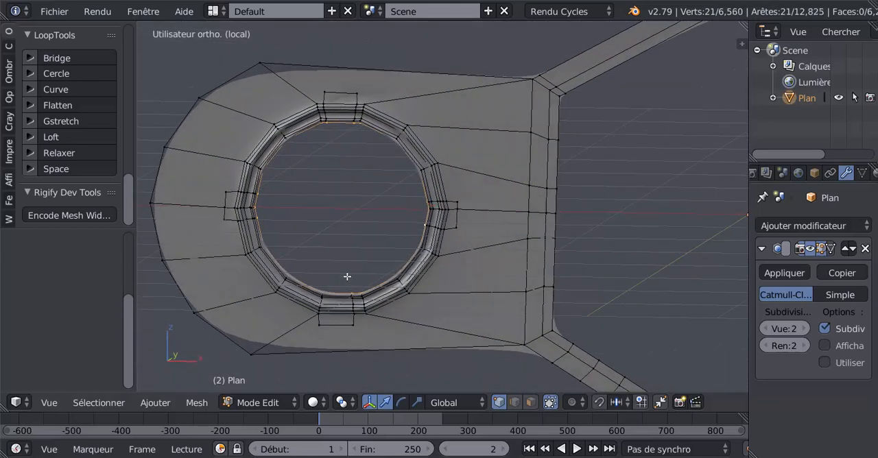
click(343, 265)
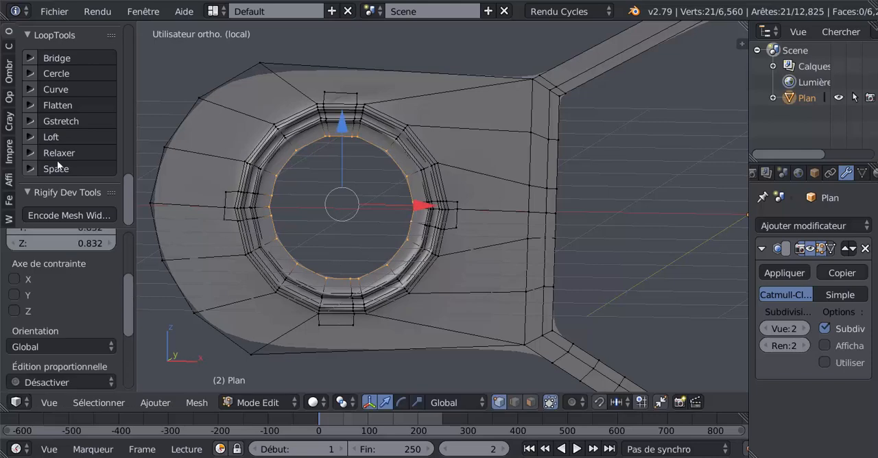
Try LoopTools Circle on the extruded inner loop of the lens opening, and undo it.
click(50, 76)
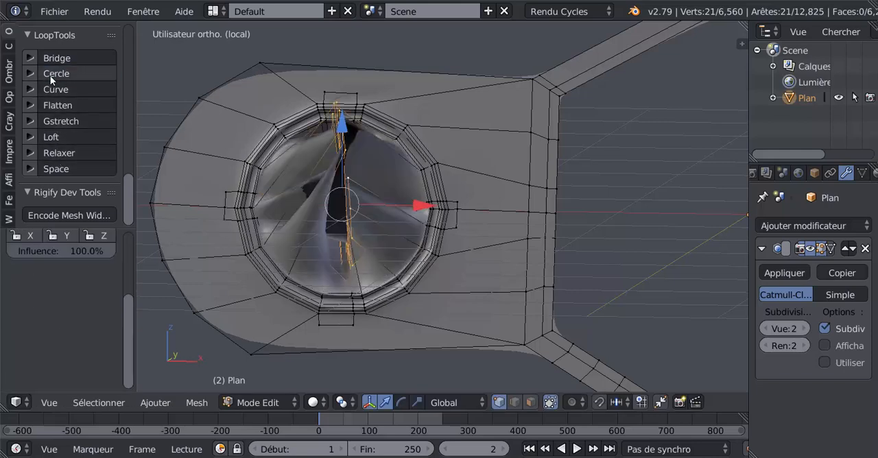
middle_drag(282, 175, 268, 225)
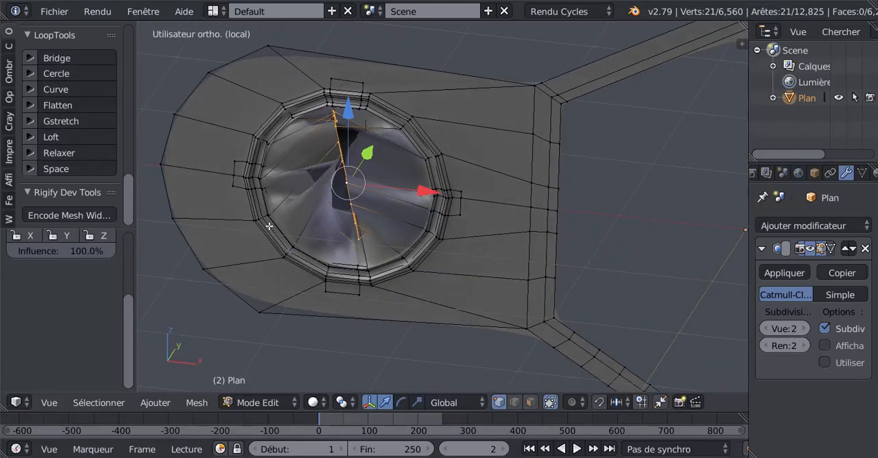
key(ctrl+z)
middle_drag(302, 255, 314, 247)
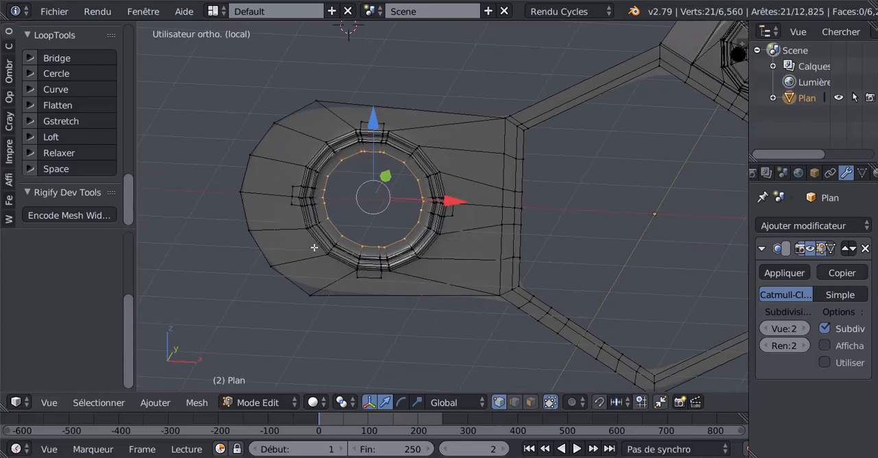
In front view, extrude the lens opening's inner loop again and scale it inward to about 0.803.
key(KP_3)
key(KP_1)
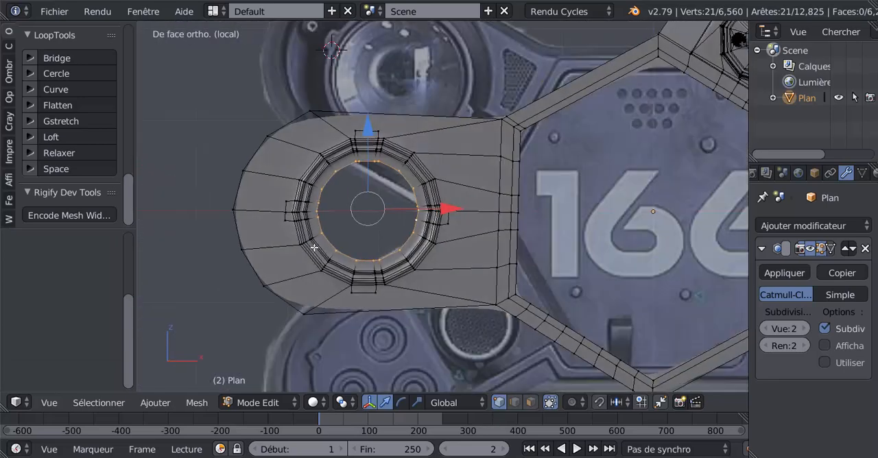
scroll(314, 247, up, 1)
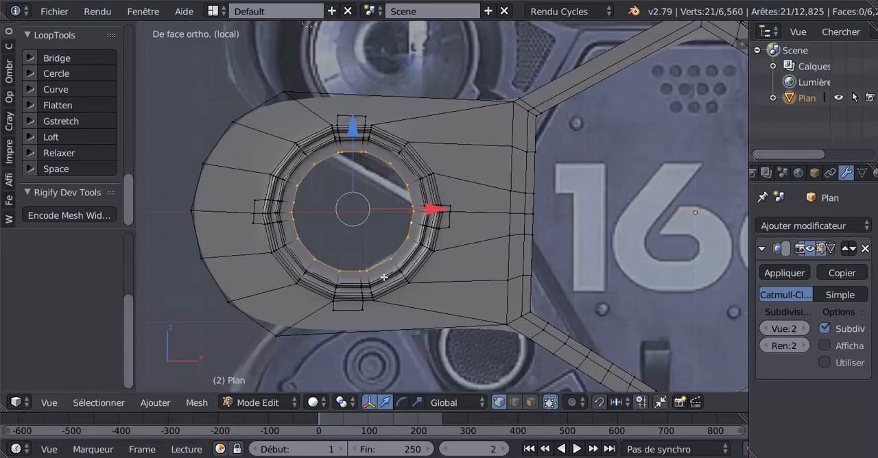
key(e)
key(s)
click(376, 258)
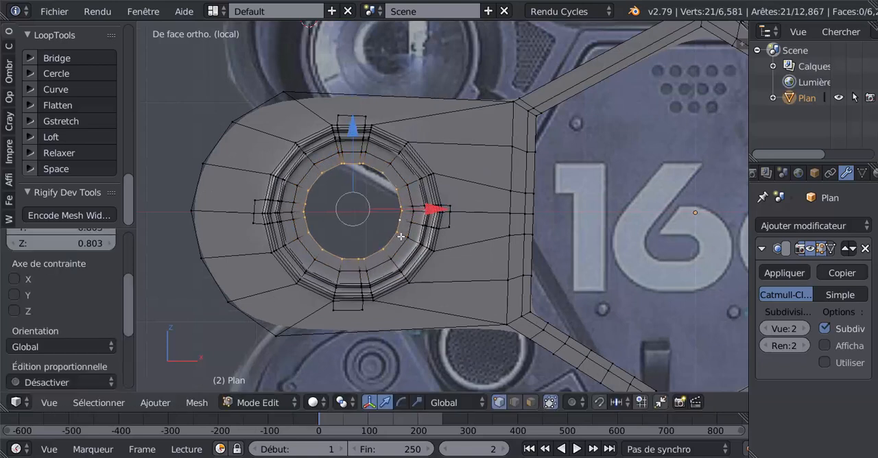
Select the loop just outside the newest extrusion, try LoopTools Circle on it, and undo the operation.
right_click(408, 199)
alt+right_click(409, 189)
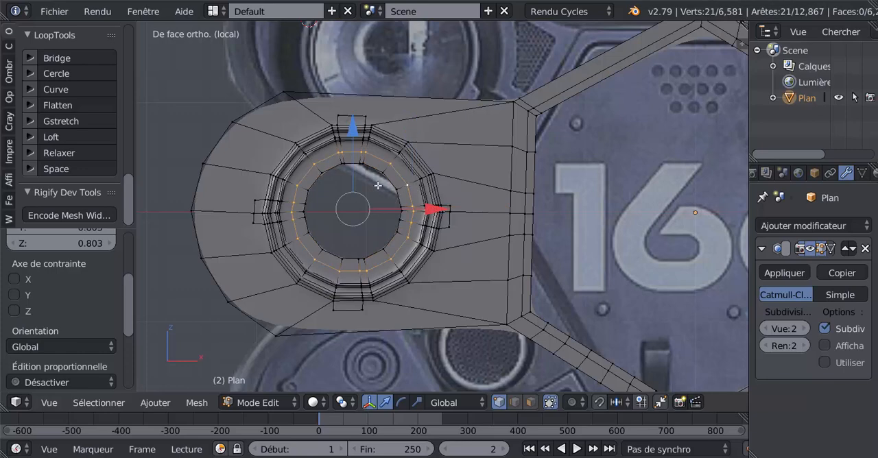
click(67, 74)
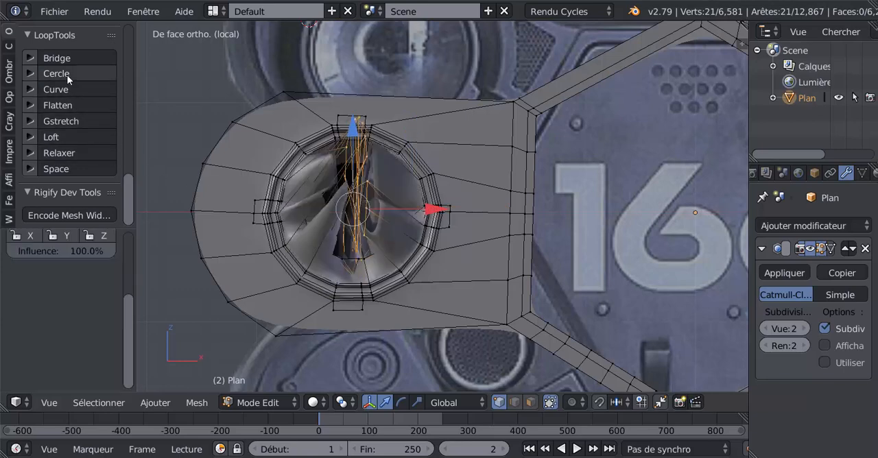
key(ctrl+z)
scroll(346, 249, up, 3)
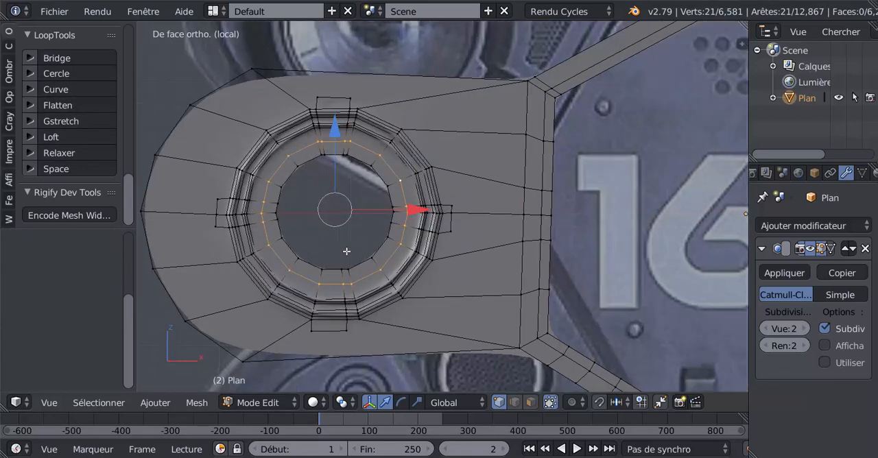
Undo the panel rotation and all the lens rim modelling, back to the plain arm surface before its inset.
shift+middle_drag(356, 242, 399, 219)
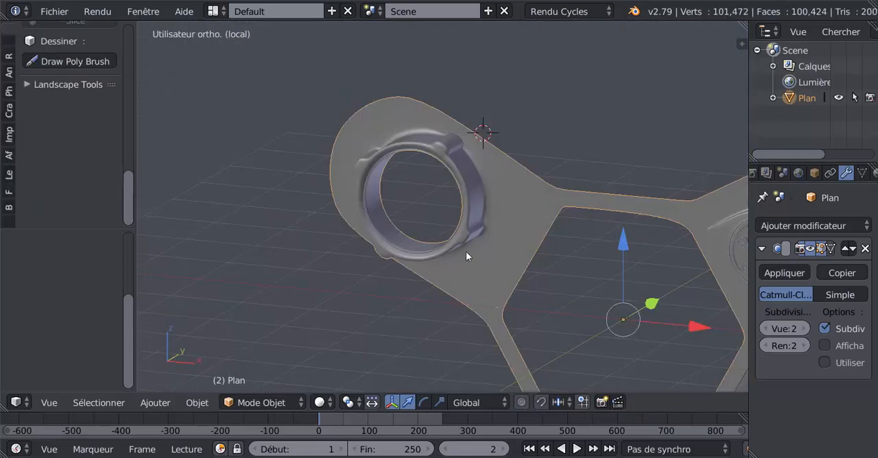
scroll(475, 251, up, 3)
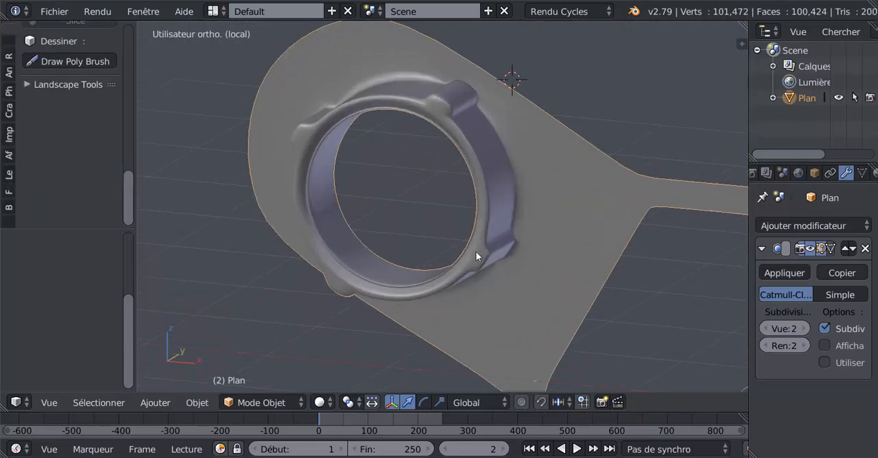
scroll(475, 251, down, 2)
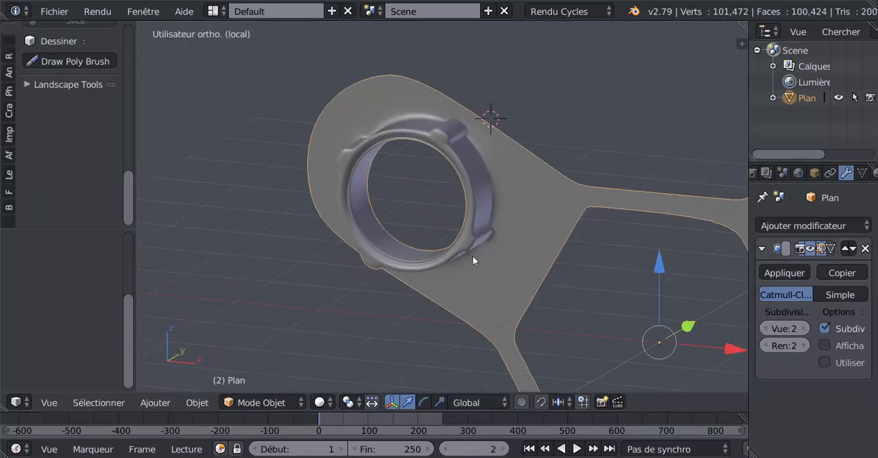
key(ctrl+z)
key(ctrl+z)
key(ctrl+z)
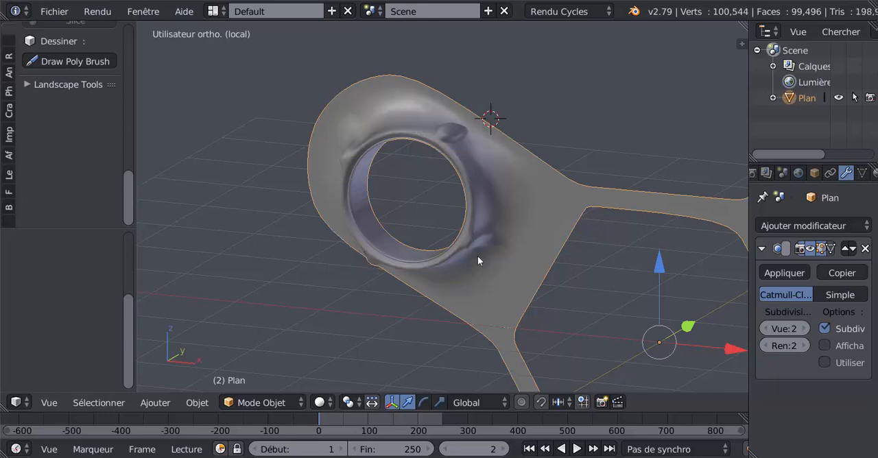
key(ctrl+z)
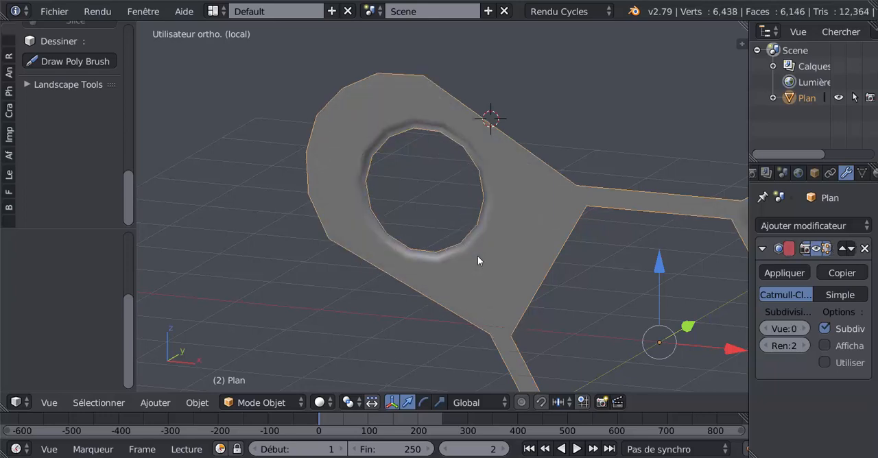
key(ctrl+z)
key(Tab)
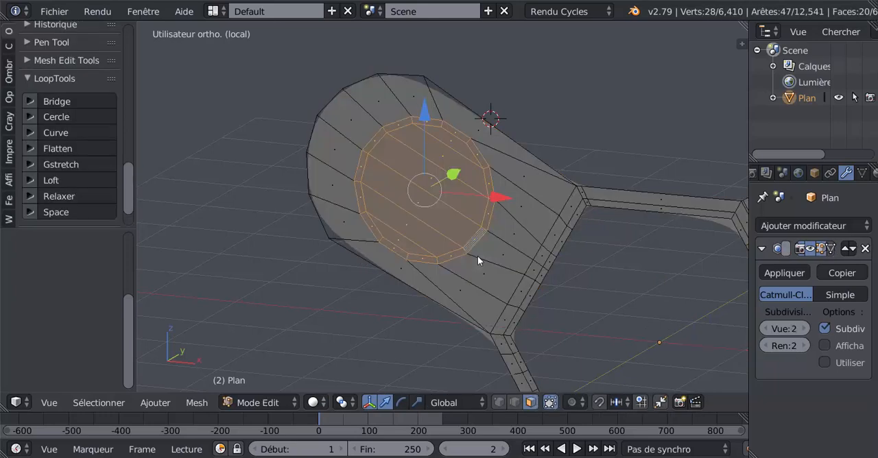
scroll(478, 256, up, 2)
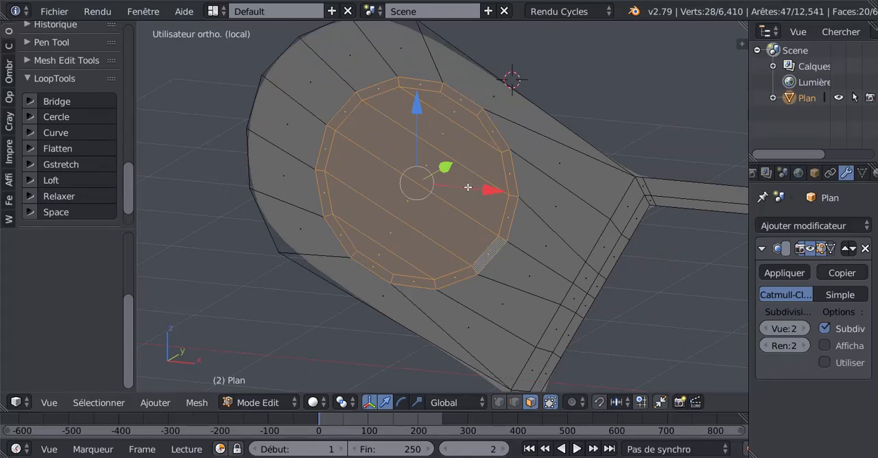
key(Tab)
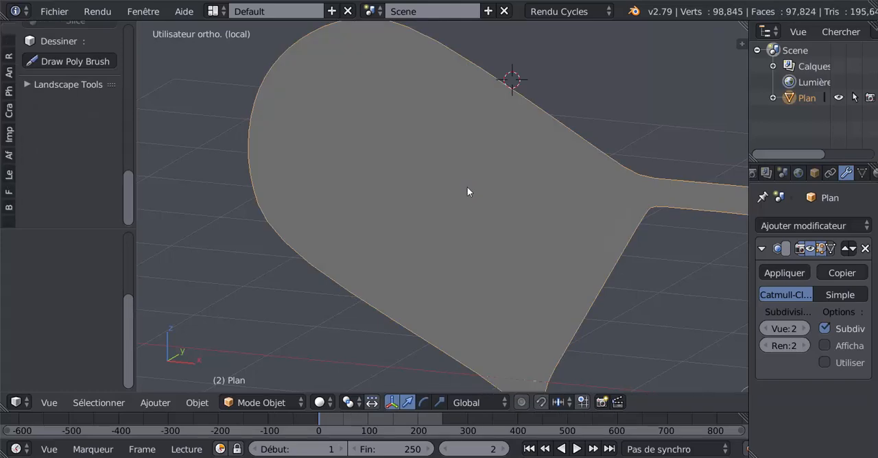
key(Tab)
scroll(467, 190, down, 4)
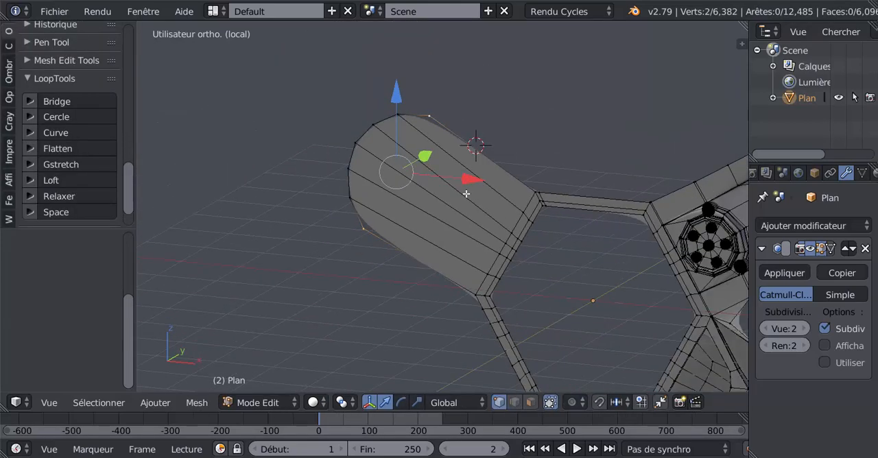
In front view, select the six long faces of the lens arm and inset them with a thickness of about 0.2116.
key(KP_1)
shift+middle_drag(466, 194, 437, 177)
scroll(438, 178, up, 1)
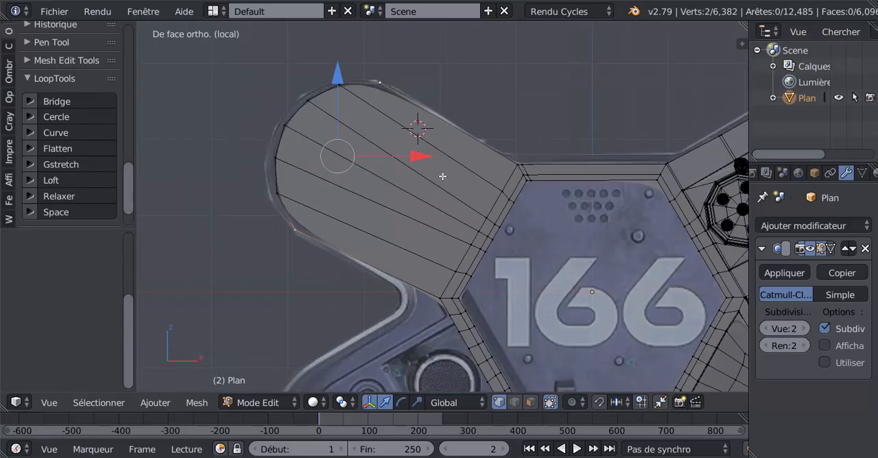
click(530, 402)
key(c)
drag(446, 125, 358, 253)
right_click(355, 258)
key(i)
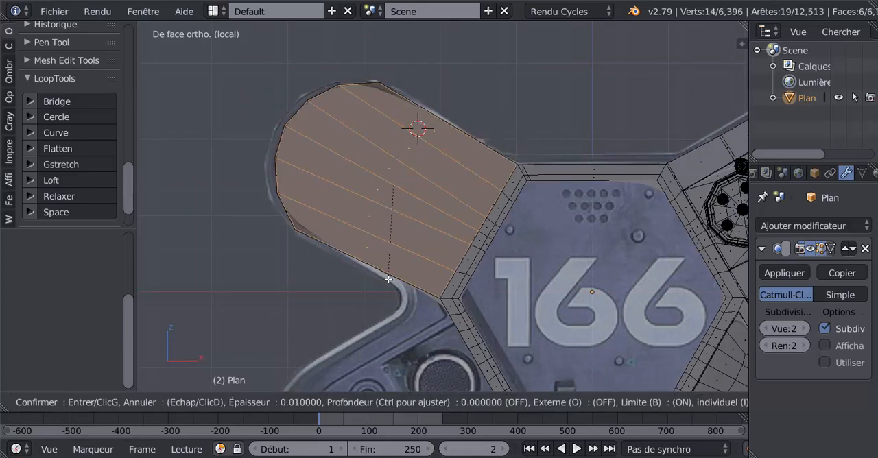
click(388, 267)
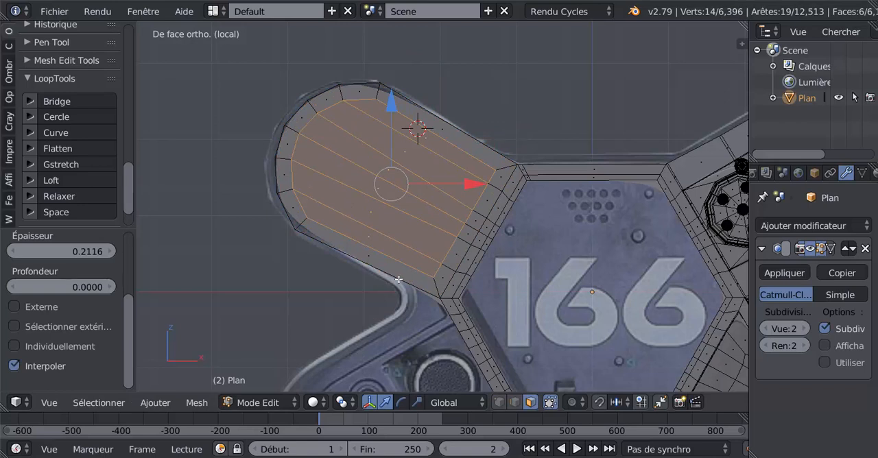
Scale the inset faces down toward the arm's centre and round their outline with LoopTools Circle.
key(s)
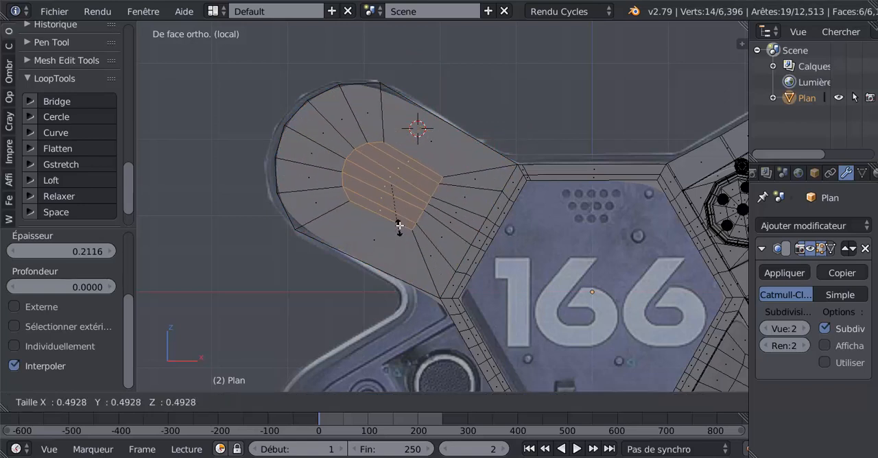
click(403, 239)
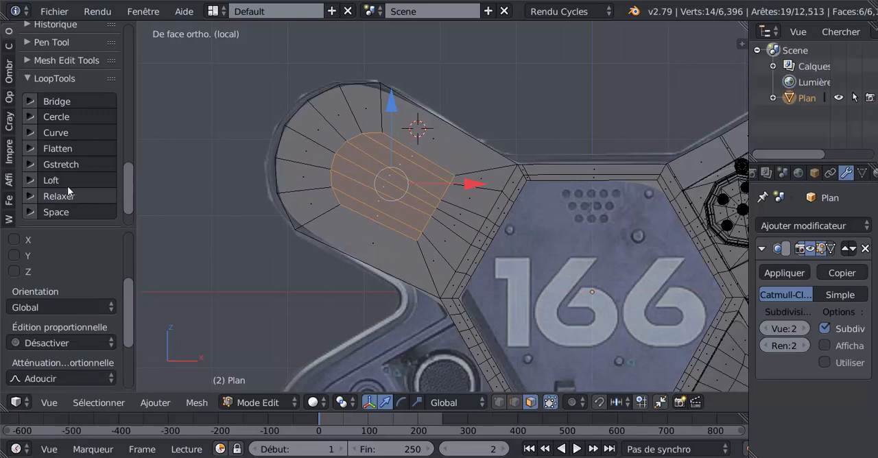
click(62, 117)
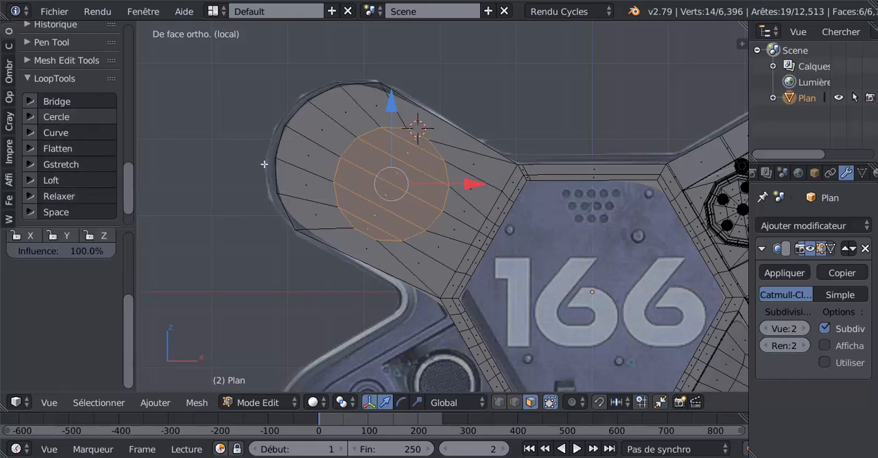
In wireframe display, move the circular faces over the reference lens and scale them up by about 1.12 to match its rim.
key(z)
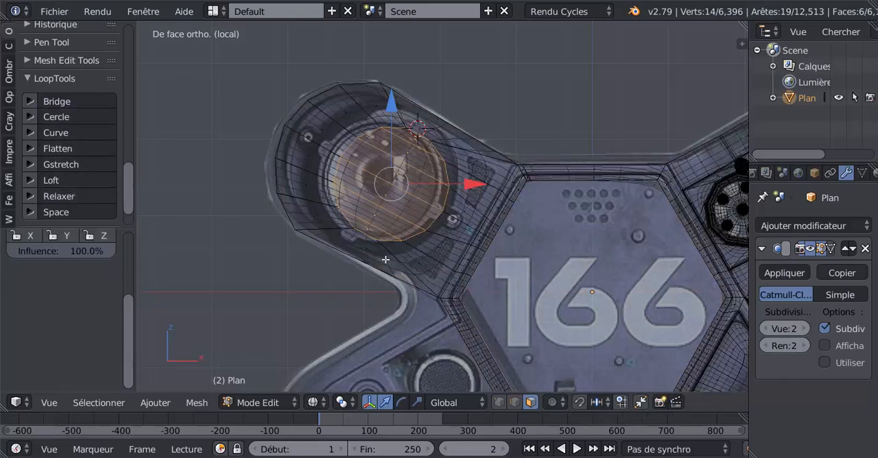
scroll(420, 251, up, 1)
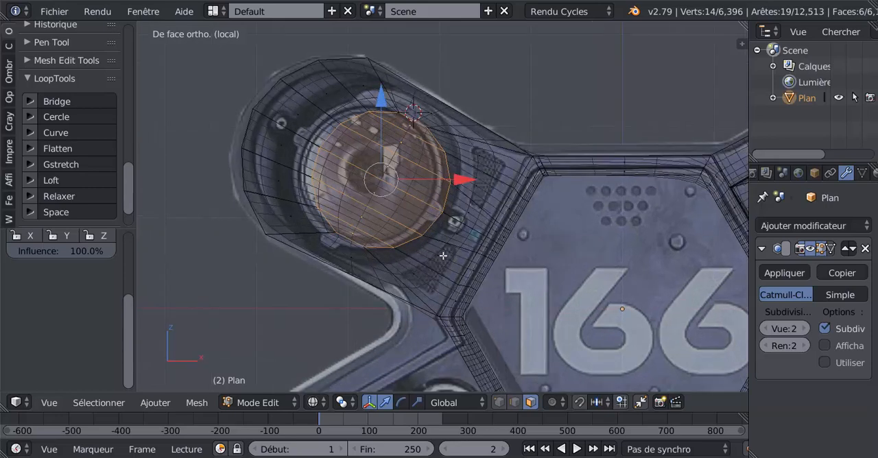
key(g)
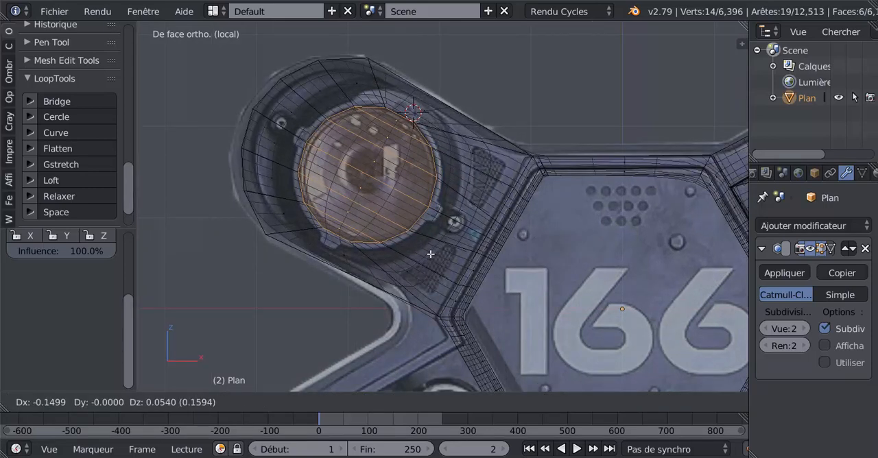
click(430, 255)
key(s)
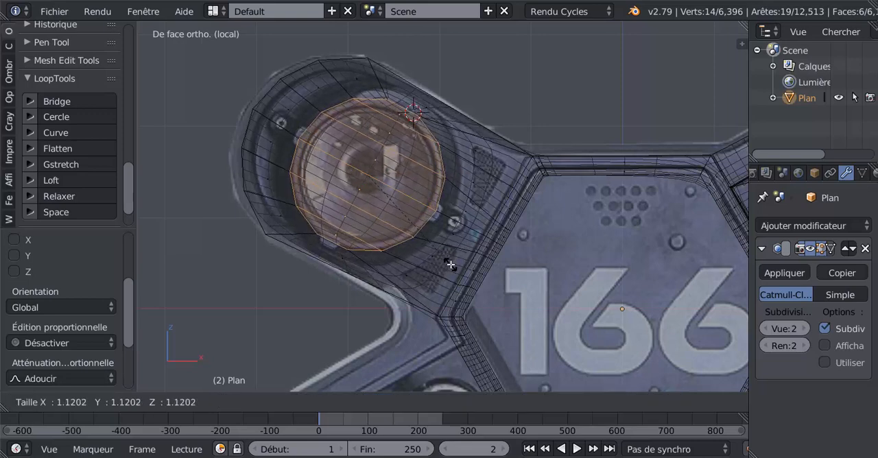
click(450, 264)
scroll(432, 259, up, 1)
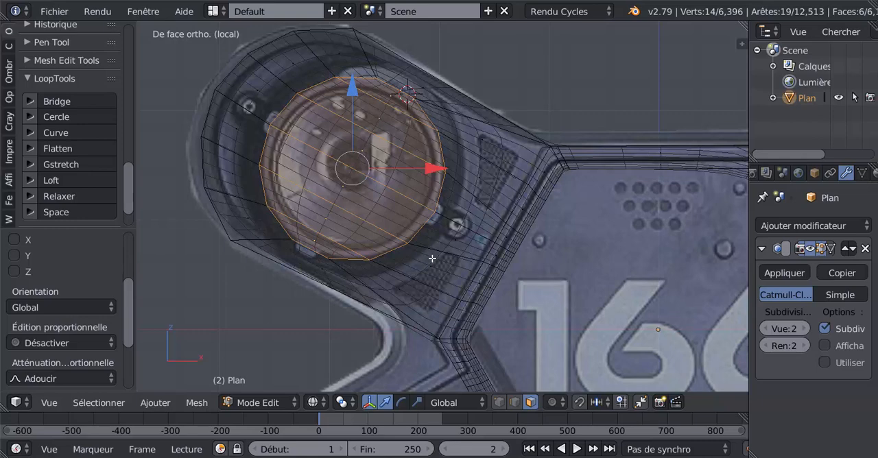
Extrude the circular lens faces and scale them inward to about 0.893, forming the outer rim ring.
key(e)
key(s)
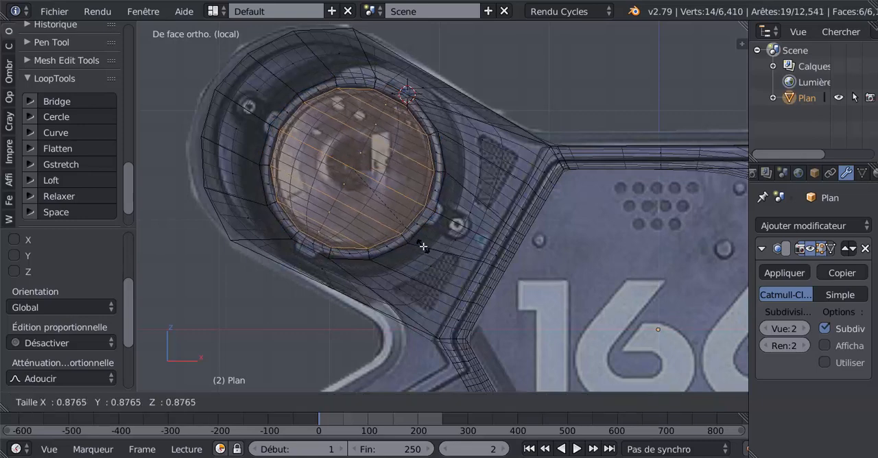
click(424, 247)
Extrude the circular lens faces twice more, scaling them inward to about 0.972 and about 0.962, to form thin inner rim steps.
scroll(444, 240, up, 3)
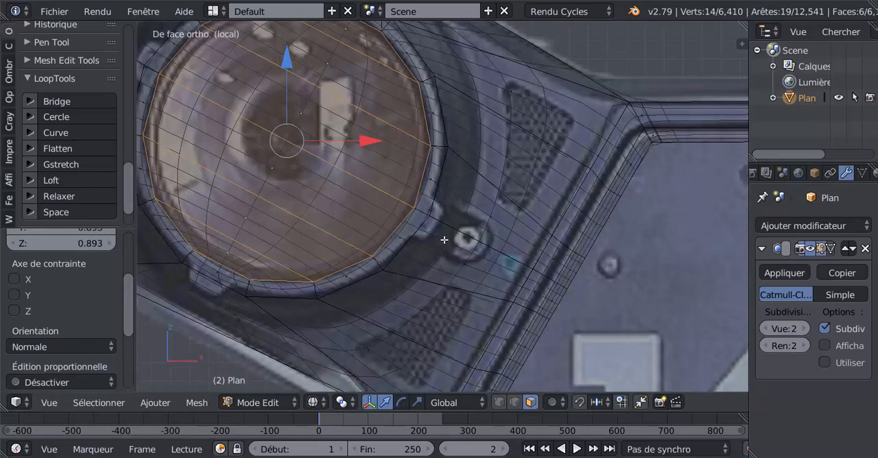
key(e)
key(s)
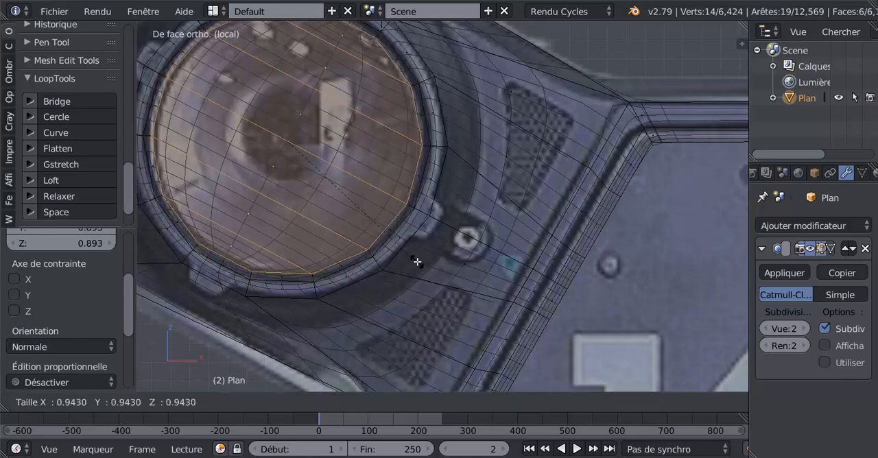
click(422, 263)
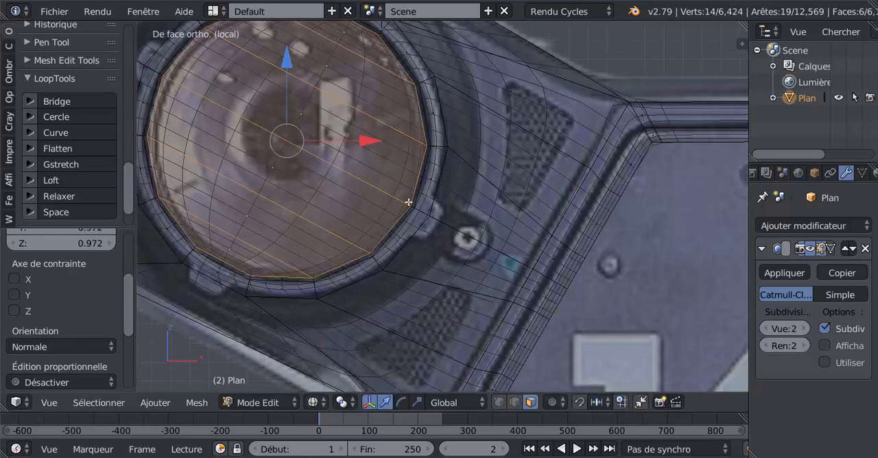
key(e)
right_click(405, 264)
key(s)
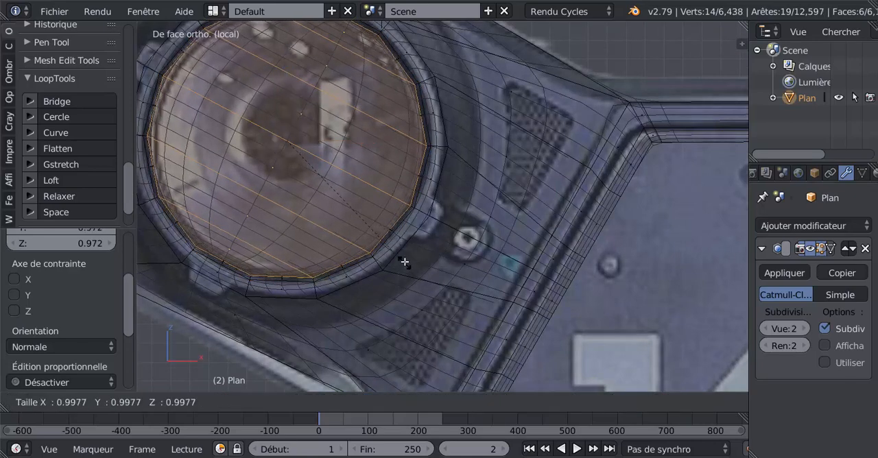
click(405, 258)
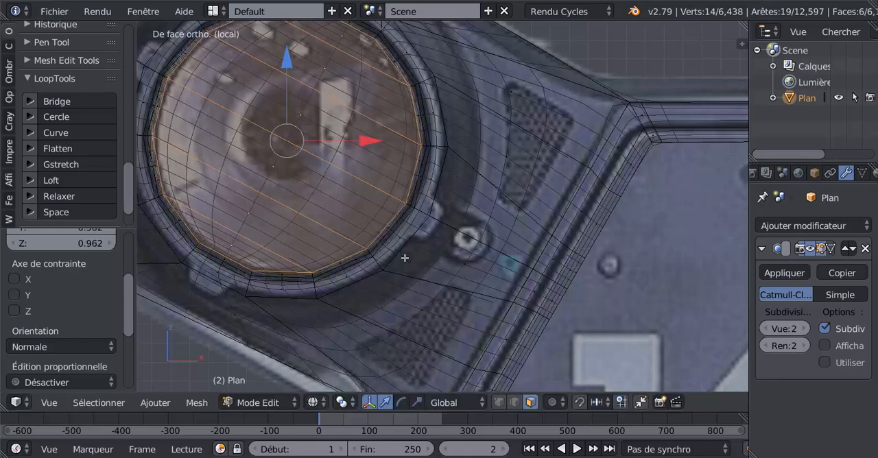
Switch to solid display and delete the circular faces inside the lens rim, leaving an open hole.
scroll(415, 240, up, 1)
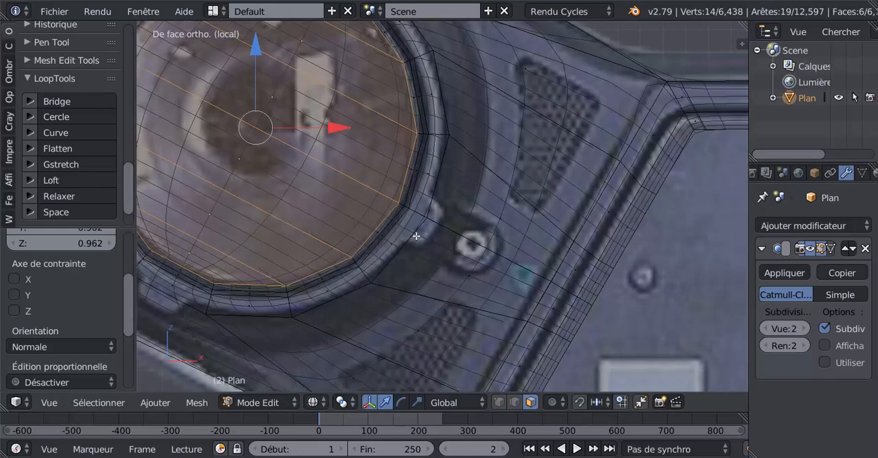
key(alt+z)
key(alt+z)
key(alt+z)
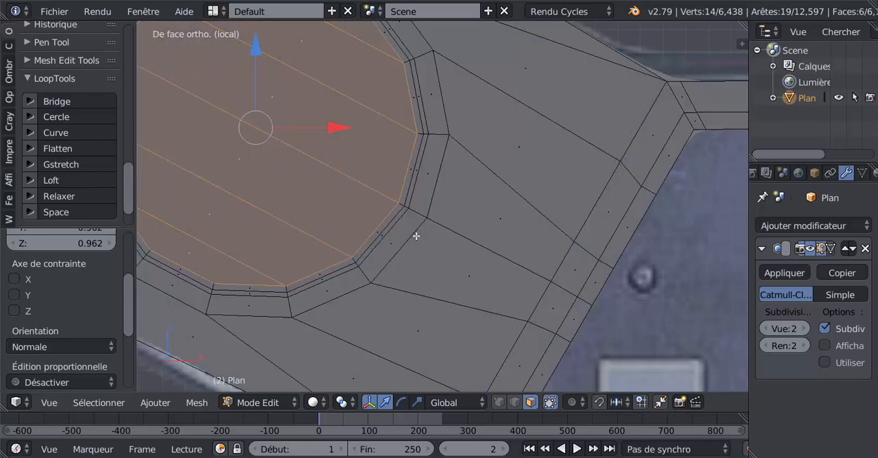
scroll(369, 203, down, 3)
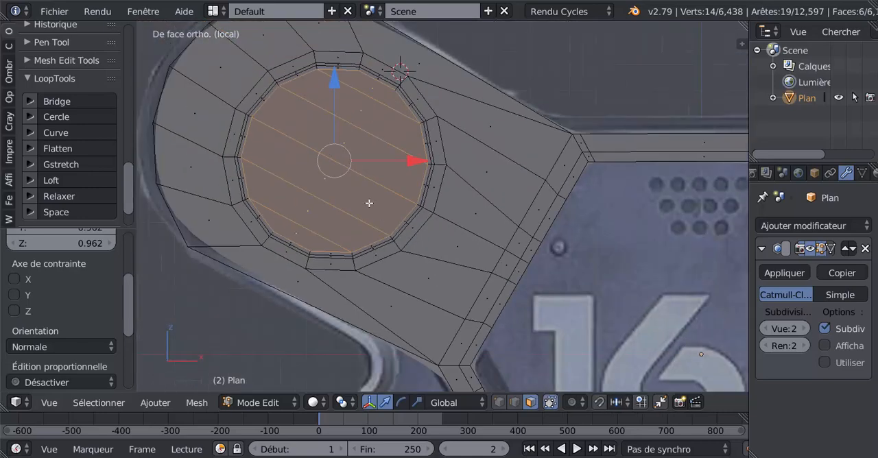
key(x)
click(332, 188)
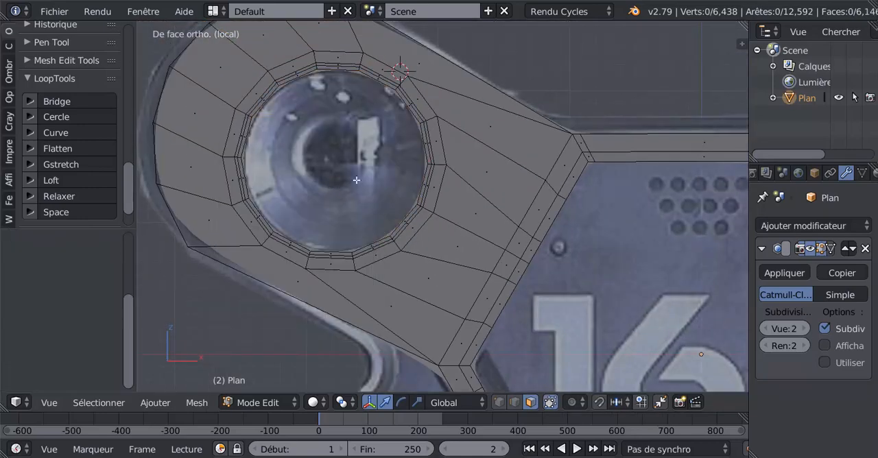
In wireframe display, use the Knife to cut the outline of the small tab at the lens rim's upper left, following the reference.
key(Tab)
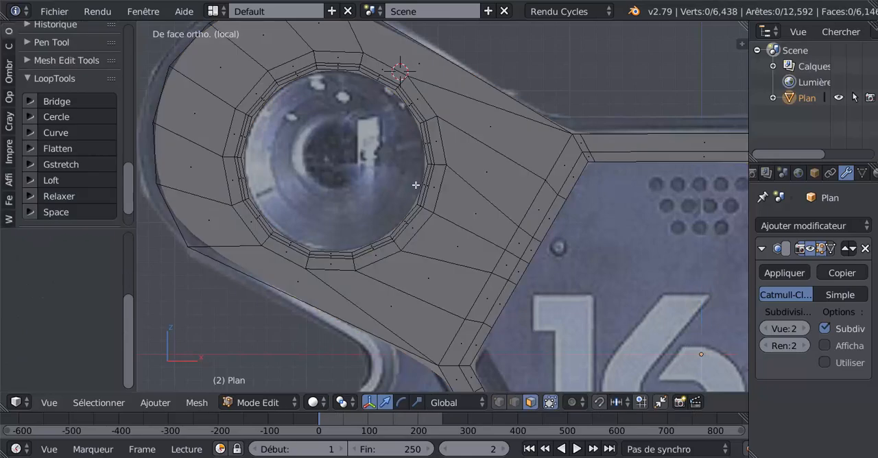
scroll(433, 243, up, 3)
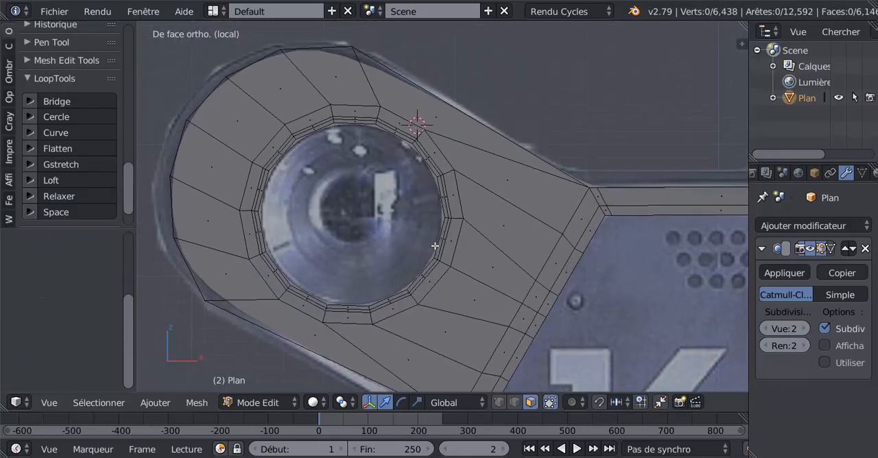
scroll(433, 243, up, 2)
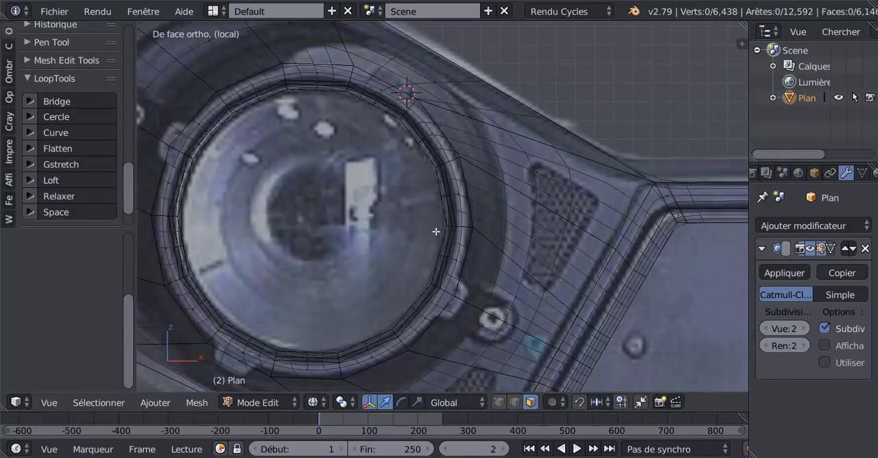
scroll(432, 228, down, 1)
shift+middle_drag(445, 233, 535, 248)
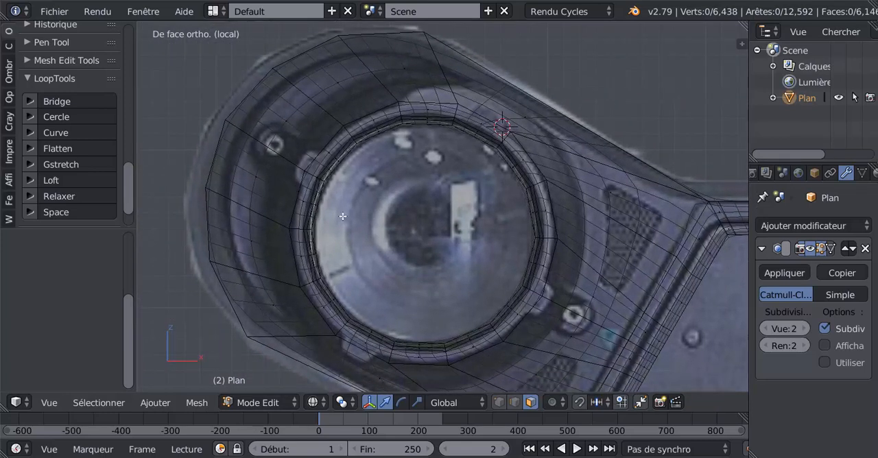
key(k)
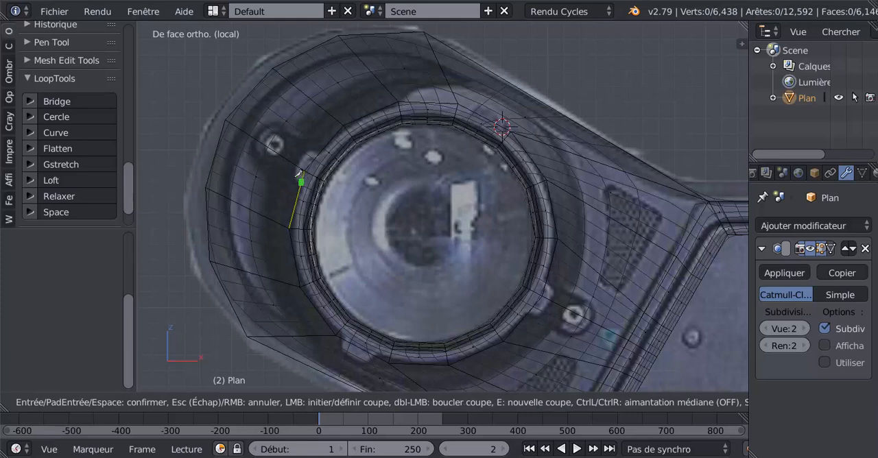
click(293, 176)
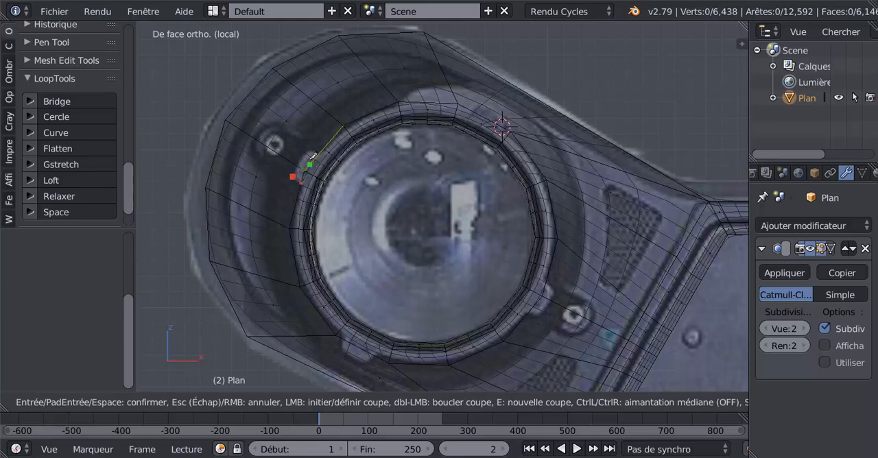
click(312, 148)
click(326, 153)
key(Return)
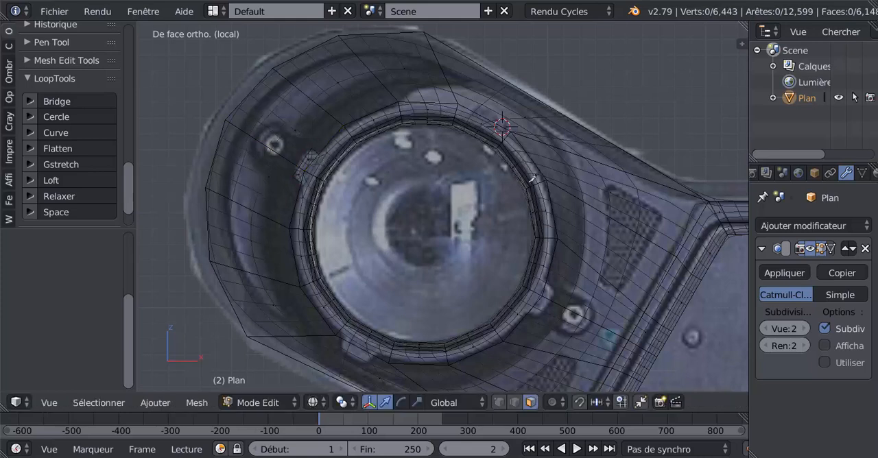
Knife-cut a matching rectangular tab outline on the upper-right side of the lens rim.
key(k)
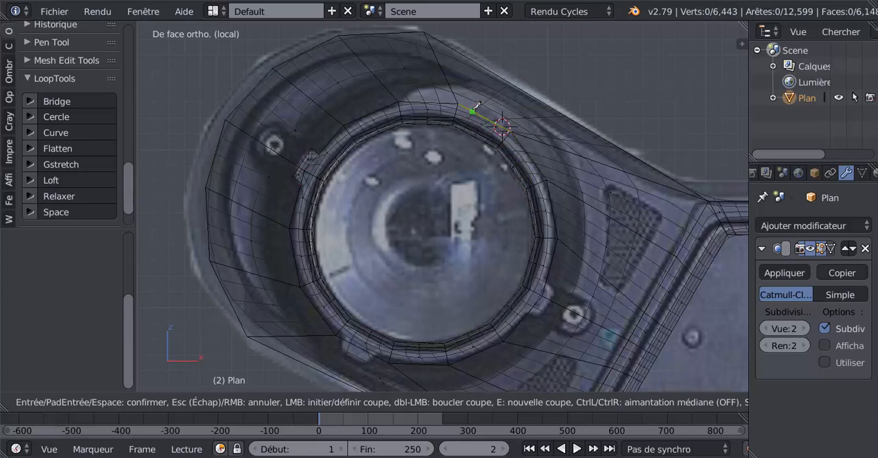
click(473, 110)
click(480, 100)
click(510, 118)
key(Return)
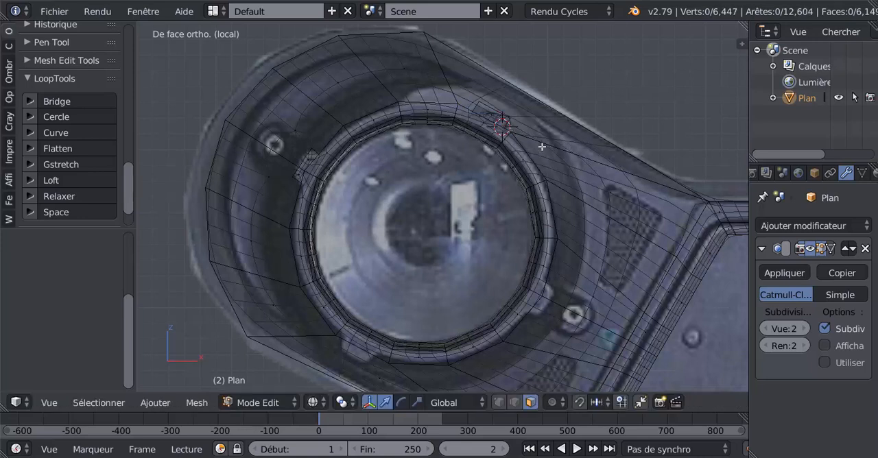
Knife-cut the tab outline beside the lower-right screw on the lens rim, tracing the reference.
key(k)
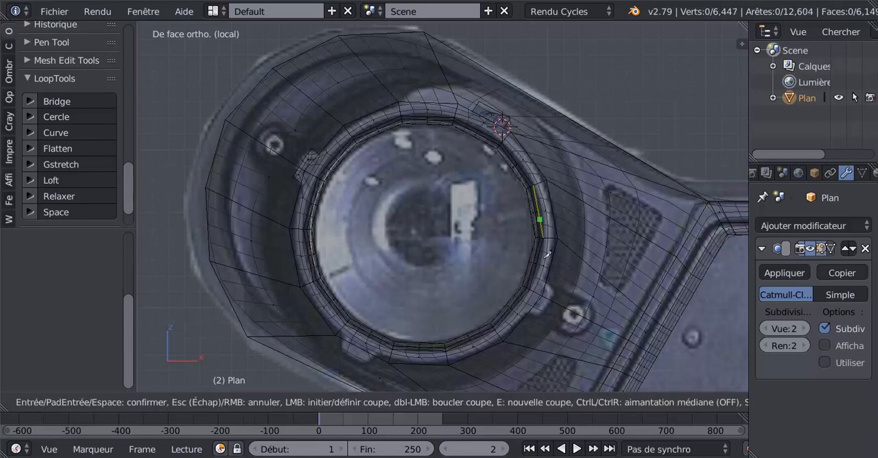
click(557, 289)
click(539, 317)
key(Return)
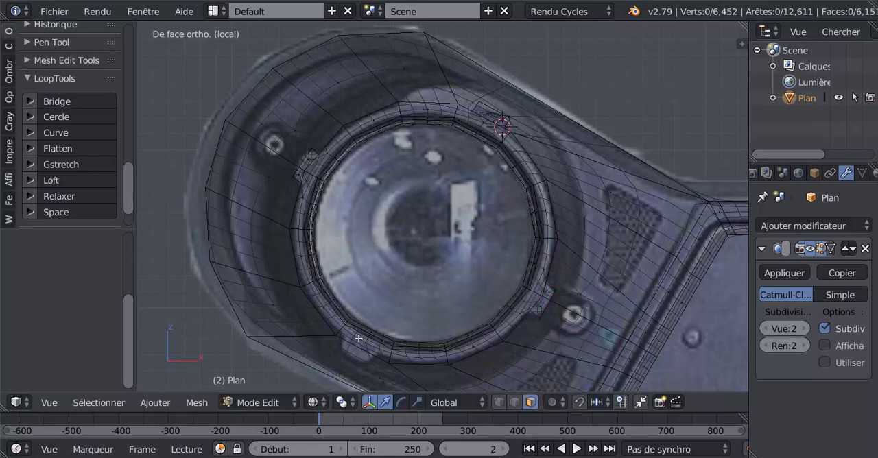
Knife-cut the fourth tab outline at the lens rim's lower left and return to solid display.
key(k)
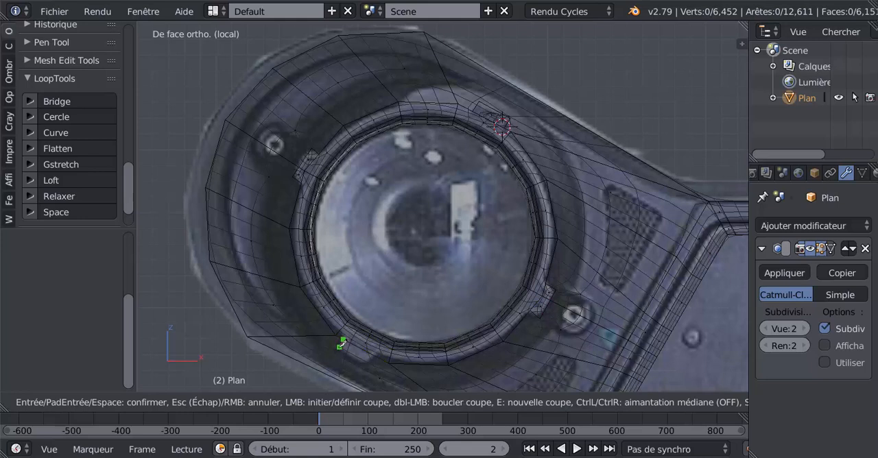
click(341, 345)
click(369, 362)
key(Return)
key(z)
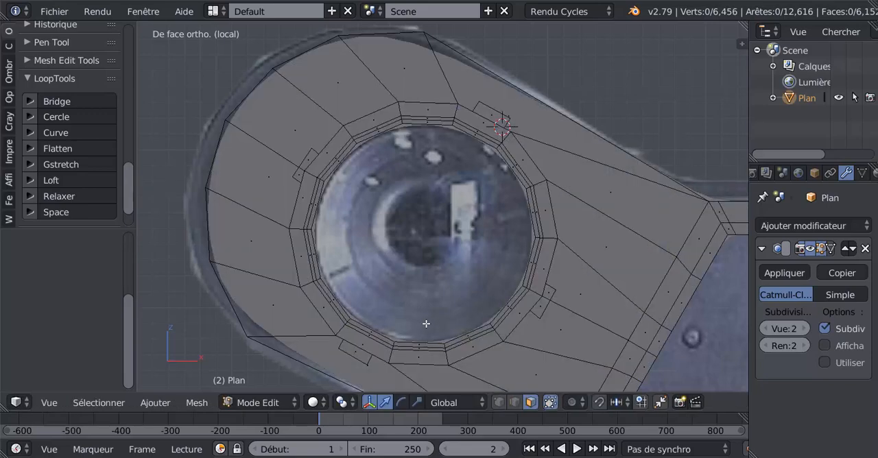
In vertex select mode, move the three outer vertices of the upper-left tab individually to straighten its outer edge.
mouse_move(434, 307)
middle_down()
mouse_move(443, 284)
mouse_move(436, 295)
middle_up()
key(KP_1)
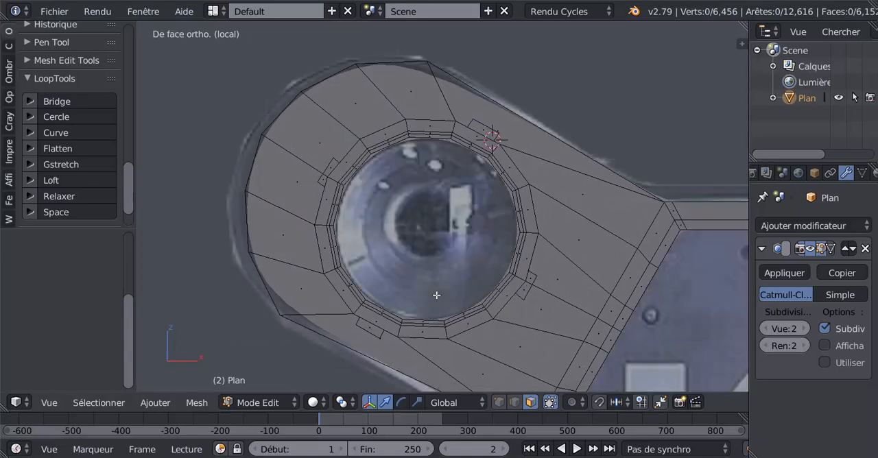
scroll(436, 295, up, 2)
click(498, 402)
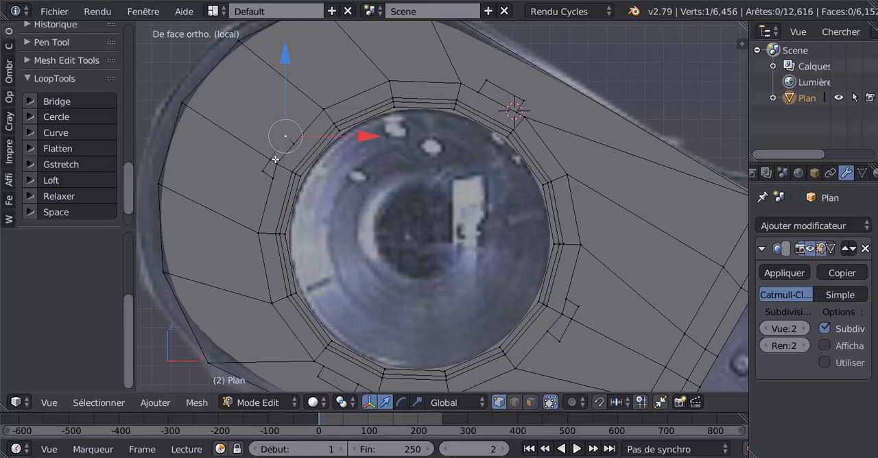
key(g)
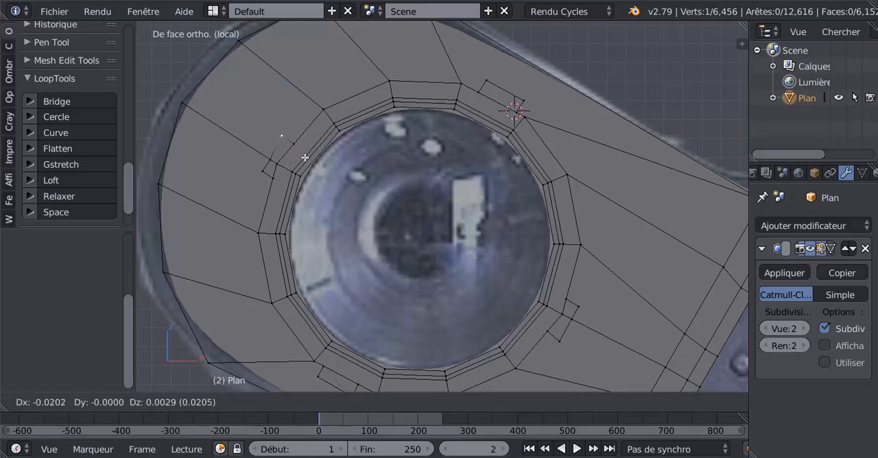
click(303, 157)
right_click(272, 161)
key(g)
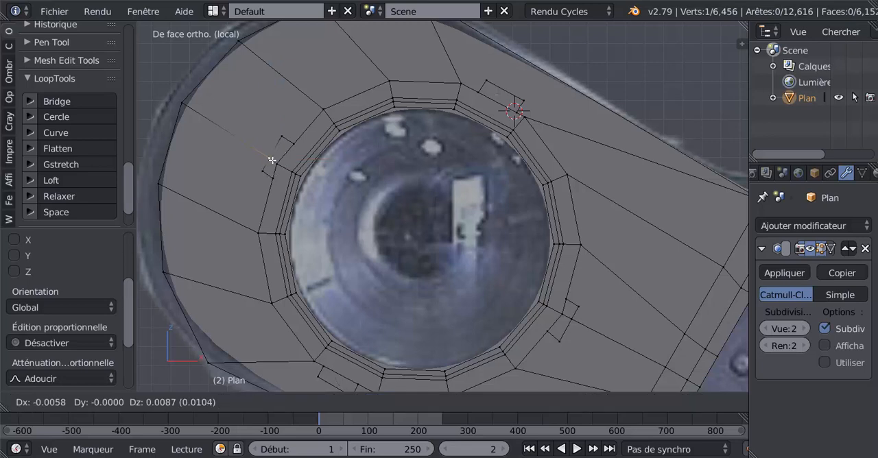
click(271, 159)
right_click(259, 174)
key(g)
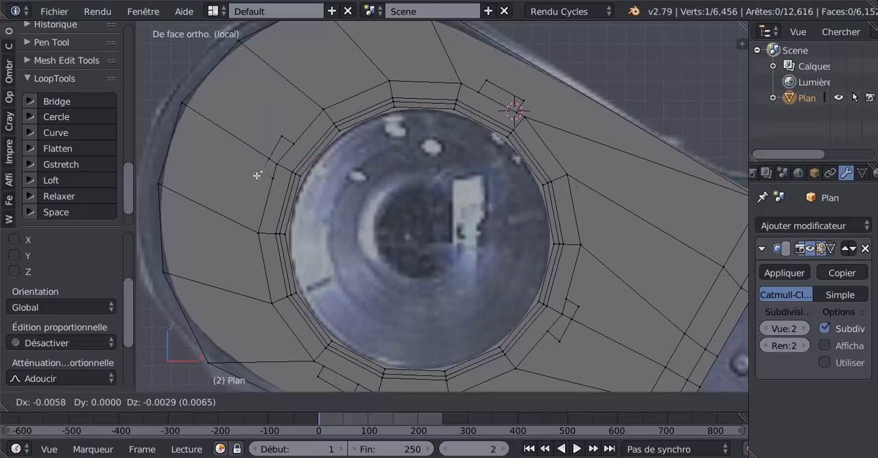
click(258, 174)
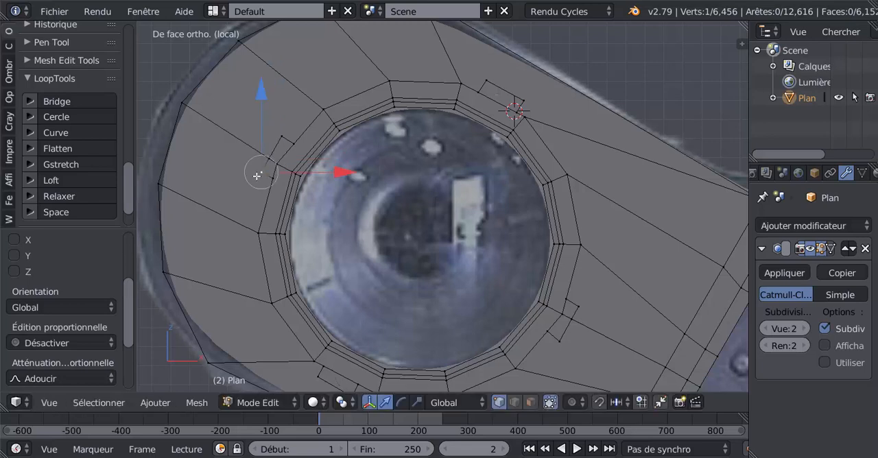
Select the upper-left tab's three outer vertices together and shift them about -0.0029 along X.
ctrl+right_click(289, 136)
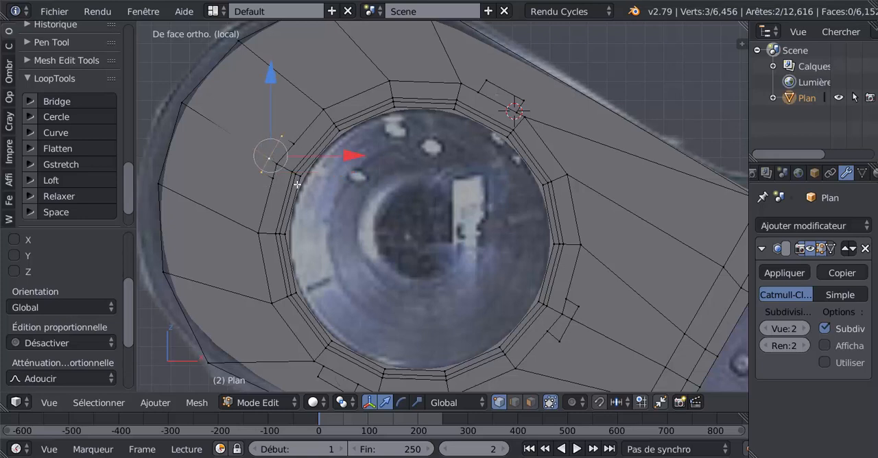
key(g)
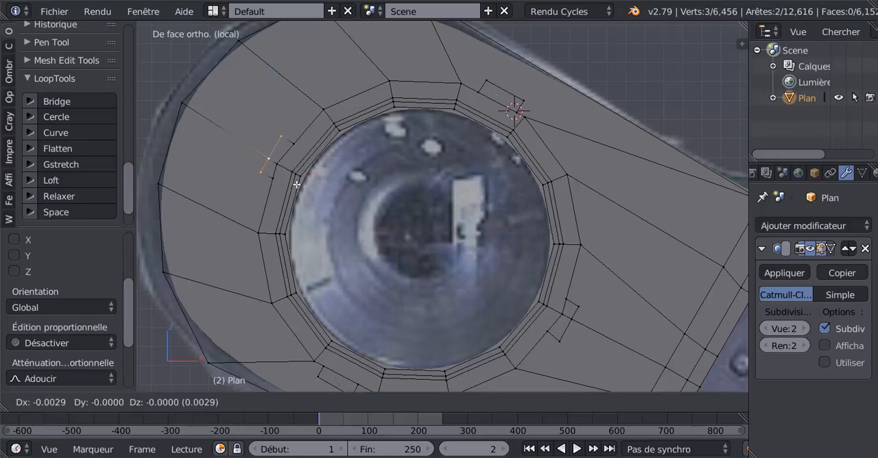
click(297, 185)
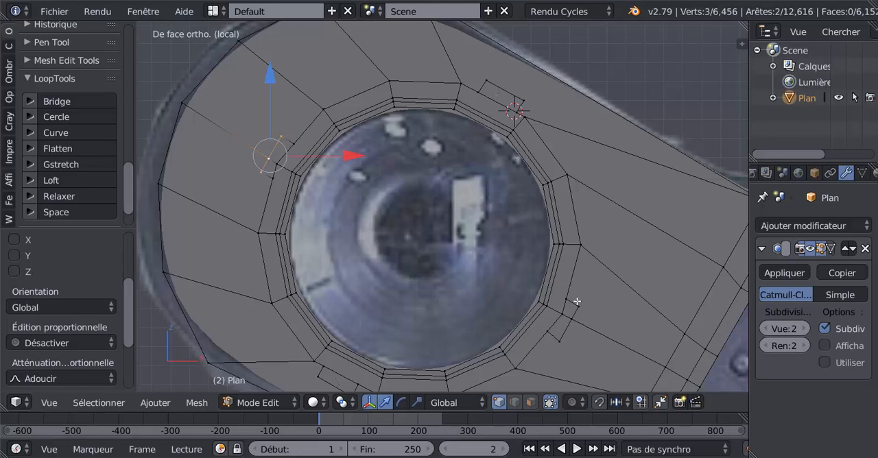
Move the lower outer corner vertex of the lower-right tab slightly upward to square up its outline.
shift+middle_drag(592, 288, 569, 187)
right_click(549, 260)
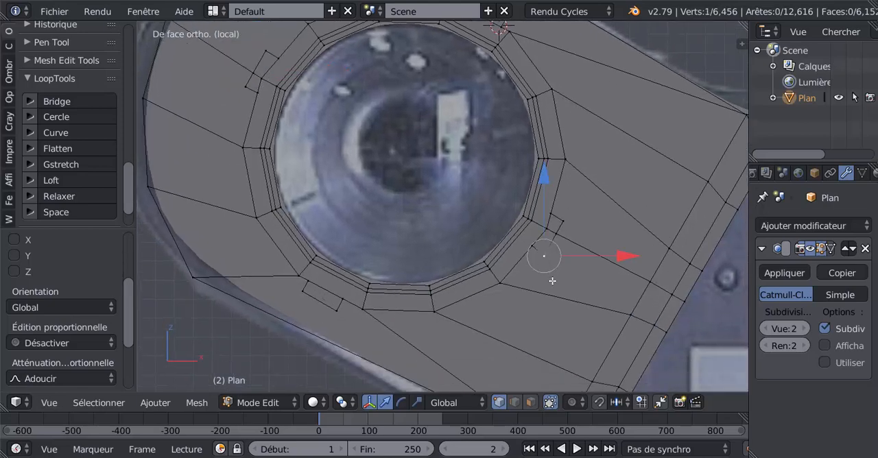
key(g)
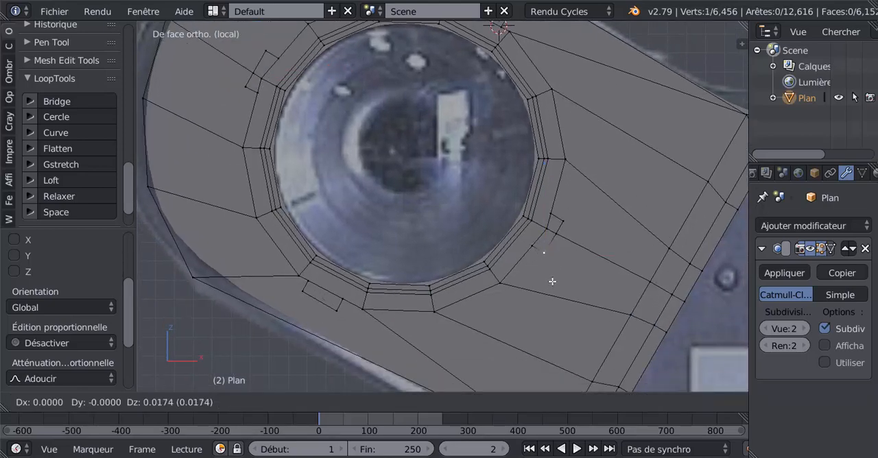
click(554, 282)
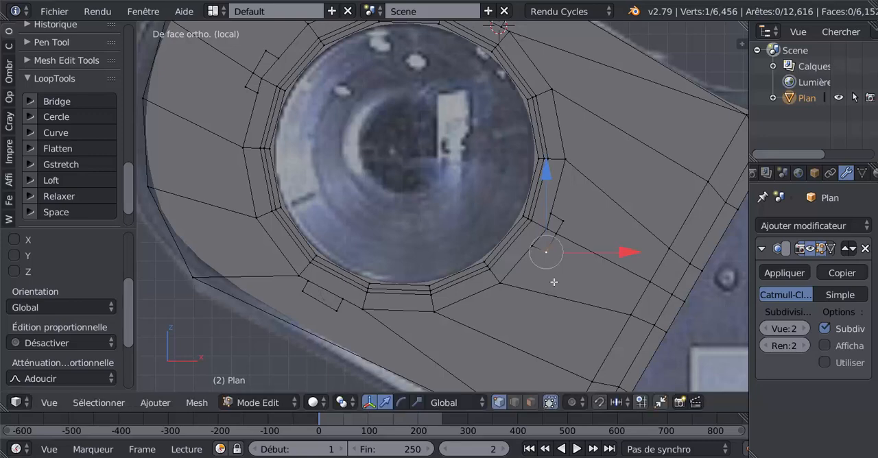
scroll(553, 282, down, 2)
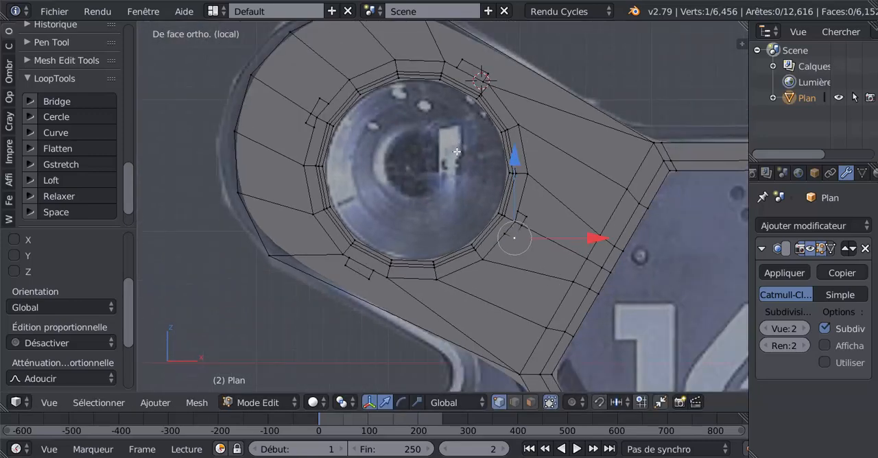
middle_drag(456, 152, 434, 152)
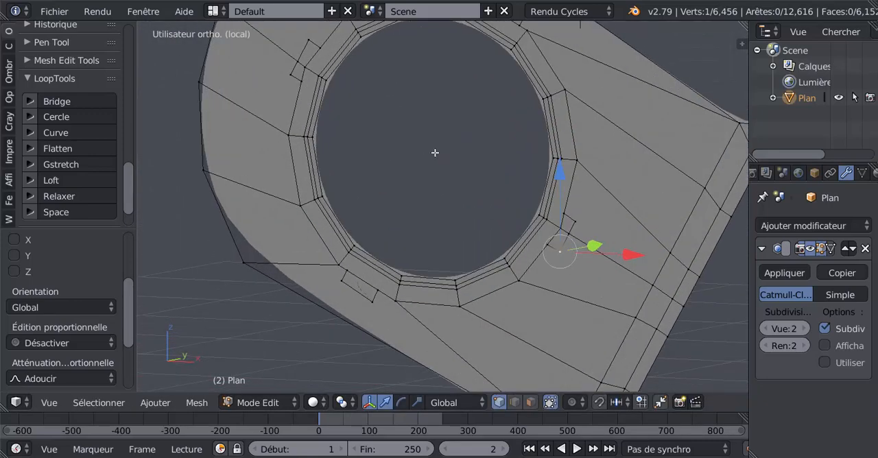
Add a centred edge loop through the narrow band around the lens opening's rim.
key(Tab)
key(Tab)
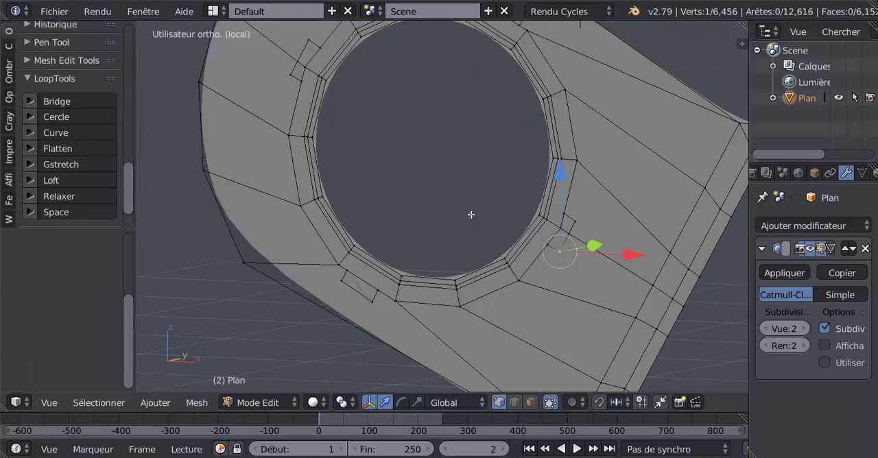
shift+middle_drag(470, 209, 398, 264)
scroll(449, 224, up, 2)
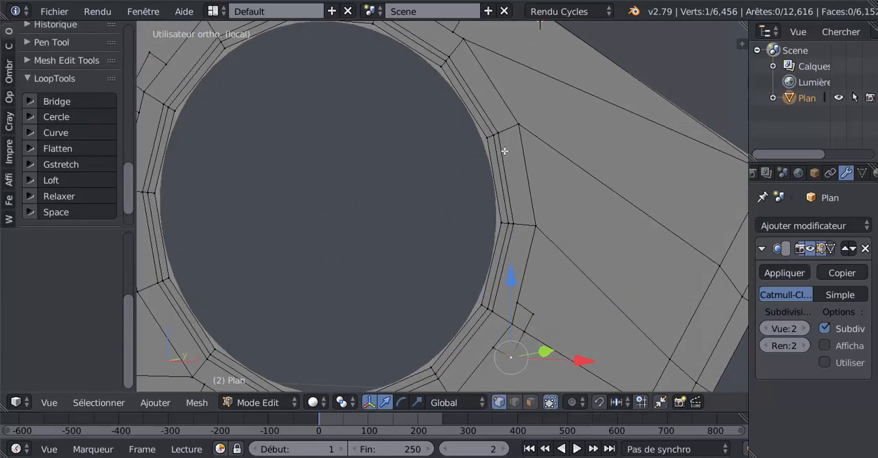
scroll(498, 136, up, 1)
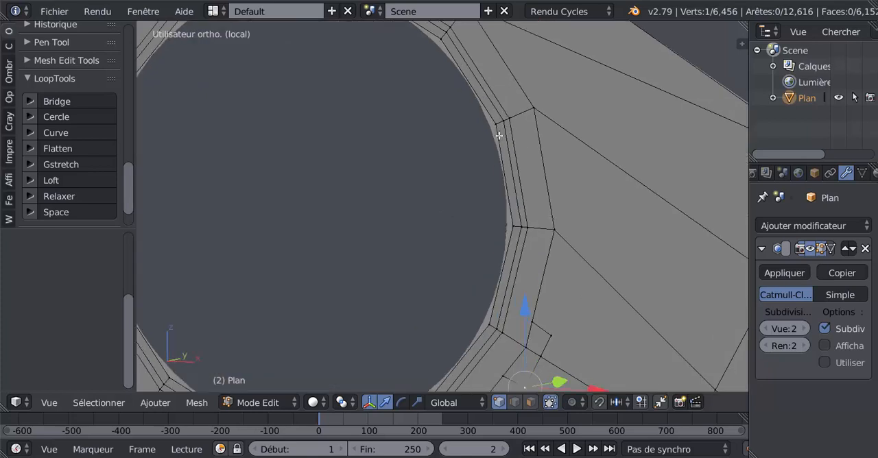
shift+middle_drag(441, 196, 378, 260)
scroll(432, 203, up, 2)
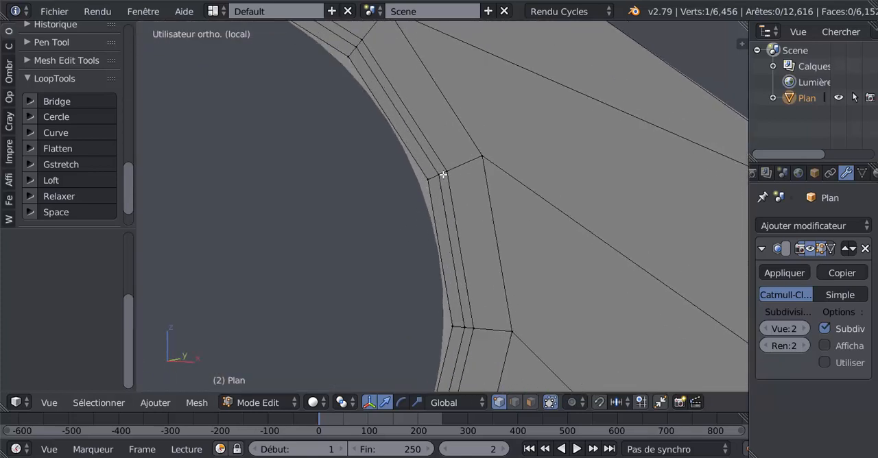
key(ctrl+r)
click(443, 176)
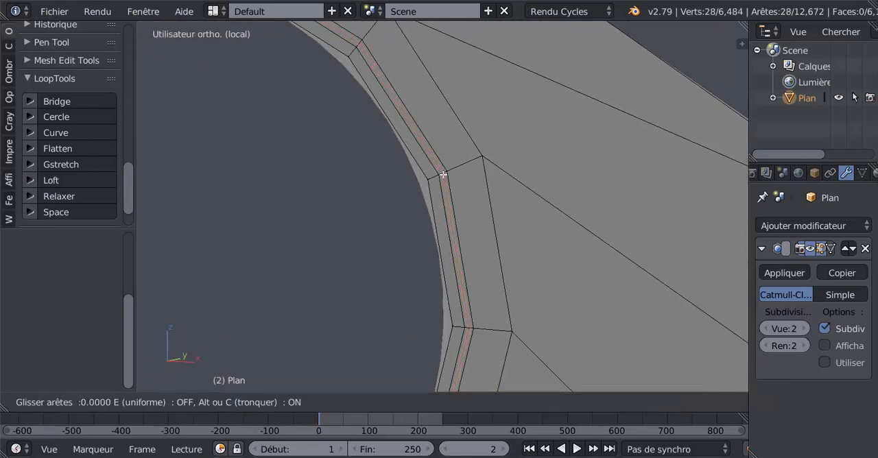
right_click(443, 176)
scroll(422, 198, down, 3)
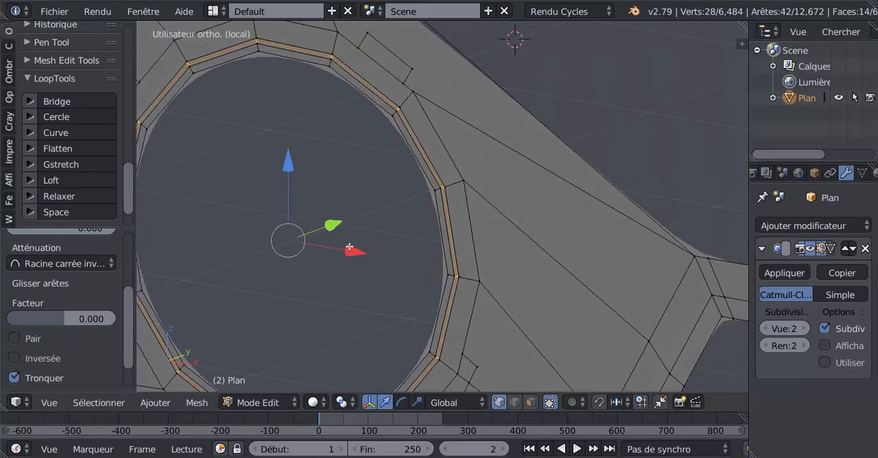
Check the smoothed lens rim against the reference image in front view, comparing solid and wireframe display.
drag(332, 229, 337, 225)
key(Tab)
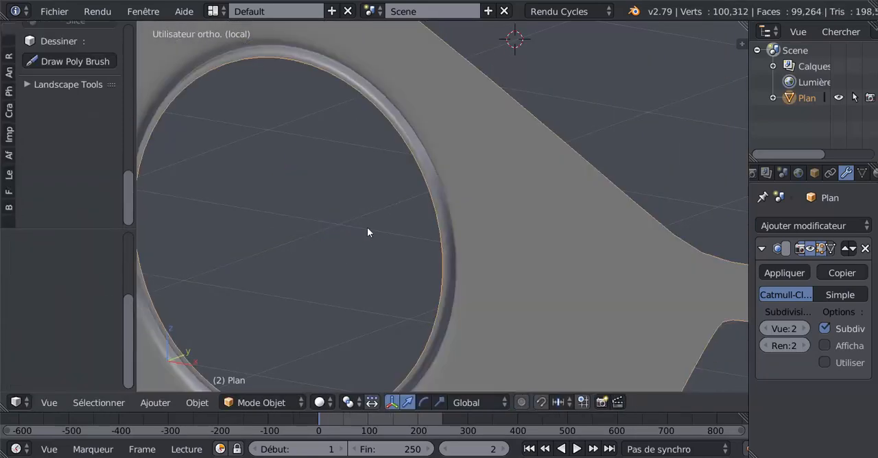
mouse_move(367, 227)
middle_down()
mouse_move(422, 215)
mouse_move(457, 179)
mouse_move(424, 202)
middle_up()
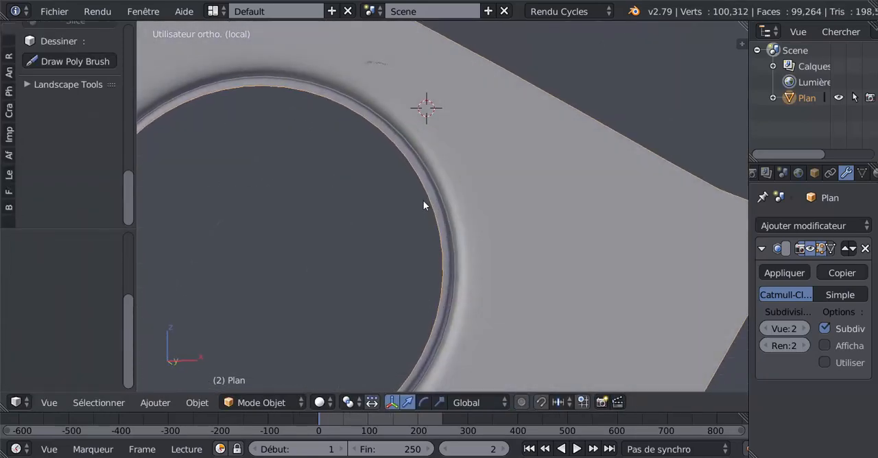
key(z)
key(KP_1)
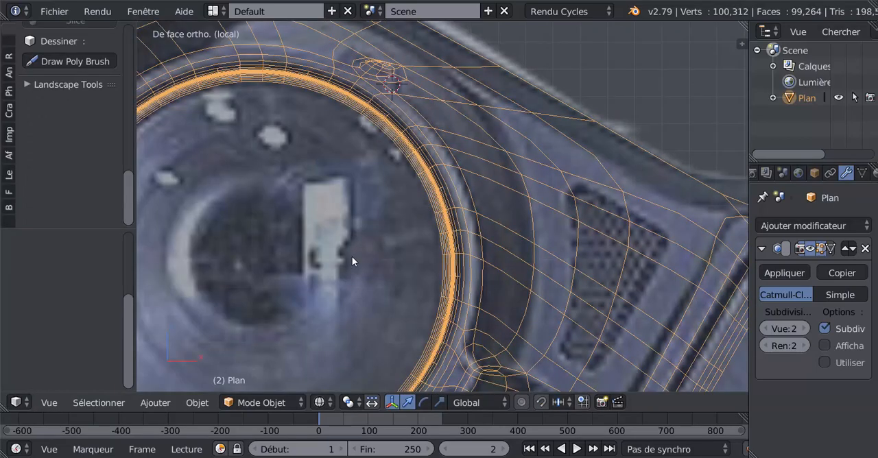
scroll(352, 261, up, 1)
scroll(358, 255, down, 5)
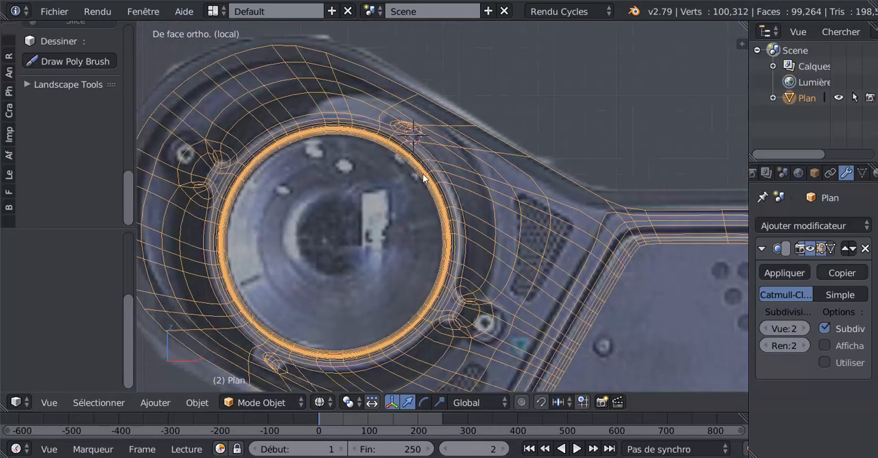
key(z)
key(z)
key(z)
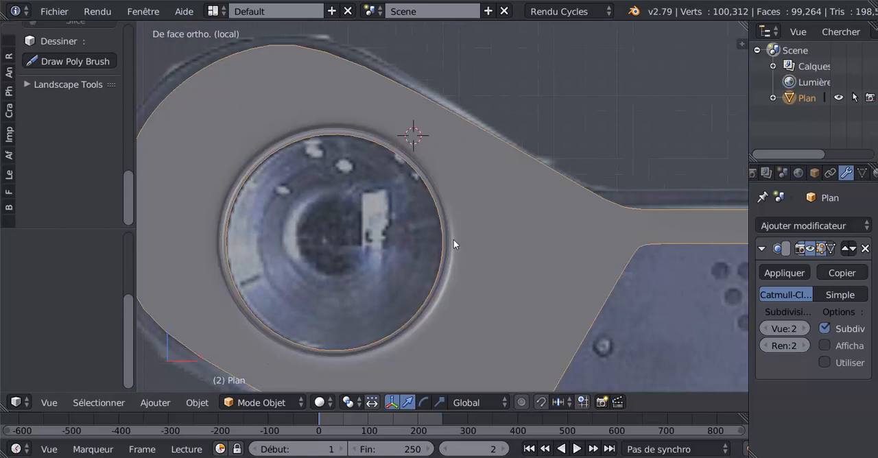
key(z)
key(Tab)
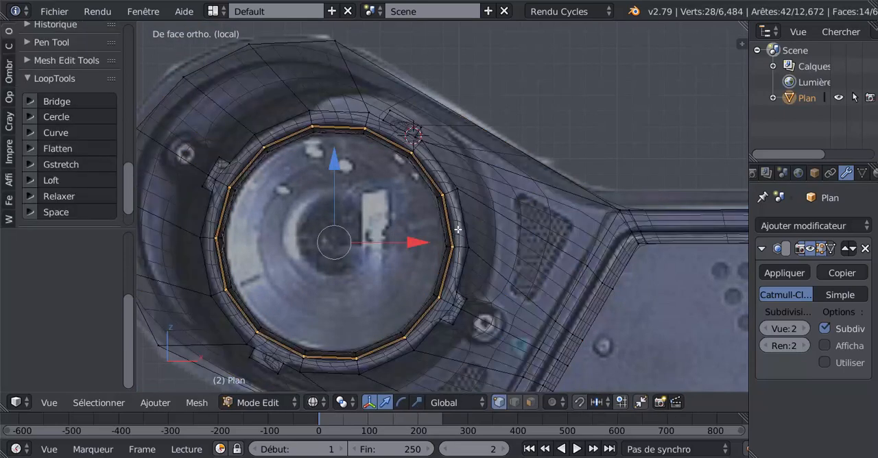
Switch to face select mode and return the mesh to solid display around the lens opening.
alt+right_click(461, 245)
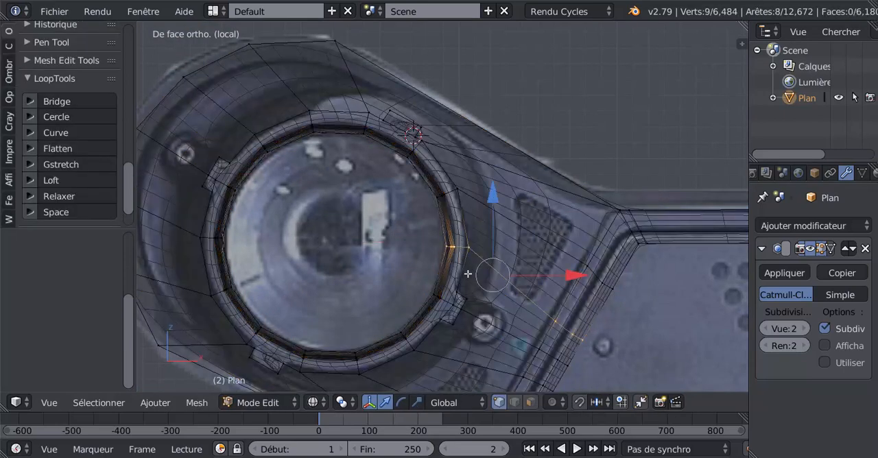
click(531, 401)
scroll(468, 255, up, 1)
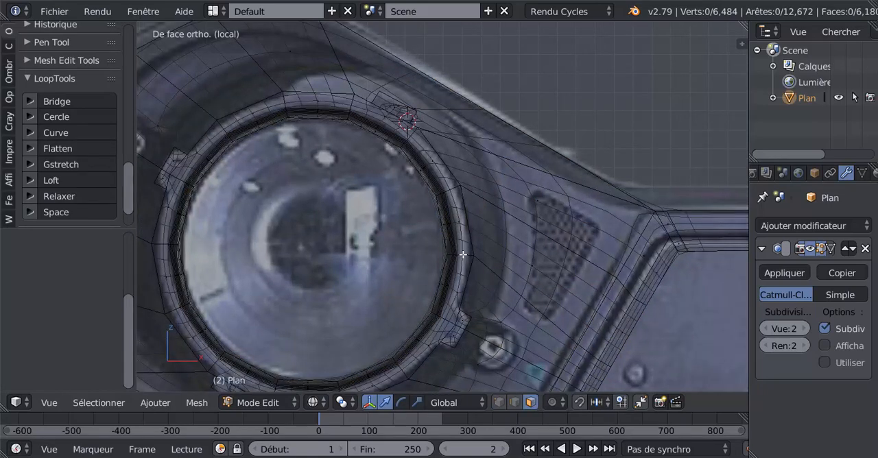
key(z)
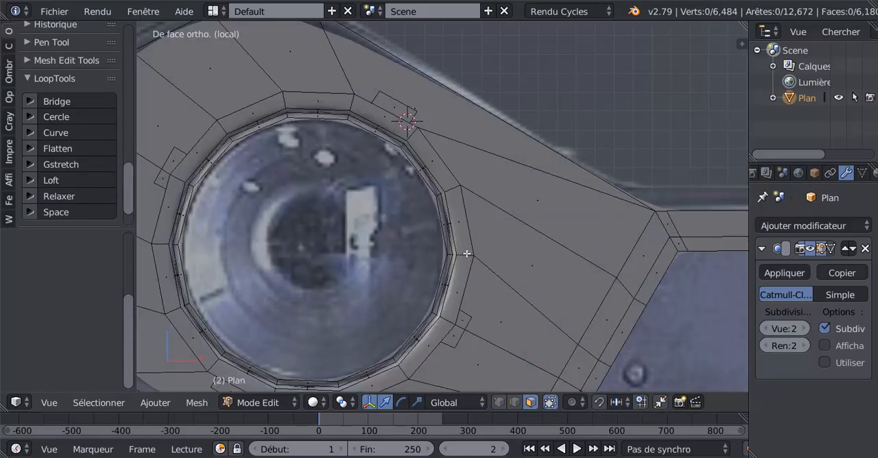
key(ctrl+r)
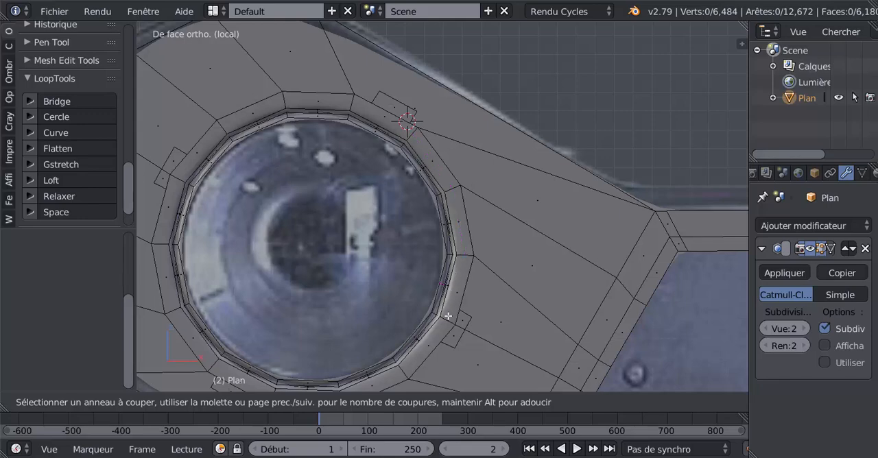
key(Escape)
scroll(458, 291, down, 3)
middle_drag(460, 288, 417, 301)
scroll(418, 282, up, 2)
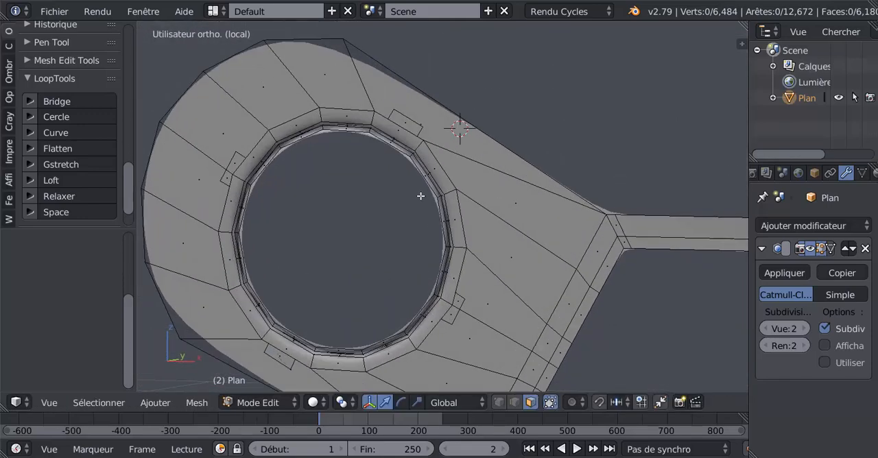
scroll(410, 191, up, 2)
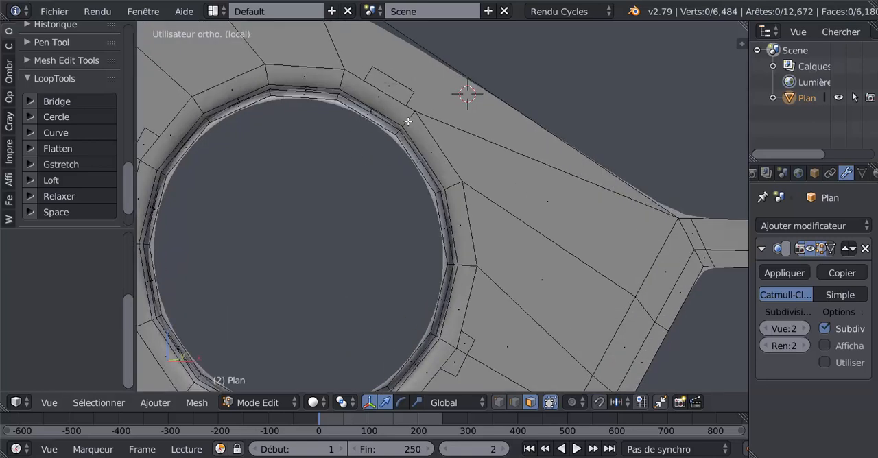
middle_drag(410, 123, 413, 119)
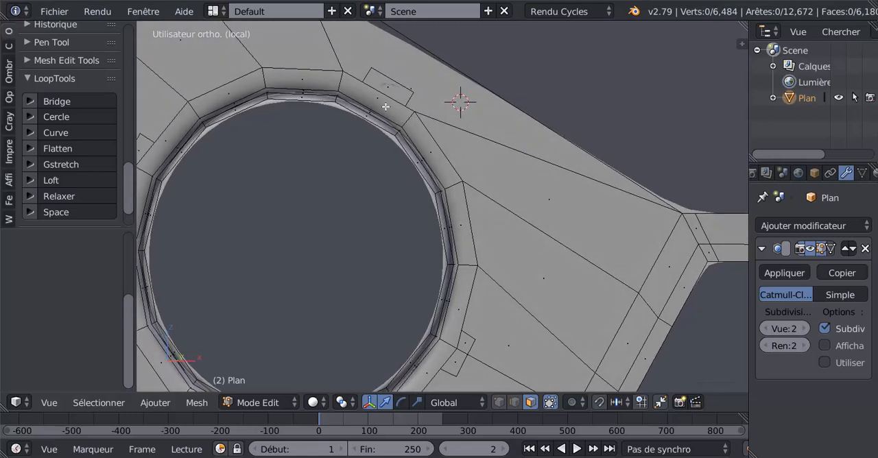
Select all 14 faces of the wide band encircling the lens opening.
right_click(386, 106)
shift+right_click(418, 137)
shift+right_click(304, 81)
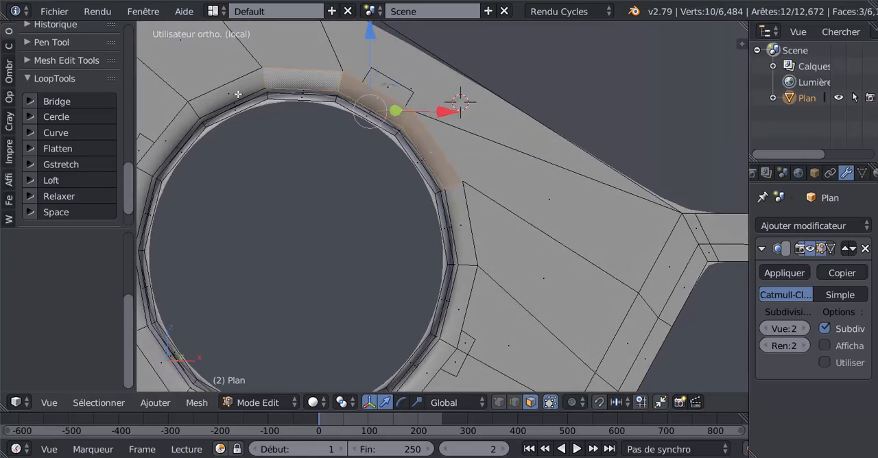
shift+right_click(230, 97)
shift+right_click(172, 137)
shift+right_click(453, 219)
shift+right_click(467, 281)
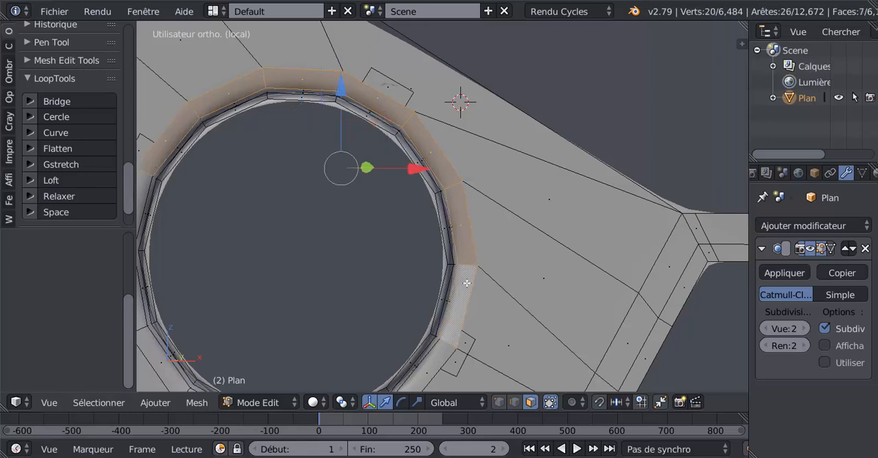
shift+middle_drag(463, 321, 514, 180)
shift+right_click(472, 244)
shift+right_click(430, 270)
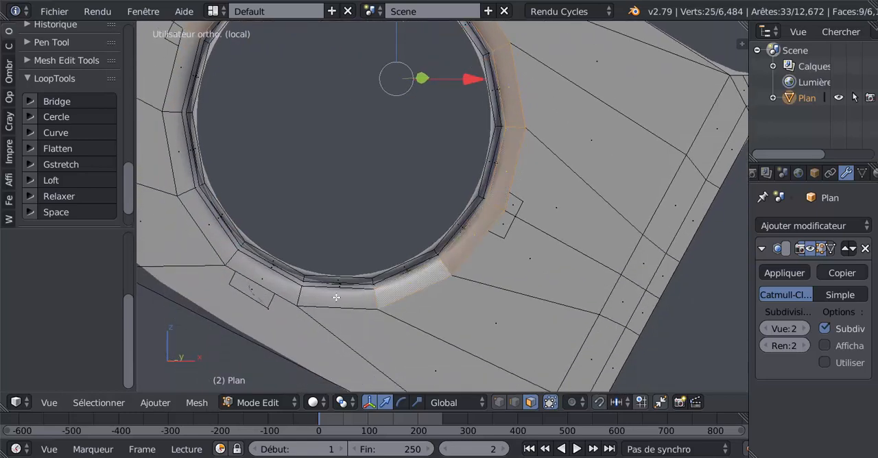
shift+right_click(336, 296)
shift+right_click(271, 284)
shift+right_click(222, 237)
shift+right_click(176, 147)
shift+right_click(174, 91)
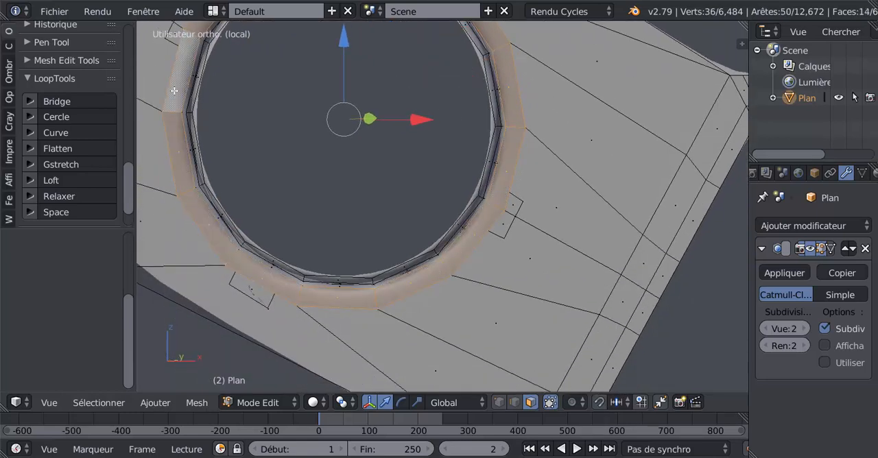
Inset the selected band of faces by about 0.0197 in front view.
scroll(306, 119, down, 2)
middle_drag(355, 182, 377, 185)
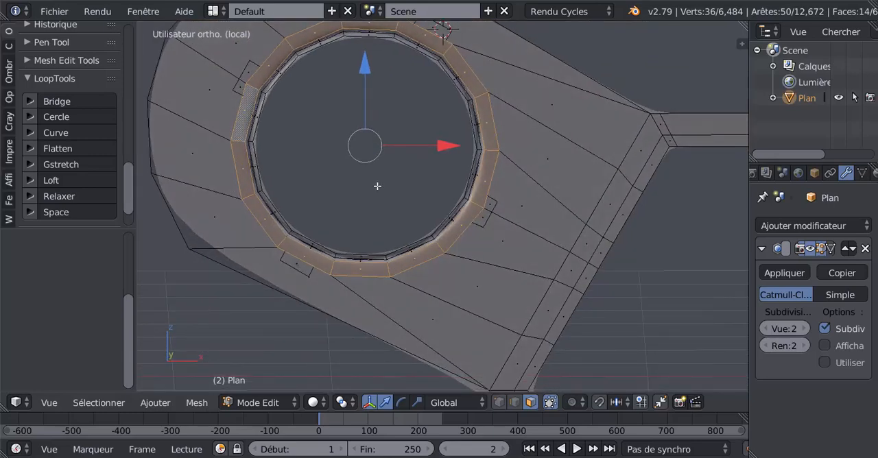
key(KP_1)
key(i)
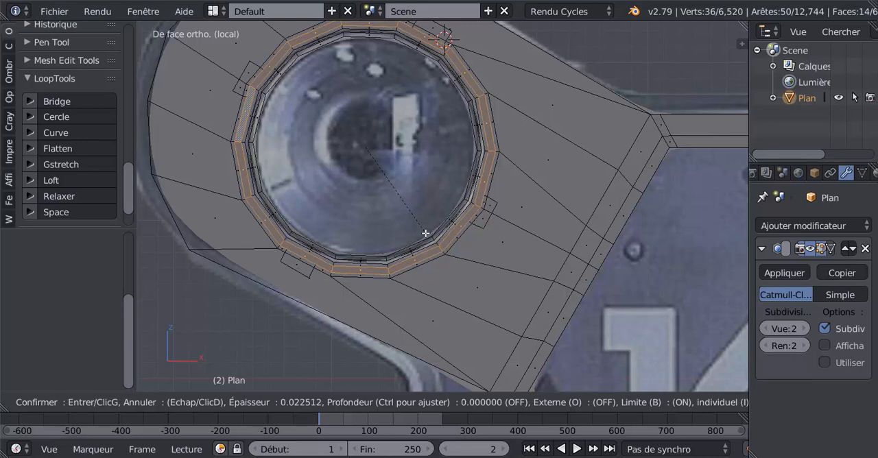
click(425, 233)
middle_drag(430, 233, 394, 153)
scroll(394, 152, down, 1)
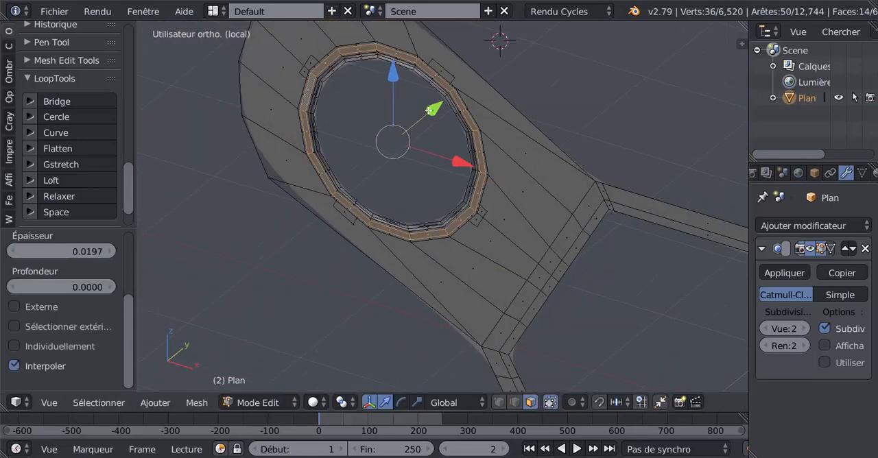
Shift the inset ring of faces slightly along the Y axis and check the smoothed shape.
drag(429, 111, 433, 113)
middle_drag(464, 155, 477, 210)
key(Tab)
key(Tab)
Add the four faces of the lower-right tab to the selected ring.
drag(474, 164, 476, 166)
middle_drag(496, 276, 498, 260)
shift+right_click(501, 256)
shift+right_click(505, 259)
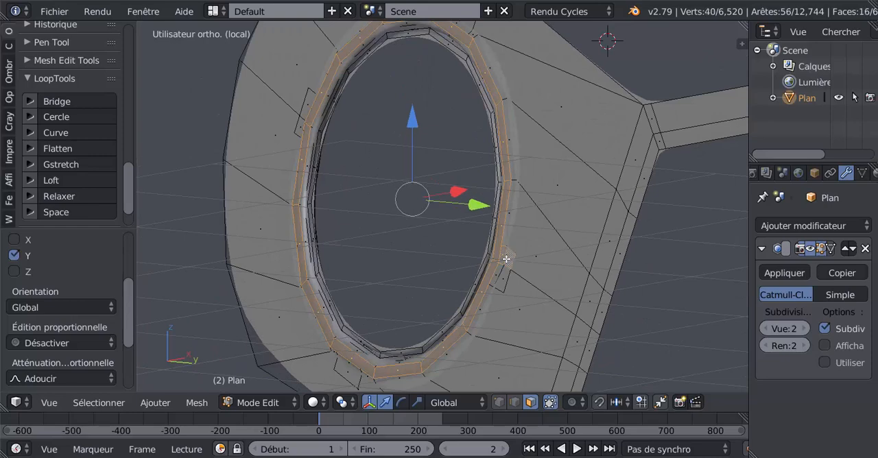
shift+right_click(498, 273)
shift+right_click(499, 278)
Extend the selection with the ring's outer border faces and the faces of the lower-left tab.
middle_drag(478, 291, 482, 268)
shift+middle_drag(443, 316, 531, 181)
middle_drag(490, 272, 442, 283)
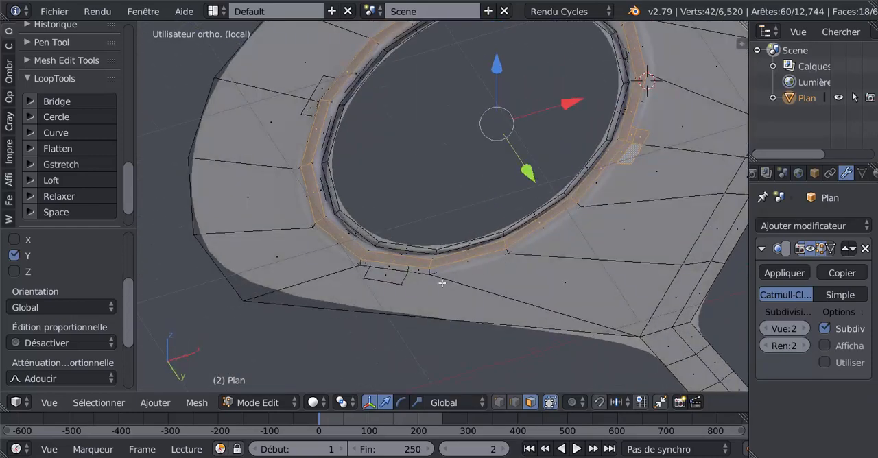
shift+right_click(396, 270)
shift+right_click(415, 271)
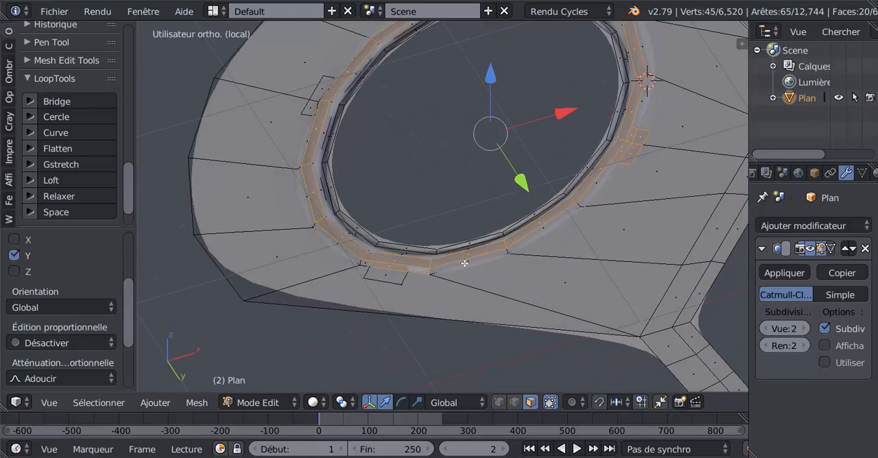
ctrl+right_click(506, 250)
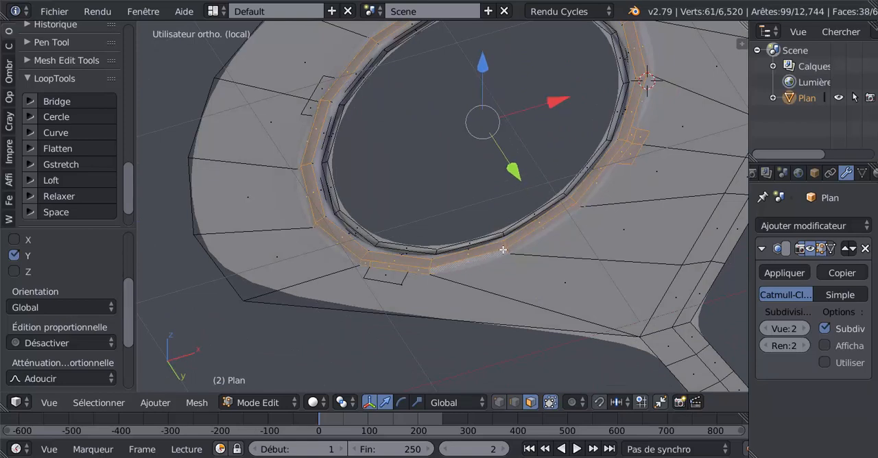
shift+right_click(393, 273)
Add the faces of the upper-left and upper-right tabs to the selection.
shift+right_click(314, 109)
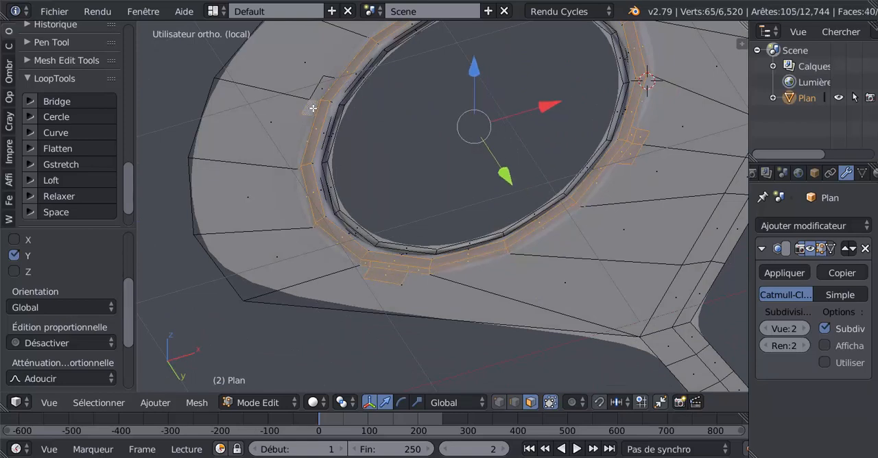
shift+right_click(322, 90)
middle_drag(480, 220, 486, 184)
shift+right_click(581, 88)
Add the ring's inner border face loop to the selection.
scroll(538, 175, up, 1)
scroll(539, 175, down, 1)
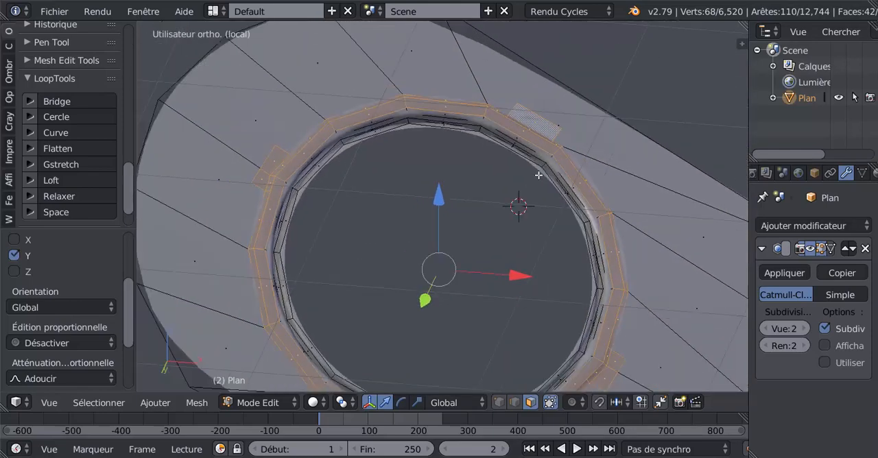
scroll(540, 175, down, 2)
scroll(550, 194, up, 2)
scroll(550, 194, up, 2)
alt+shift+right_click(599, 138)
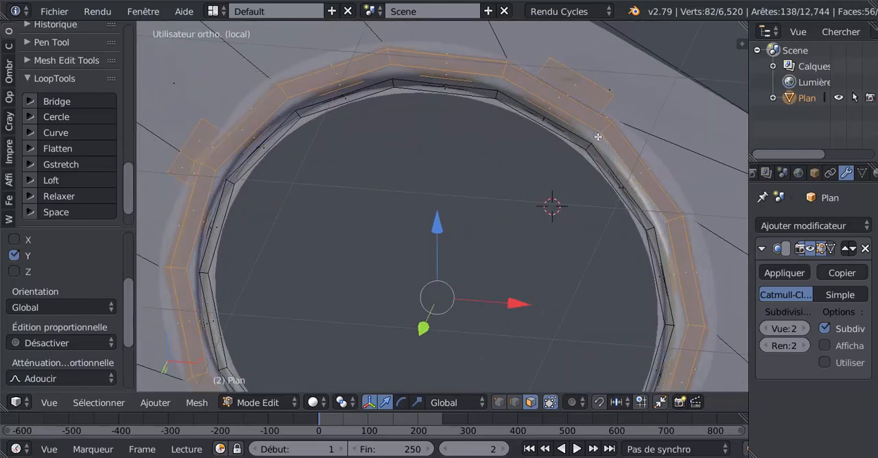
Set the subdivision modifier's view level to 0 and add the ring's innermost face loop to the selection.
click(766, 329)
click(766, 329)
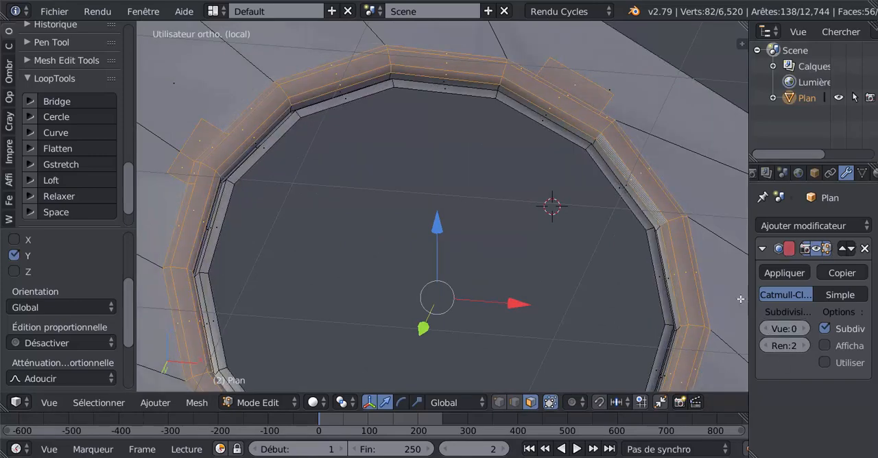
middle_drag(641, 184, 628, 207)
middle_drag(581, 221, 596, 195)
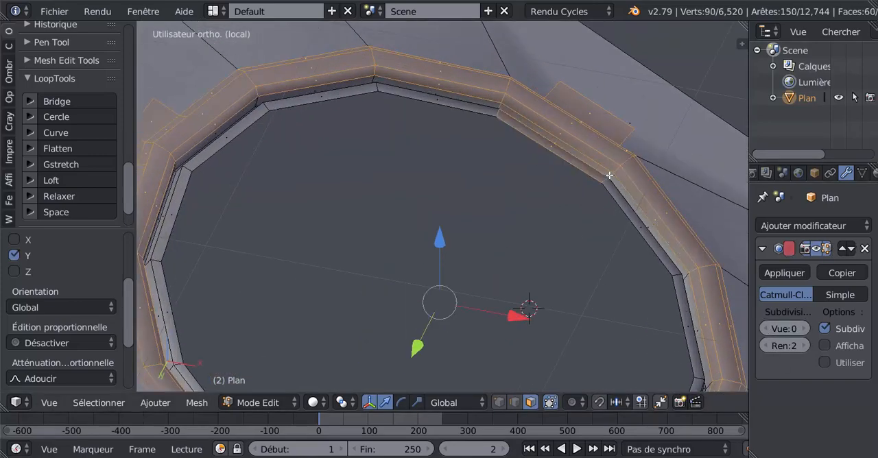
alt+shift+right_click(608, 176)
alt+shift+right_click(607, 182)
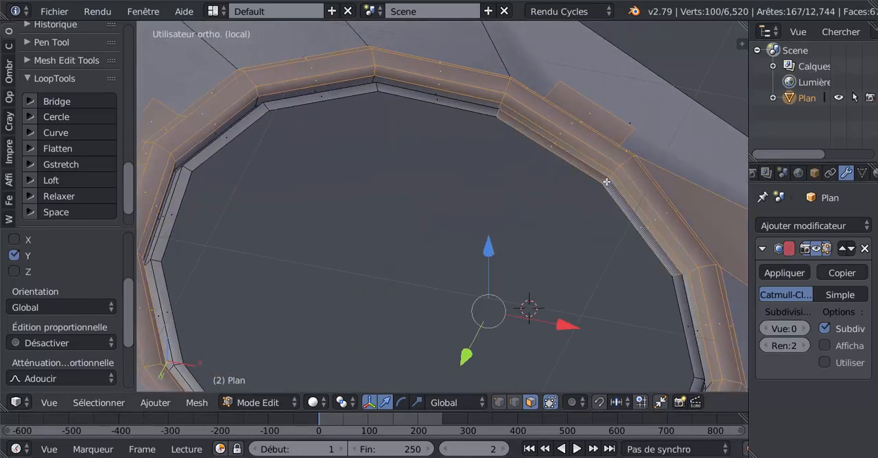
key(ctrl+z)
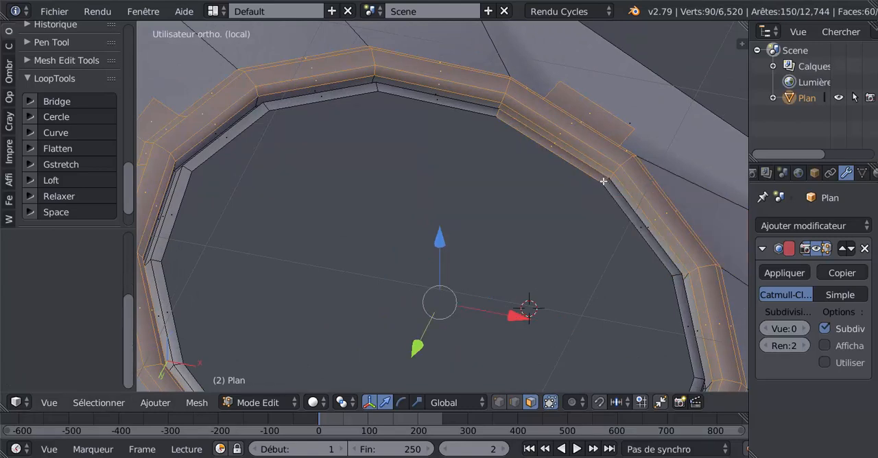
alt+shift+right_click(497, 114)
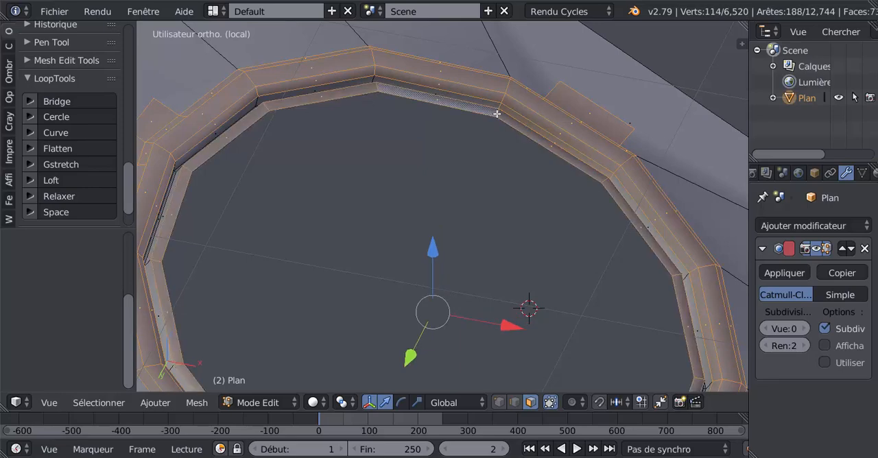
Add the hidden face loops along the ring's inner wall to the selection from the opposite viewing side.
middle_drag(497, 114, 300, 229)
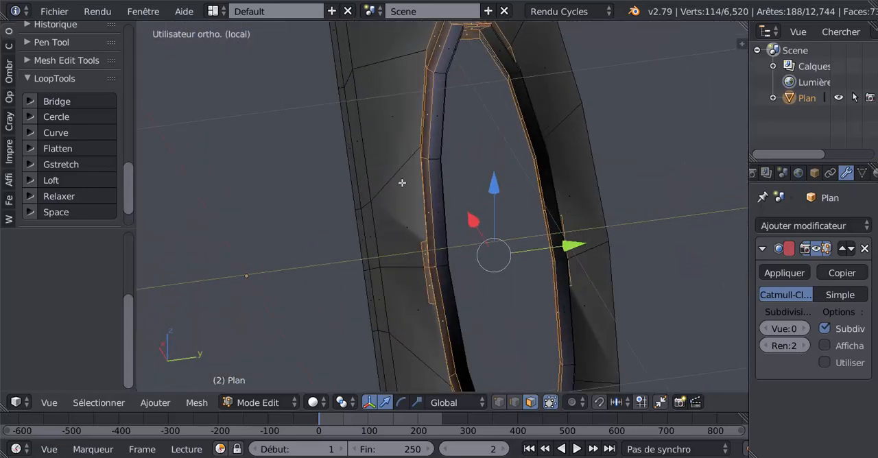
middle_drag(402, 182, 468, 223)
alt+shift+click(363, 196)
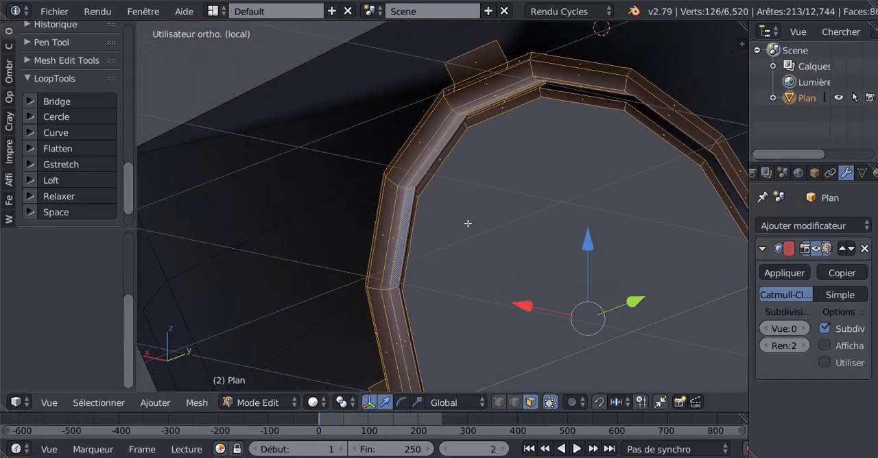
scroll(417, 179, up, 5)
alt+shift+right_click(345, 141)
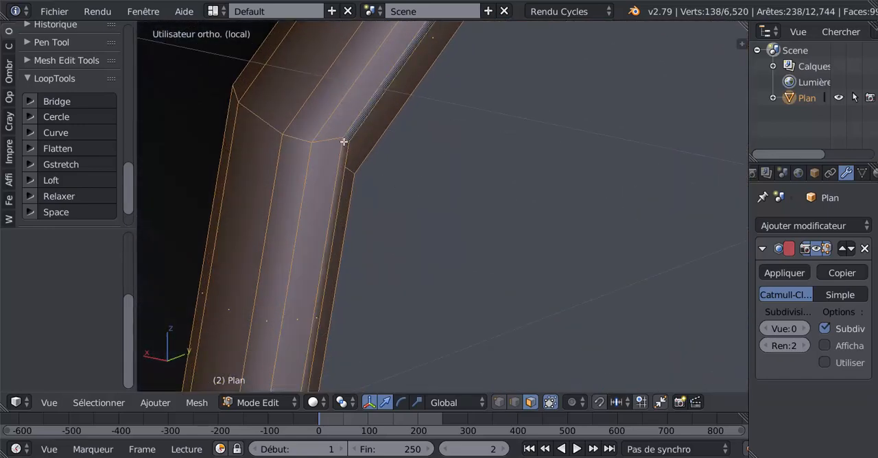
Raise the subdivision view level to 2 and check the selected ring and tabs for missing faces.
alt+scroll(327, 149, down, 1)
scroll(329, 187, down, 10)
middle_drag(336, 243, 443, 197)
scroll(480, 264, down, 3)
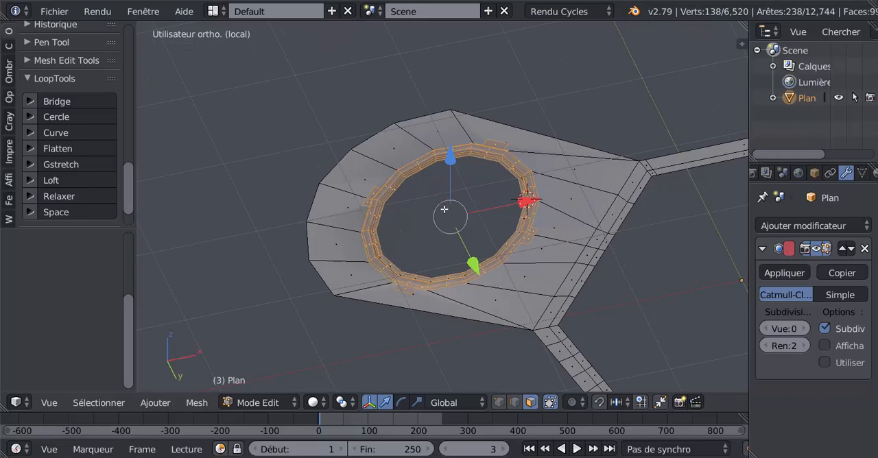
click(807, 328)
click(806, 329)
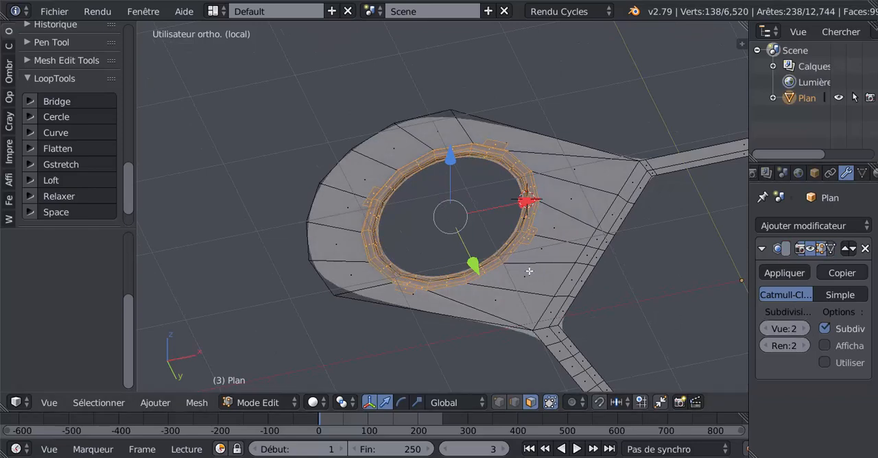
middle_drag(529, 272, 423, 220)
scroll(511, 266, up, 3)
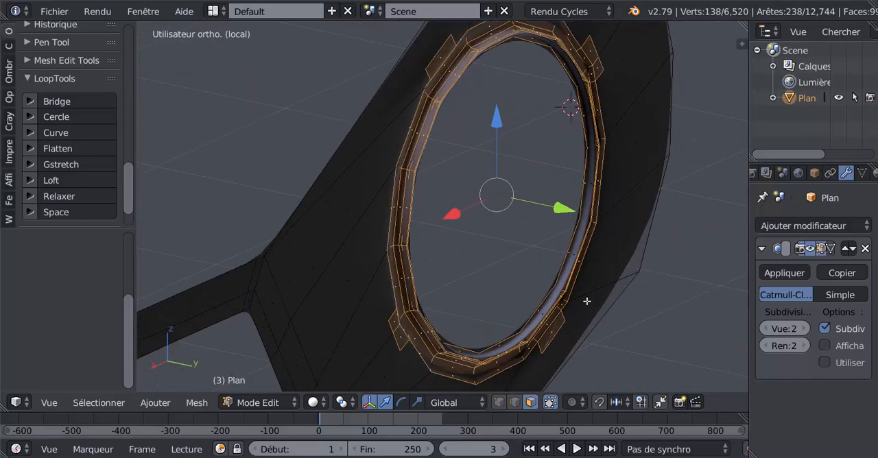
shift+middle_drag(629, 282, 554, 231)
scroll(555, 231, up, 2)
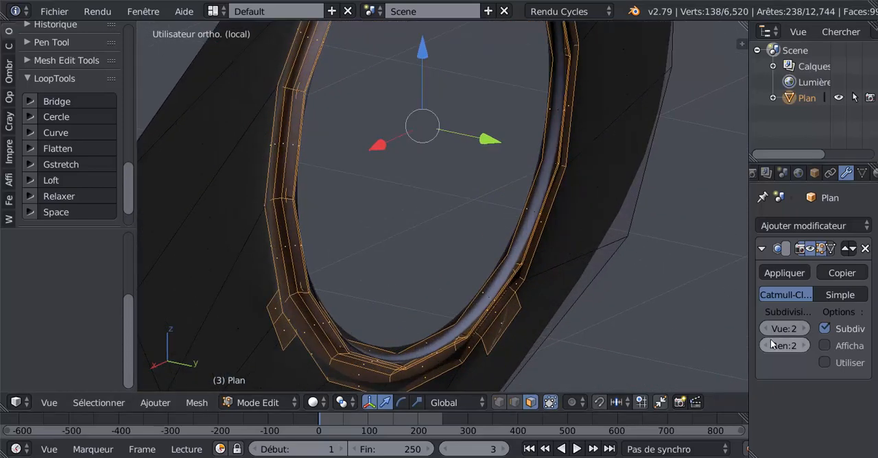
Add the remaining inner-wall face loop to the ring selection at subdivision view level 0, and restore the level to 2.
double_click(766, 328)
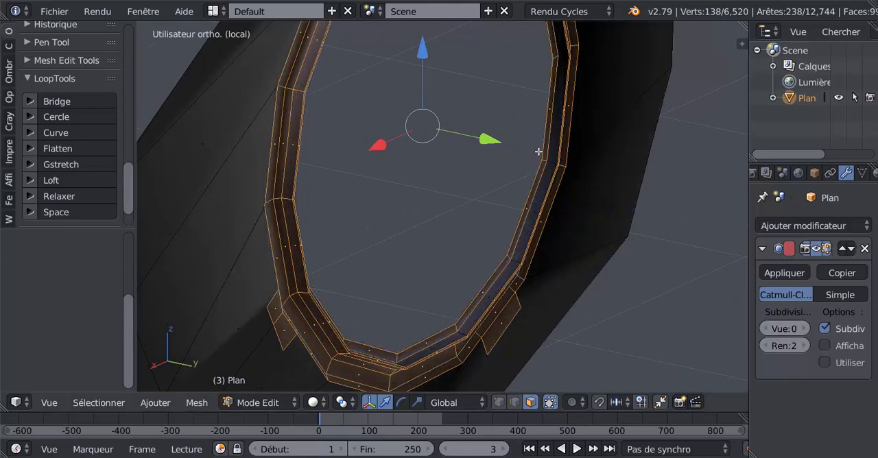
scroll(514, 215, down, 3)
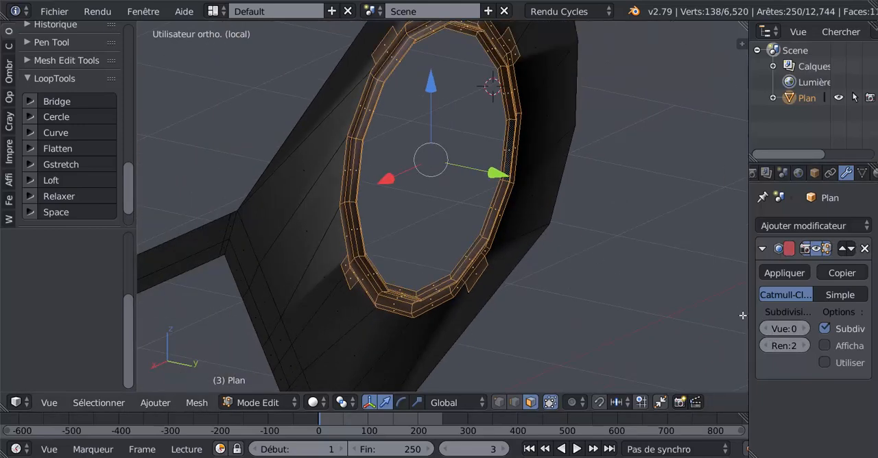
click(805, 329)
click(805, 329)
scroll(627, 314, down, 3)
middle_drag(357, 226, 452, 229)
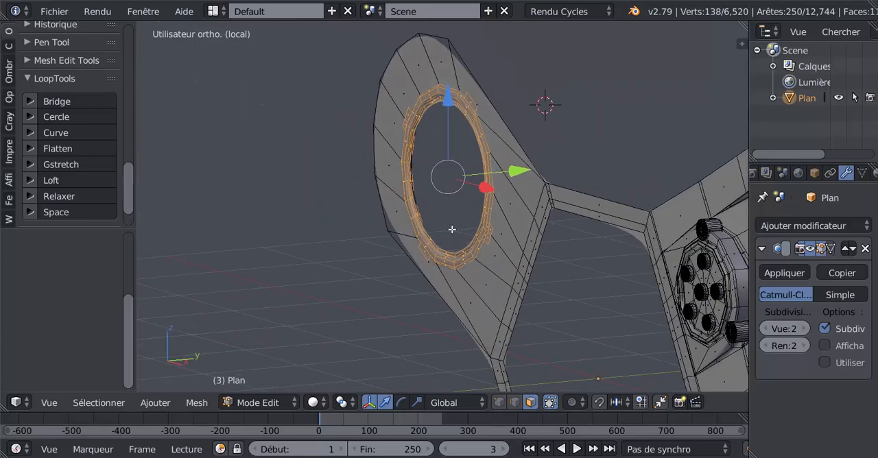
Extrude the selected ring and tab faces away from the arm's surface along the Y axis to form a deep lens barrel.
key(e)
right_click(452, 229)
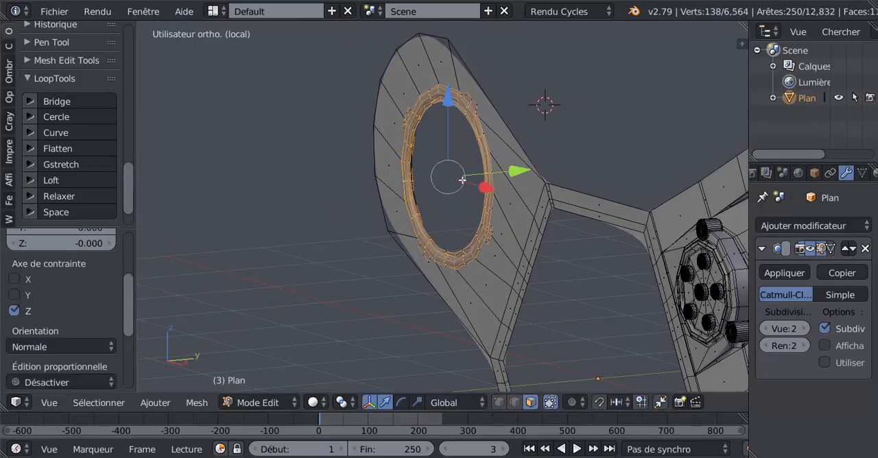
drag(508, 168, 464, 208)
key(Tab)
middle_drag(465, 208, 476, 173)
key(Tab)
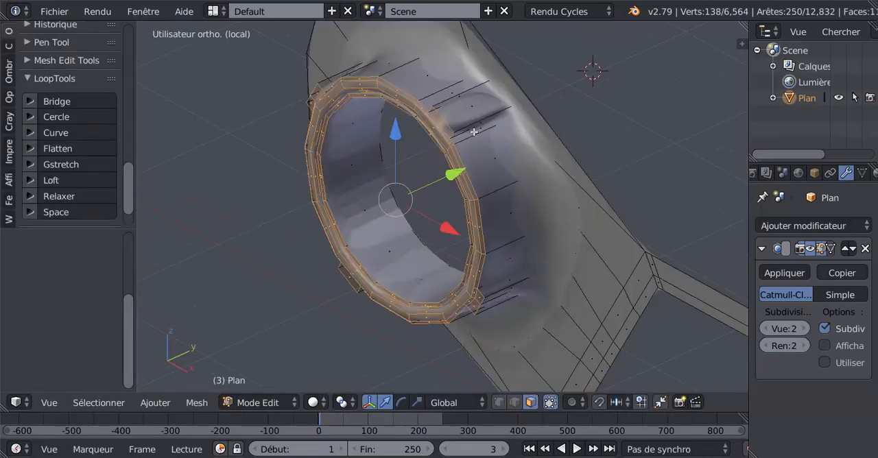
Add two edge loops around the extruded barrel wall, slid to factor -0.962 at the front rim and 0.987 at the base.
key(ctrl+r)
click(471, 132)
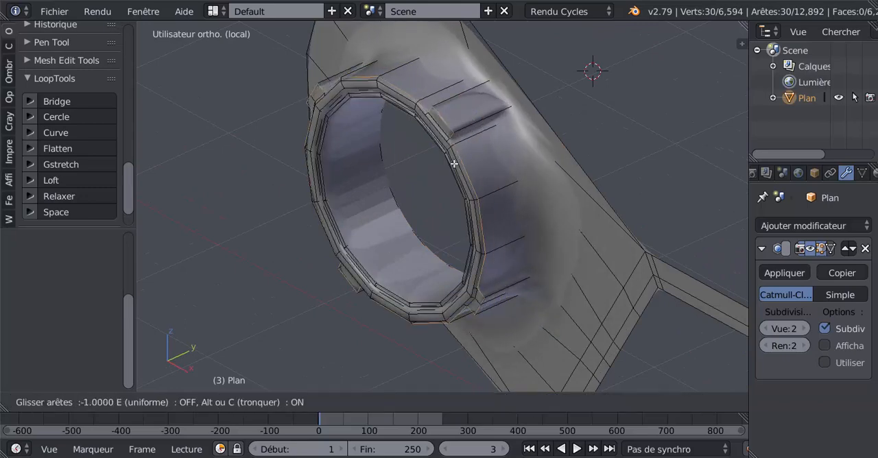
click(456, 164)
key(ctrl+r)
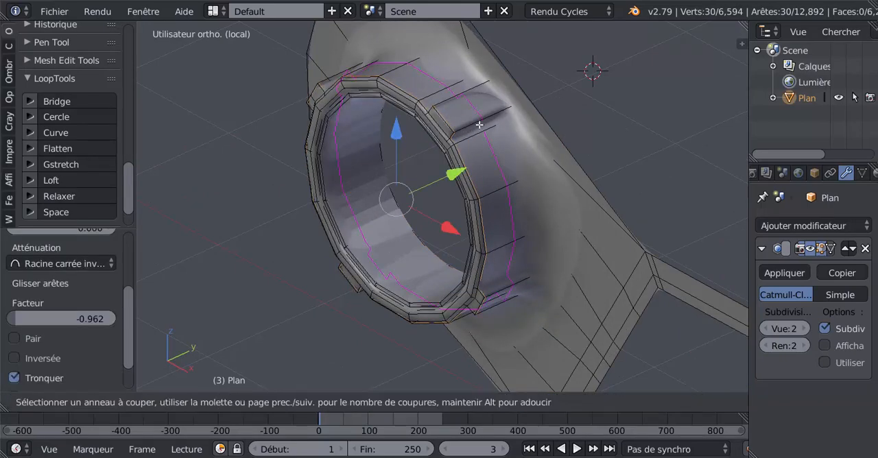
click(486, 124)
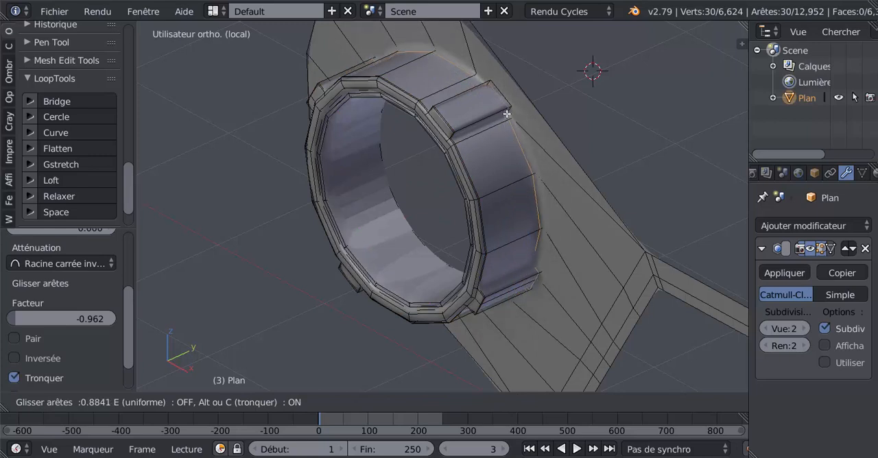
click(507, 114)
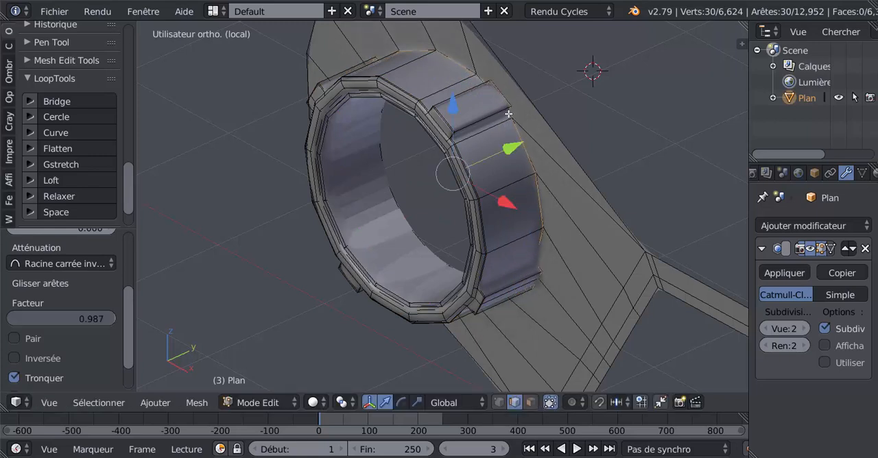
Add an edge loop around the barrel wall near its base, slid to factor 0.634.
key(Tab)
scroll(499, 126, down, 2)
middle_drag(489, 165, 559, 35)
middle_drag(546, 56, 482, 190)
key(Tab)
scroll(523, 174, up, 2)
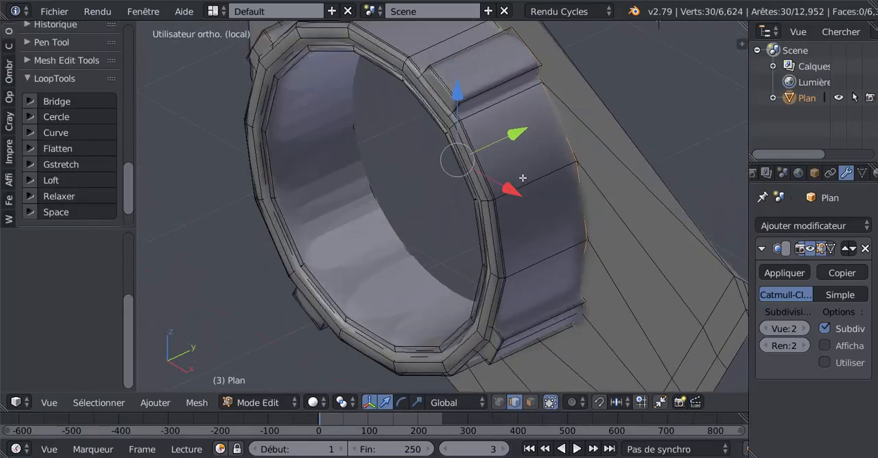
key(ctrl+r)
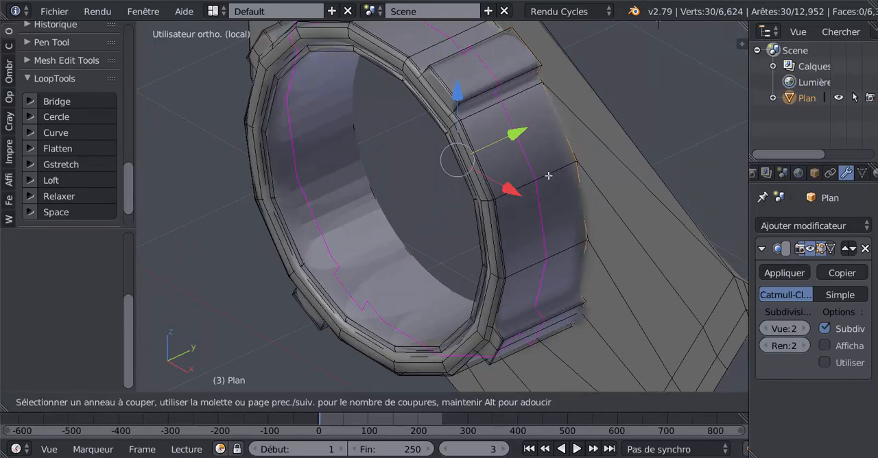
click(549, 176)
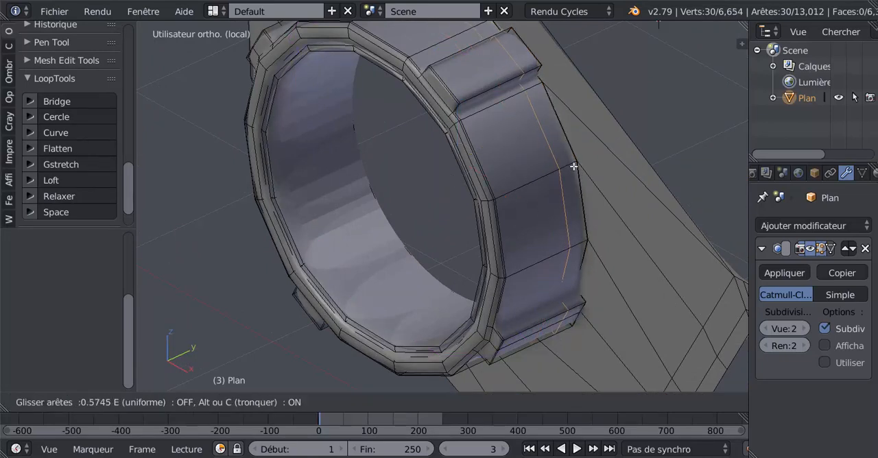
click(573, 167)
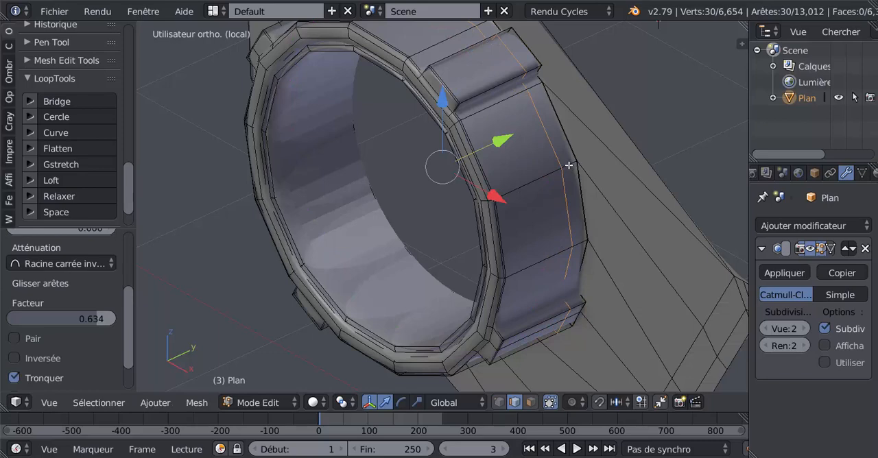
Add a centred edge loop between the newest loop and the barrel's base, and scale it slightly outward.
key(ctrl+r)
click(568, 166)
right_click(569, 165)
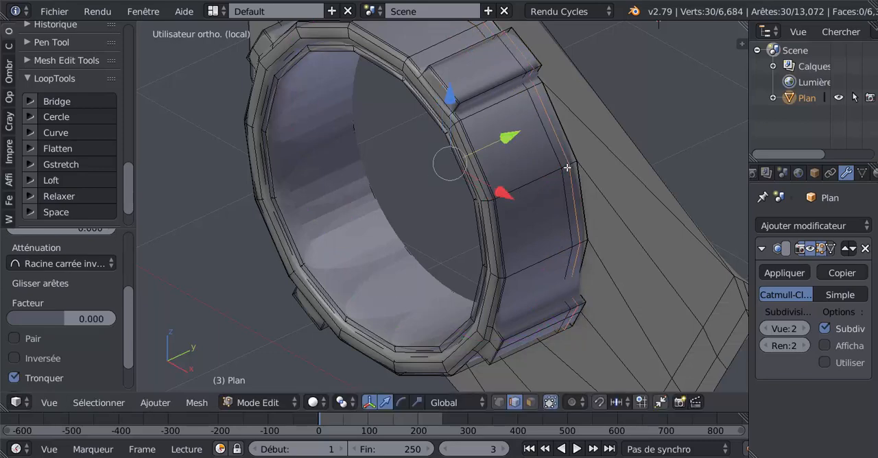
key(s)
click(528, 240)
key(Tab)
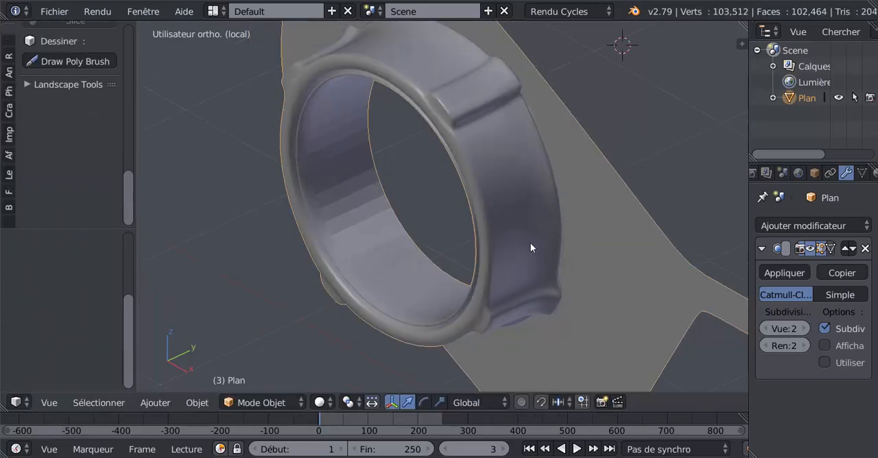
Select the edge loop around the inner border of the barrel's front rim.
middle_drag(530, 243, 524, 227)
key(Tab)
scroll(508, 213, up, 4)
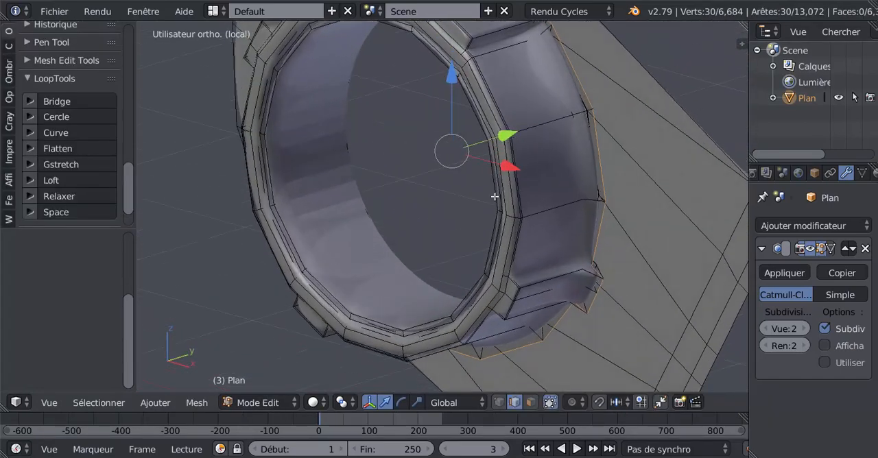
alt+right_click(283, 221)
scroll(293, 229, down, 2)
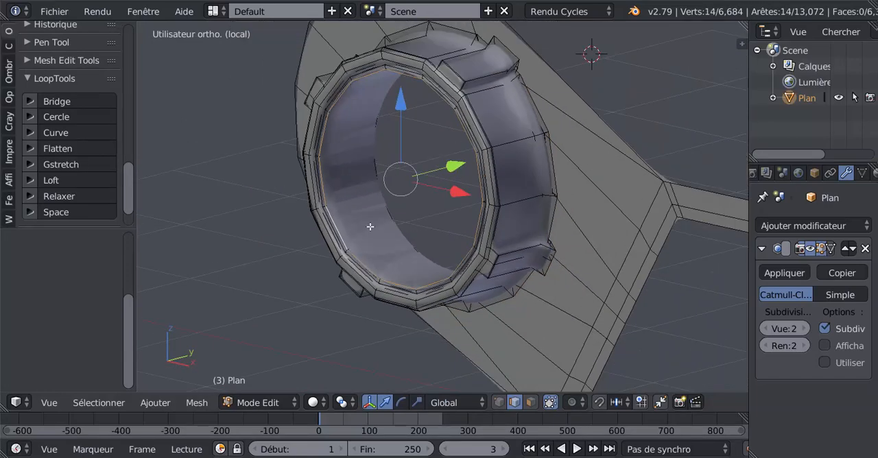
scroll(370, 226, up, 3)
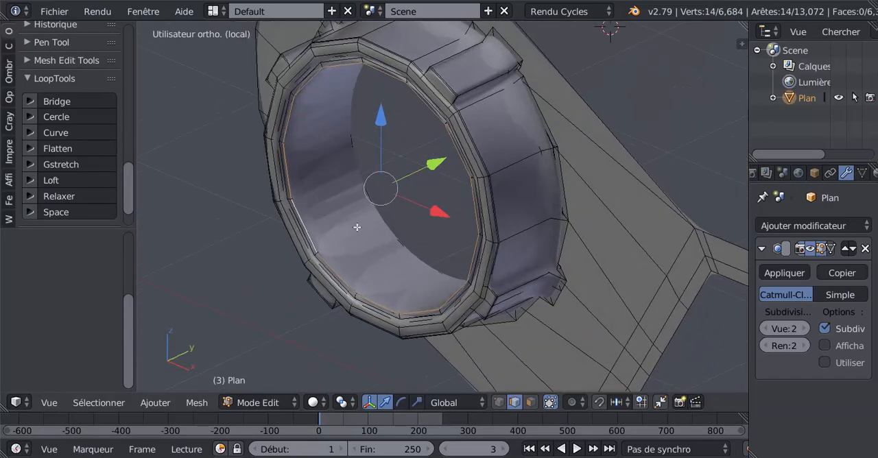
middle_drag(357, 227, 415, 254)
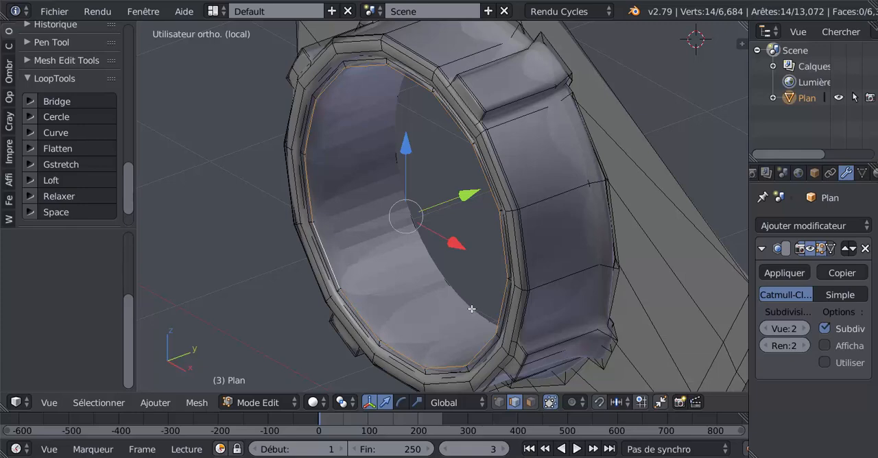
Extrude the inner rim loop inward at scale 0.897 and move it slightly forward along the Y axis.
key(s)
click(466, 298)
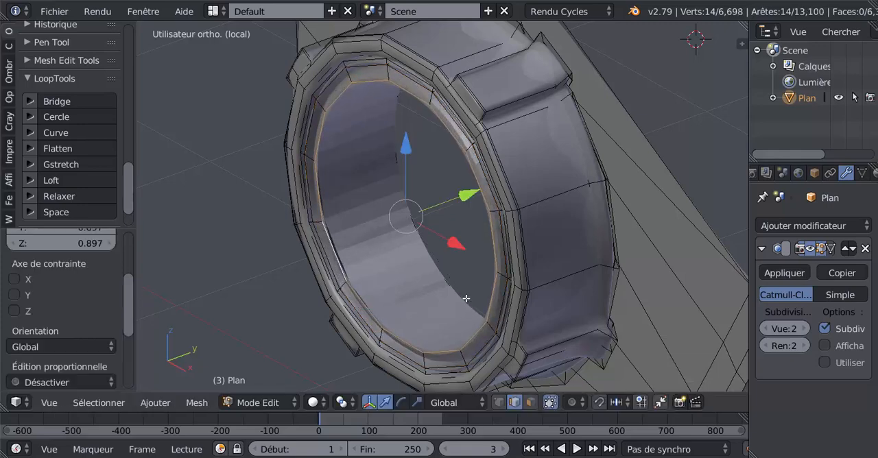
key(g)
key(y)
click(457, 204)
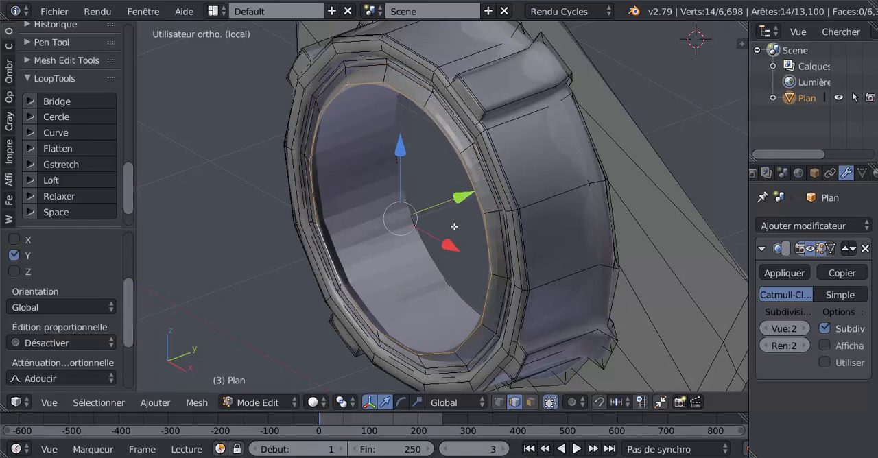
Extrude the opening's edge loop inward again at scale 0.708 and move it slightly forward along the Y axis.
key(e)
key(s)
click(417, 276)
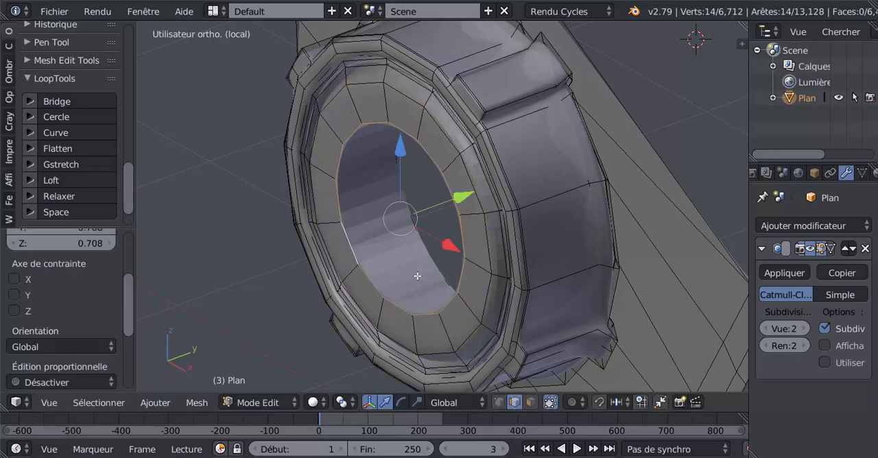
key(g)
key(y)
click(463, 194)
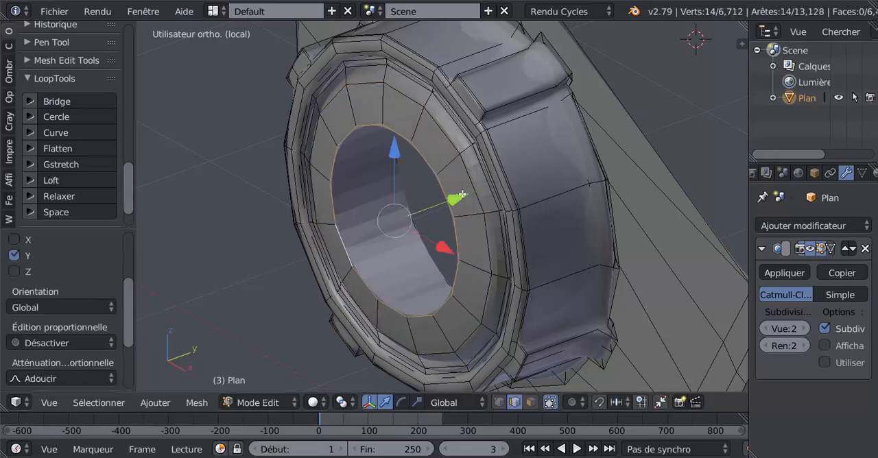
Switch to Object Mode and apply smooth shading to the panel.
middle_drag(463, 194, 423, 180)
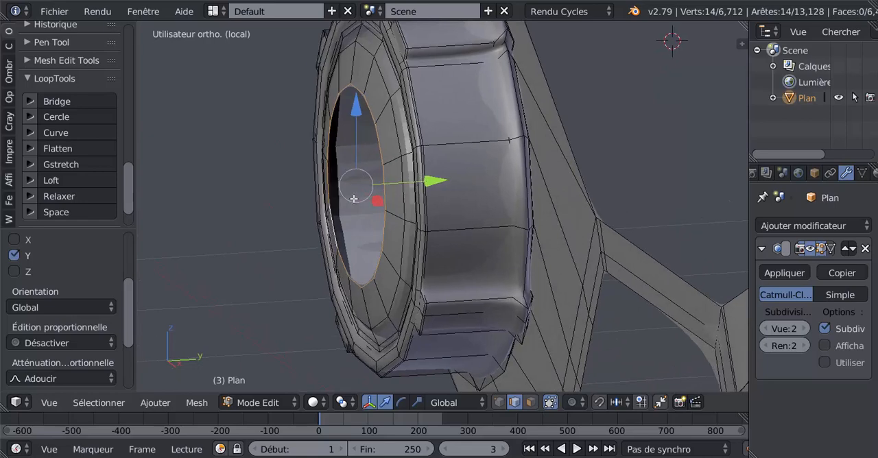
click(54, 11)
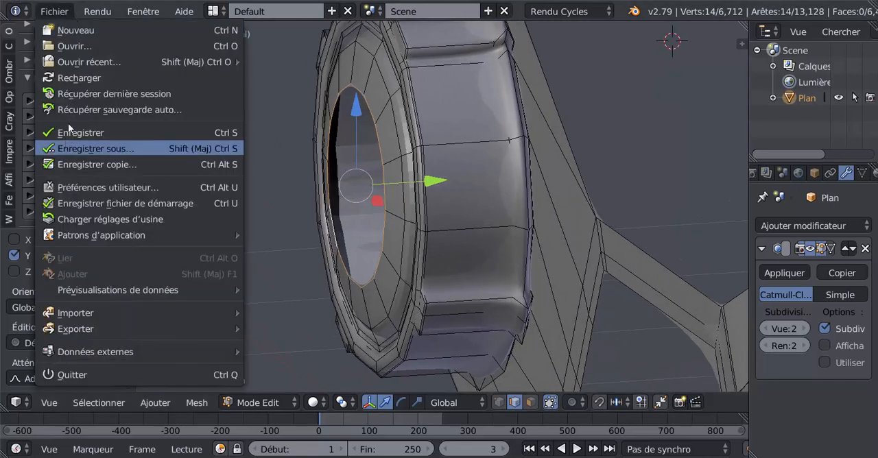
key(Tab)
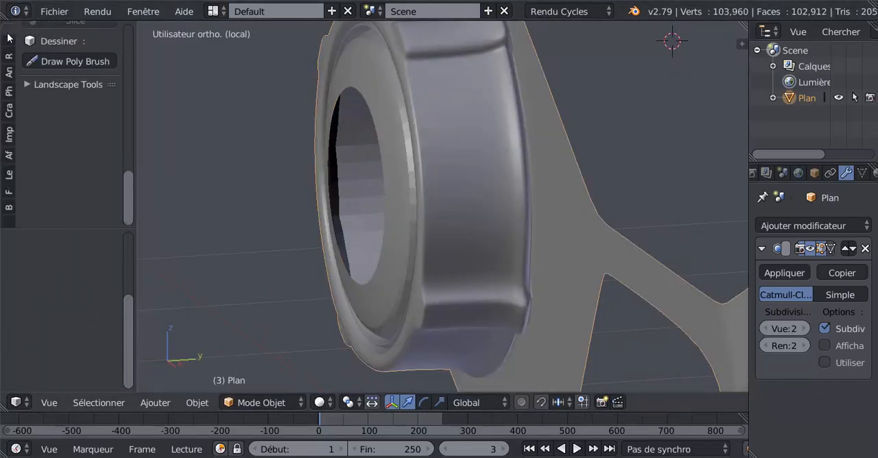
click(9, 34)
drag(127, 84, 134, 114)
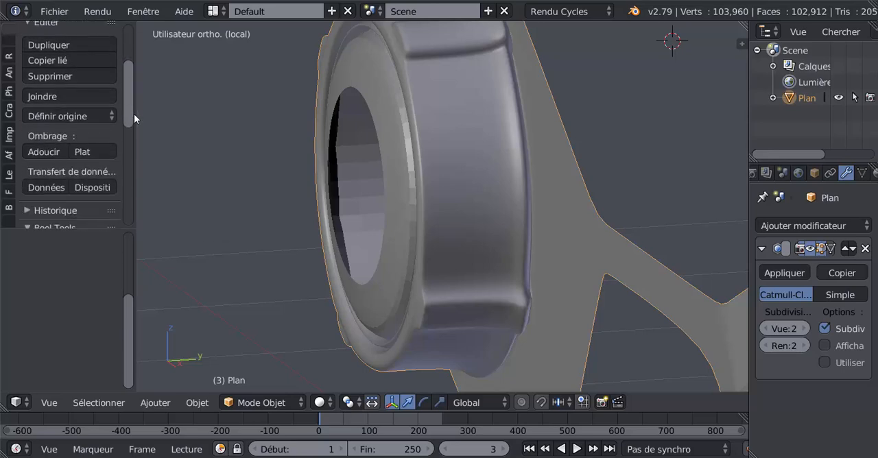
click(43, 152)
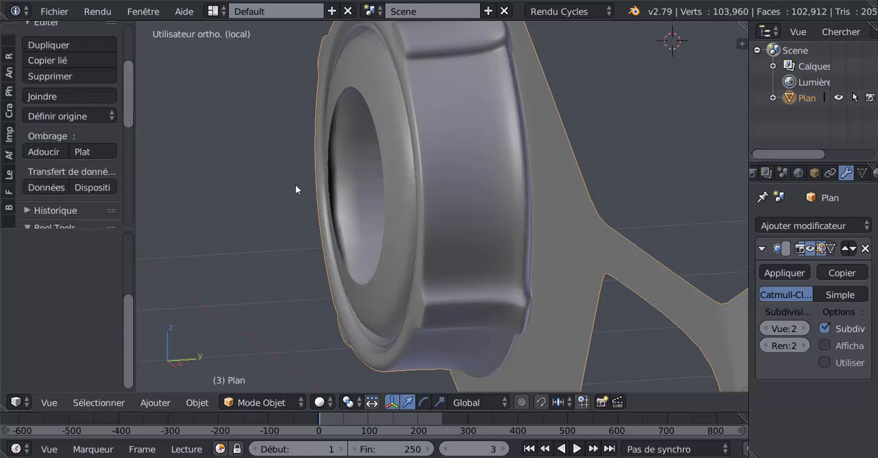
Move the lens opening's edge loop slightly forward along the Y axis in Edit Mode and preview the smoothed surface.
key(Tab)
key(Tab)
middle_drag(375, 183, 376, 203)
scroll(376, 202, up, 1)
key(Tab)
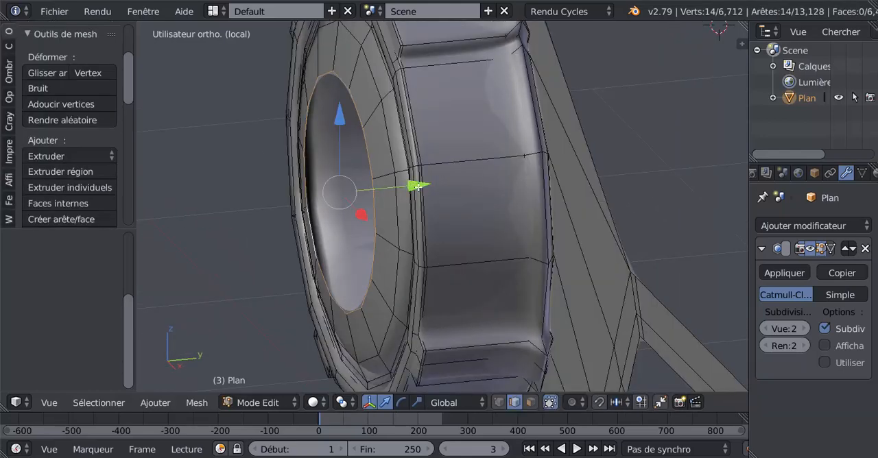
drag(417, 186, 413, 190)
key(Tab)
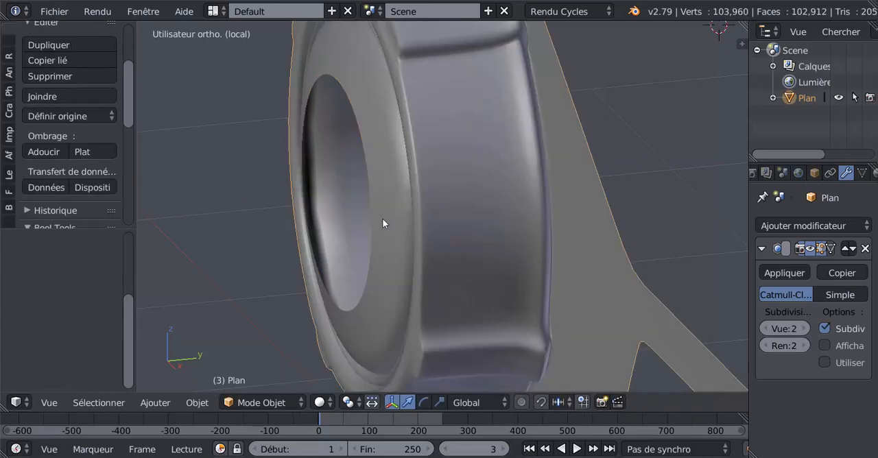
Extrude the lens opening's edge loop inward at scale 0.667 and move it slightly forward along the Y axis.
middle_drag(382, 218, 400, 183)
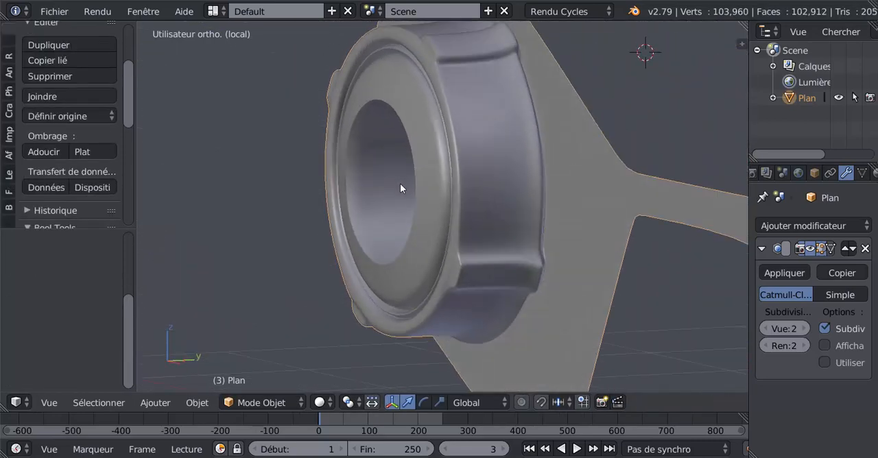
scroll(392, 198, up, 3)
key(Tab)
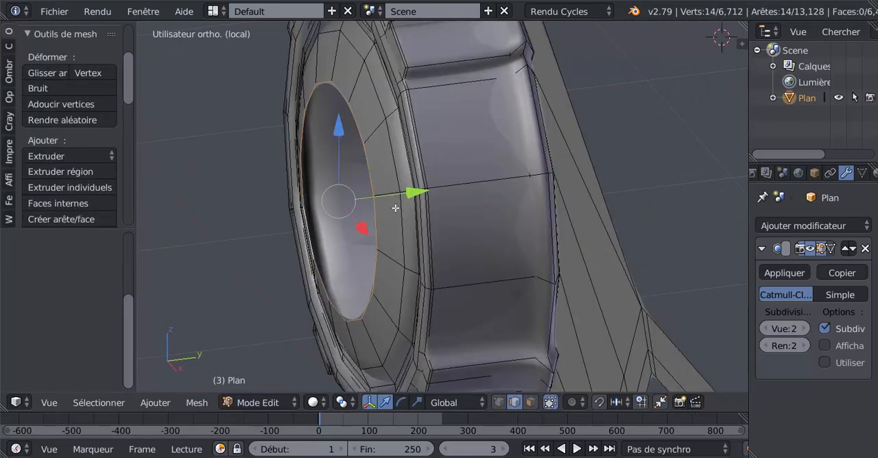
key(e)
right_click(394, 210)
key(s)
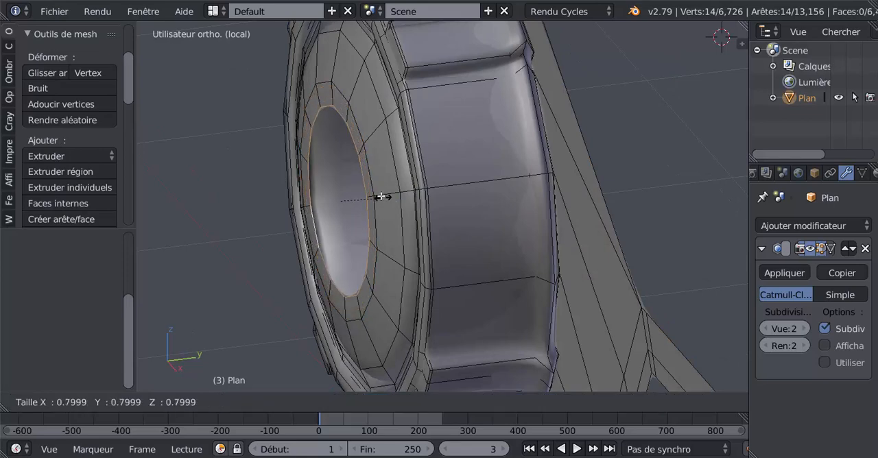
click(375, 194)
middle_drag(415, 192, 407, 192)
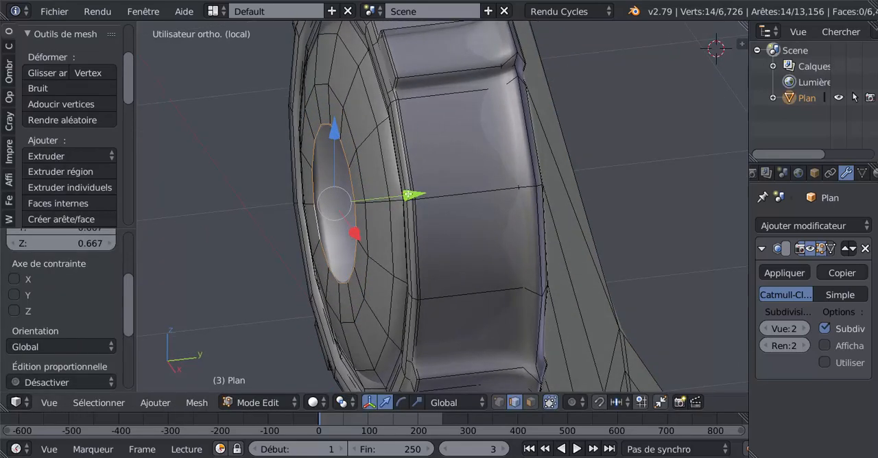
drag(408, 194, 405, 201)
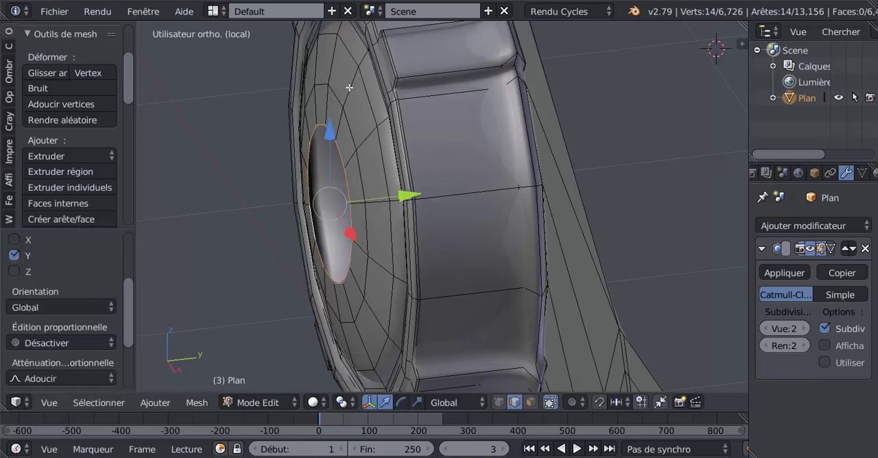
Extrude the opening's edge loop inward again at scale 0.413 and move it slightly forward along the Y axis.
key(z)
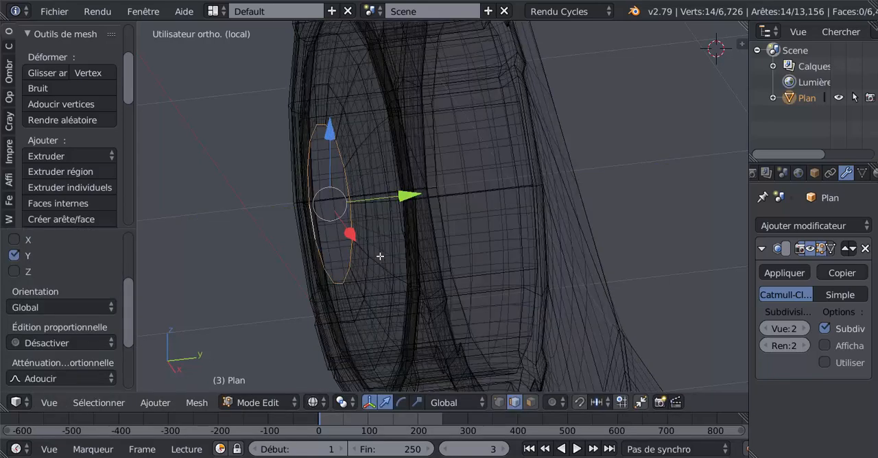
key(z)
key(s)
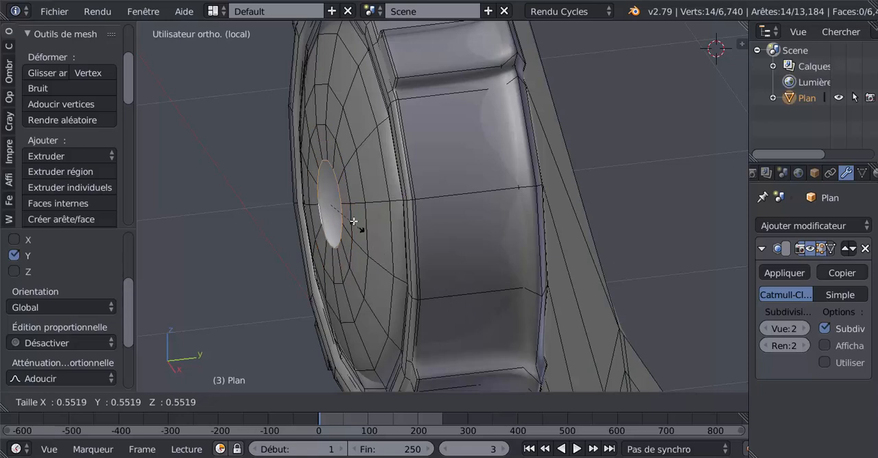
click(353, 222)
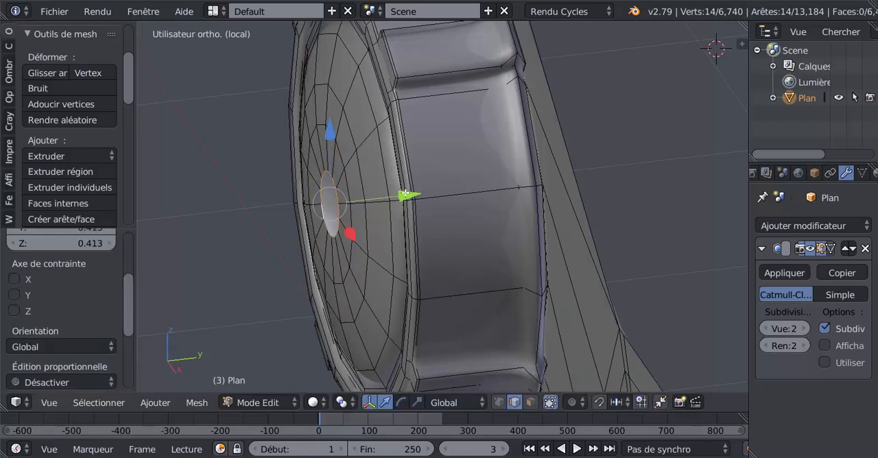
drag(408, 195, 408, 202)
Extrude the last small opening's edge loop to scale 0 to close the lens dome at its centre, and inspect the dome.
key(e)
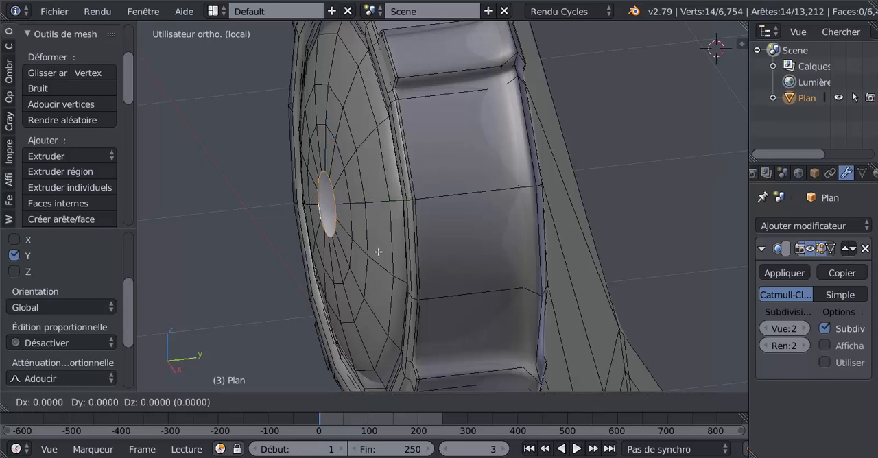
key(s)
click(364, 234)
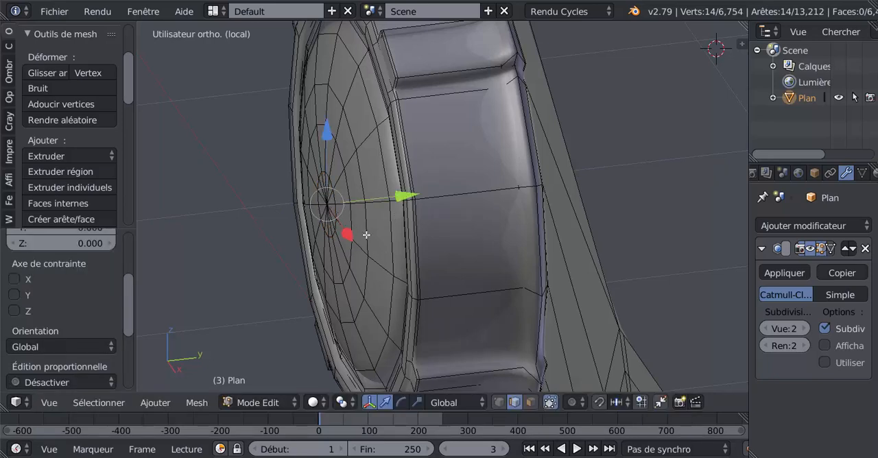
key(Tab)
scroll(366, 235, down, 3)
middle_drag(365, 234, 496, 208)
key(Tab)
Try to add a centred edge loop along the front face of the barrel's rim, and undo it.
shift+middle_drag(591, 162, 456, 233)
scroll(456, 231, up, 2)
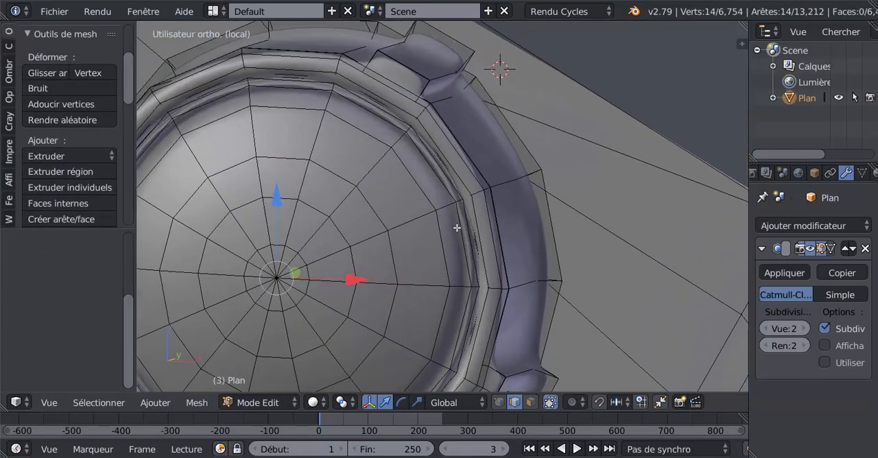
key(ctrl+r)
click(478, 197)
right_click(478, 197)
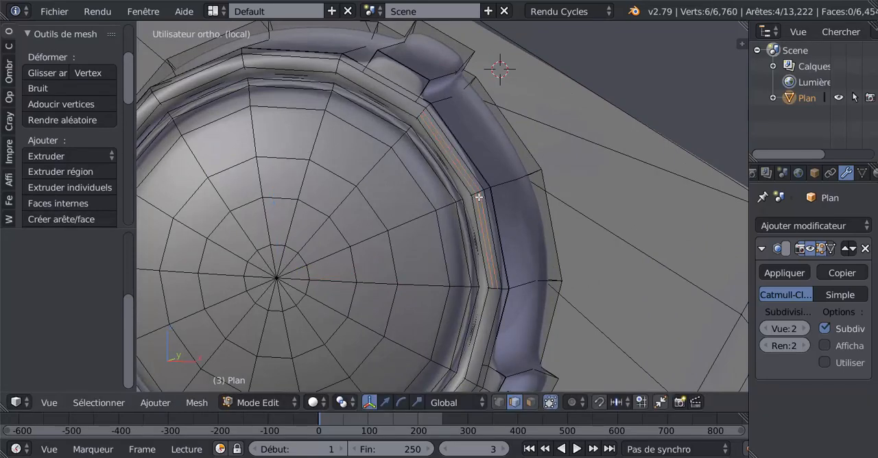
key(Tab)
scroll(478, 198, down, 1)
key(Tab)
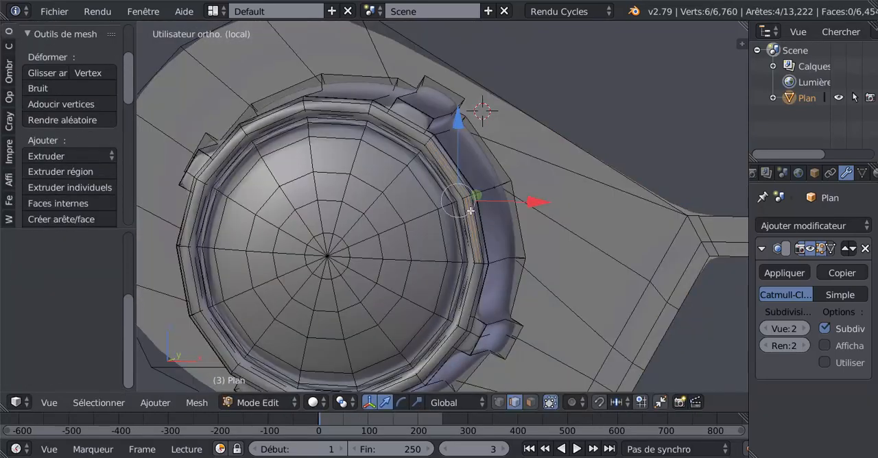
key(ctrl+z)
In face selection mode, select five adjoining front faces along the upper arc of the barrel's rim.
middle_drag(471, 211, 449, 253)
scroll(449, 252, up, 3)
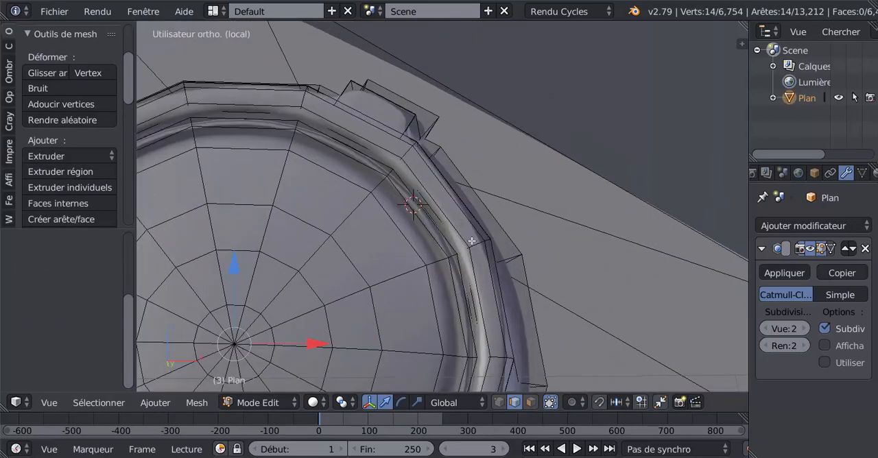
click(531, 403)
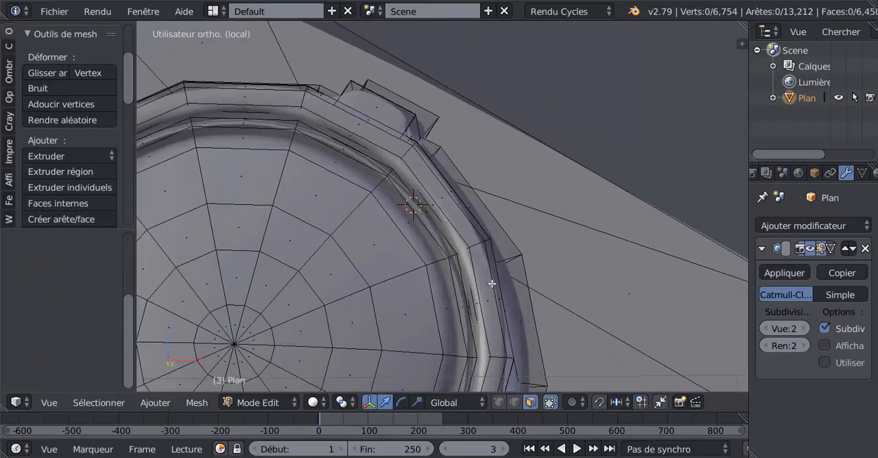
right_click(490, 283)
shift+right_click(460, 229)
shift+right_click(387, 149)
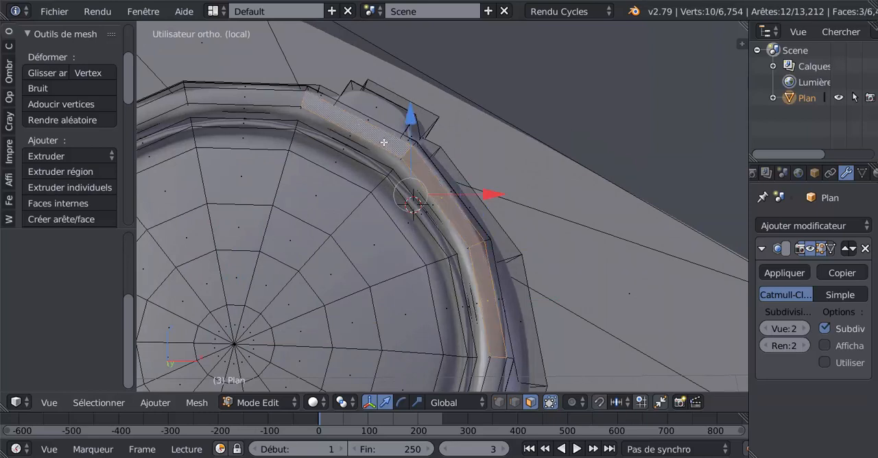
shift+right_click(288, 100)
shift+right_click(304, 98)
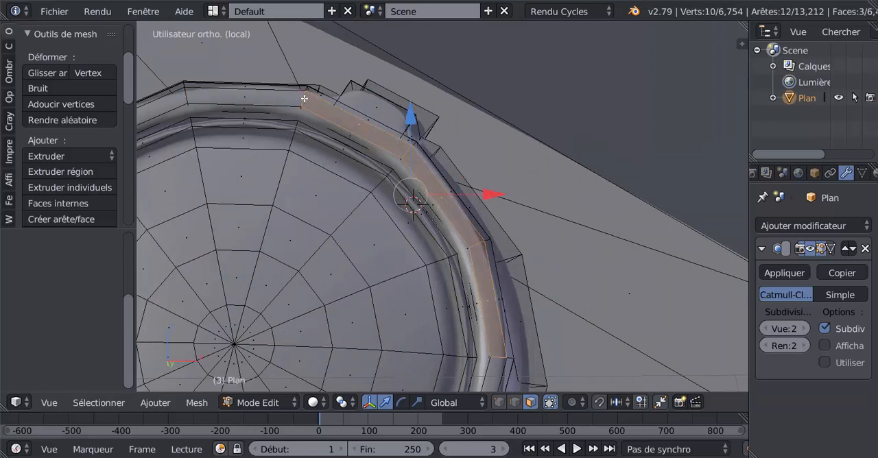
shift+right_click(248, 104)
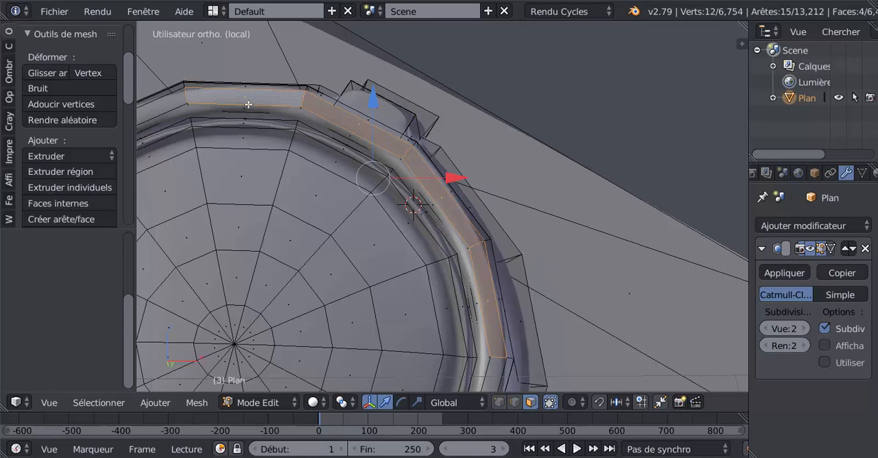
shift+right_click(170, 107)
Extend the selection to the remaining front faces of the barrel's rim so the full ring of 14 faces is selected.
middle_drag(306, 167, 514, 311)
shift+right_click(465, 322)
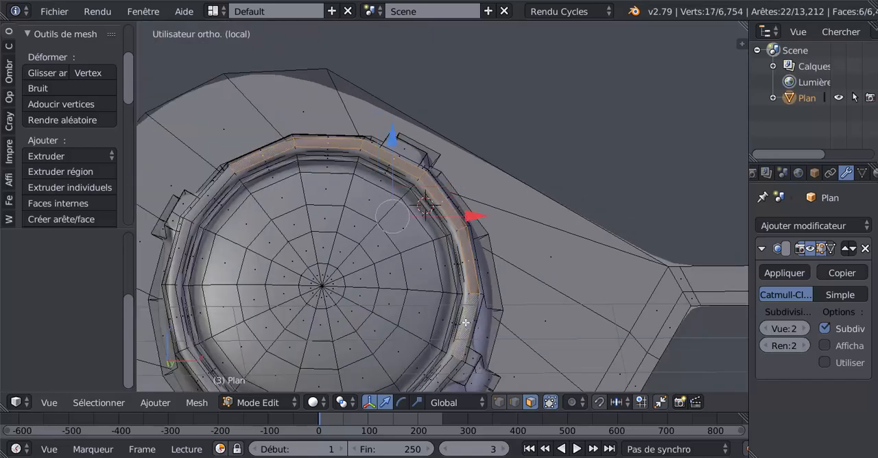
shift+right_click(201, 199)
shift+right_click(180, 263)
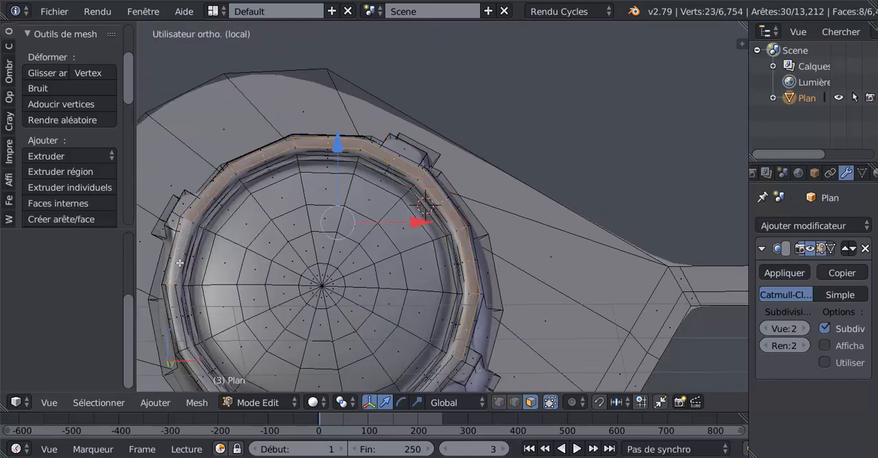
shift+right_click(175, 305)
middle_drag(250, 314, 279, 211)
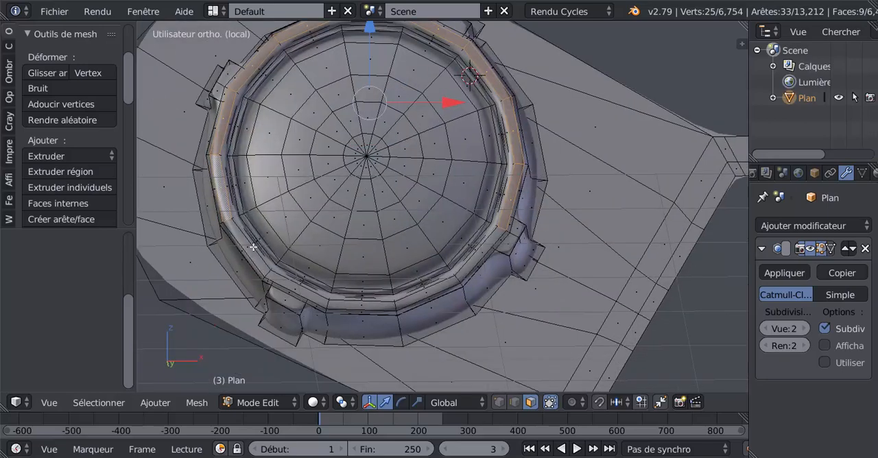
shift+right_click(267, 264)
shift+right_click(287, 283)
shift+right_click(414, 295)
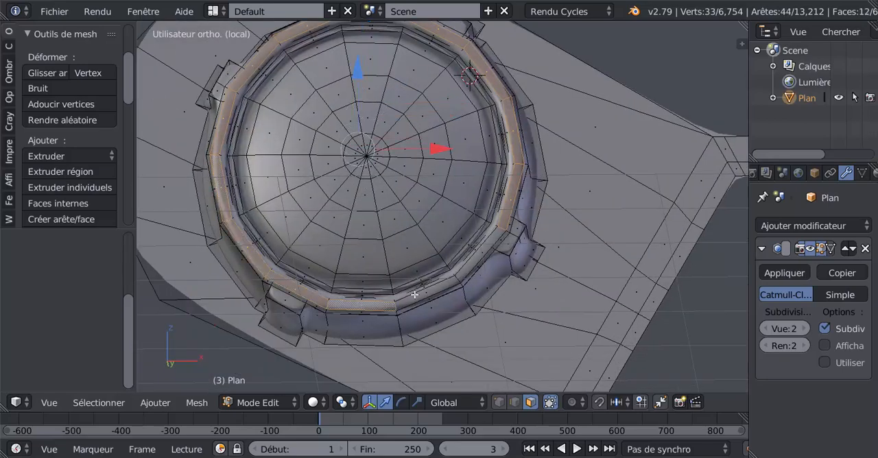
shift+right_click(428, 288)
shift+right_click(469, 260)
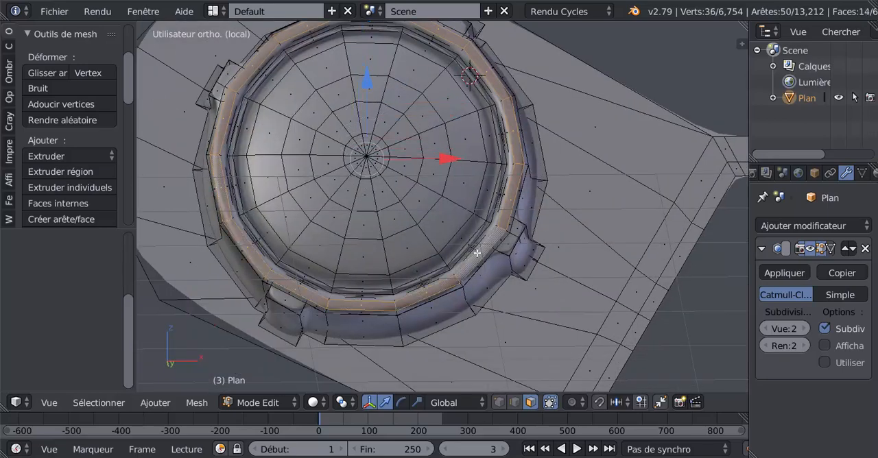
Inset the selected rim faces with a thickness of 0.01 and check the result in Object Mode and front view.
key(i)
click(557, 330)
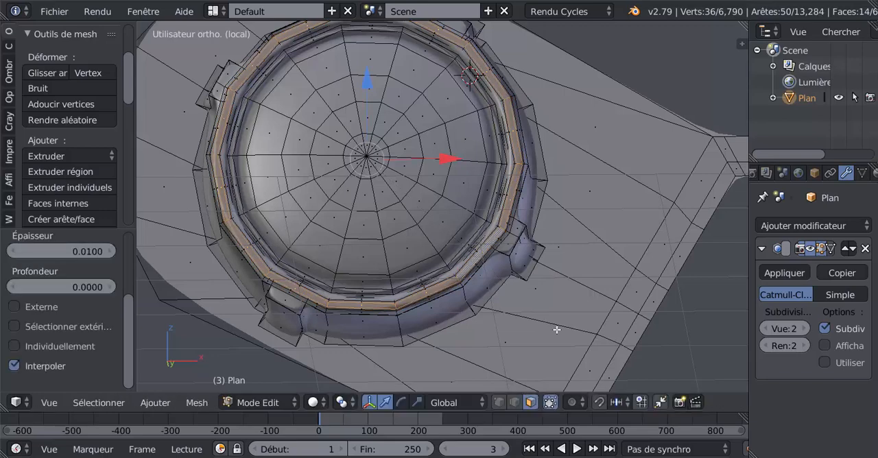
key(Tab)
mouse_move(556, 323)
middle_down()
mouse_move(508, 321)
mouse_move(496, 340)
mouse_move(460, 358)
mouse_move(508, 339)
mouse_move(533, 272)
mouse_move(550, 276)
mouse_move(542, 314)
middle_up()
key(KP_1)
key(Tab)
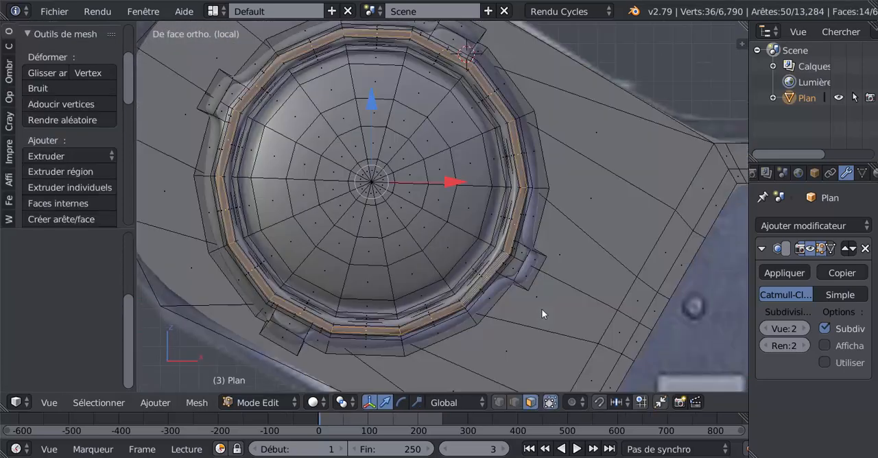
Show the mesh in wireframe over the reference image and start a loop cut across the arm's faces near the lower vent.
scroll(542, 308, down, 1)
key(z)
scroll(571, 301, up, 2)
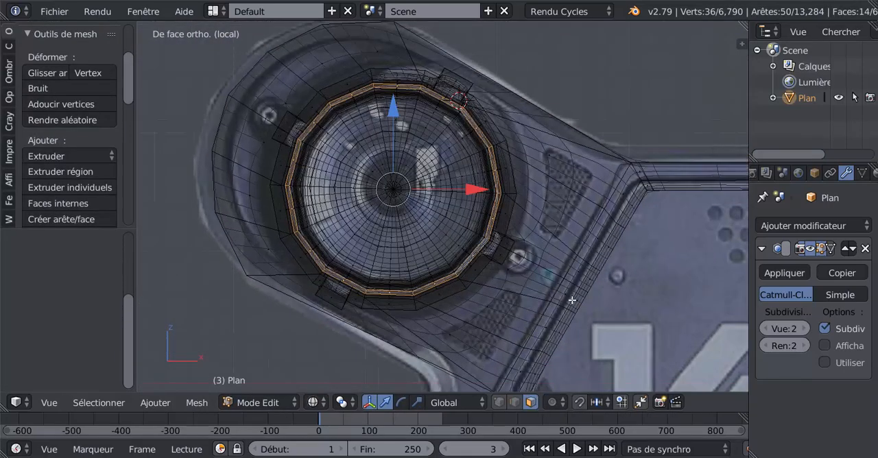
shift+middle_drag(593, 203, 547, 185)
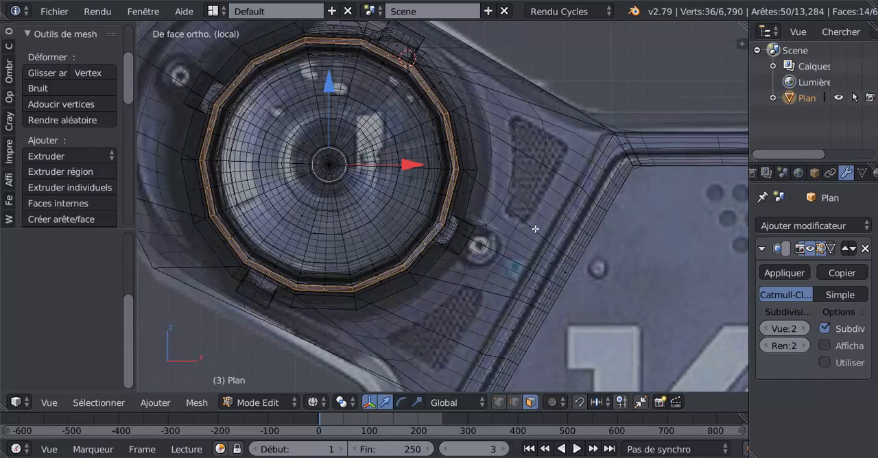
scroll(578, 147, down, 1)
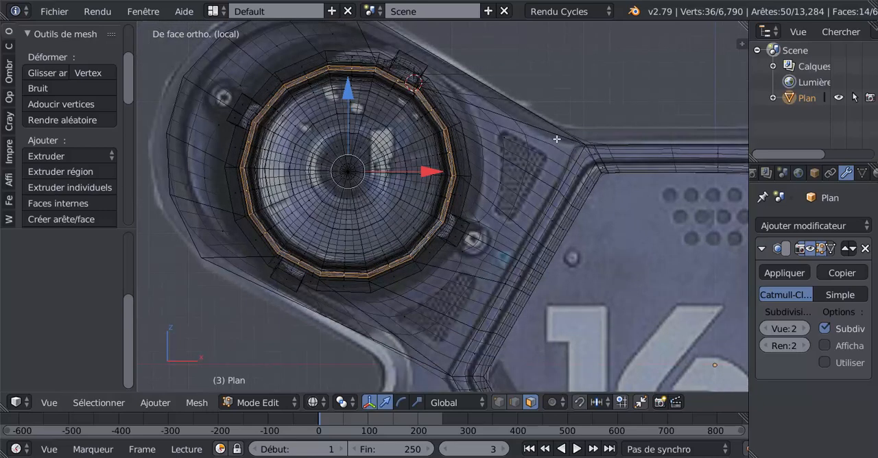
key(ctrl+r)
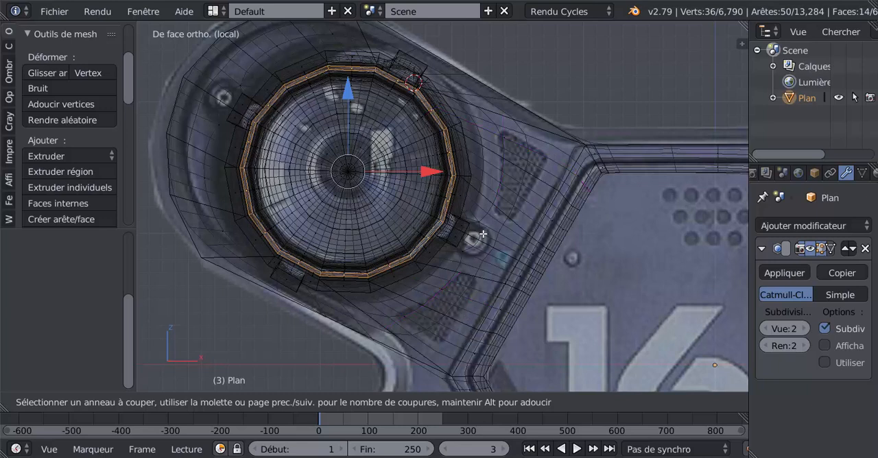
Add centred loop cuts across the arm's faces, one through the lower vent and one along the upper vent's inner edge.
click(460, 275)
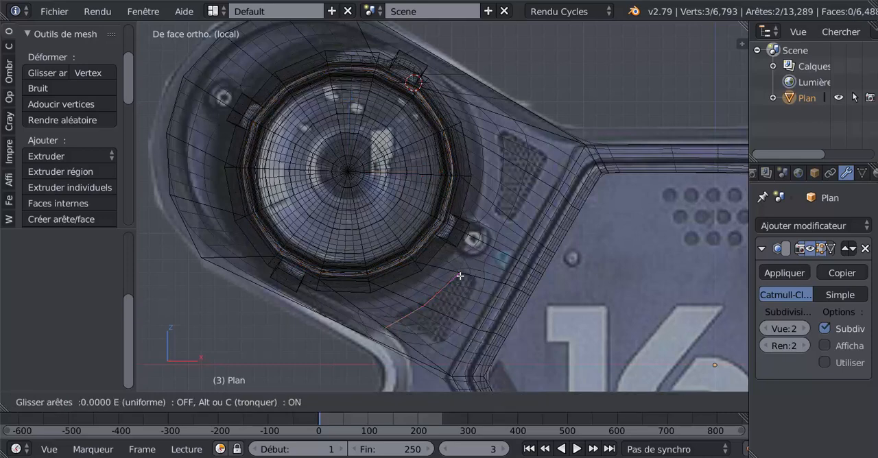
right_click(459, 276)
key(ctrl+r)
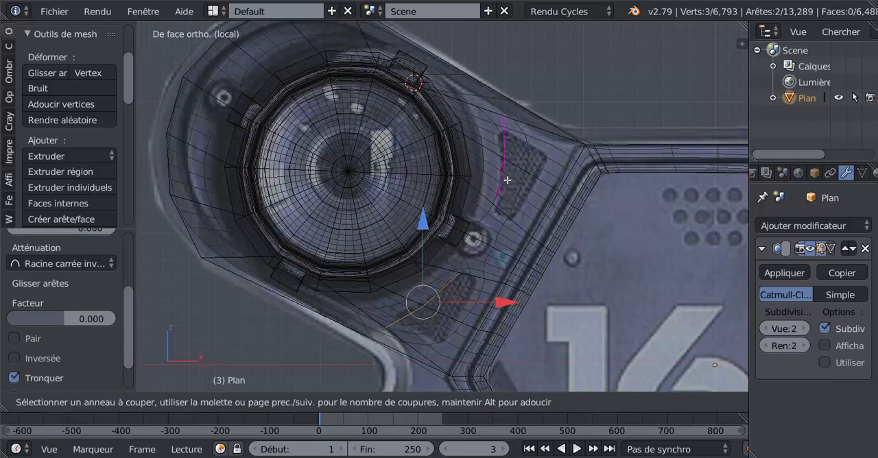
click(507, 180)
right_click(507, 180)
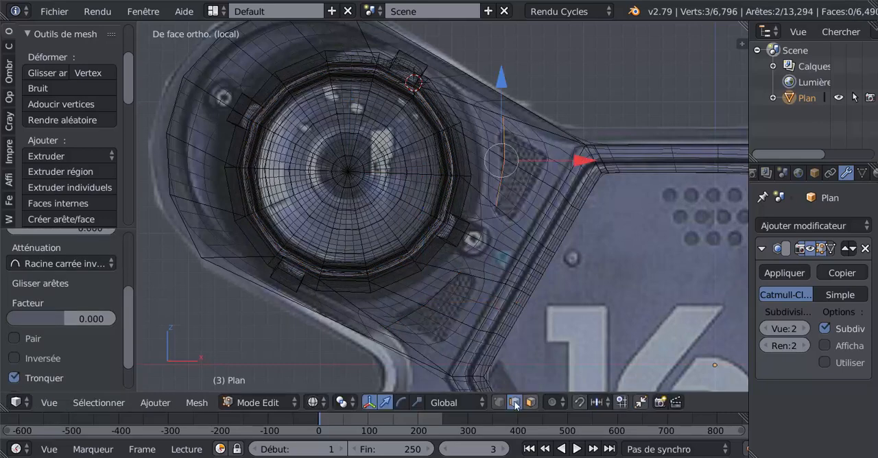
In vertex selection mode, slide the top vertex of the upper vent's inner cut down to the vent's upper corner.
scroll(487, 188, up, 1)
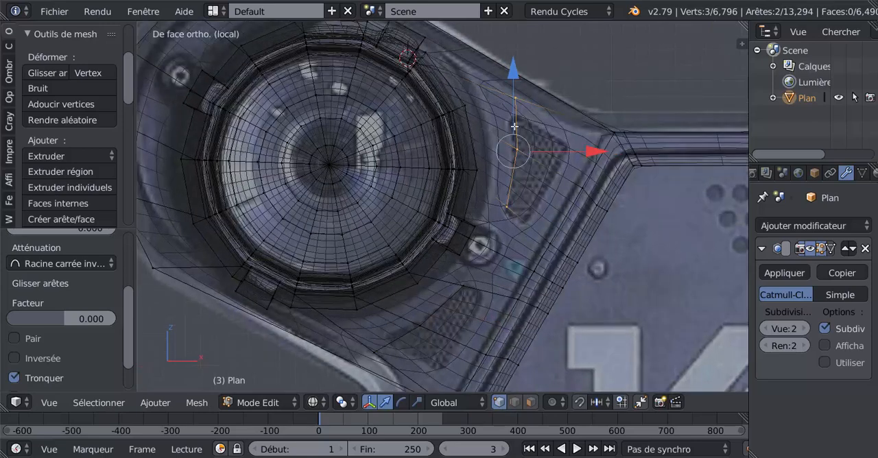
right_click(516, 103)
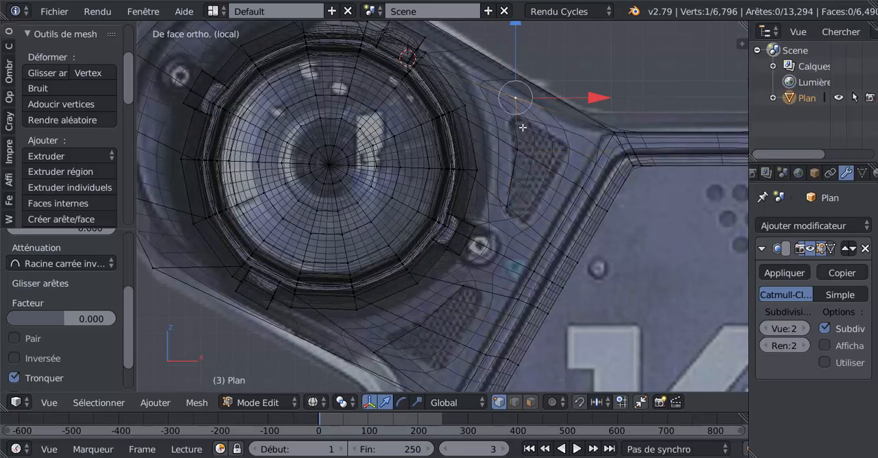
key(shift+v)
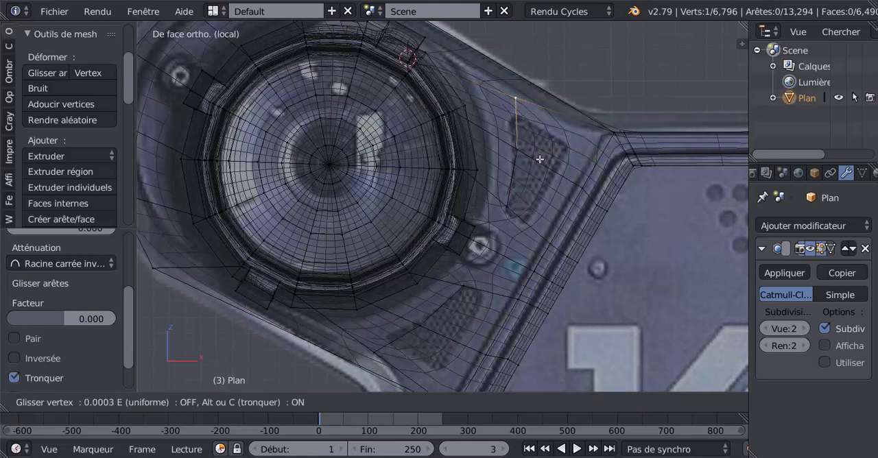
click(541, 178)
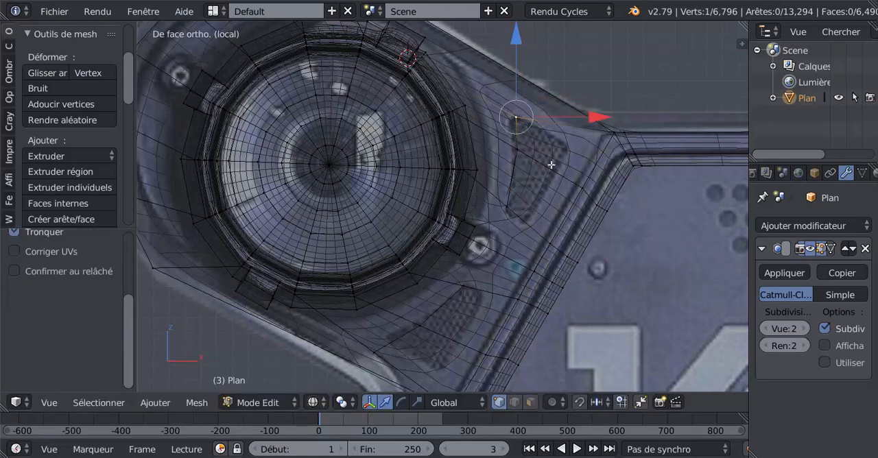
Add a centred loop cut along the upper vent's outer edge and fit its top vertex to the vent's outer corner.
key(ctrl+r)
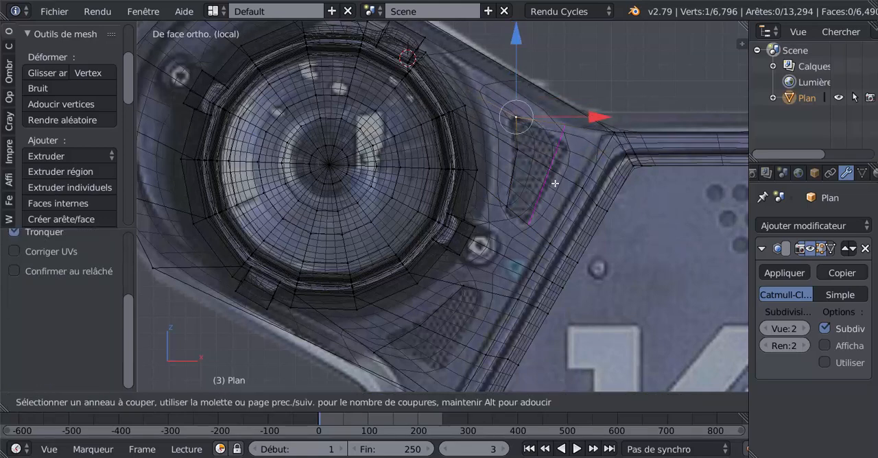
click(554, 183)
right_click(555, 183)
right_click(570, 137)
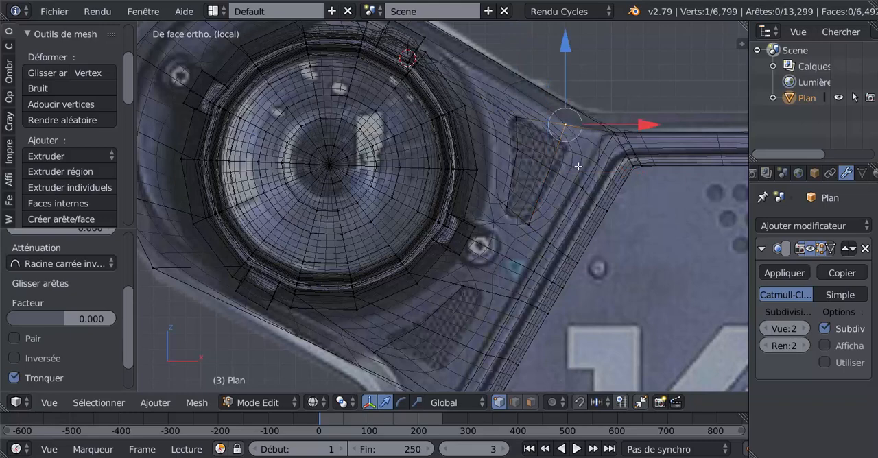
key(shift+v)
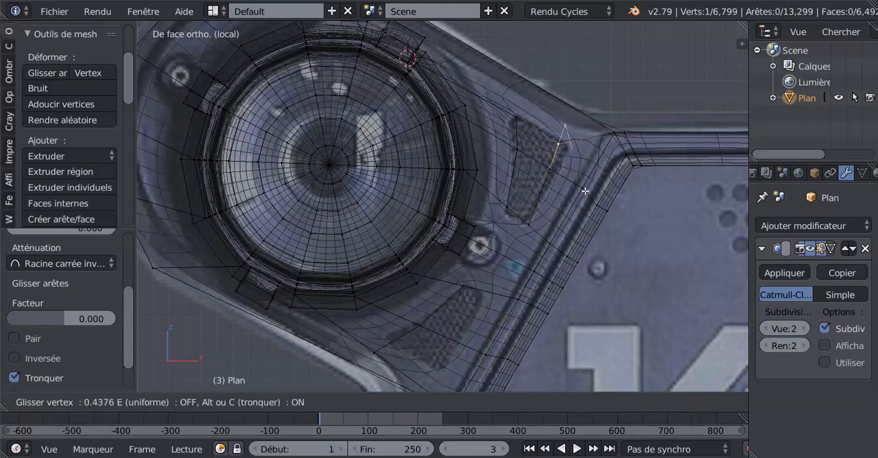
click(585, 191)
key(g)
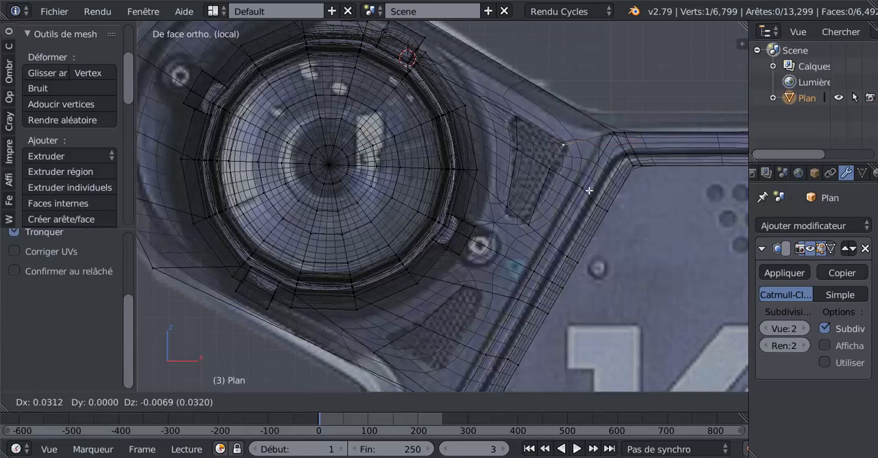
click(590, 191)
Move the outer cut's middle vertex and the inner cut's middle and bottom vertices onto the upper vent's outline.
right_click(560, 182)
key(g)
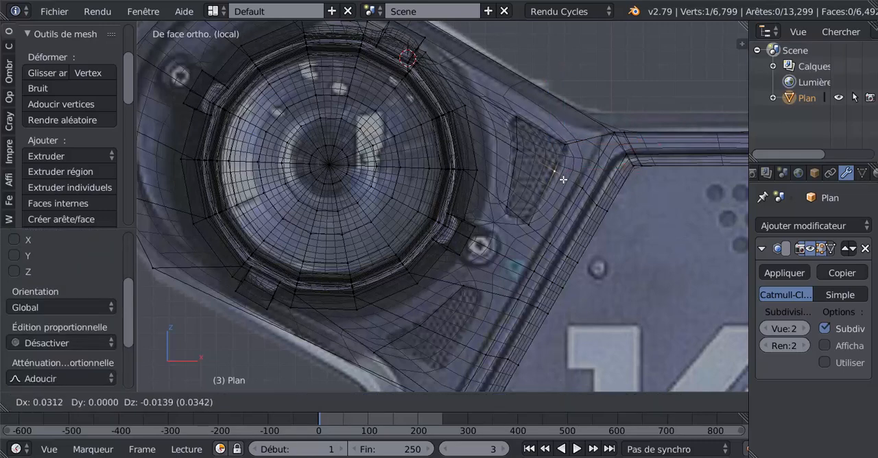
click(563, 180)
right_click(520, 152)
key(g)
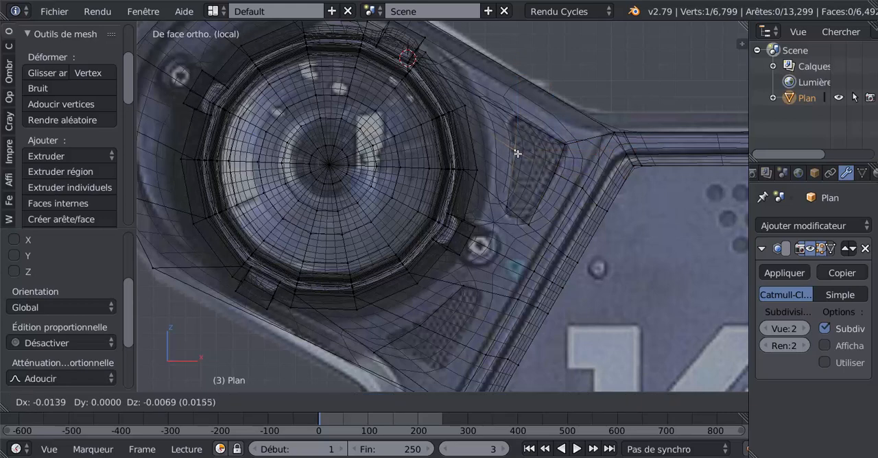
click(515, 136)
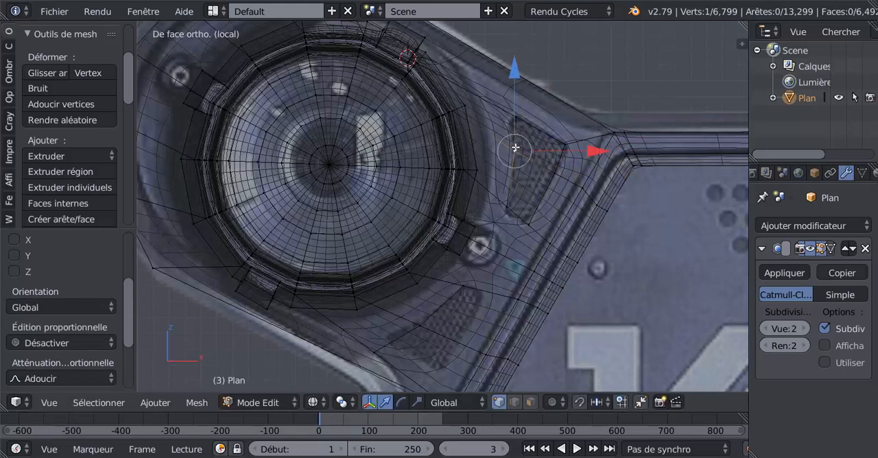
key(g)
click(511, 124)
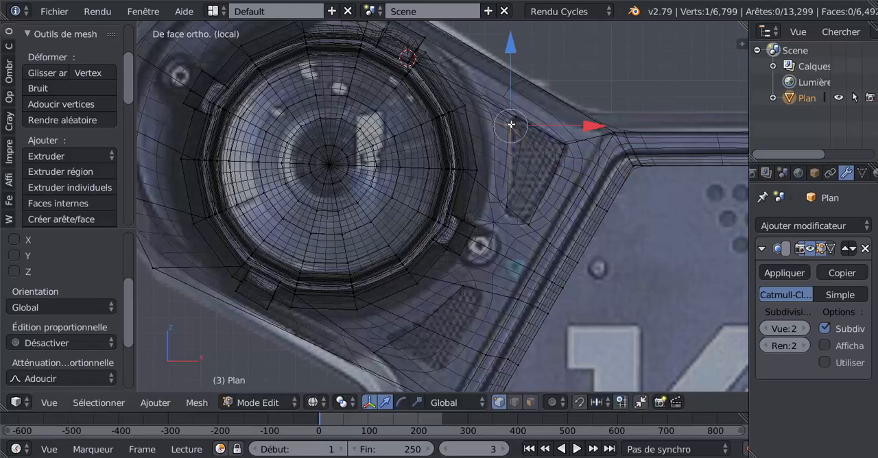
right_click(506, 204)
key(g)
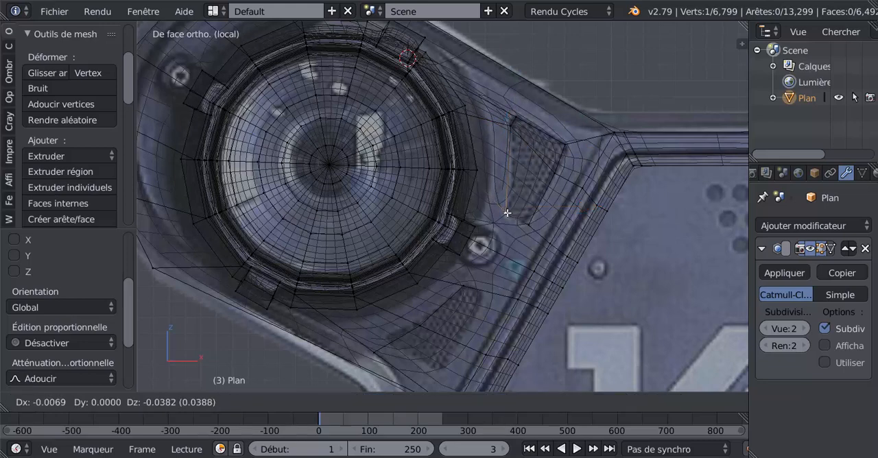
click(520, 221)
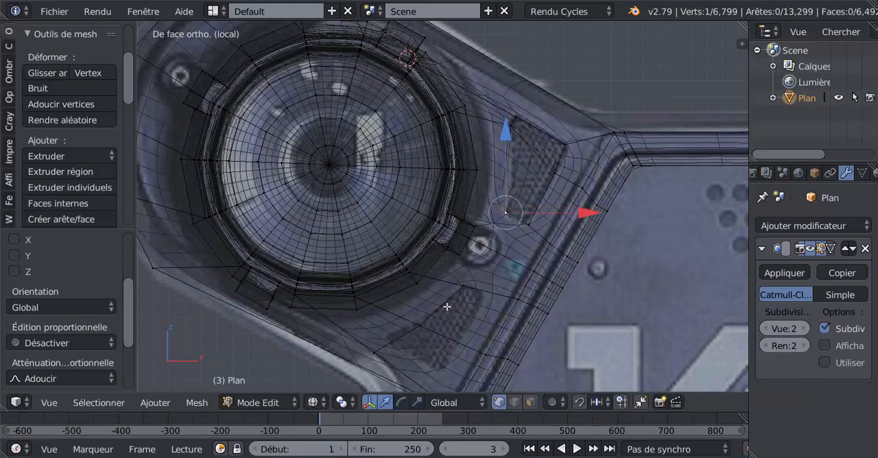
Add a centred loop cut along the outer edge of the lower vent.
key(ctrl+r)
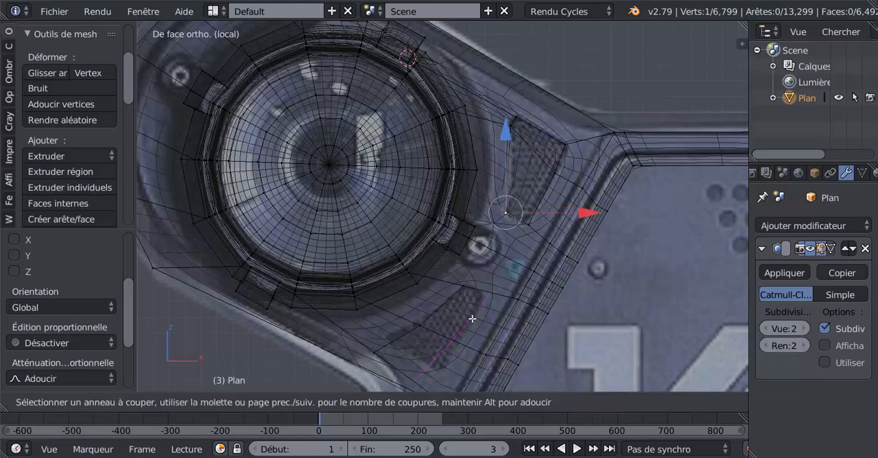
click(472, 319)
right_click(471, 319)
shift+middle_drag(492, 311, 545, 185)
scroll(541, 199, up, 1)
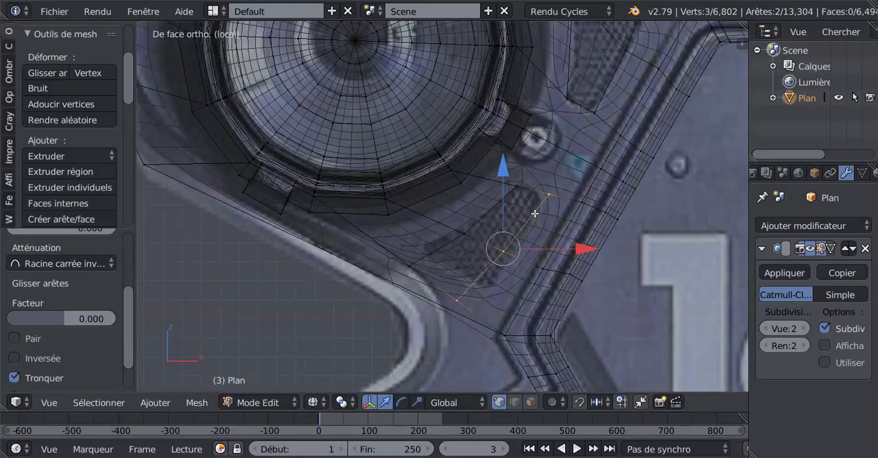
right_click(550, 194)
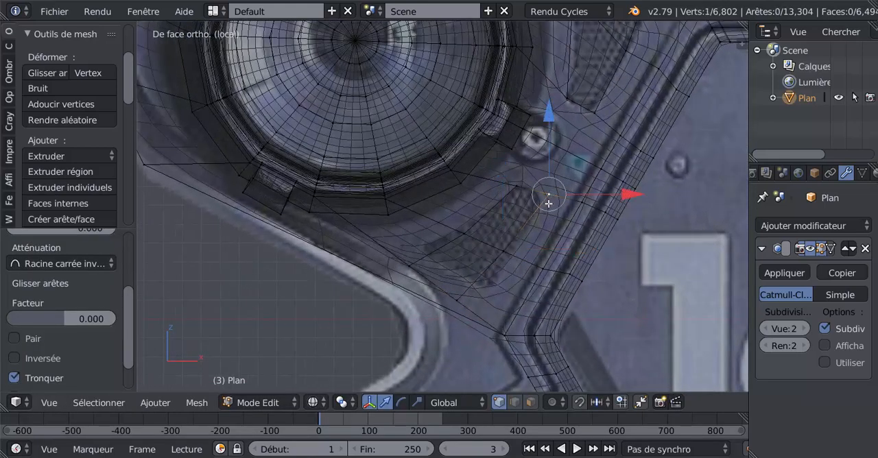
key(a)
right_click(570, 205)
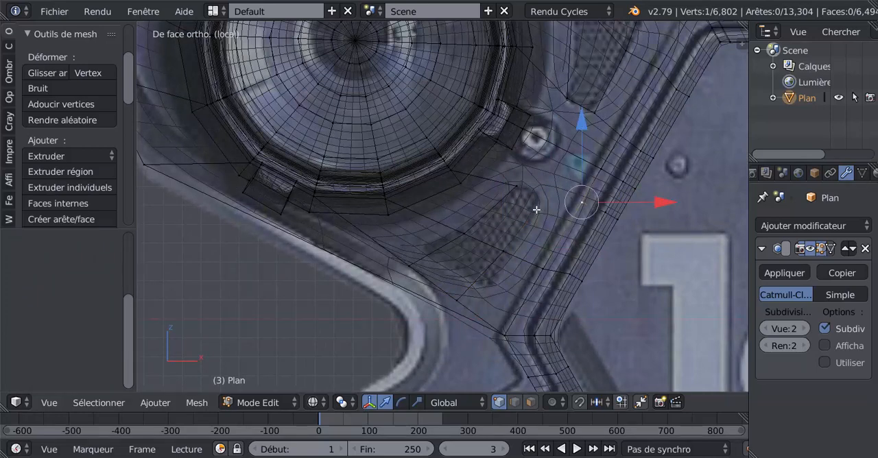
key(ctrl+r)
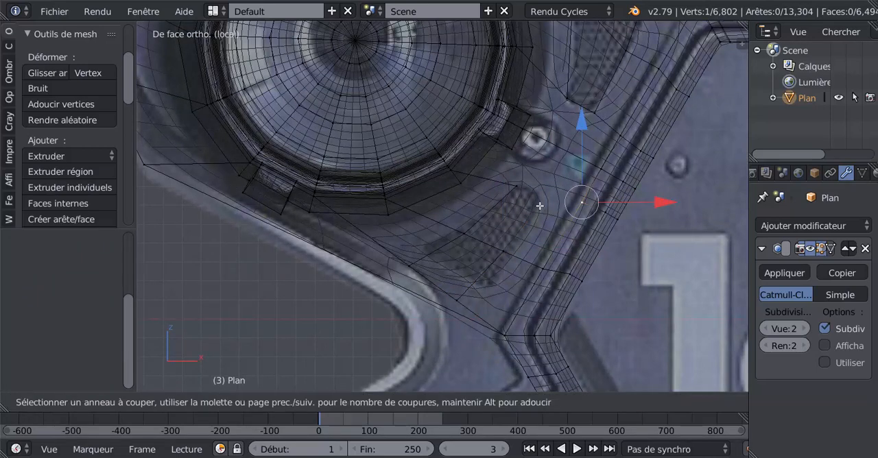
key(Escape)
key(ctrl+r)
key(Escape)
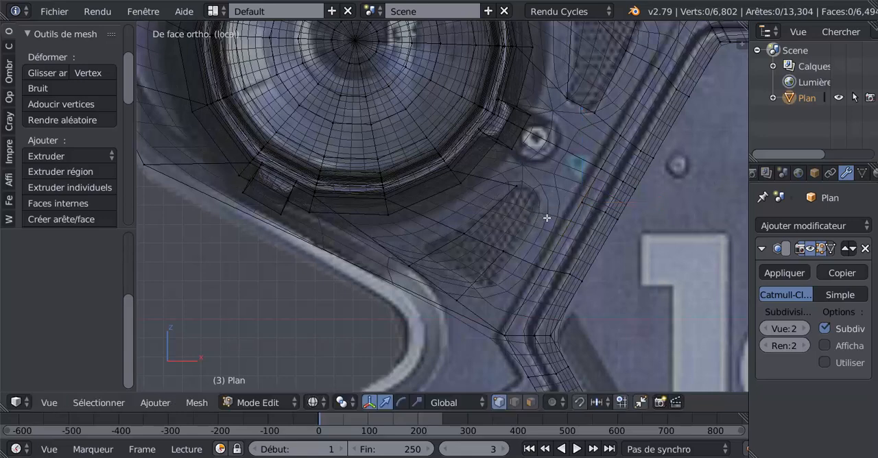
Move the three vertices of the lower vent's outer cut onto the vent's outline in the reference image.
right_click(547, 217)
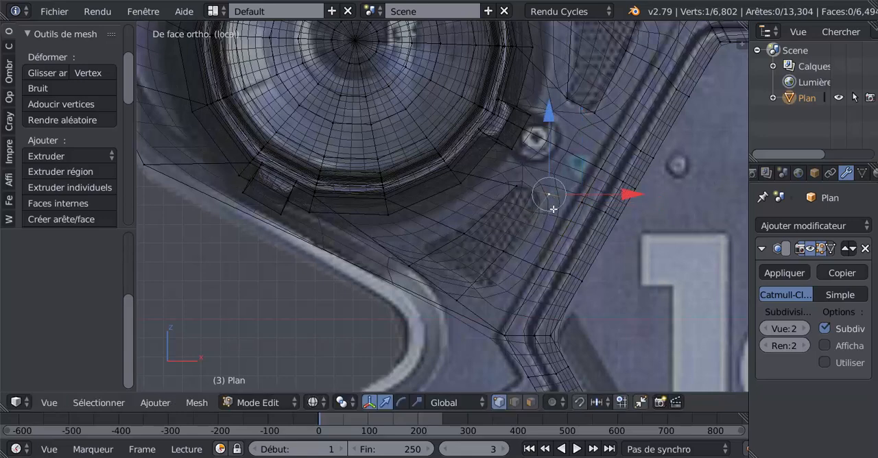
key(g)
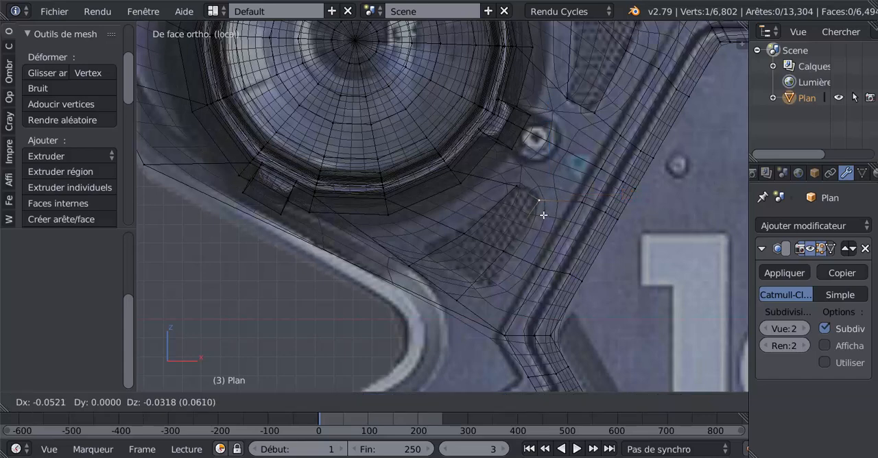
click(542, 215)
right_click(502, 250)
key(g)
click(522, 256)
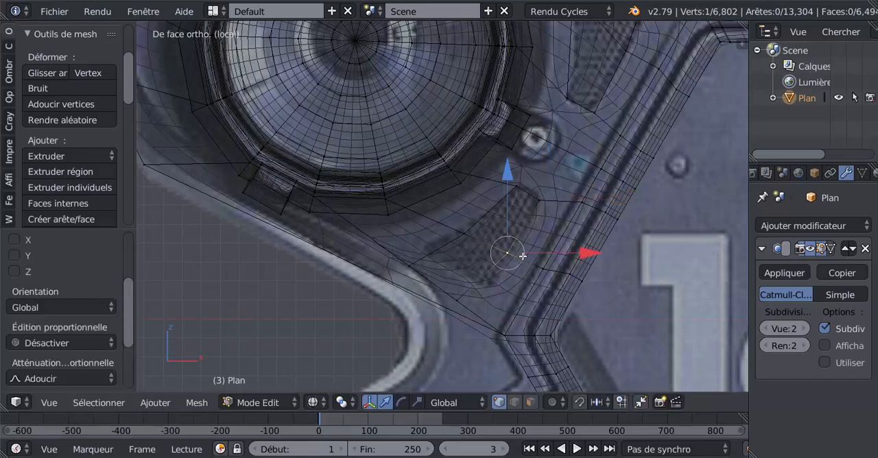
right_click(472, 299)
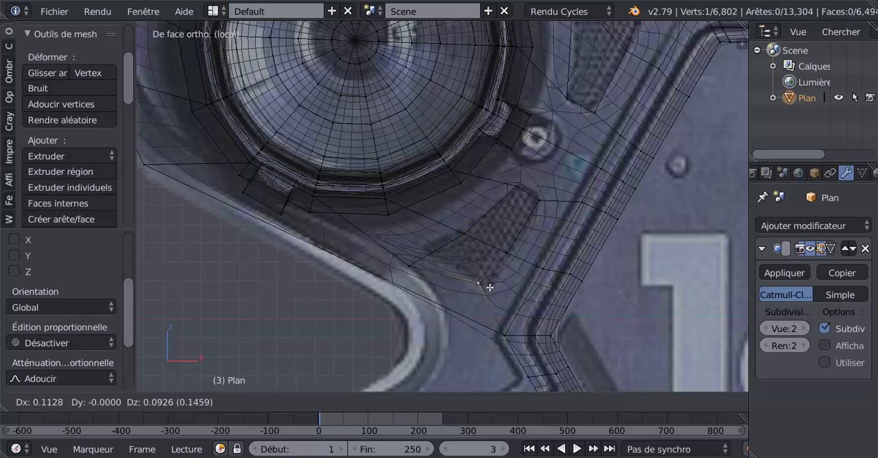
click(483, 285)
Move the three vertices of the lower vent's inner cut onto the curved edge facing the barrel.
right_click(420, 260)
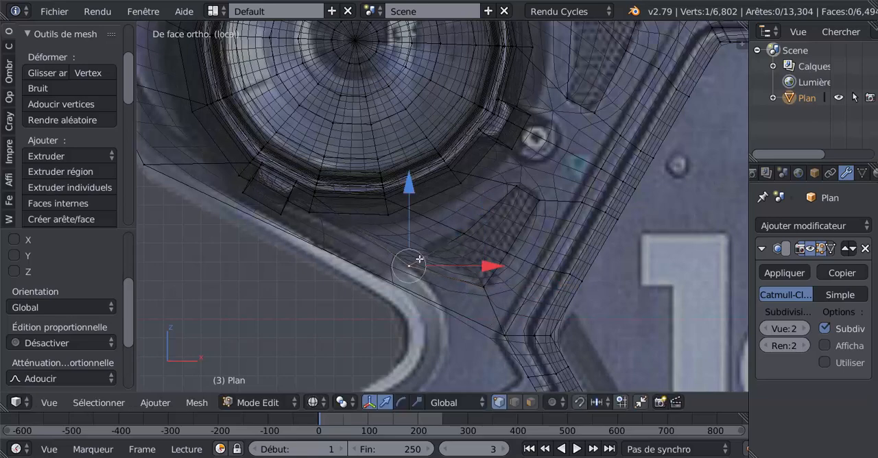
key(g)
click(437, 248)
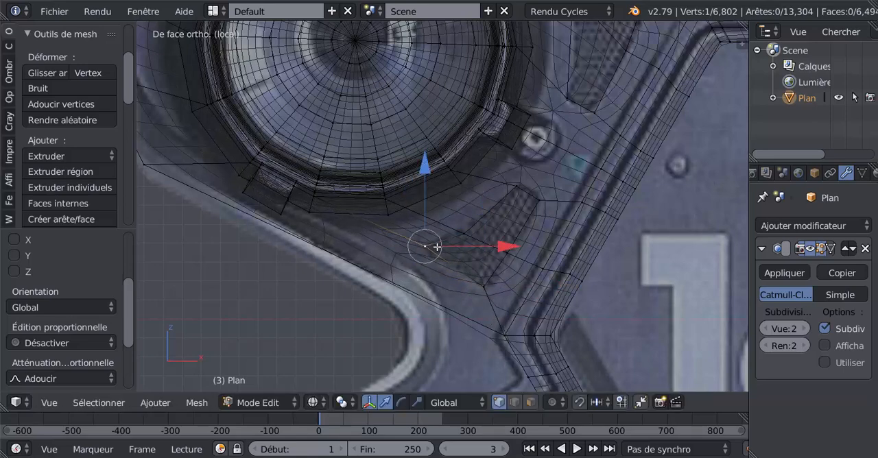
right_click(477, 229)
key(g)
click(488, 214)
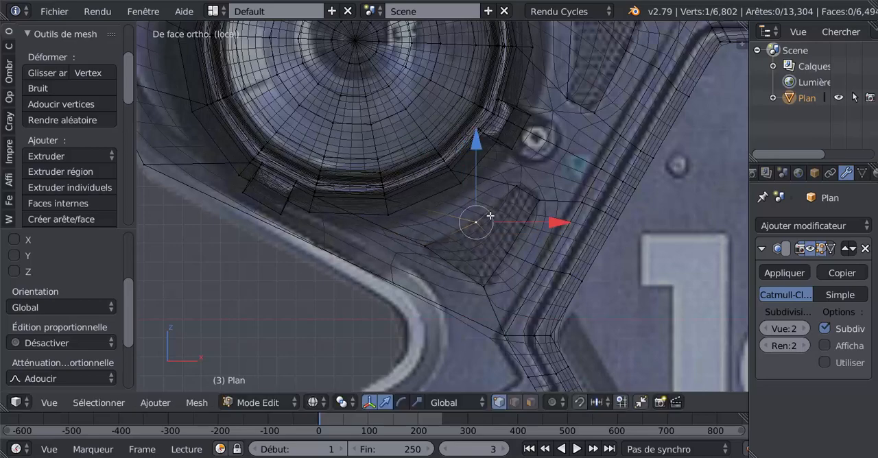
right_click(523, 184)
key(g)
click(528, 183)
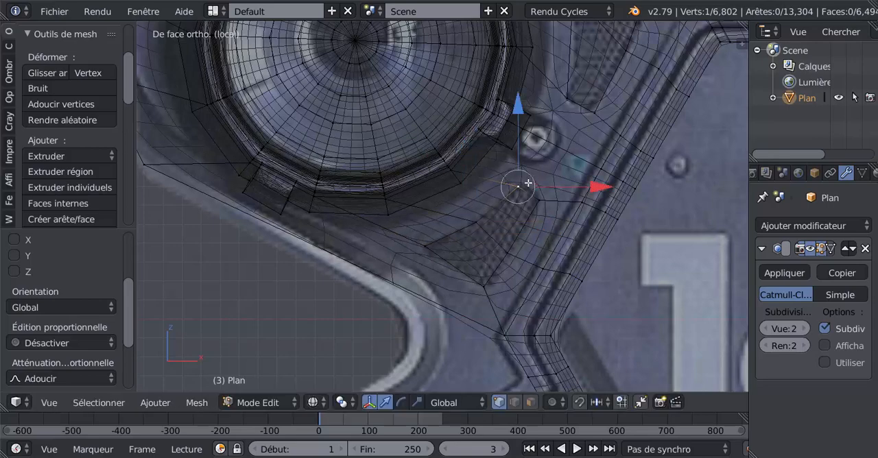
Switch the mesh display back to solid shading in Edit Mode and view it from an angle.
key(Tab)
scroll(547, 190, down, 3)
key(z)
key(Tab)
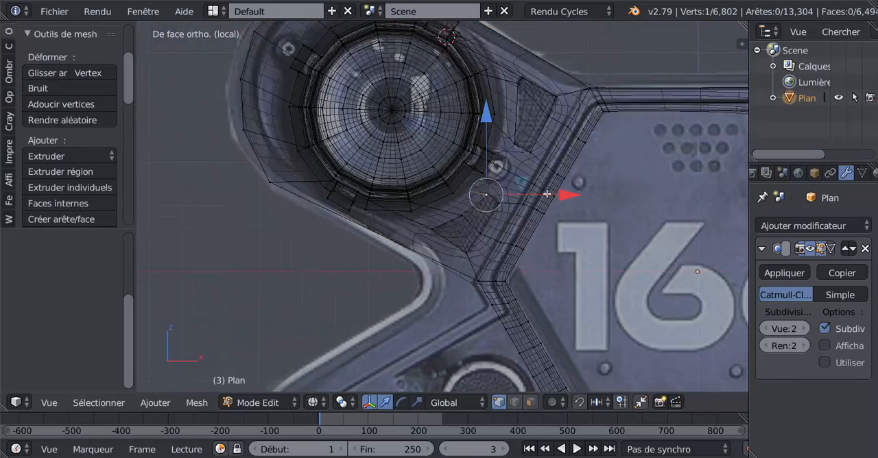
middle_drag(542, 194, 520, 207)
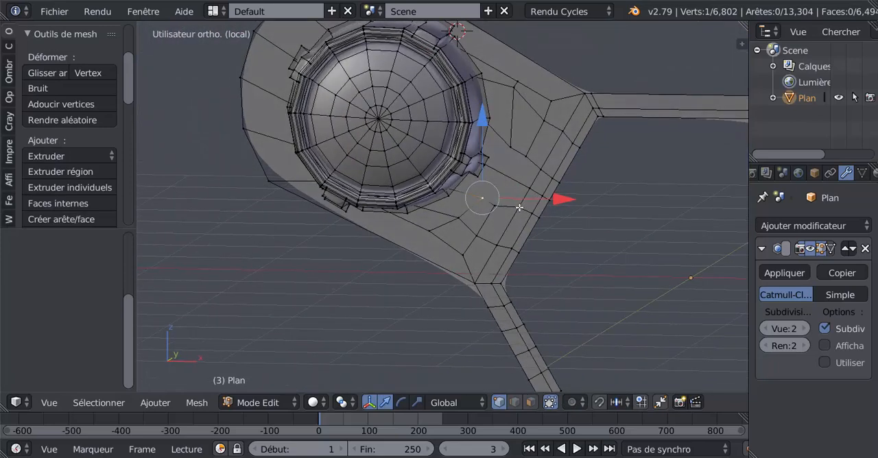
Straighten the three vertices of the lower vent's outer edge with LoopTools Gstretch.
right_click(495, 213)
shift+right_click(486, 228)
shift+right_click(469, 252)
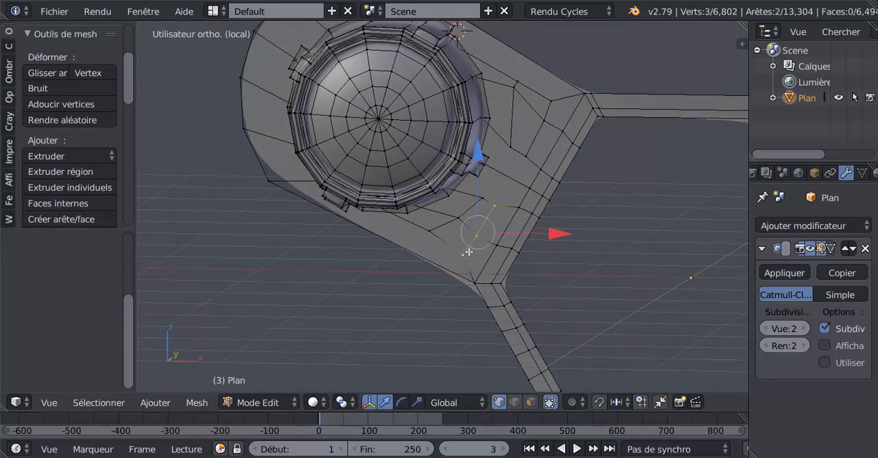
drag(129, 92, 136, 206)
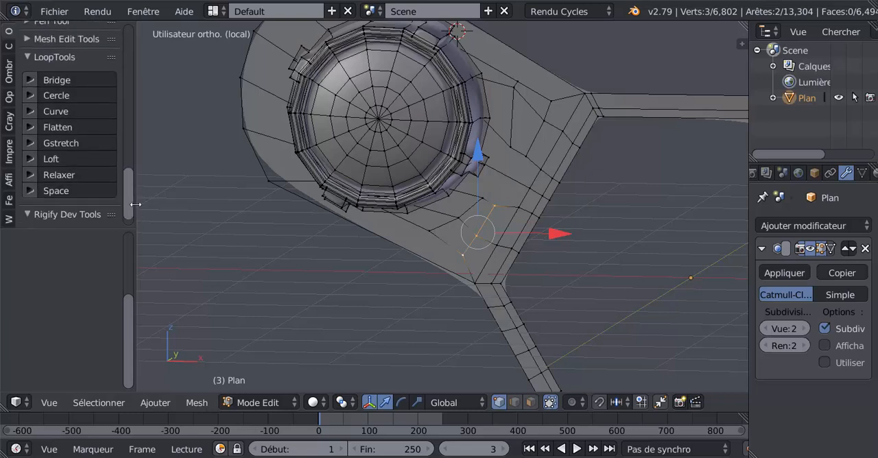
click(81, 148)
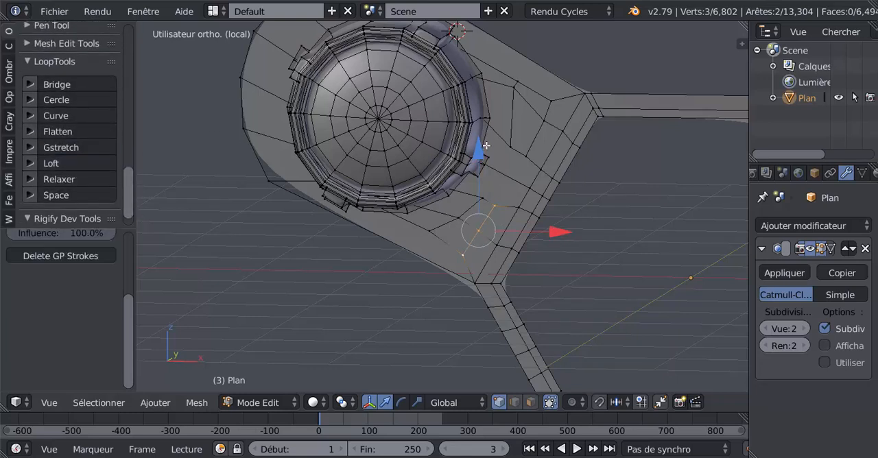
Straighten the three vertices of the upper vent's outer edge with LoopTools Gstretch.
right_click(526, 155)
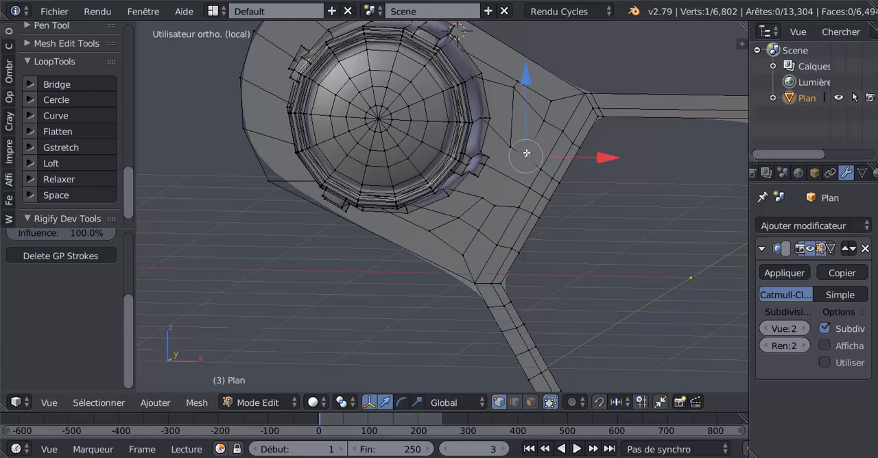
shift+right_click(544, 120)
shift+right_click(553, 100)
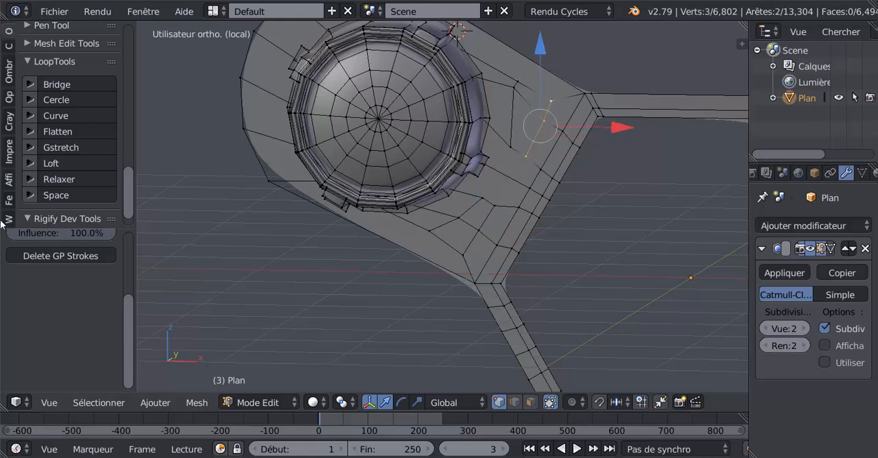
click(73, 147)
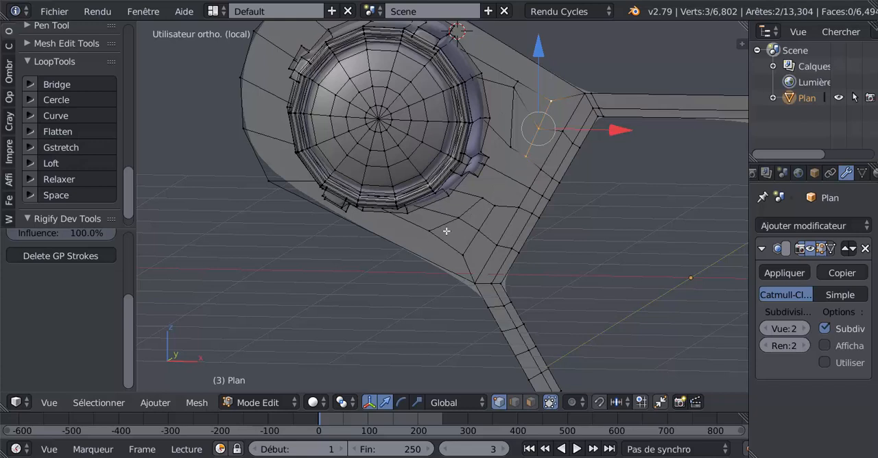
Select the four faces that make up the upper and lower vents in face select mode.
shift+middle_drag(598, 237, 587, 268)
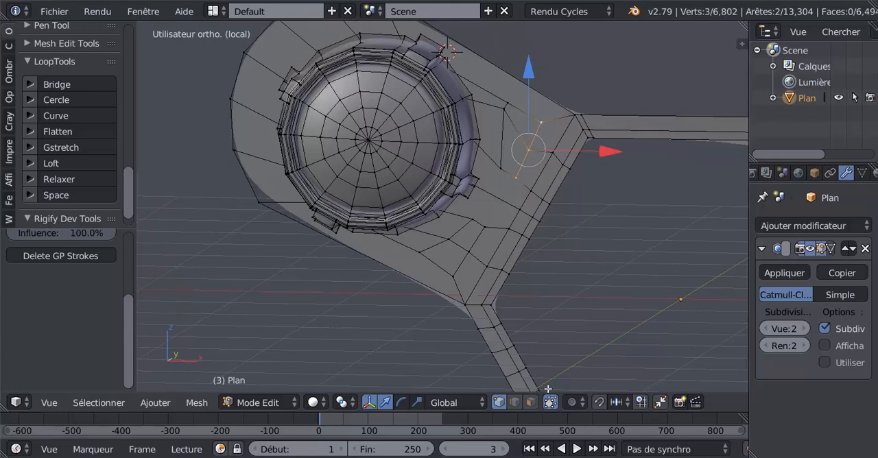
click(531, 402)
click(506, 144)
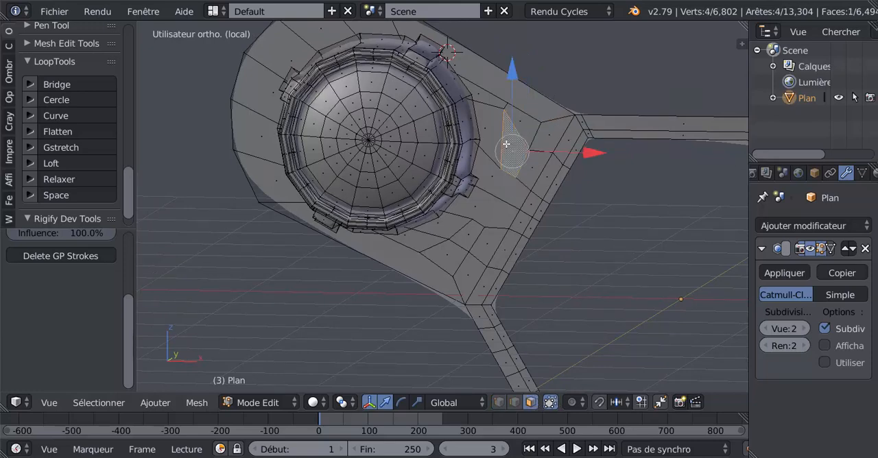
shift+click(527, 133)
shift+click(468, 238)
shift+click(451, 249)
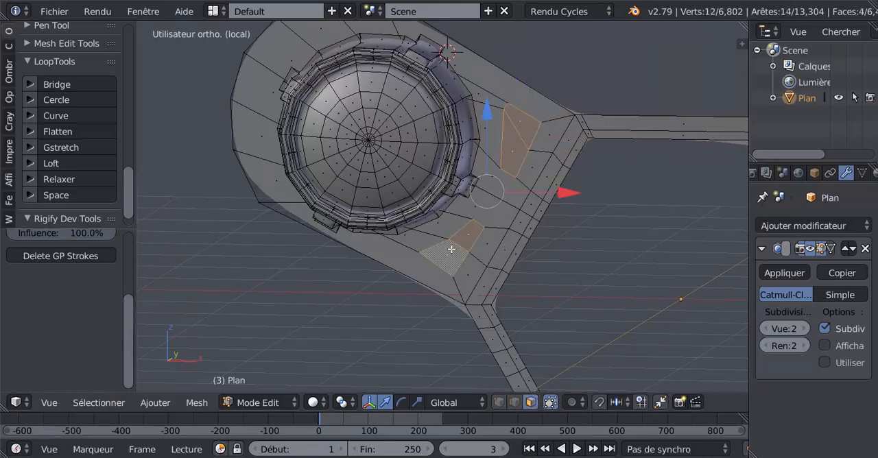
scroll(476, 253, up, 2)
shift+middle_drag(461, 264, 424, 316)
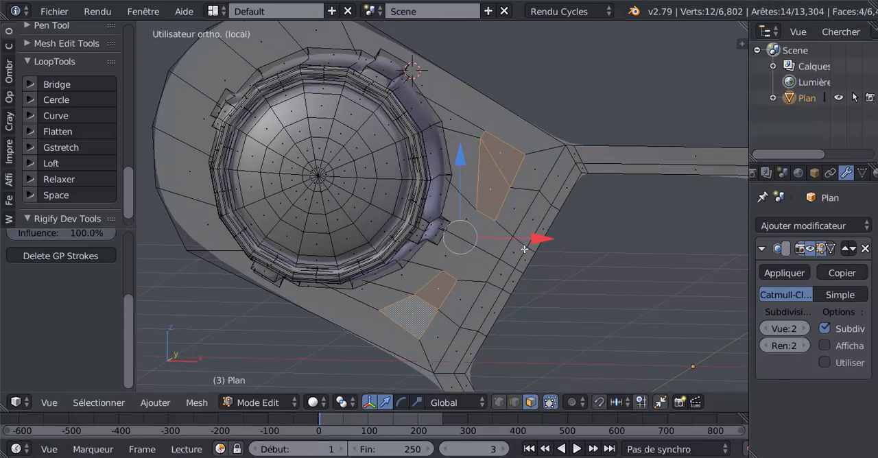
In front view, move the middle vertex of the upper vent's barrel-side edge down about 0.24, roughly midway between the edge's corners, and deselect everything.
key(Tab)
middle_drag(517, 257, 493, 258)
key(KP_1)
key(Tab)
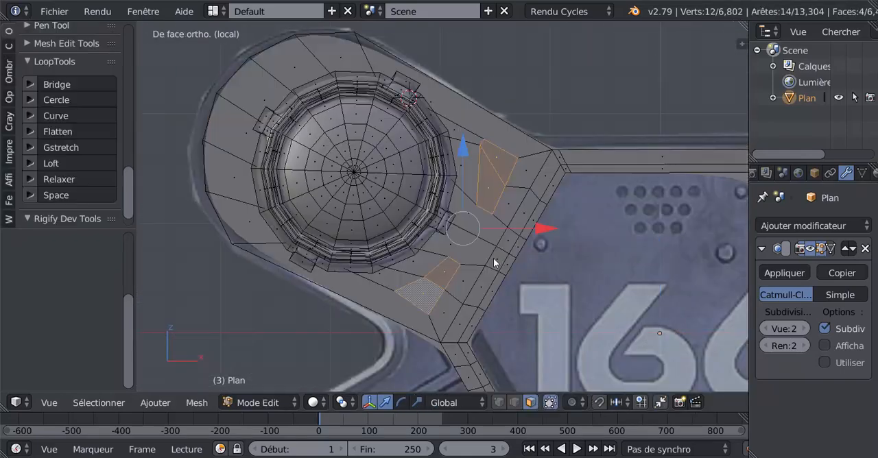
shift+middle_drag(549, 254, 500, 261)
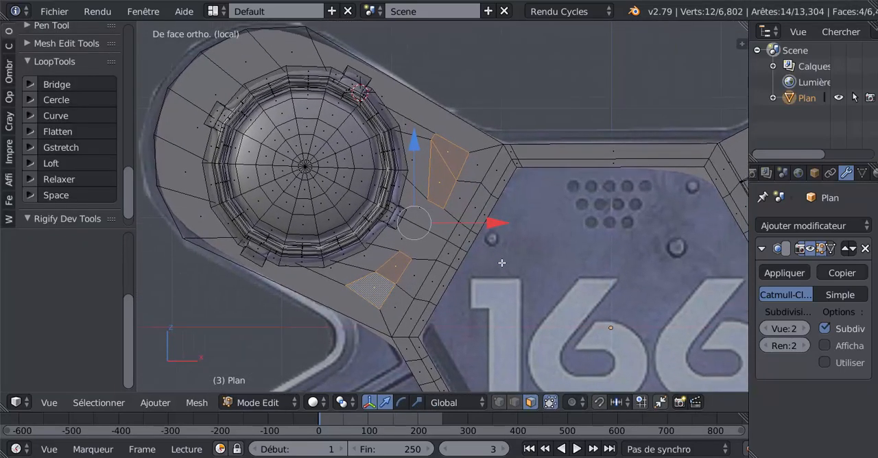
scroll(446, 175, up, 1)
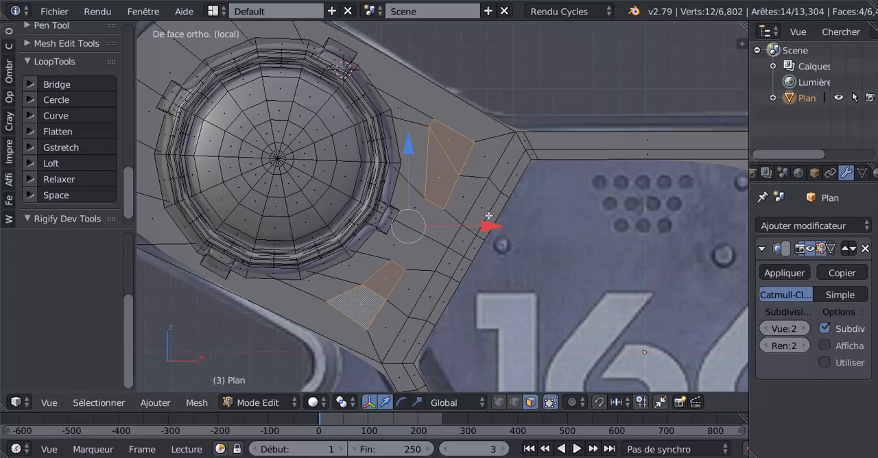
click(499, 407)
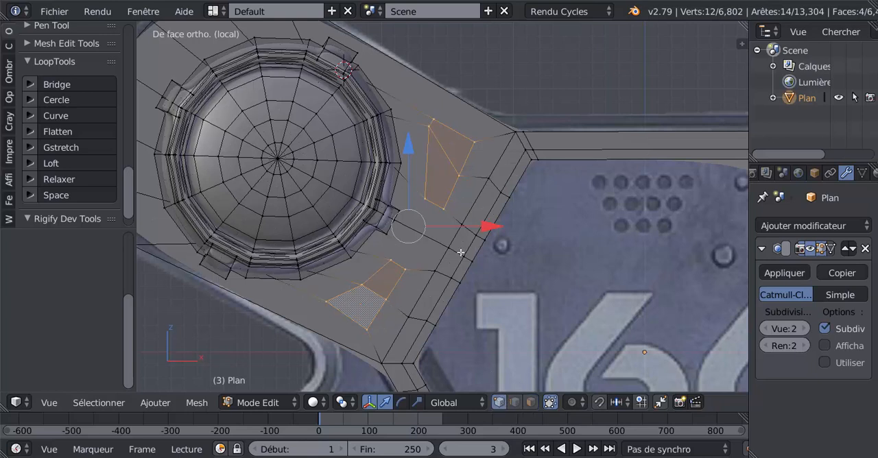
right_click(434, 136)
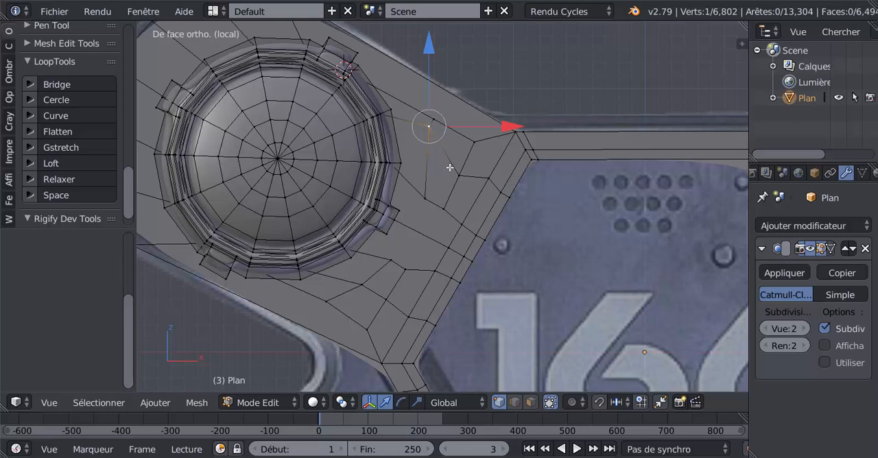
key(g)
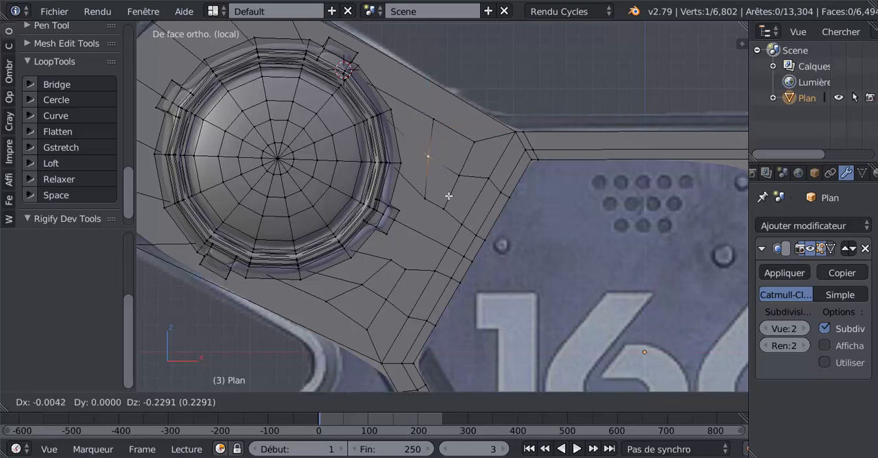
click(448, 196)
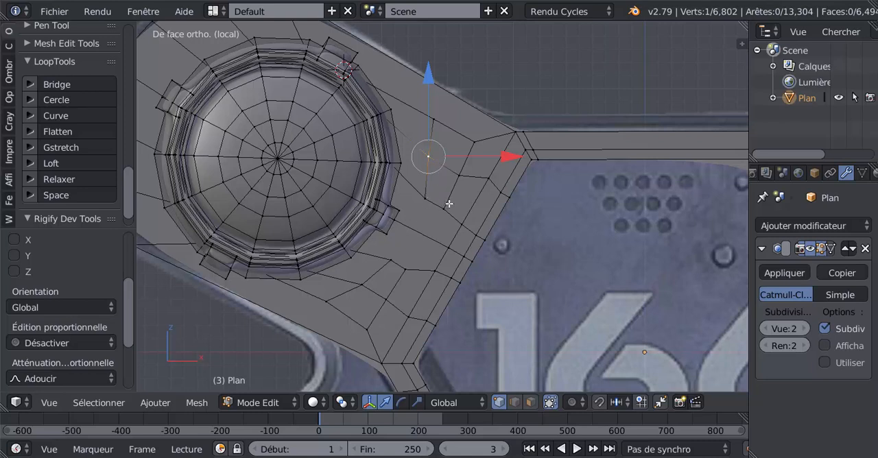
key(g)
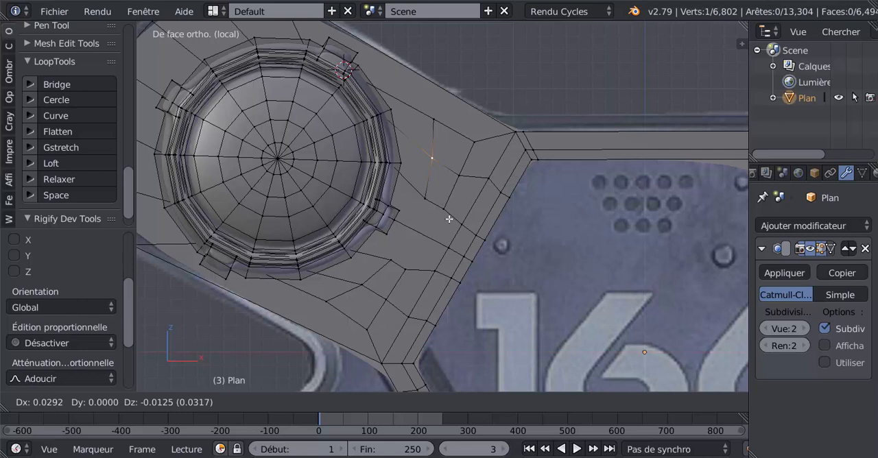
click(449, 219)
key(a)
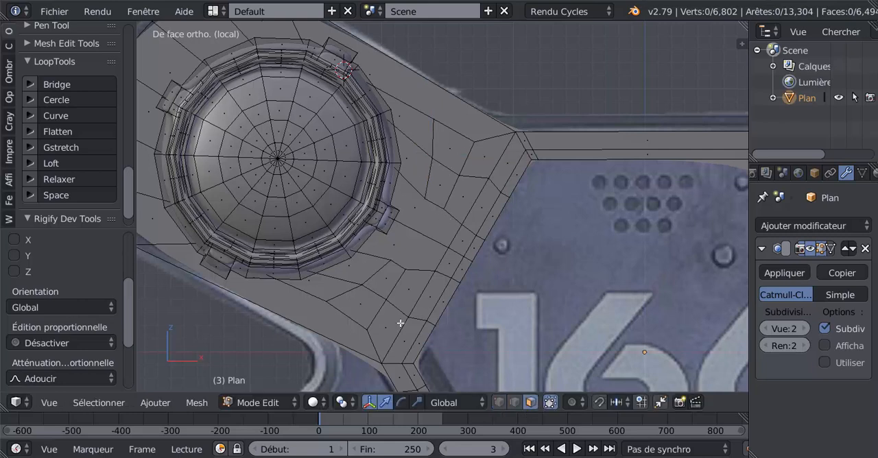
Select the two faces of the lower vent and the two faces of the upper vent together.
right_click(355, 305)
shift+right_click(384, 277)
shift+right_click(442, 185)
shift+right_click(448, 146)
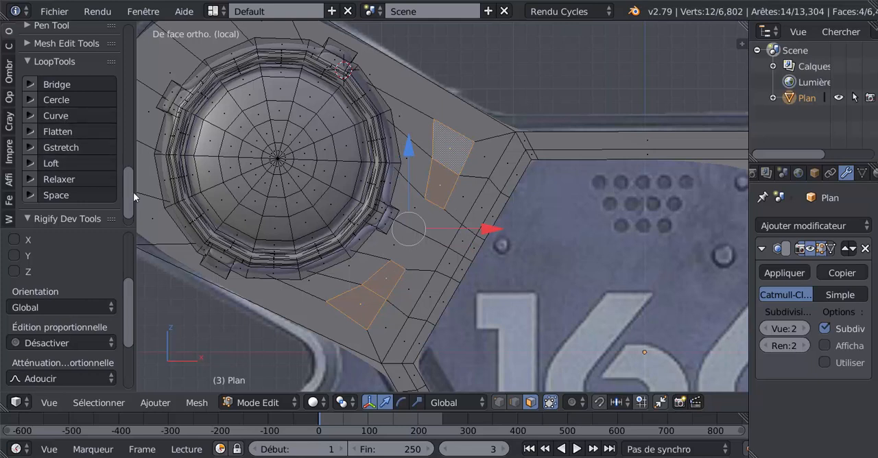
scroll(129, 174, up, 5)
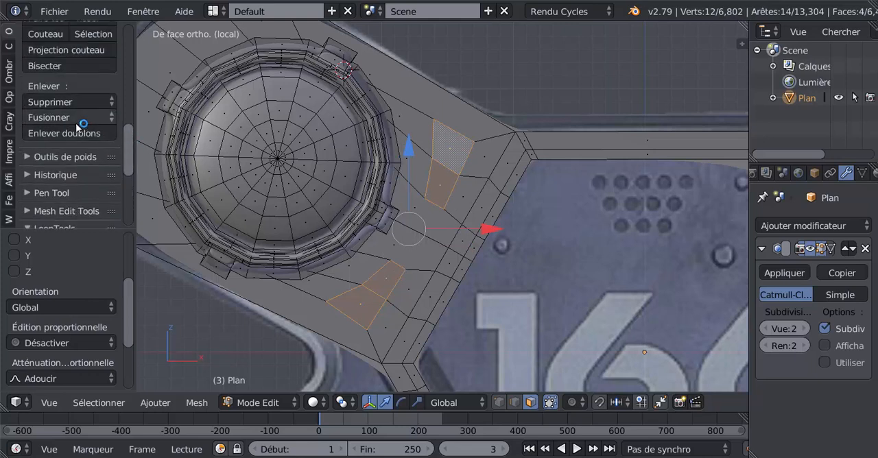
scroll(76, 125, up, 4)
scroll(75, 120, down, 4)
scroll(77, 118, down, 3)
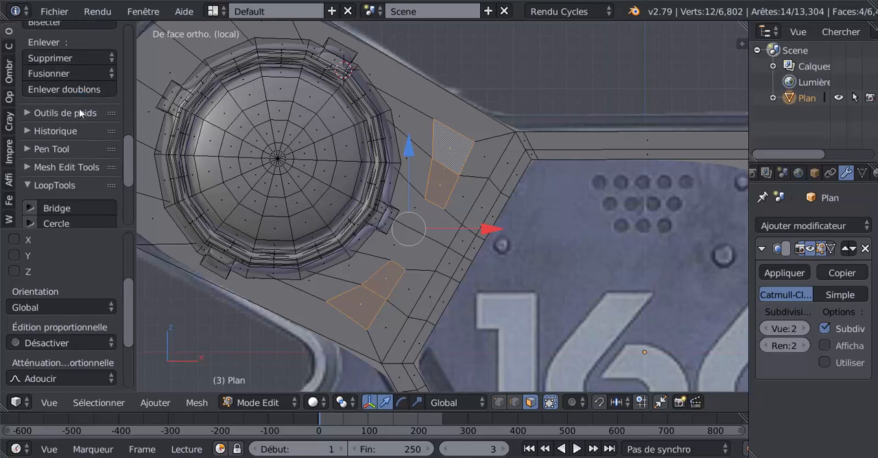
Examine the grille pattern of the two vents in the reference image face a copie.png and return to Blender.
mouse_move(282, 457)
mouse_move(391, 457)
click(390, 425)
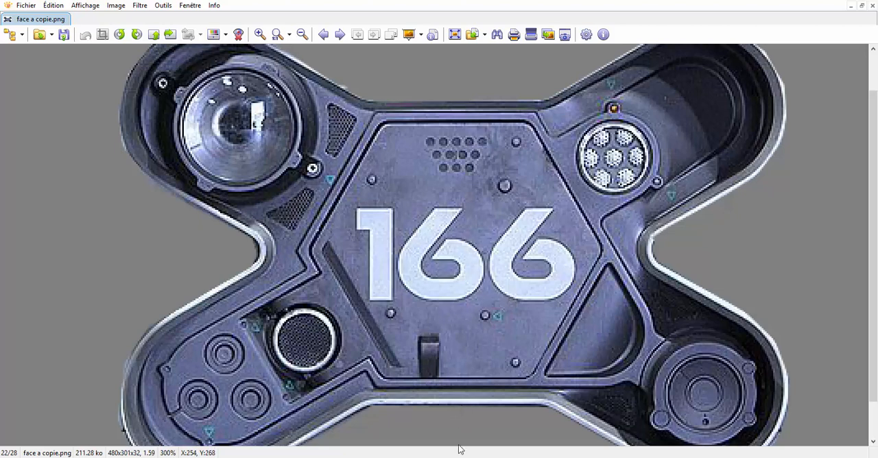
mouse_move(713, 456)
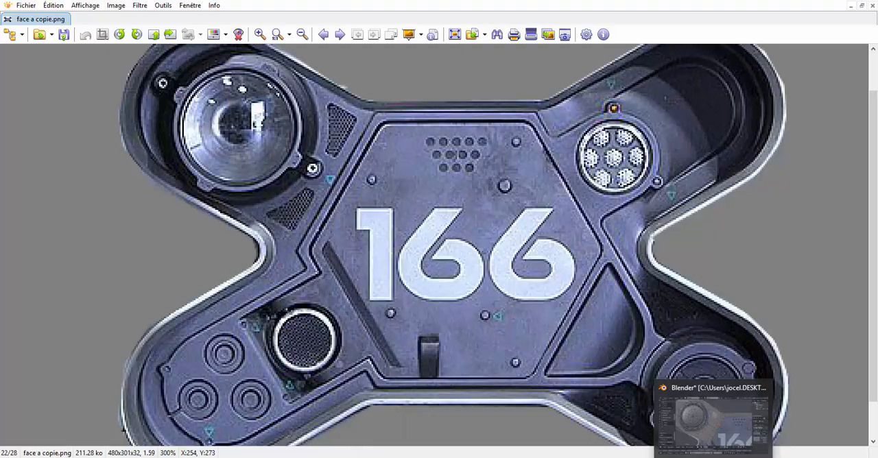
click(702, 440)
Subdivide the selected faces of both vents twice to form a fine grid.
scroll(452, 271, up, 2)
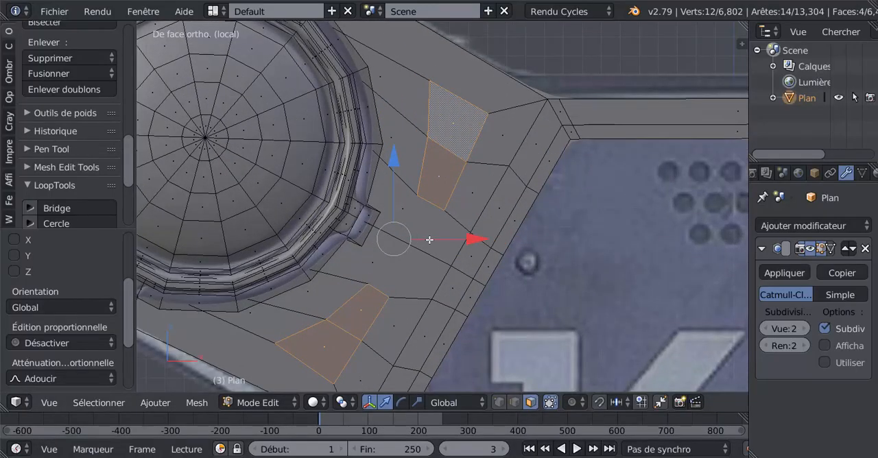
click(11, 64)
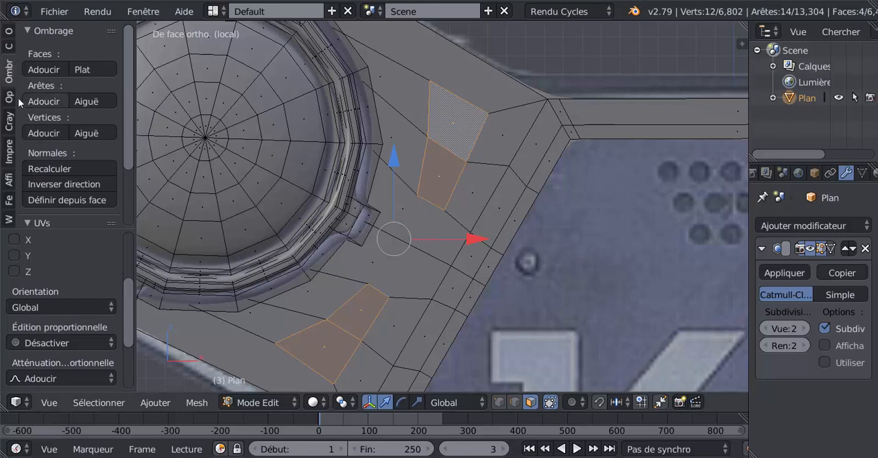
click(7, 31)
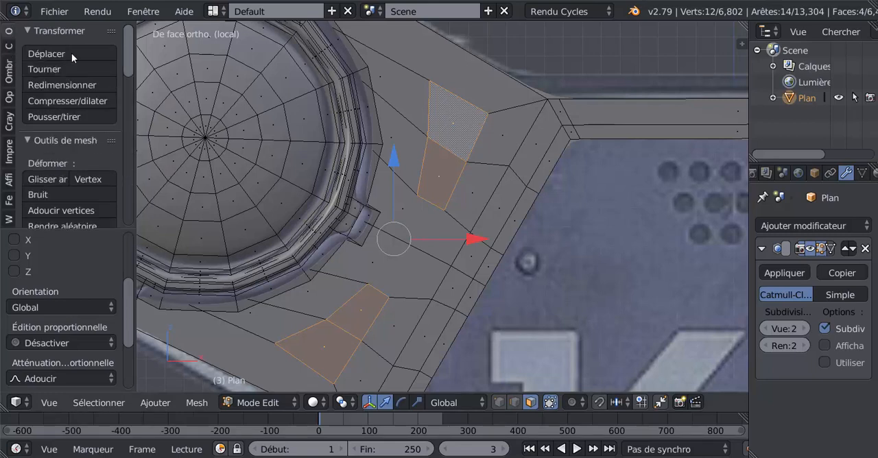
scroll(131, 107, down, 5)
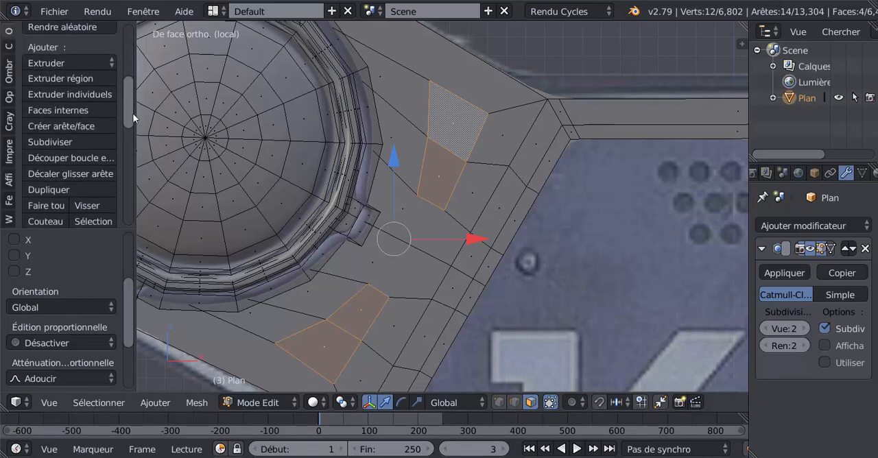
scroll(62, 163, down, 2)
scroll(41, 191, down, 3)
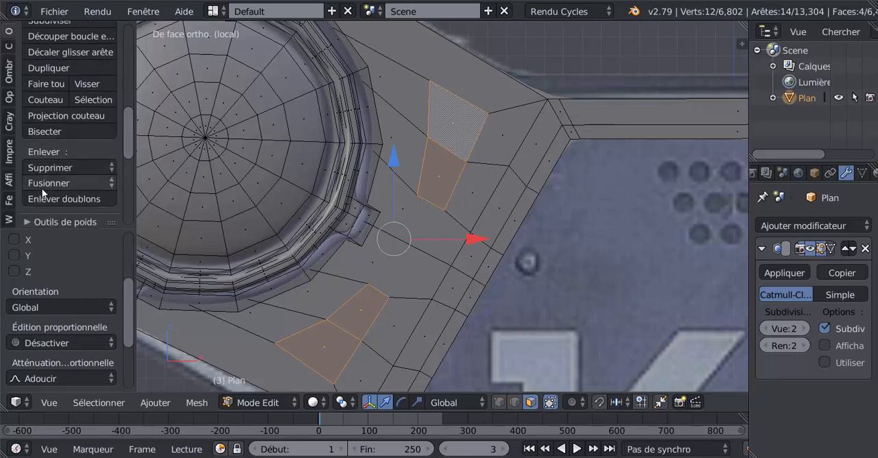
scroll(44, 192, down, 1)
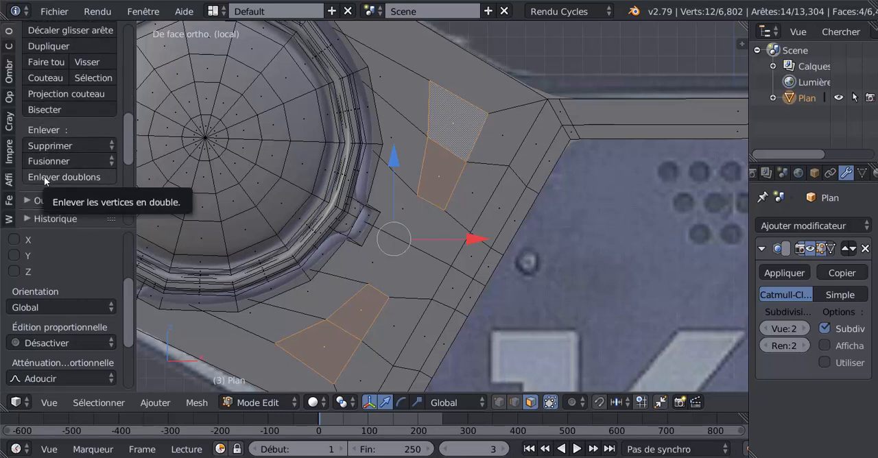
scroll(46, 163, down, 1)
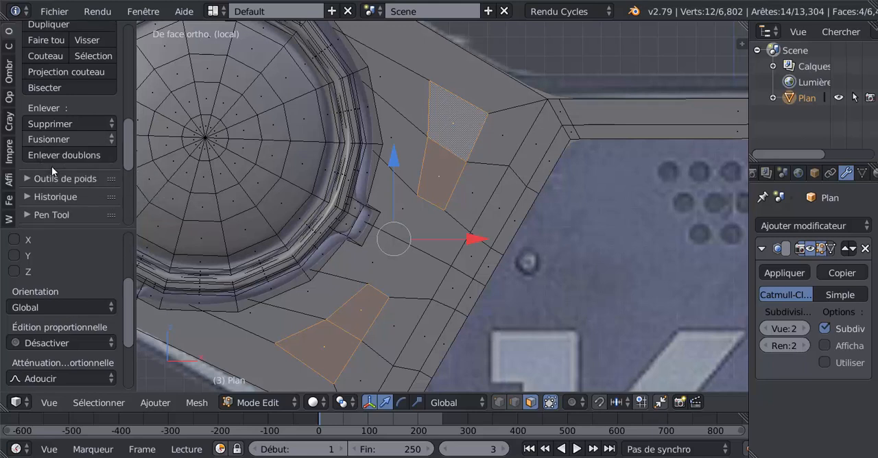
scroll(52, 166, up, 3)
scroll(51, 168, up, 1)
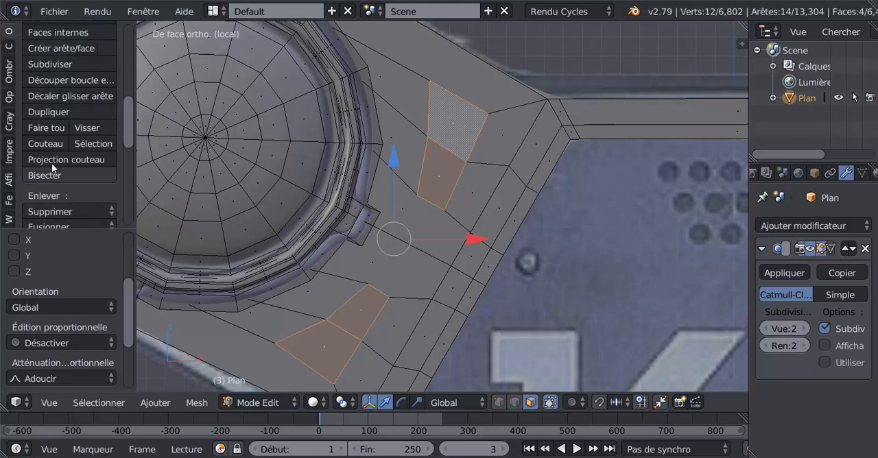
click(44, 63)
click(44, 62)
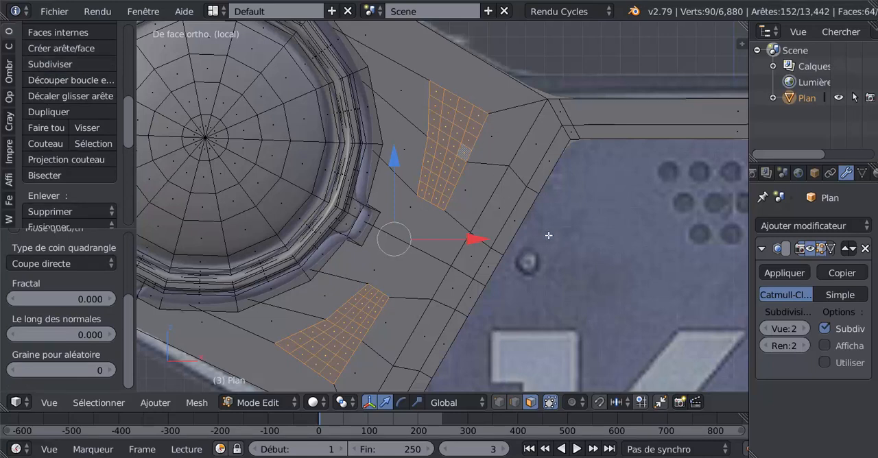
Inset each grid face of both vents individually with a thickness of 0.0100.
key(i)
click(509, 233)
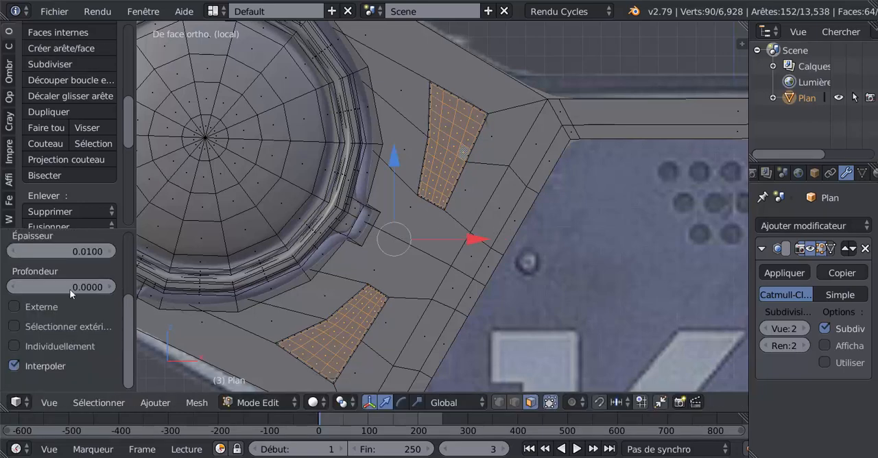
click(15, 346)
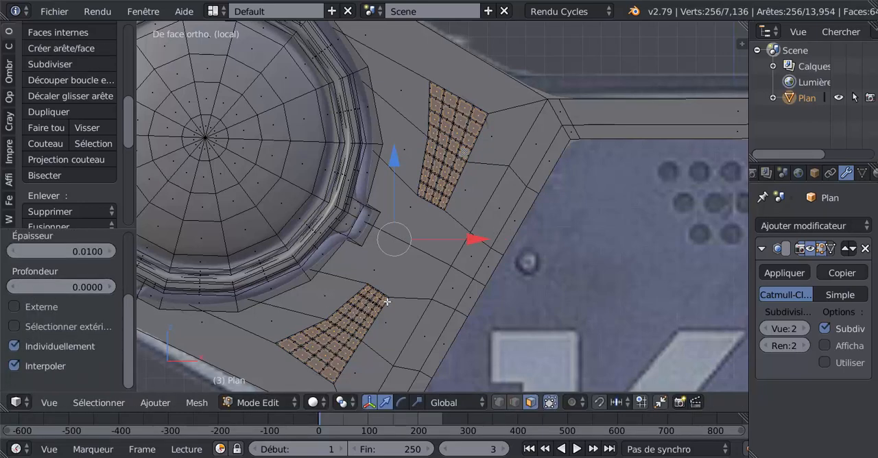
Extrude the inset grid faces of both vents in place and push them inward along Y to recess the grille cells.
scroll(451, 291, down, 2)
middle_drag(449, 289, 376, 330)
key(e)
right_click(414, 271)
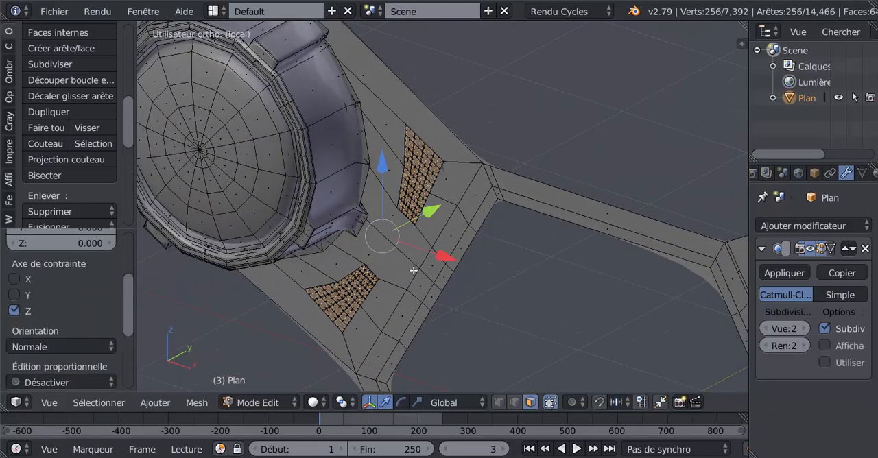
key(g)
click(435, 206)
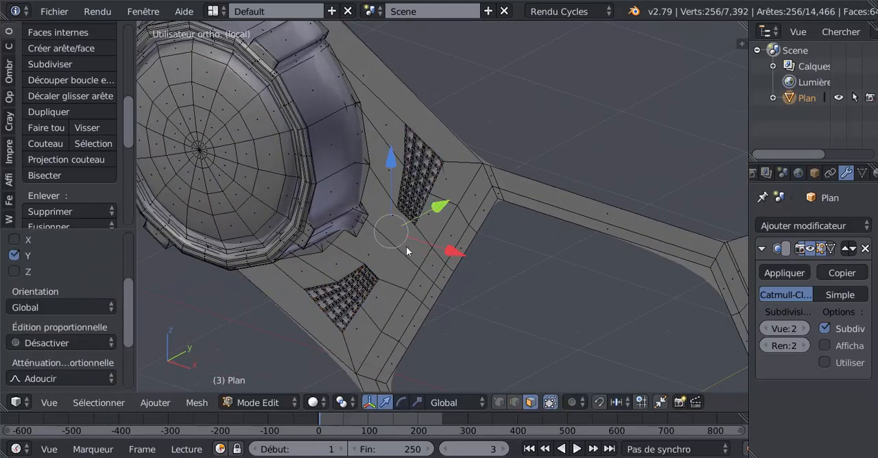
Adjust the depth of the grille cells slightly along Y and check the smoothed vents in Object Mode.
key(Tab)
middle_drag(431, 269, 456, 240)
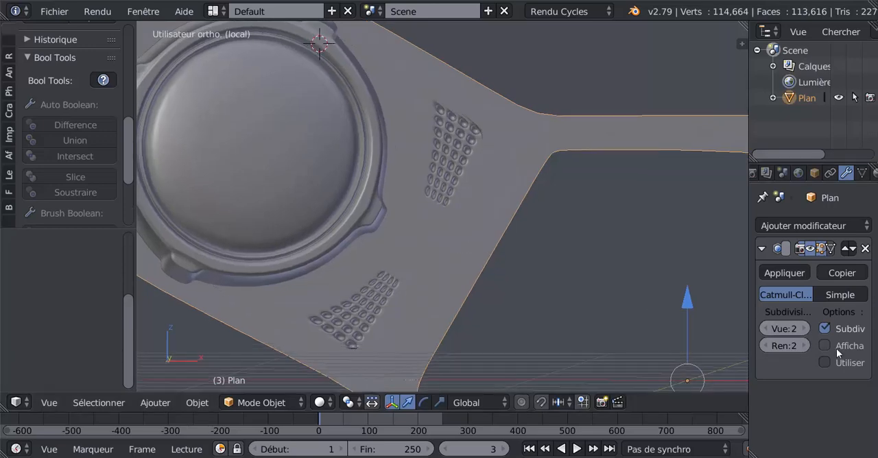
middle_drag(509, 219, 421, 233)
key(Tab)
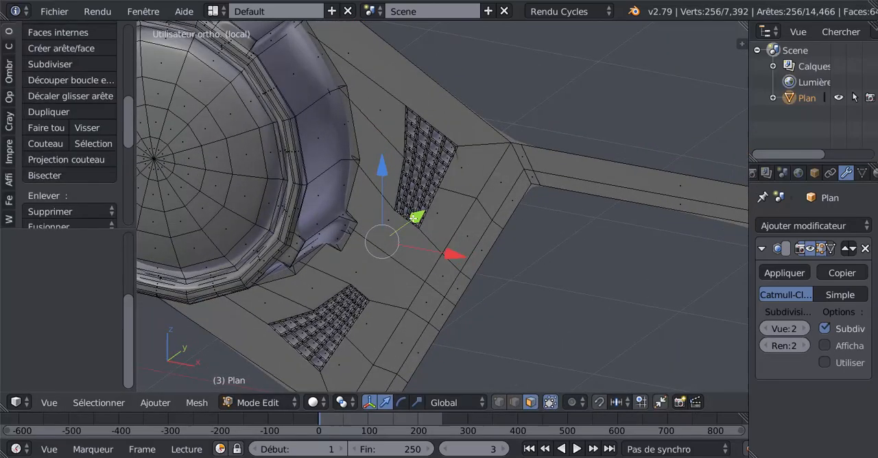
drag(414, 218, 419, 214)
key(Tab)
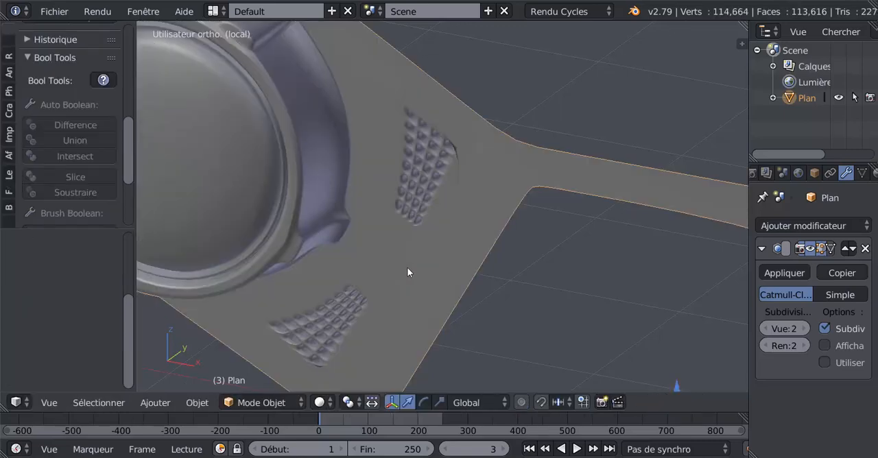
middle_drag(407, 273, 449, 240)
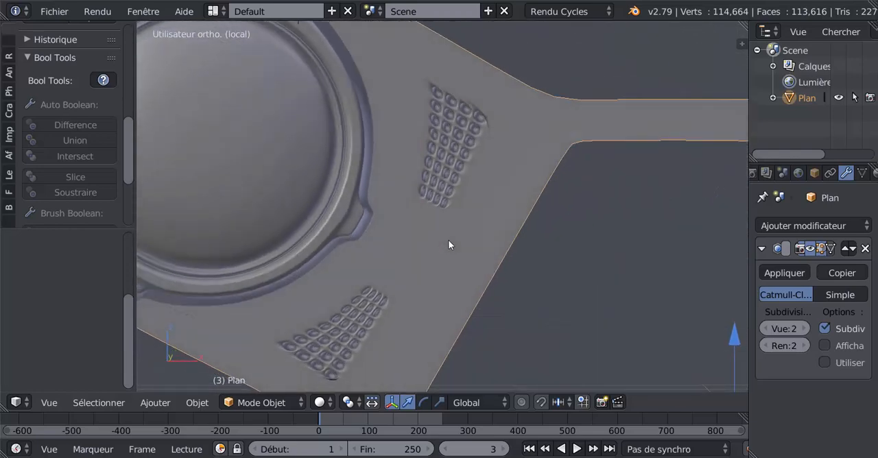
scroll(448, 239, down, 2)
Select the whole bolt at the lower edge of the opposite arm's round cover, using the front wireframe view in Edit Mode.
key(Tab)
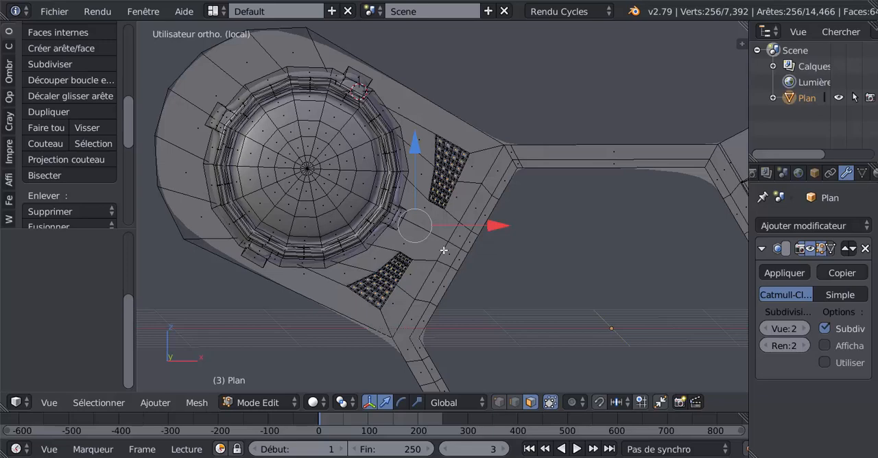
key(KP_1)
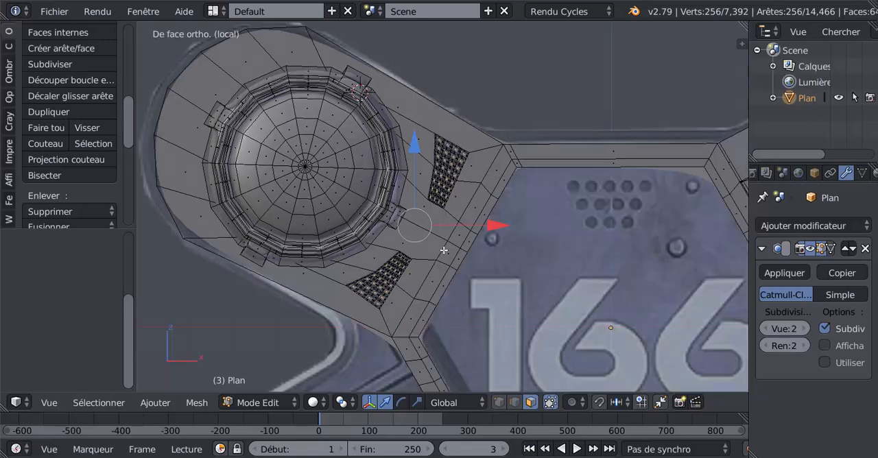
key(z)
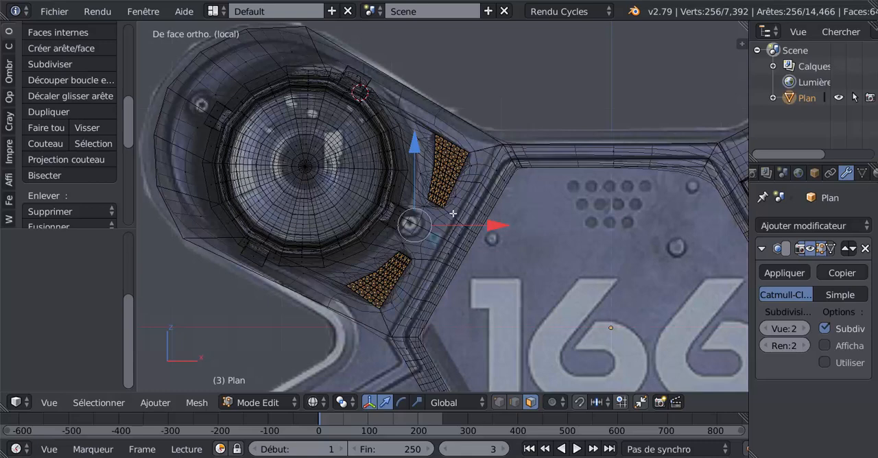
scroll(554, 256, down, 4)
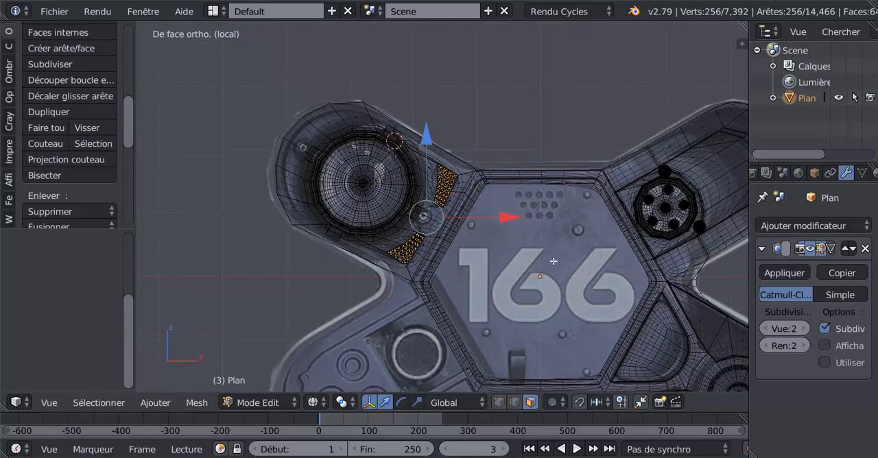
shift+middle_drag(554, 257, 490, 261)
right_click(633, 234)
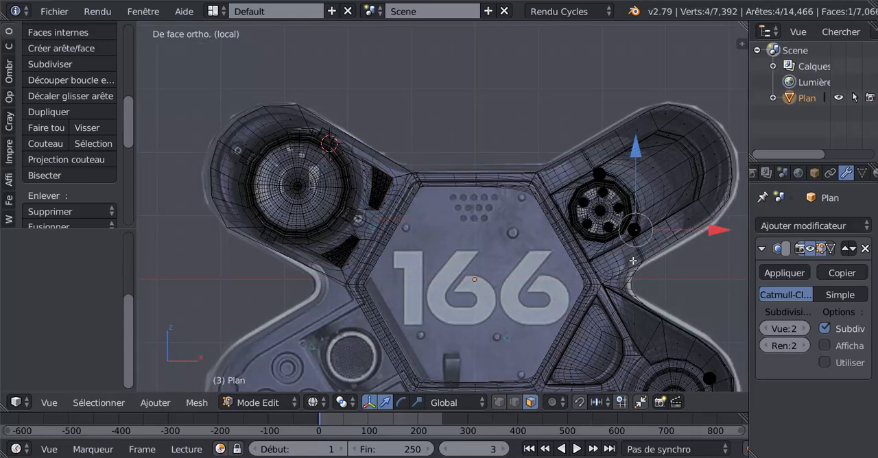
key(ctrl+l)
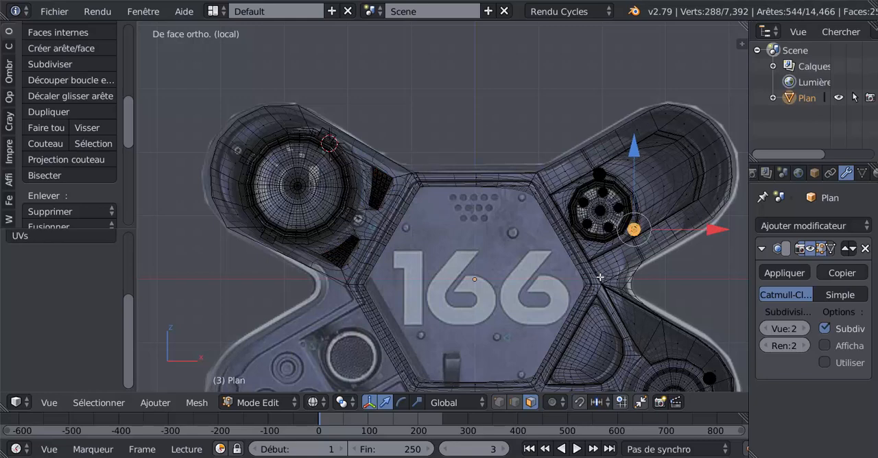
Duplicate the bolt and move the copy along X and Z to between the two vents beside the dome.
key(shift+d)
key(Escape)
key(g)
key(x)
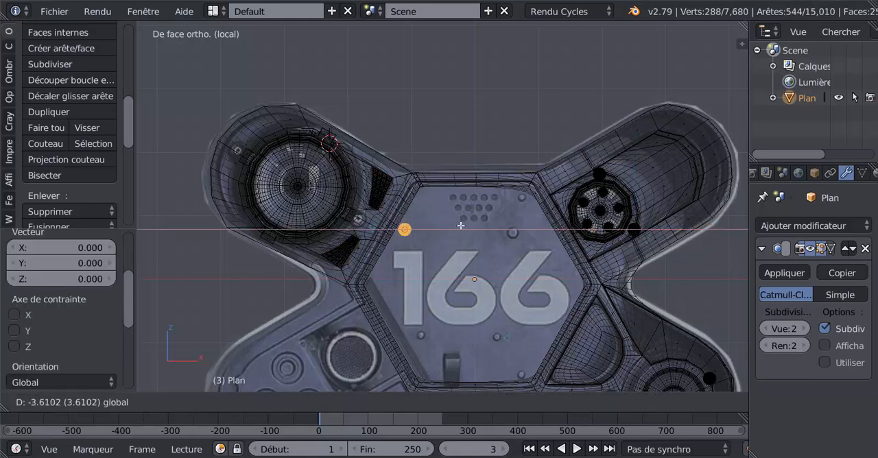
click(429, 232)
key(g)
key(z)
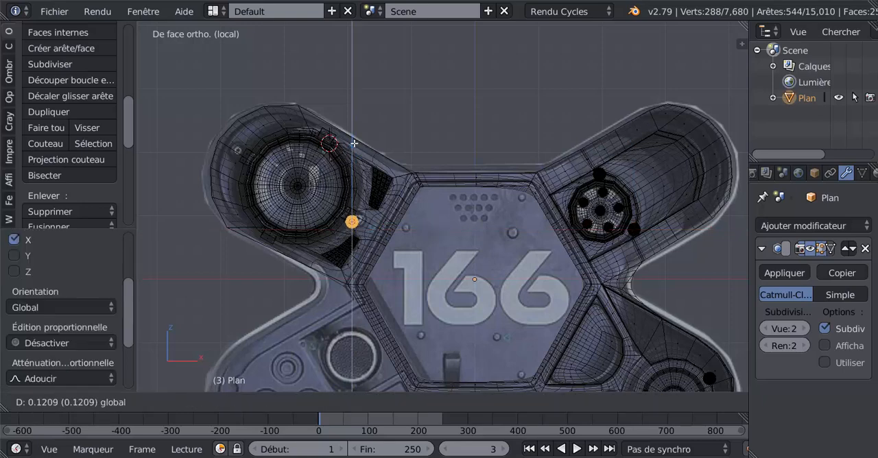
click(357, 137)
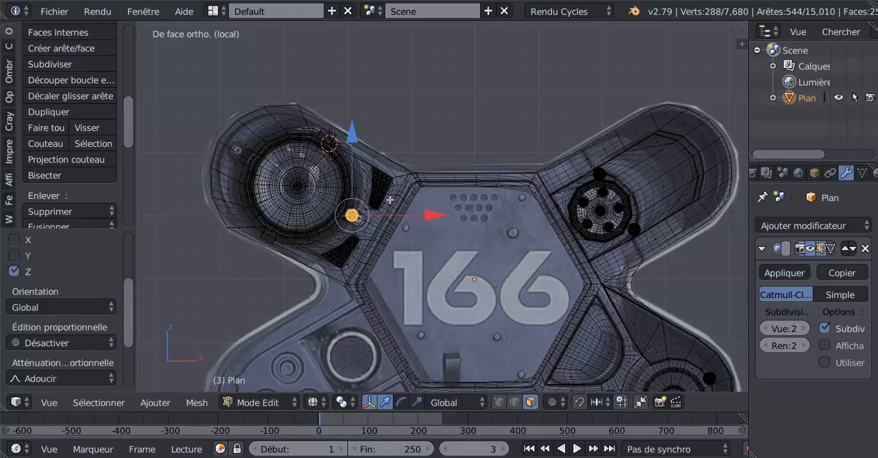
Nudge the copied bolt along X and Z to line it up with the bolt in the reference image.
key(g)
key(x)
click(429, 215)
key(g)
key(z)
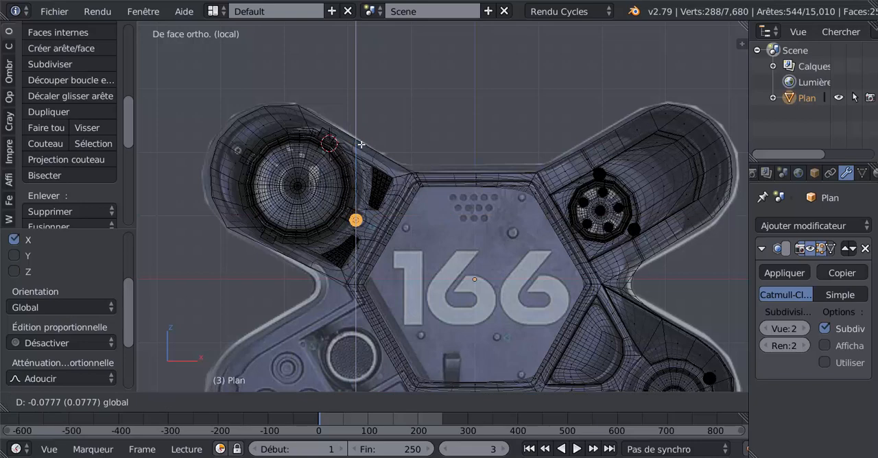
click(365, 150)
key(g)
key(x)
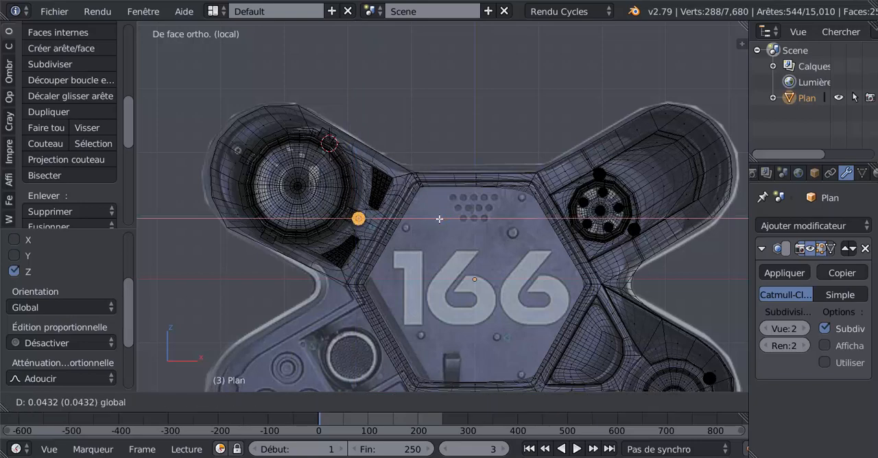
click(357, 218)
Fine-tune the copied bolt's height along Z and scale it up slightly to match the reference bolt.
scroll(361, 239, up, 2)
scroll(361, 245, up, 1)
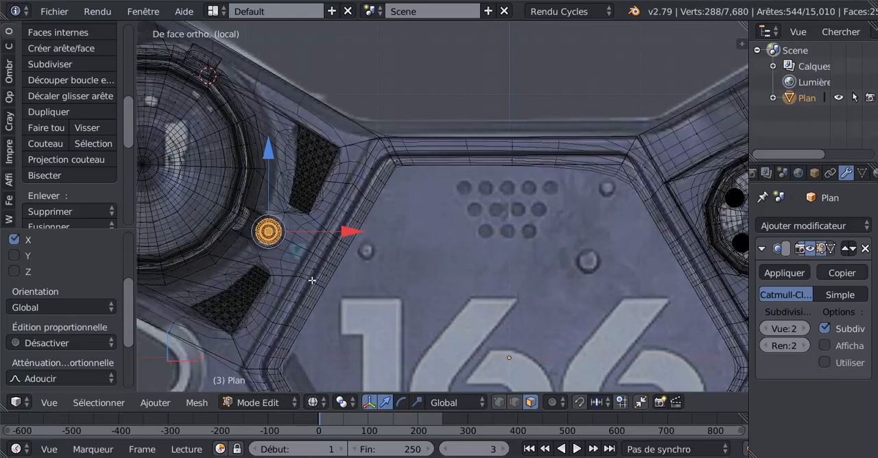
scroll(311, 279, up, 2)
scroll(415, 251, up, 1)
scroll(402, 235, up, 1)
key(g)
key(z)
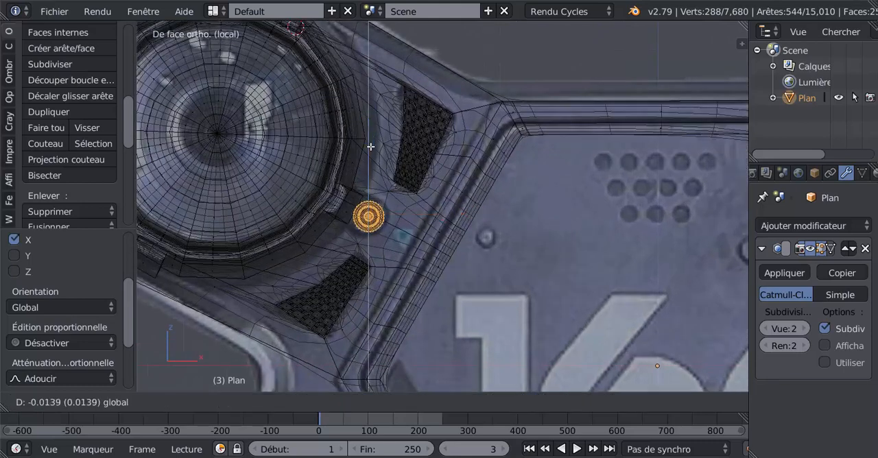
click(385, 224)
key(s)
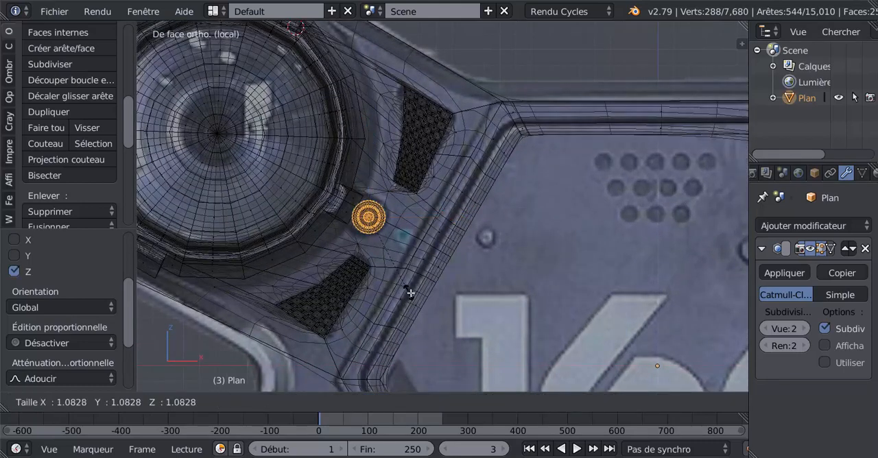
click(424, 303)
Duplicate the bolt to the opposite side of the dome, offset about -1.81 in X and 1.03 in Z.
scroll(425, 303, down, 3)
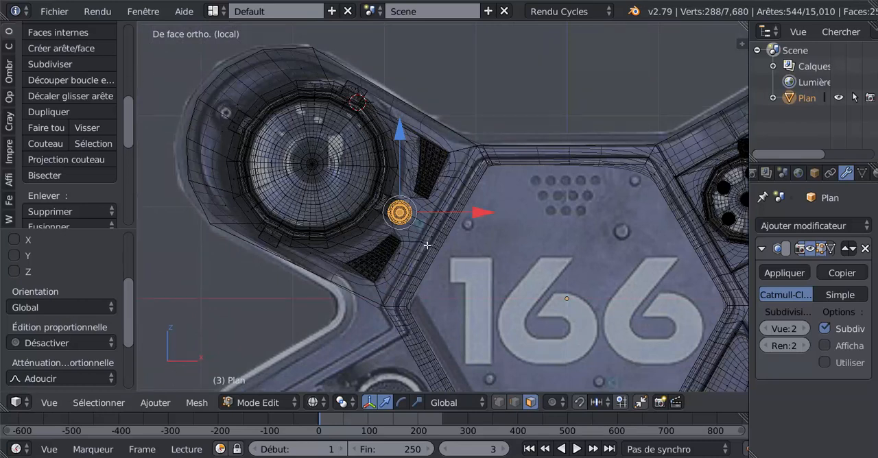
key(shift+d)
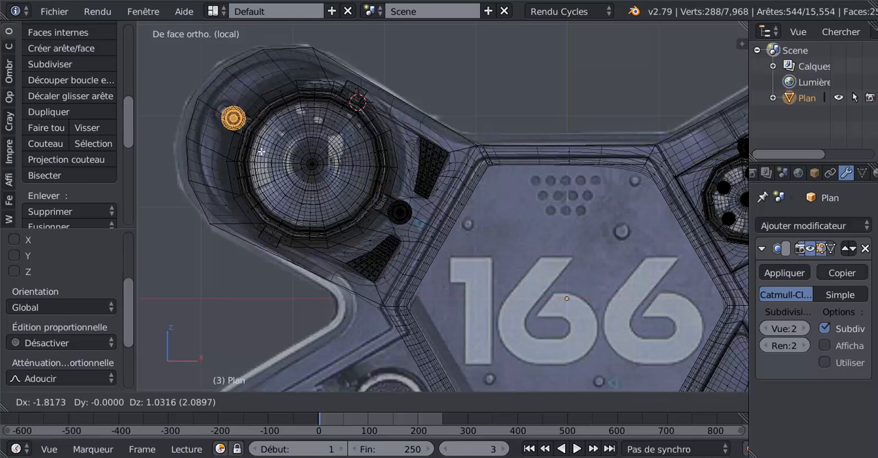
click(261, 150)
scroll(374, 204, down, 2)
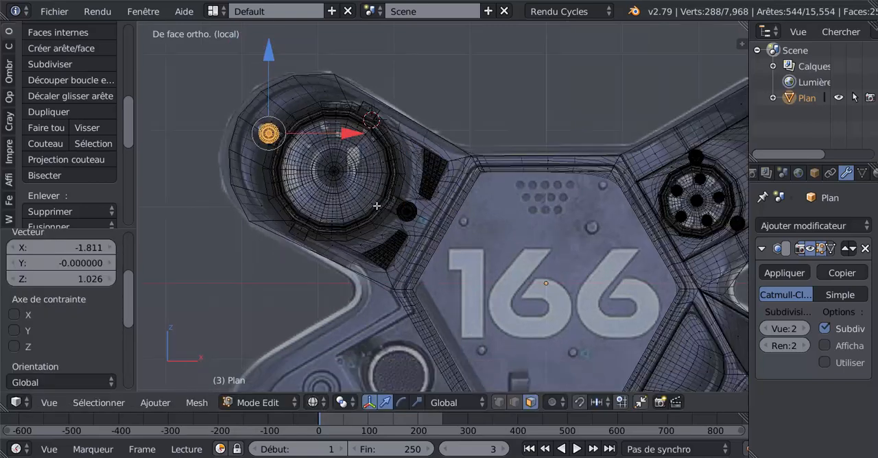
Select both bolts around the dome entirely, move them along Y to the arm's front face and check the smoothed result.
middle_drag(415, 227, 254, 256)
middle_drag(431, 245, 451, 199)
shift+right_click(450, 200)
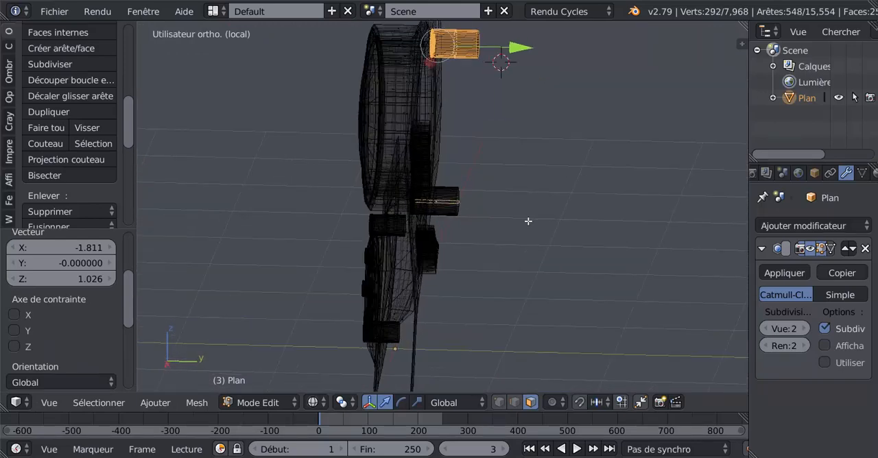
key(ctrl+l)
key(z)
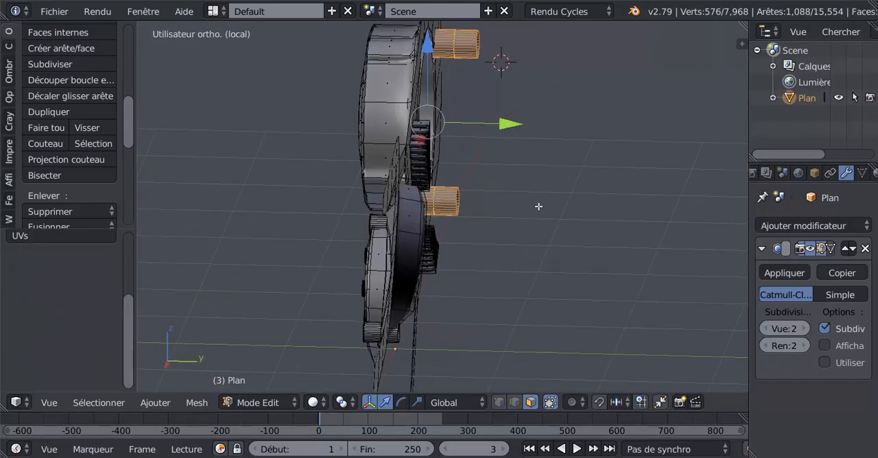
mouse_move(538, 207)
middle_down()
mouse_move(556, 206)
mouse_move(504, 163)
mouse_move(412, 124)
middle_up()
drag(412, 124, 400, 130)
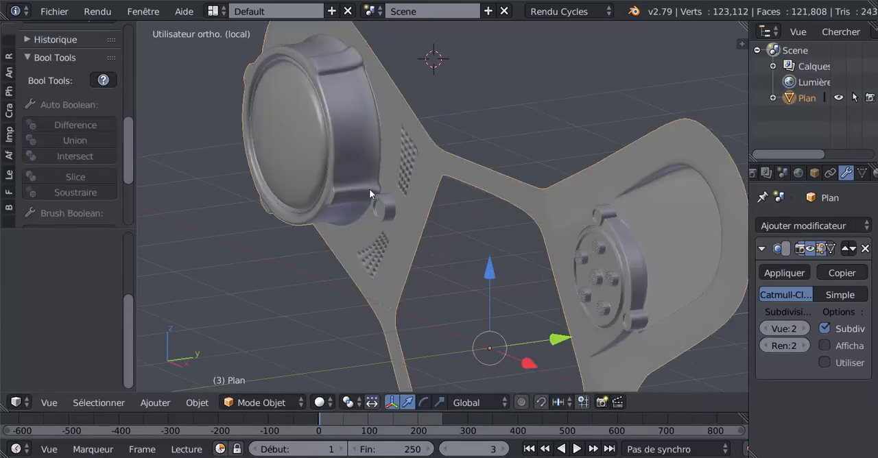
mouse_move(372, 192)
middle_down()
mouse_move(411, 225)
mouse_move(455, 208)
mouse_move(457, 221)
mouse_move(439, 206)
mouse_move(472, 217)
mouse_move(457, 229)
mouse_move(452, 223)
middle_up()
scroll(354, 168, up, 3)
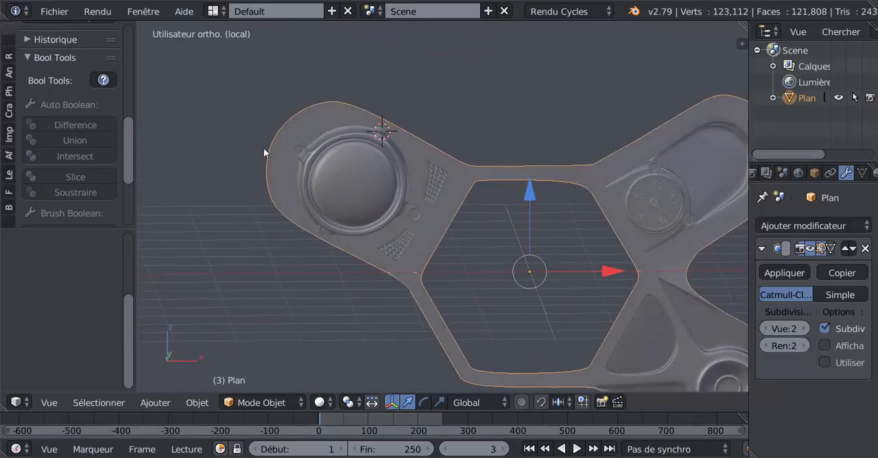
In Edit Mode, clear the selection and select only the whole bolt on the dome's outer, upper side.
key(Tab)
shift+middle_drag(349, 167, 417, 185)
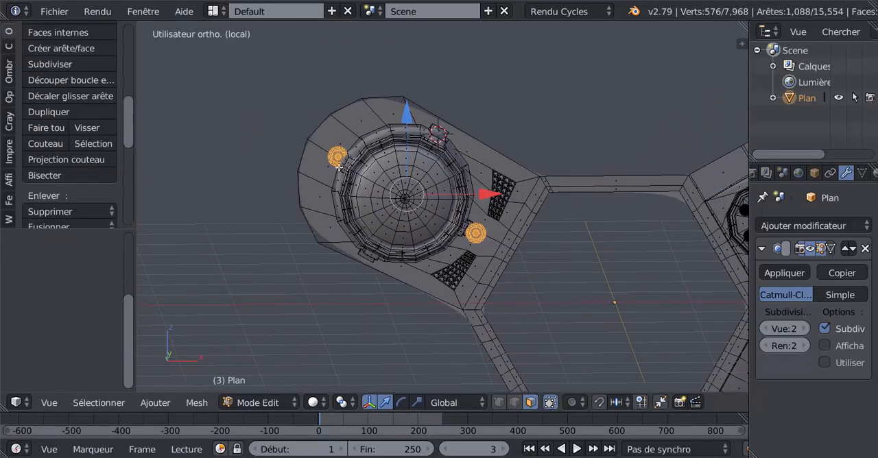
scroll(336, 156, up, 2)
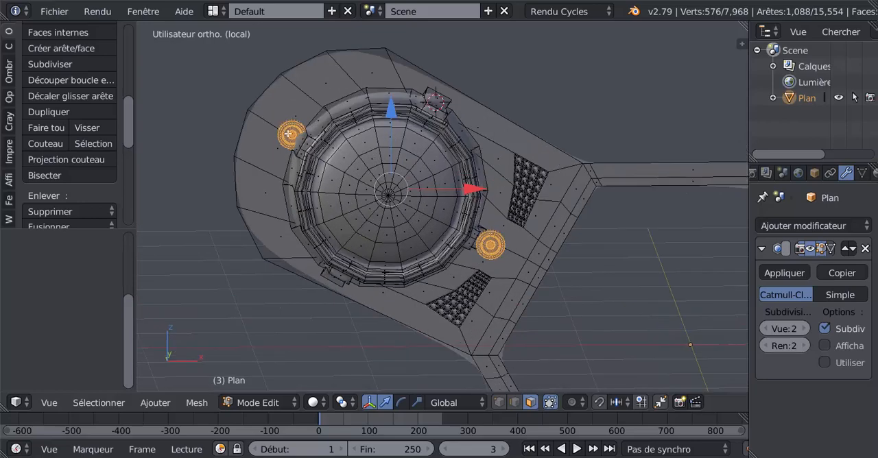
key(a)
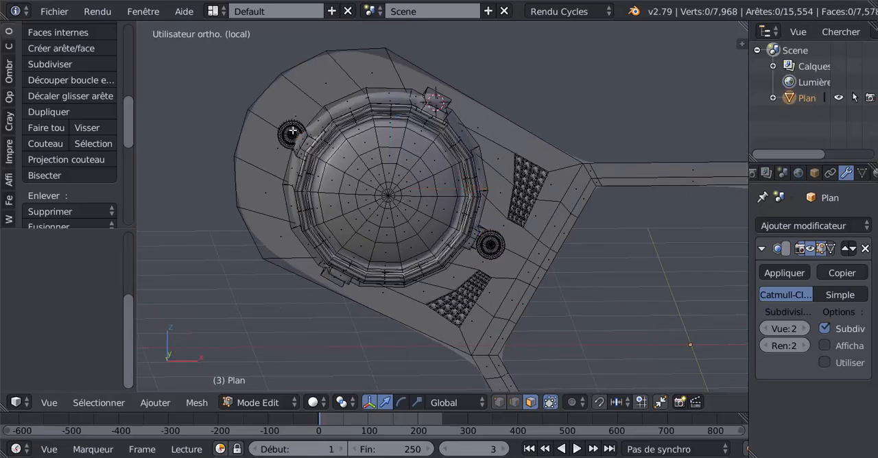
right_click(293, 143)
scroll(283, 128, up, 1)
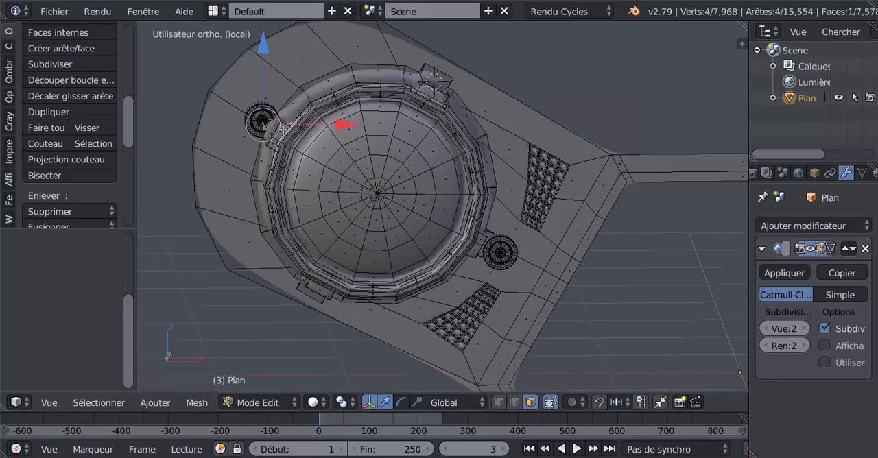
key(ctrl+l)
scroll(283, 129, down, 1)
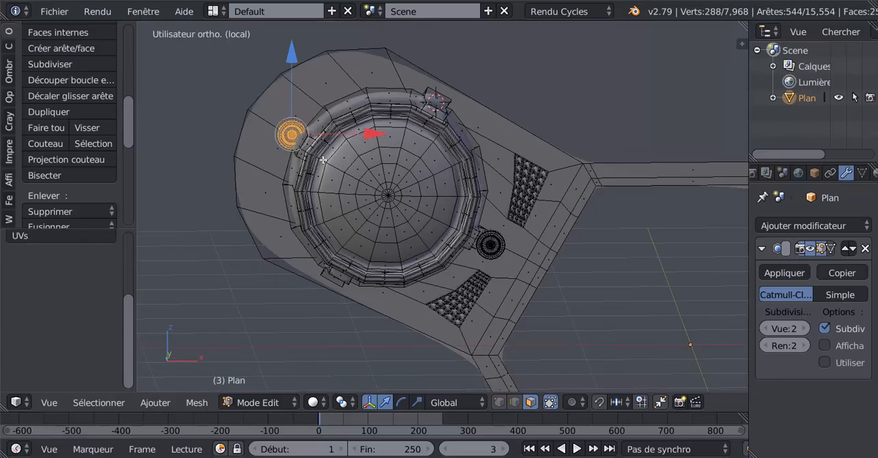
Move the selected bolt outward from the dome in two small moves, about -0.13 in X and 0.09 in Z in total.
key(g)
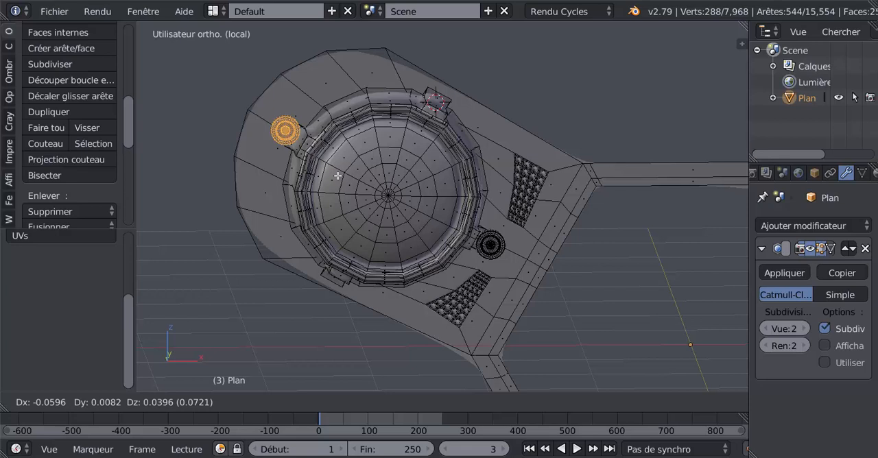
click(338, 176)
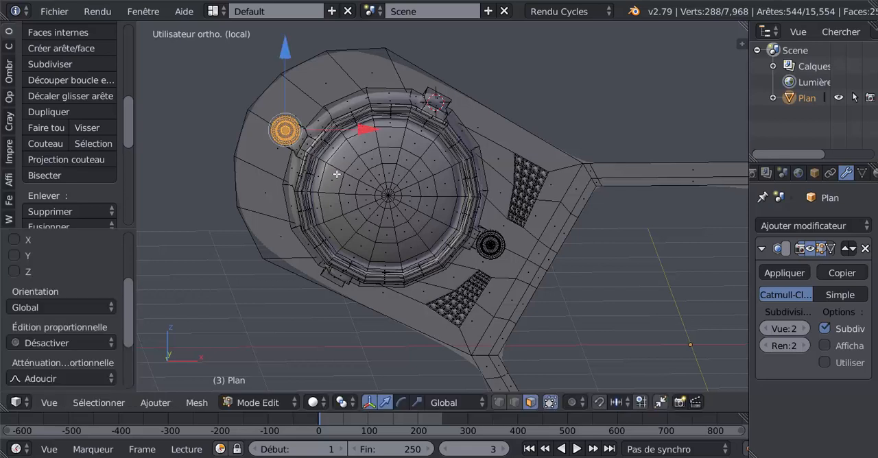
key(g)
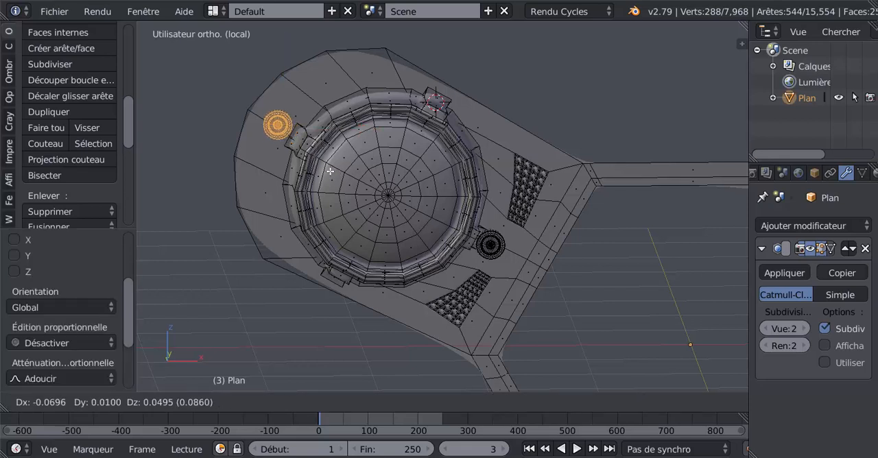
click(331, 171)
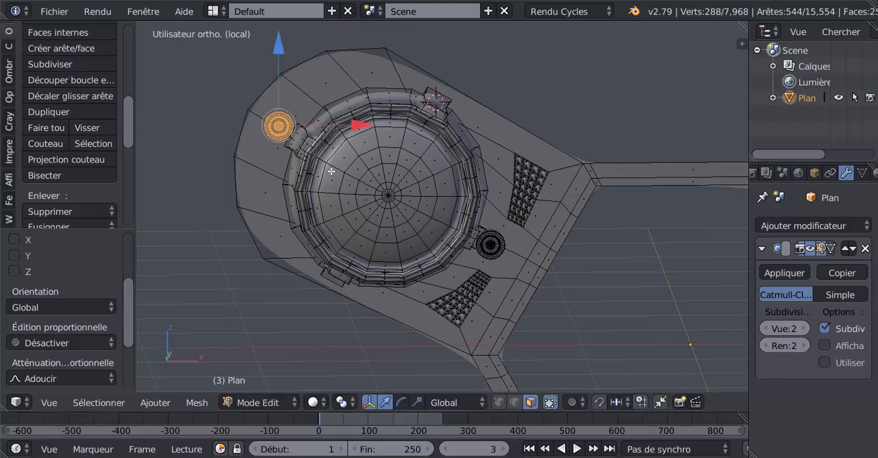
Inspect the smoothed panel in Object Mode, comparing it with the reference from the front and viewing the dome from the side.
key(Tab)
scroll(349, 173, down, 3)
key(z)
mouse_move(353, 185)
middle_down()
mouse_move(329, 240)
mouse_move(294, 249)
mouse_move(278, 292)
mouse_move(223, 238)
mouse_move(310, 157)
mouse_move(352, 203)
mouse_move(351, 214)
mouse_move(483, 251)
mouse_move(390, 239)
middle_up()
key(z)
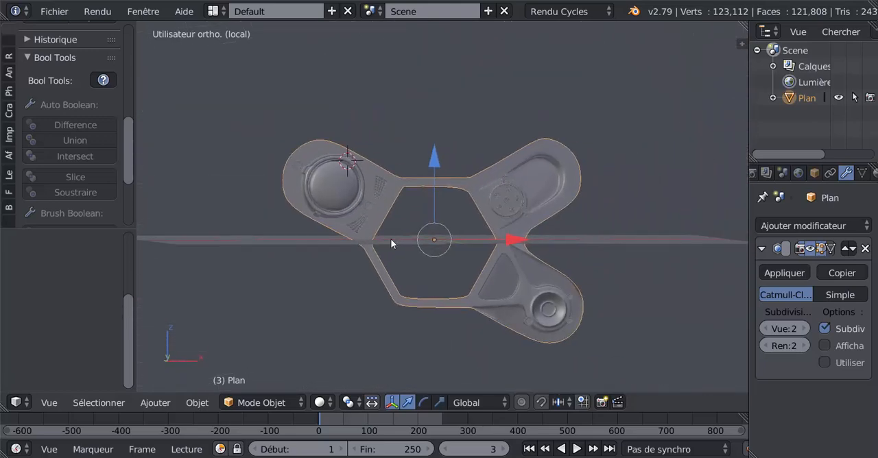
key(KP_1)
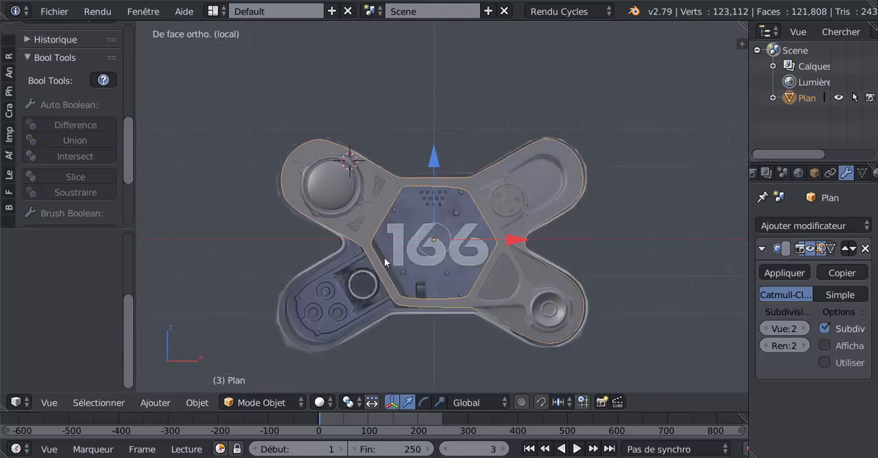
scroll(384, 258, up, 3)
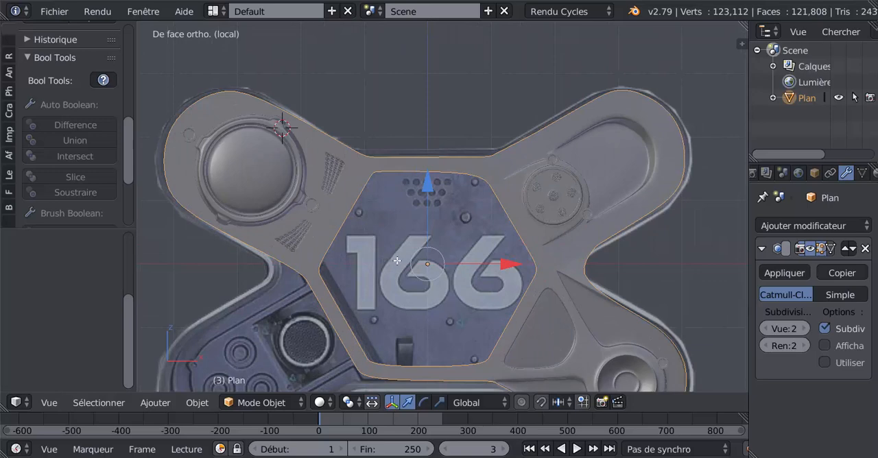
key(Tab)
scroll(348, 248, up, 1)
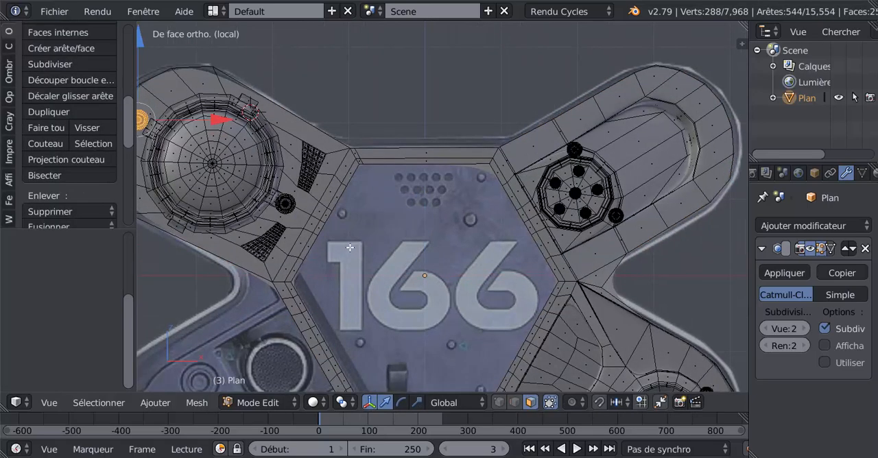
key(Tab)
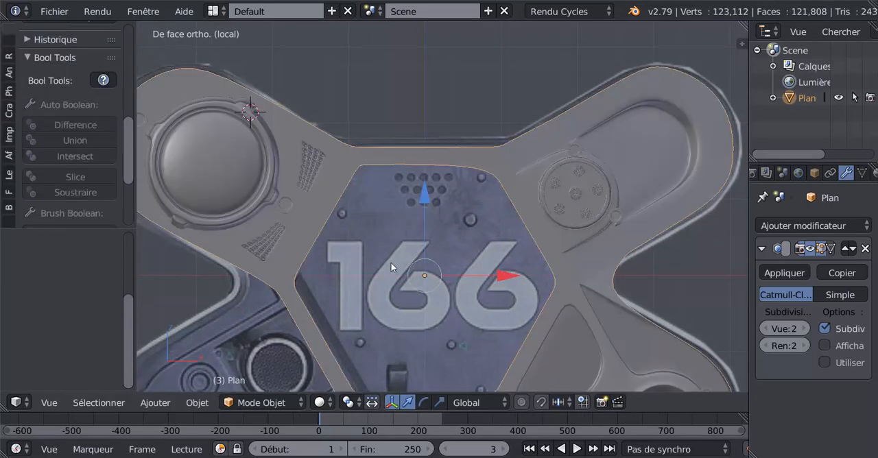
middle_drag(370, 273, 438, 334)
middle_drag(405, 330, 376, 359)
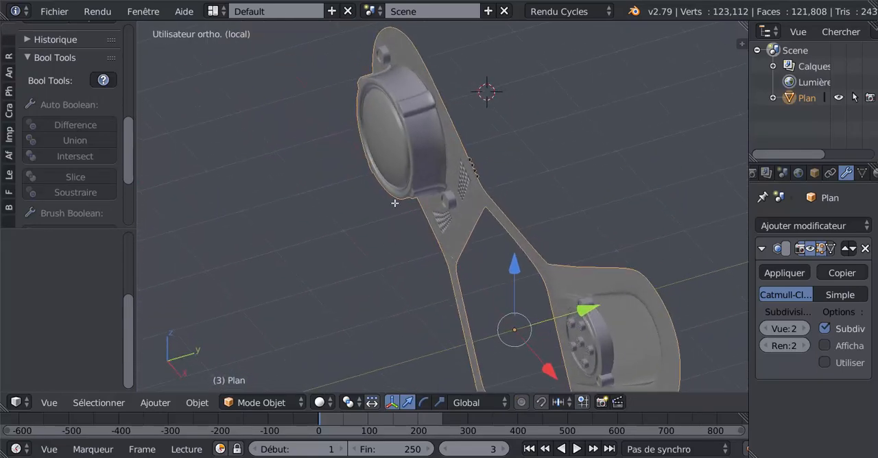
In vertex mode, clear the selection and circle-select only the dome's protruding front end in a wireframe top view.
key(Tab)
middle_drag(394, 201, 393, 217)
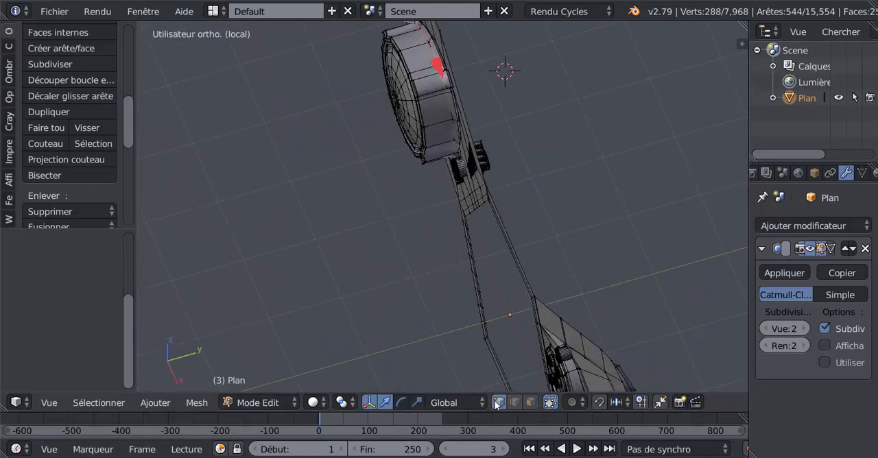
click(499, 403)
middle_drag(464, 231, 517, 289)
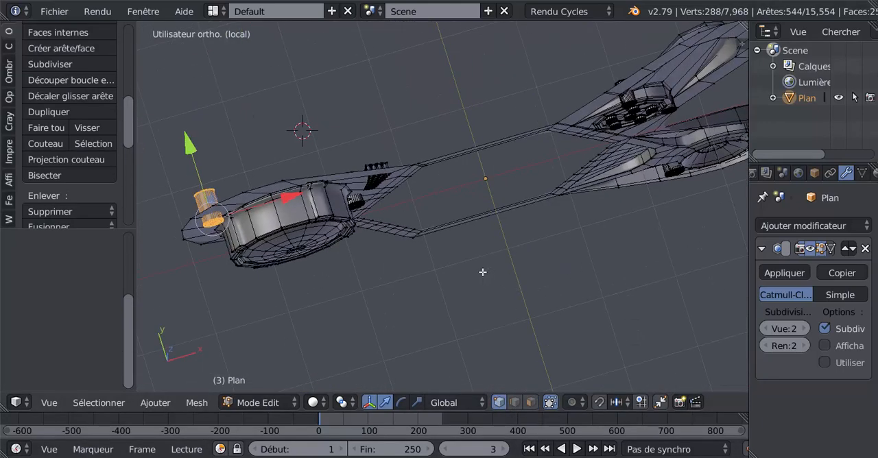
key(a)
middle_drag(464, 288, 439, 315)
key(z)
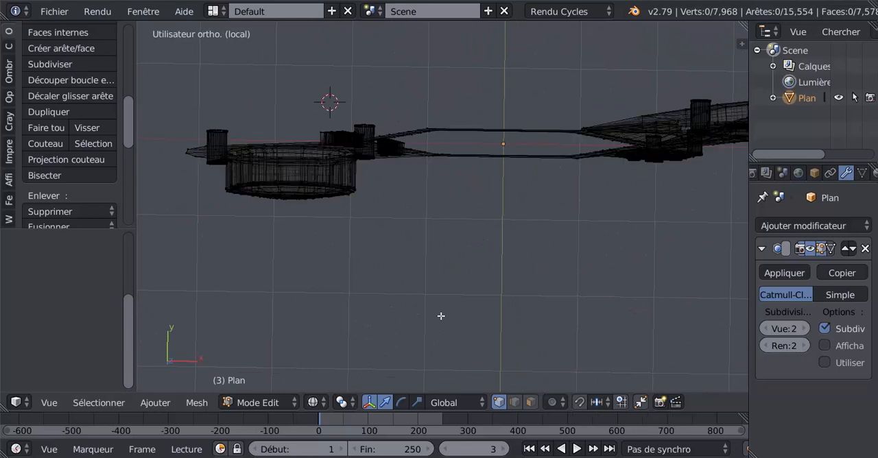
key(KP_7)
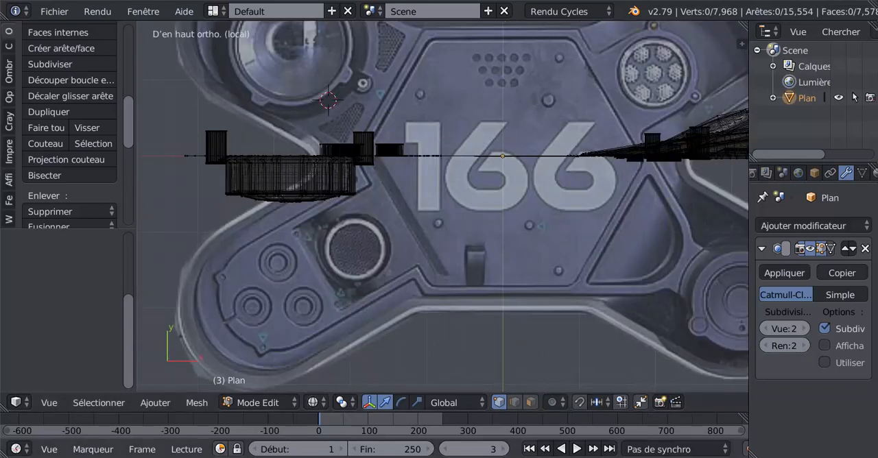
key(c)
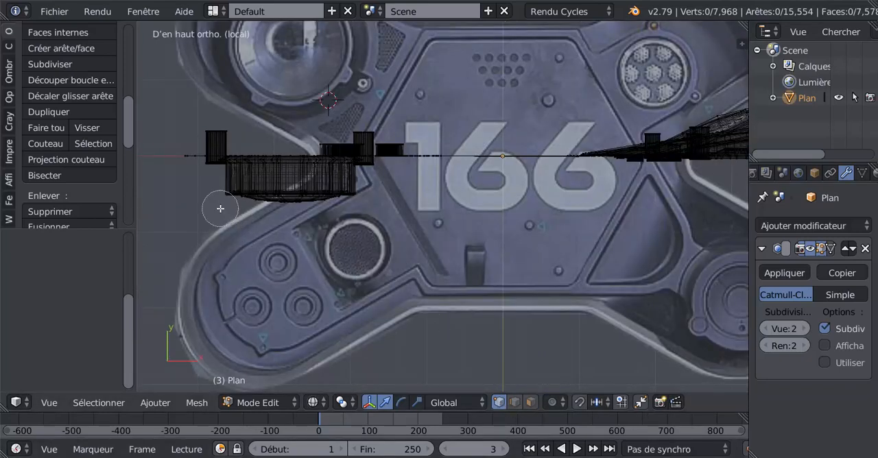
drag(223, 200, 347, 196)
key(Escape)
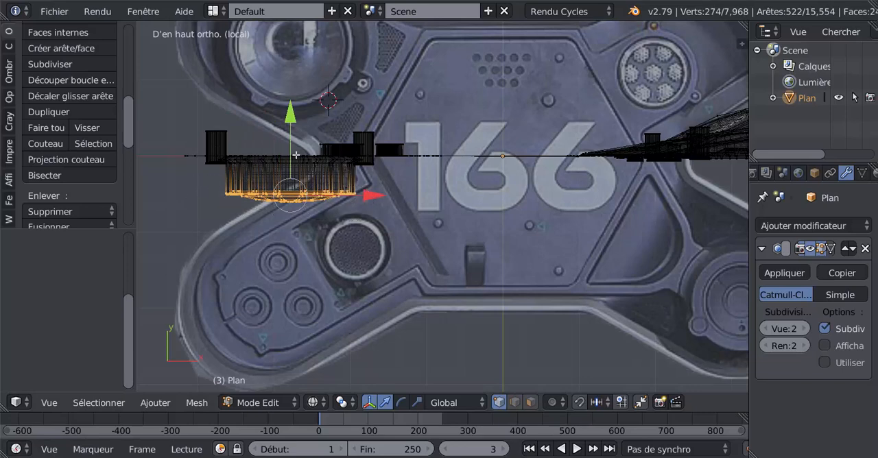
Move the dome's front end along Y, farther from the arm, to deepen its cylindrical rim, and check the smoothed shape.
key(g)
key(y)
click(331, 243)
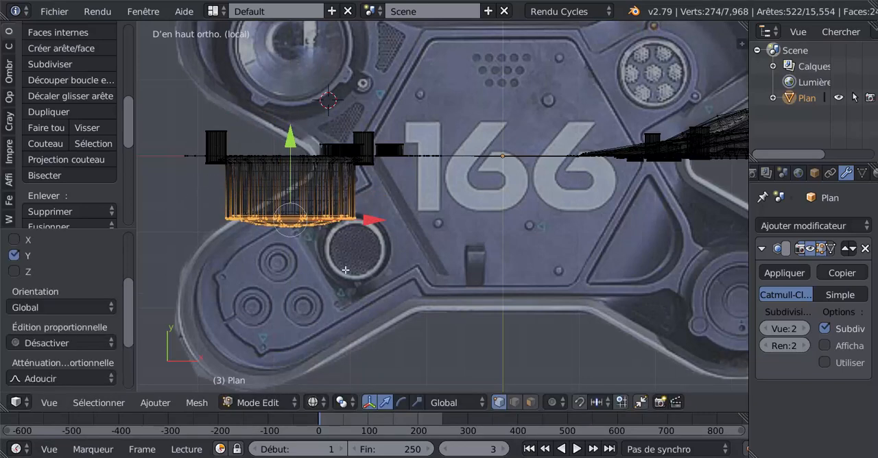
key(Tab)
middle_drag(353, 283, 389, 229)
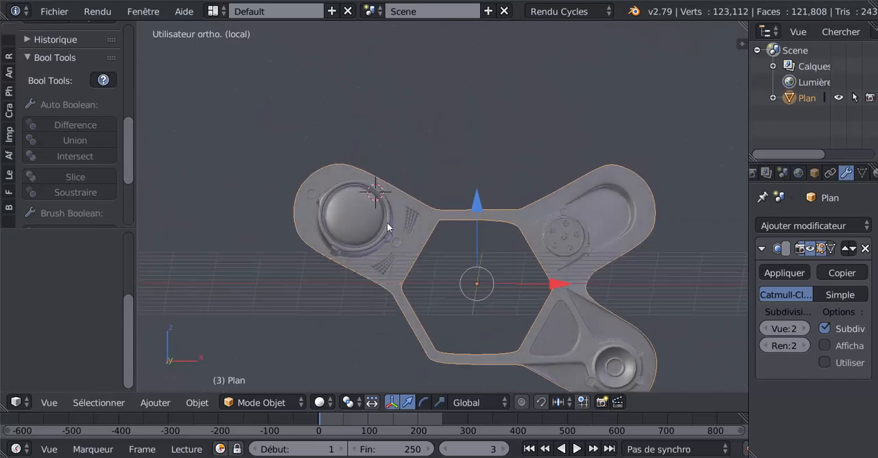
Add a loop cut across the frame's upper bar and slide it by a factor of -0.952, close to the round grille's arm.
scroll(546, 270, up, 2)
middle_drag(544, 269, 476, 227)
scroll(543, 276, up, 2)
key(Tab)
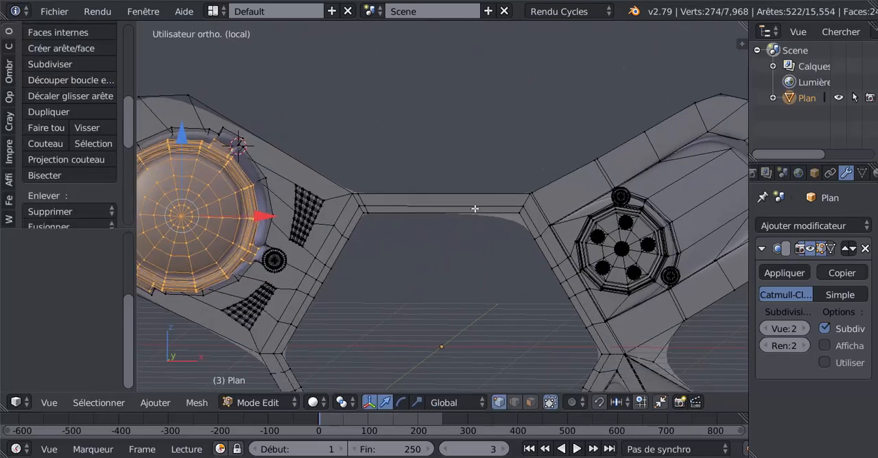
key(ctrl+r)
click(476, 208)
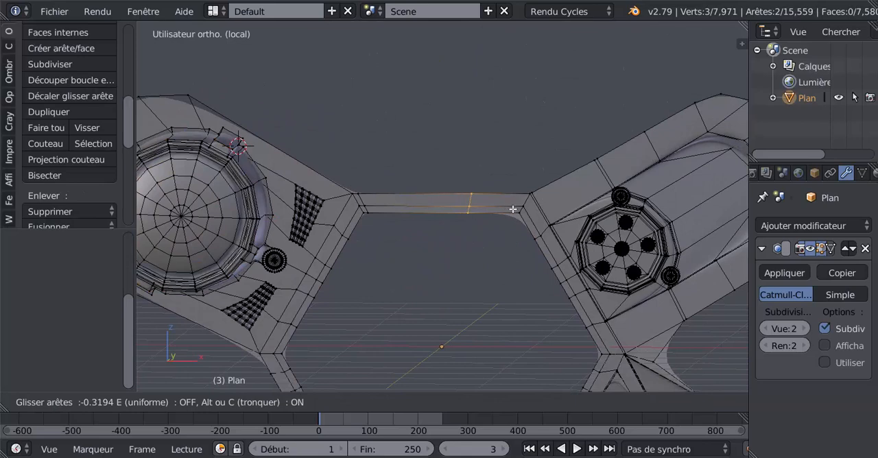
click(550, 215)
Compare the whole panel with the reference image from the front, in both mesh and smoothed display, and examine it at an angle.
key(KP_1)
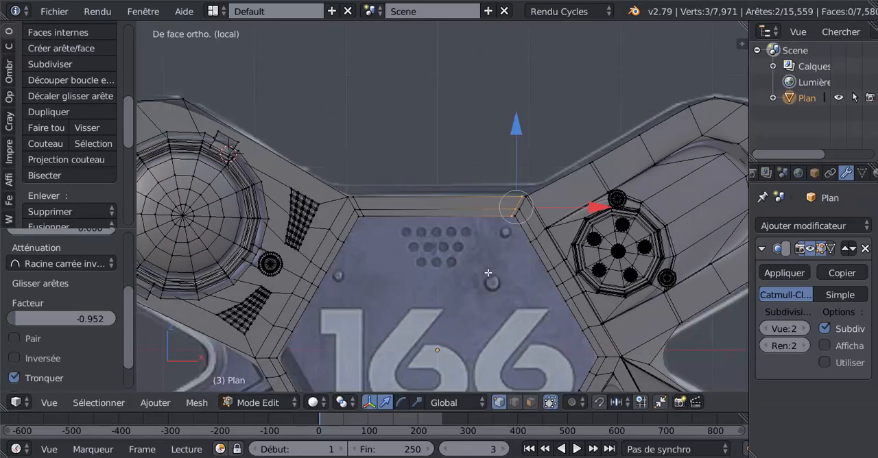
scroll(488, 272, down, 1)
shift+middle_drag(474, 313, 470, 198)
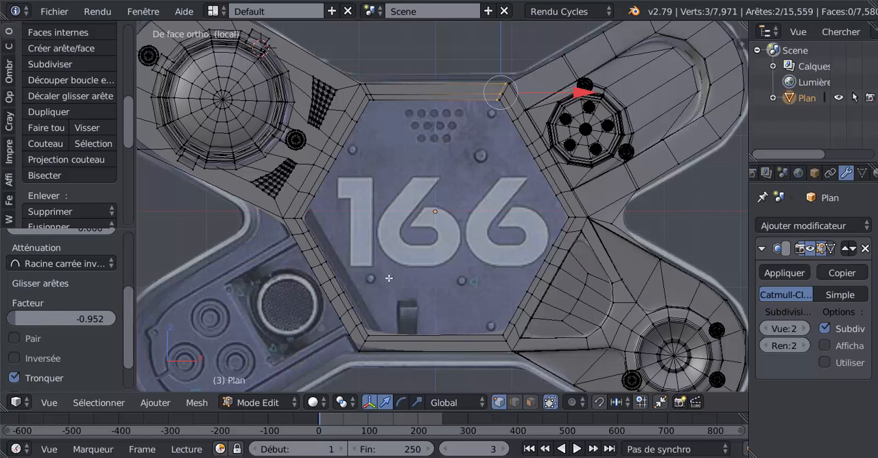
scroll(351, 282, down, 1)
shift+middle_drag(419, 276, 433, 237)
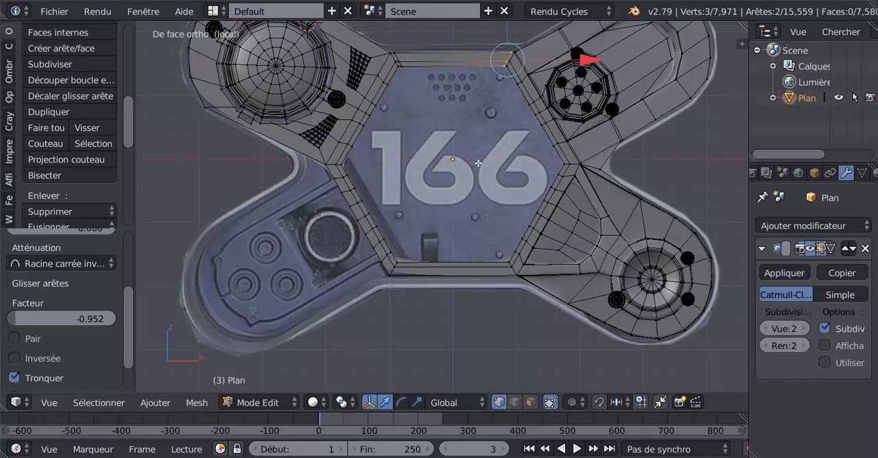
scroll(482, 166, down, 1)
key(Tab)
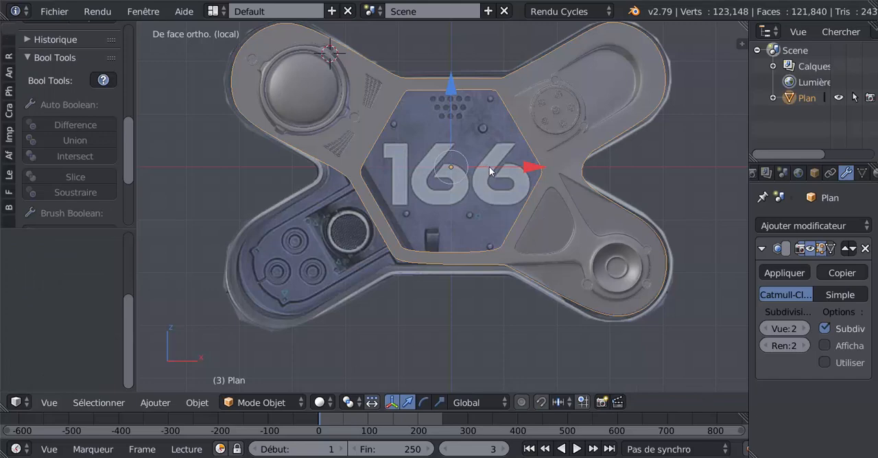
scroll(489, 166, down, 1)
key(Tab)
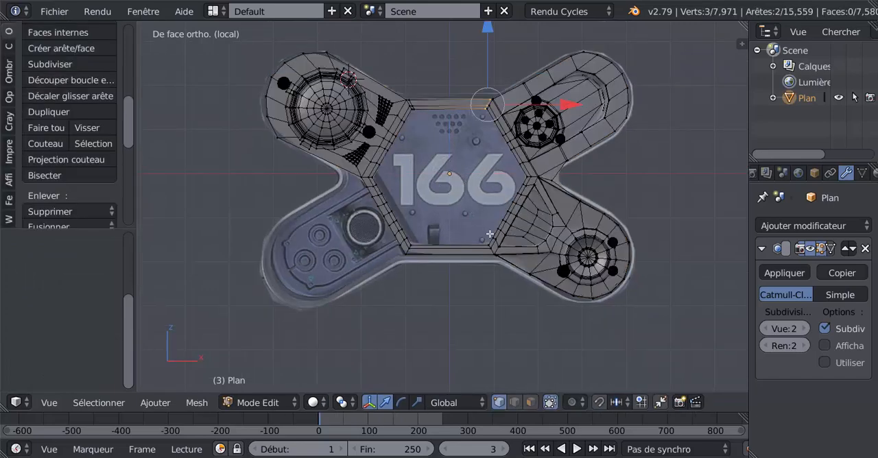
middle_drag(489, 235, 454, 244)
shift+middle_drag(483, 215, 640, 263)
key(KP_1)
shift+middle_drag(555, 265, 519, 269)
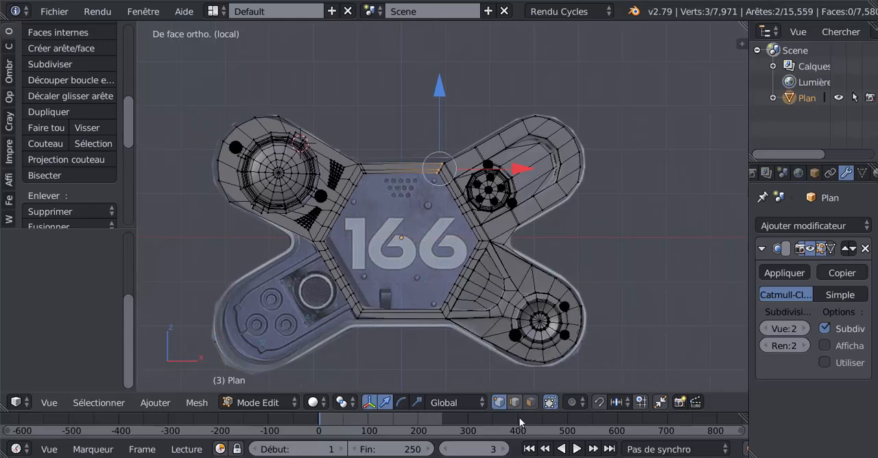
In face mode, select six floor faces of the recess beside the round grille and bring up the LoopTools commands.
click(531, 402)
scroll(547, 174, up, 1)
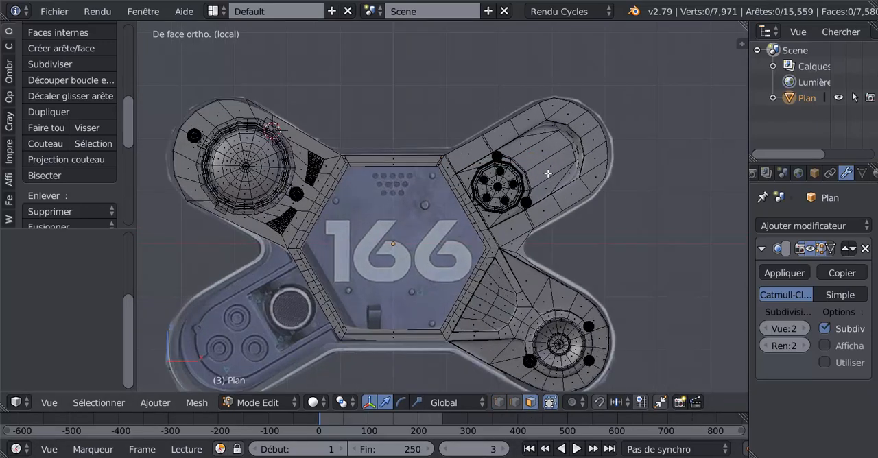
right_click(542, 136)
drag(540, 137, 552, 163)
right_click(553, 163)
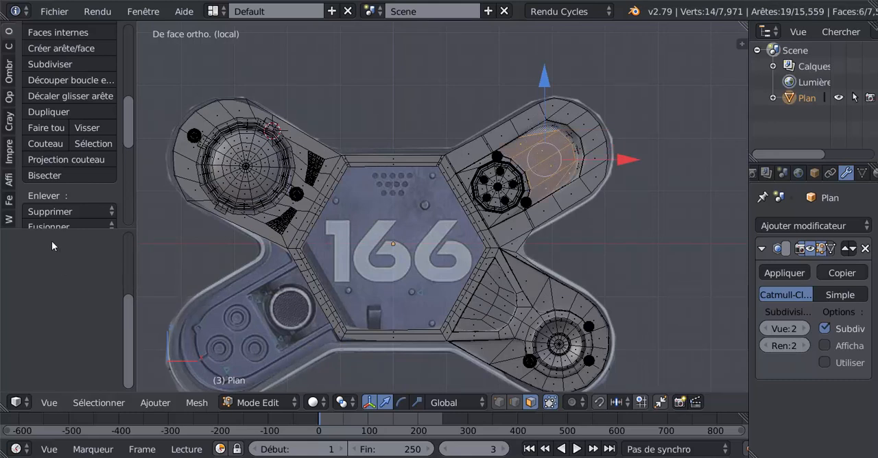
drag(129, 125, 130, 199)
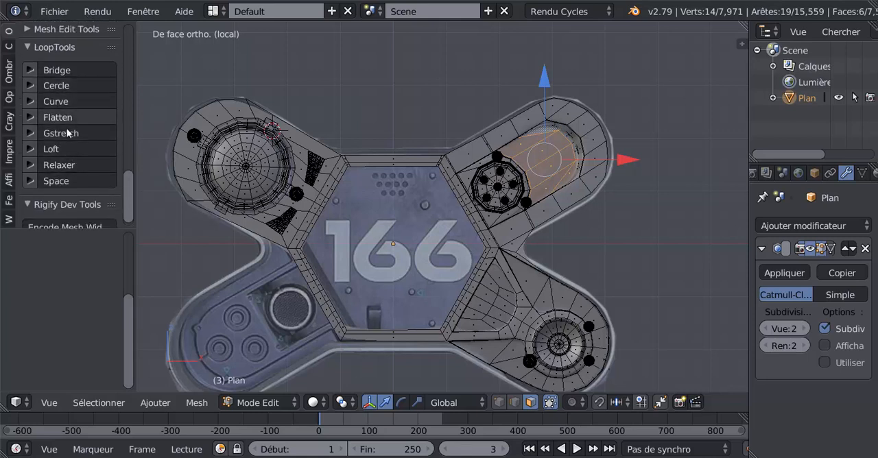
Add the two remaining faces at the recess's rounded end to the selection and check the smoothed panel in Object Mode.
scroll(598, 159, up, 2)
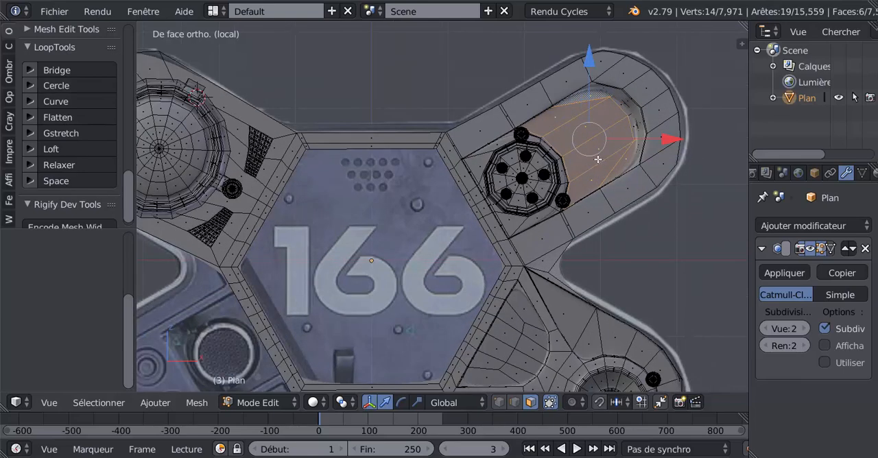
shift+middle_drag(632, 133, 537, 177)
scroll(536, 170, up, 2)
shift+right_click(561, 133)
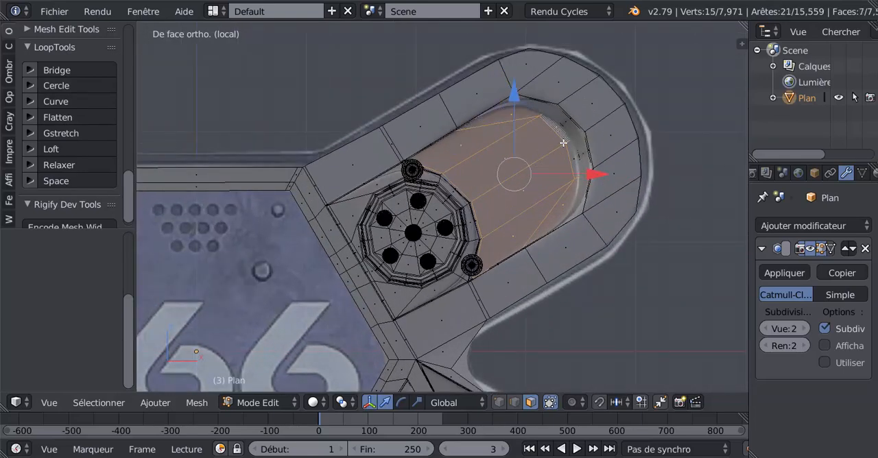
shift+right_click(574, 153)
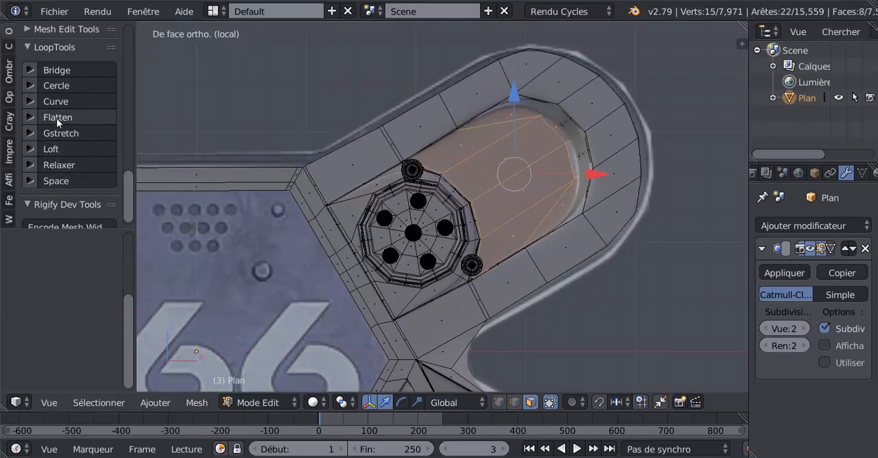
scroll(543, 185, down, 5)
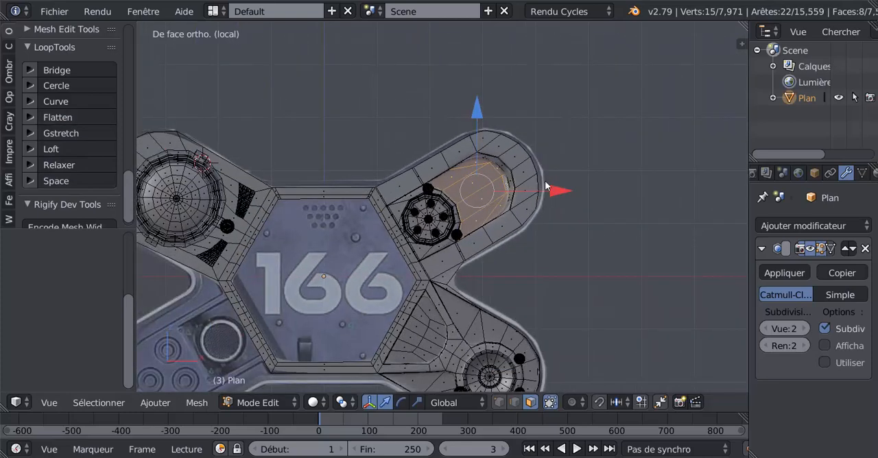
key(Tab)
middle_drag(544, 195, 453, 238)
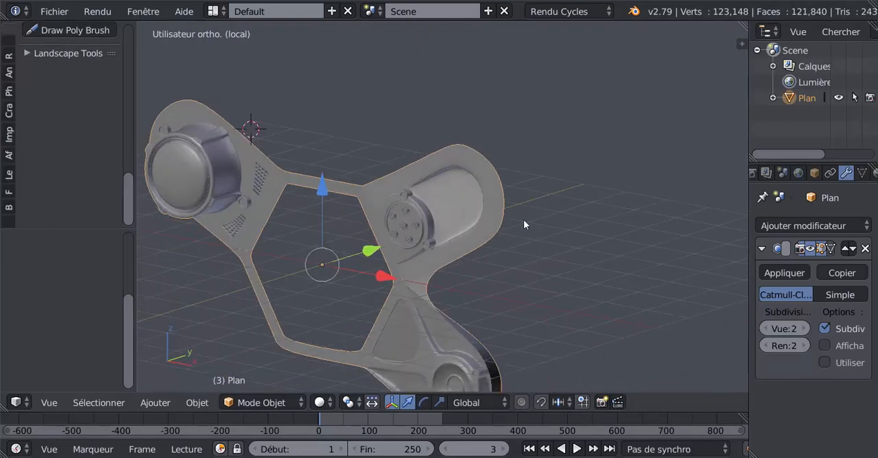
middle_drag(524, 219, 480, 256)
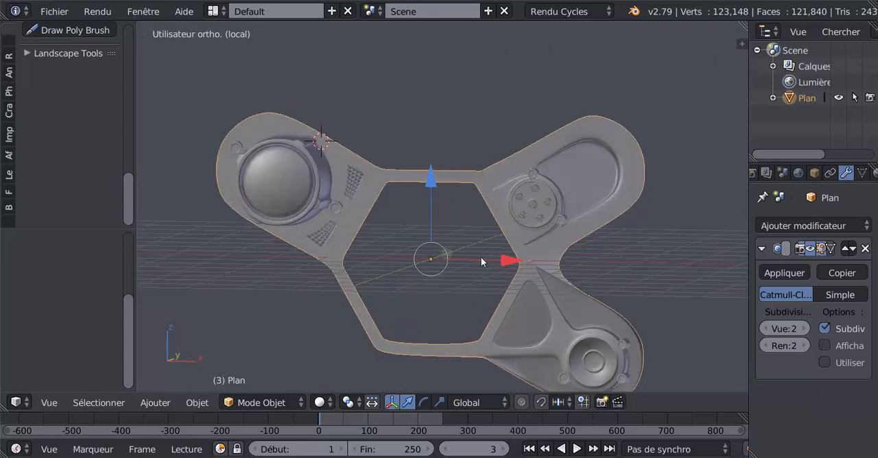
From the front view, add a loop cut across the frame's lower bar and slide it by -0.929, close to the corner beside the missing arm.
key(KP_1)
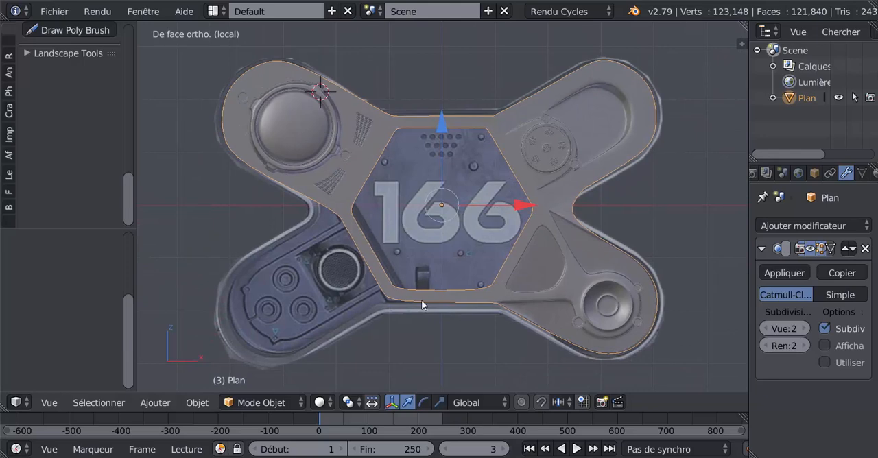
key(Tab)
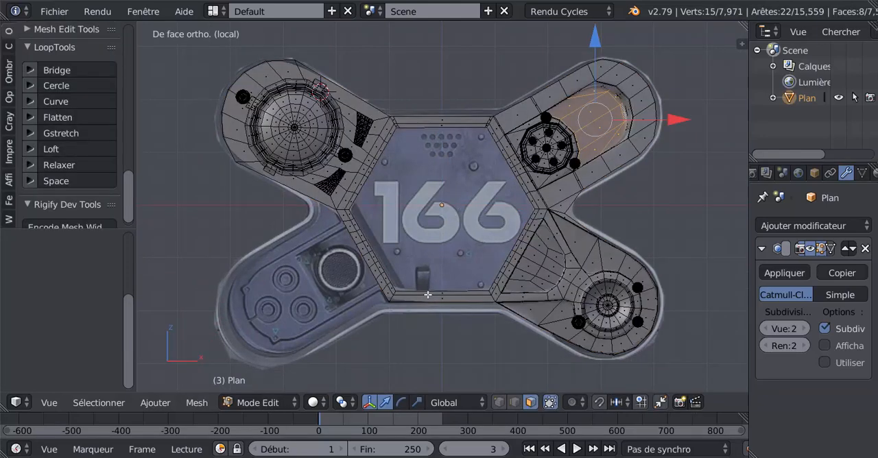
key(ctrl+r)
click(427, 295)
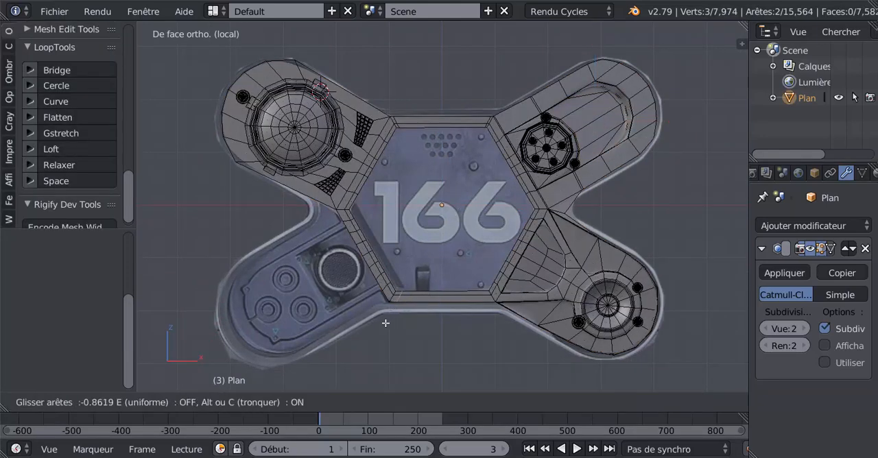
click(382, 327)
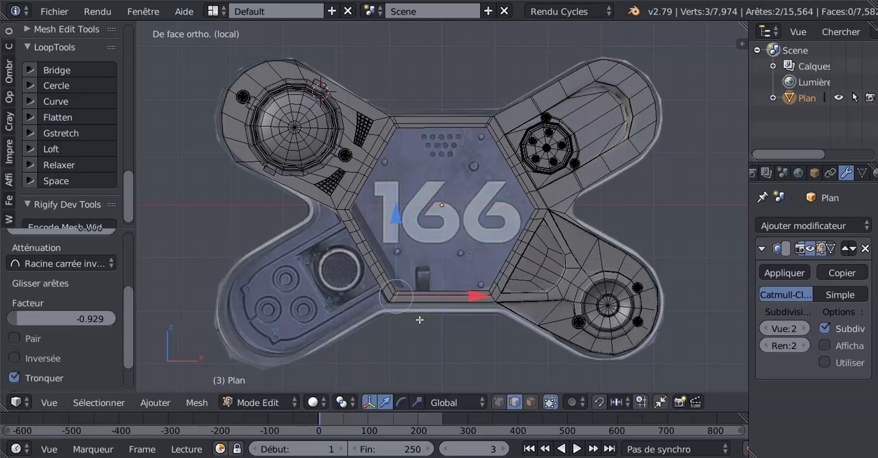
Add a second loop cut across the lower bar, slid about 0.87 towards the lower-right arm, and check the smoothed panel at an angle in Object Mode.
key(ctrl+r)
click(460, 297)
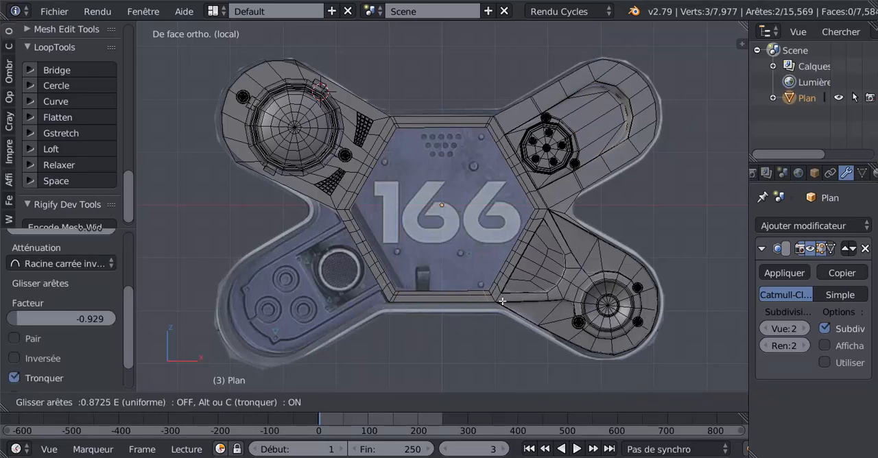
click(500, 302)
key(Tab)
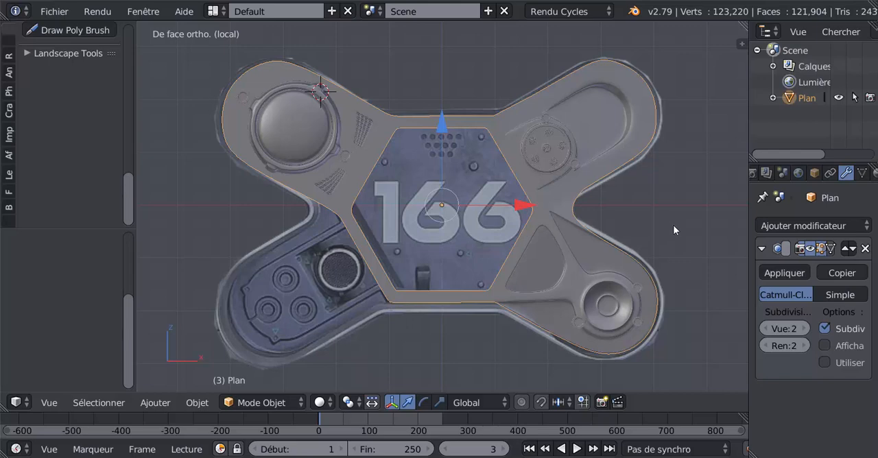
scroll(648, 217, down, 2)
middle_drag(644, 214, 598, 215)
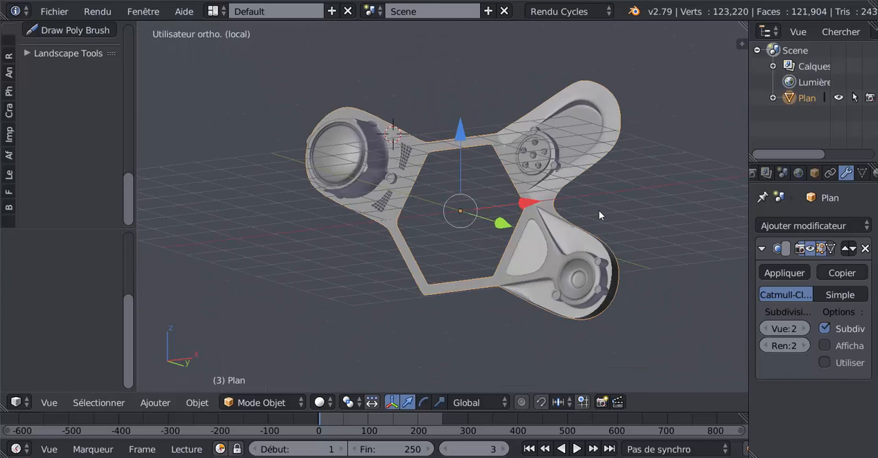